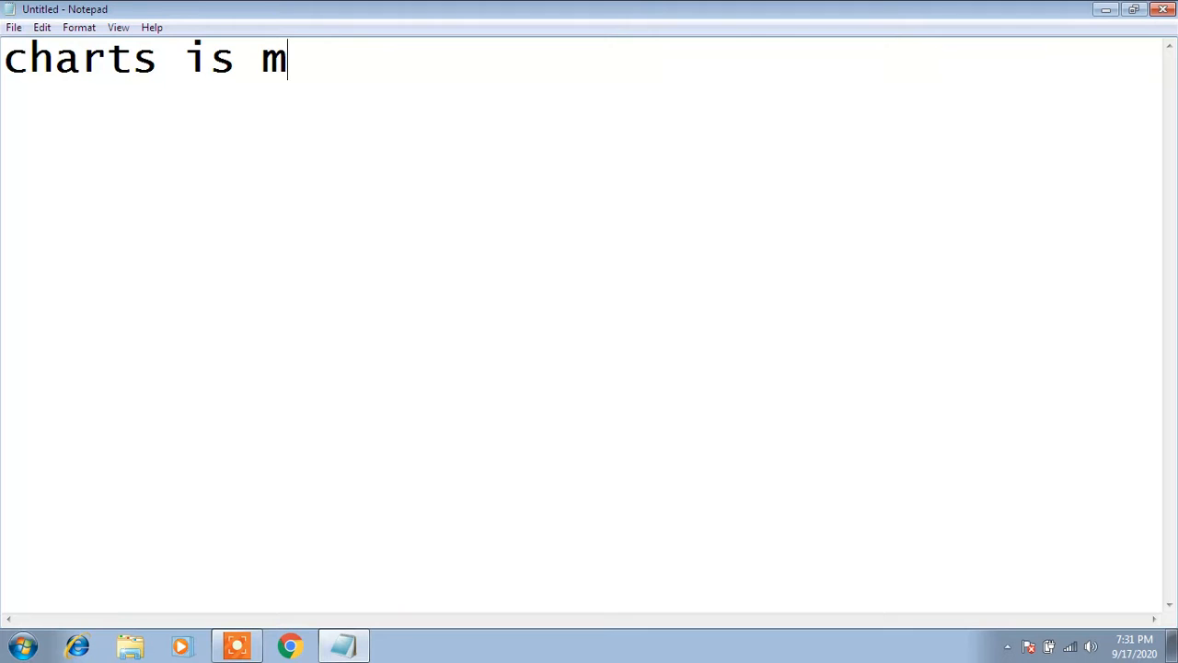
- Complete the title line "charts is ms excel" and underline it with a row of equals signs
type("el")
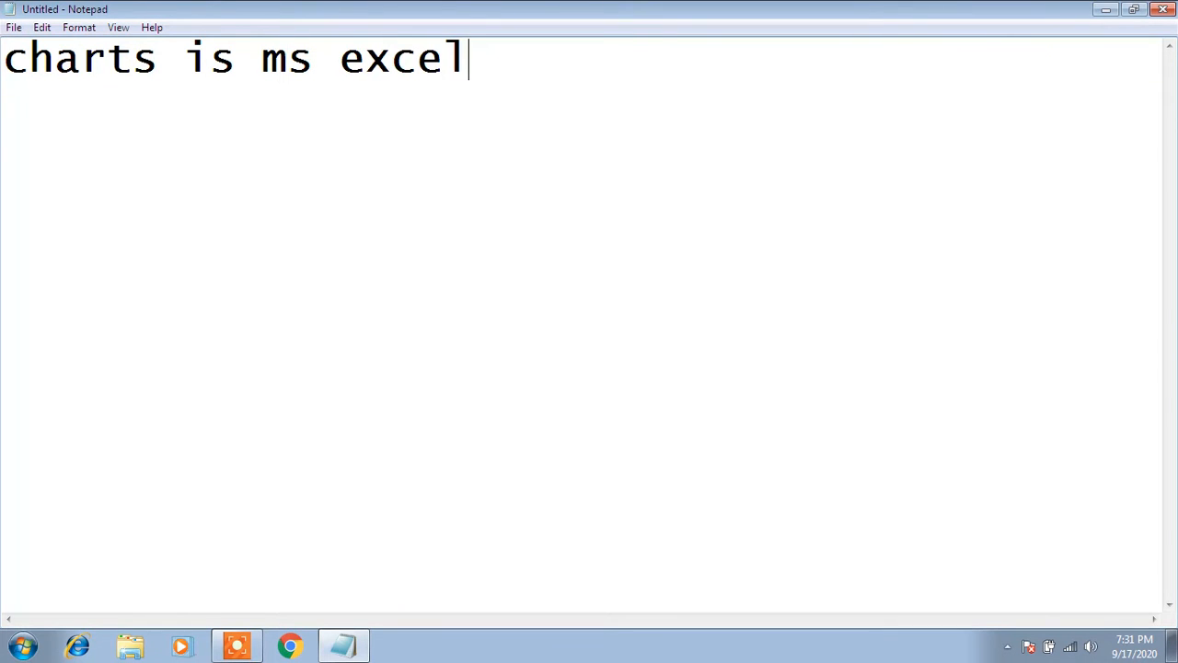
key("Return")
type("======================")
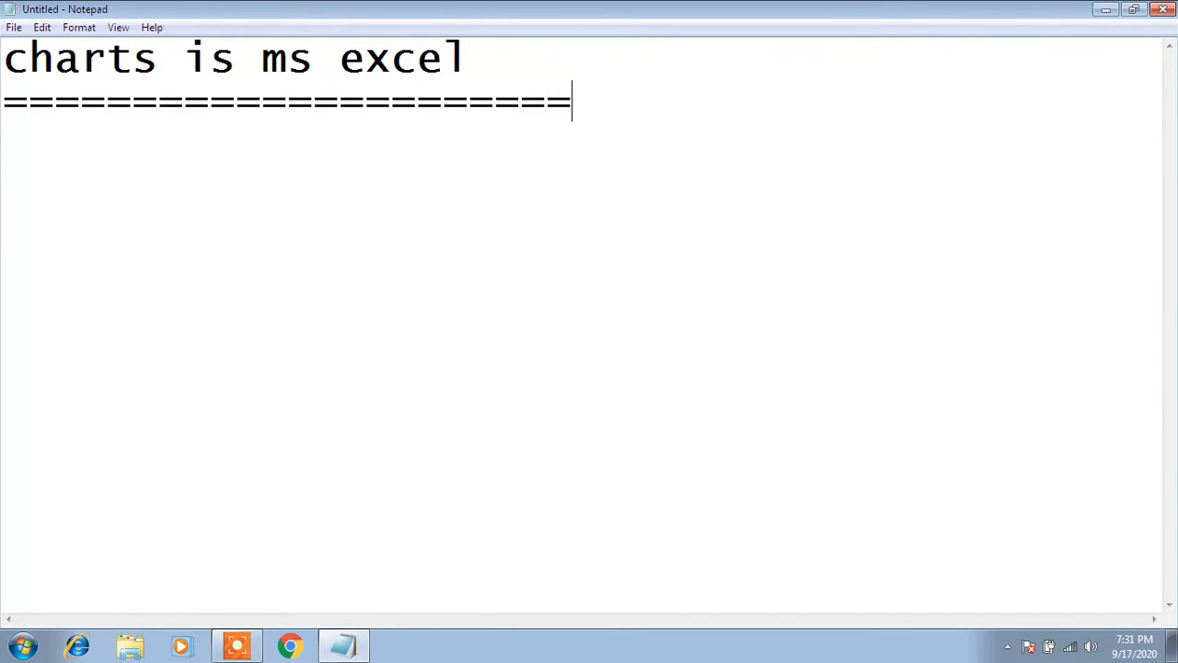
- Add the subheading "CREATING A CHART" below the title and underline it with a row of dashes
key("Return")
type("H")
key("BackSpace")
type("CREA")
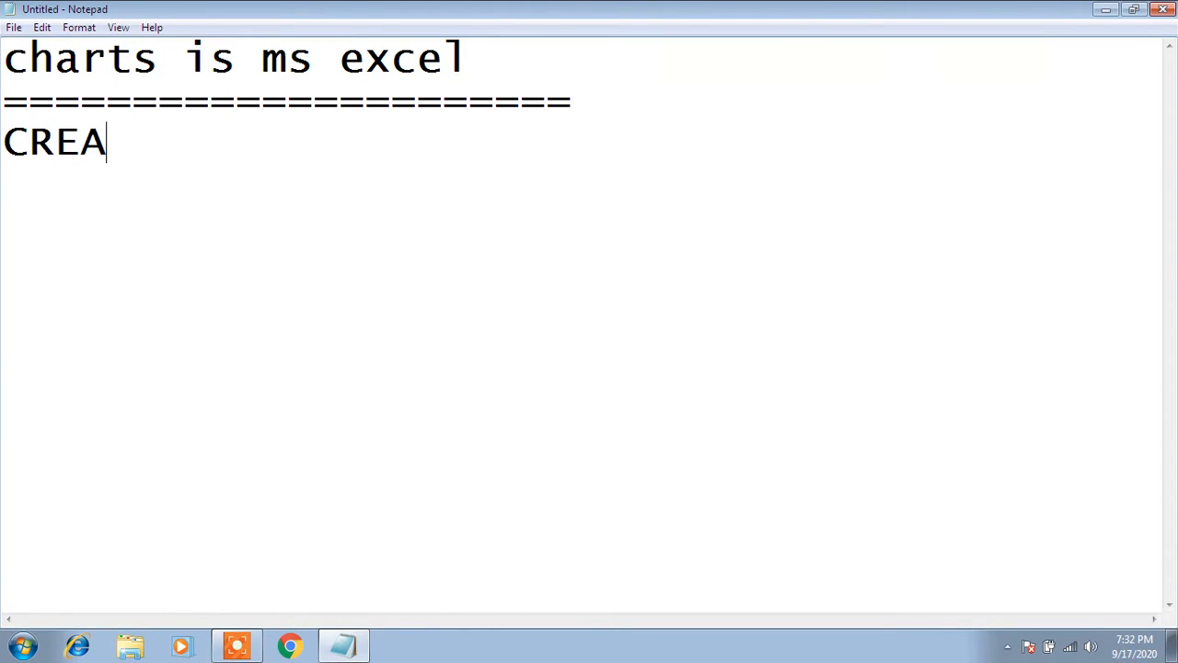
type("TING ")
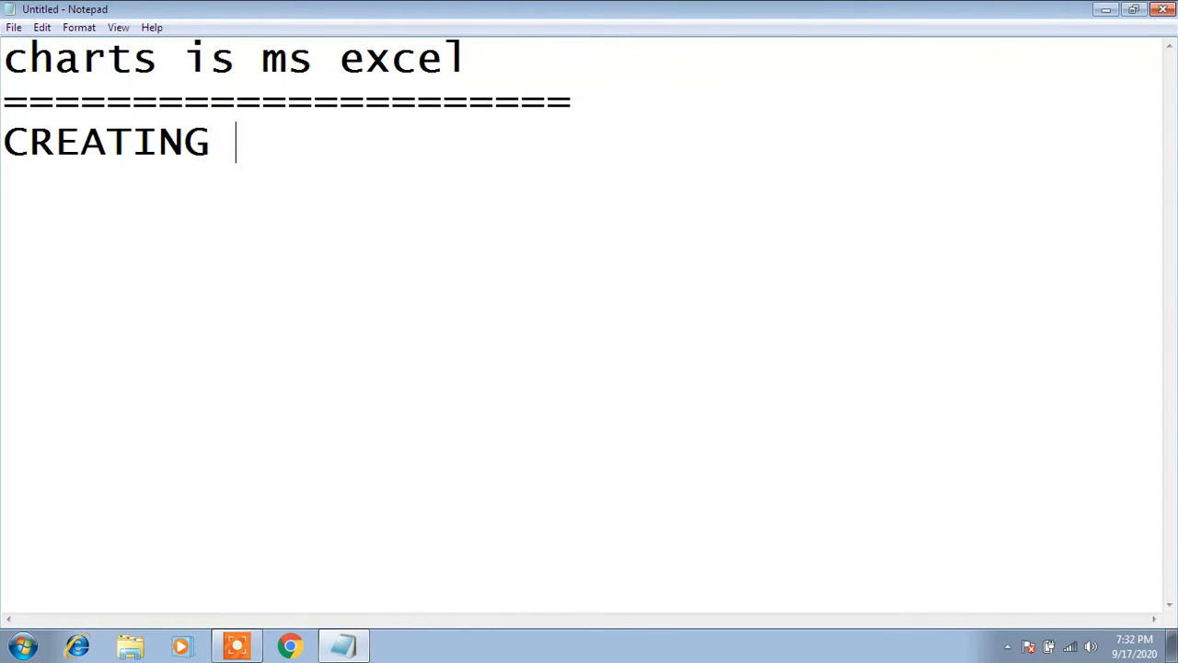
type("A CHART")
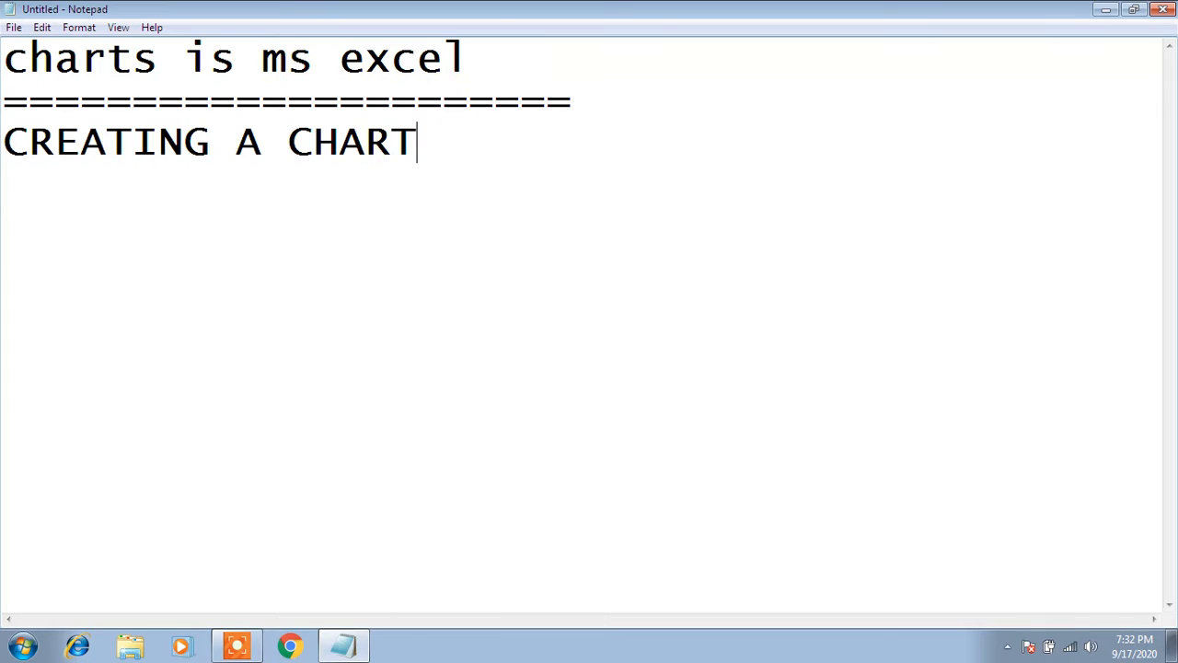
key("Return")
type("-------------------")
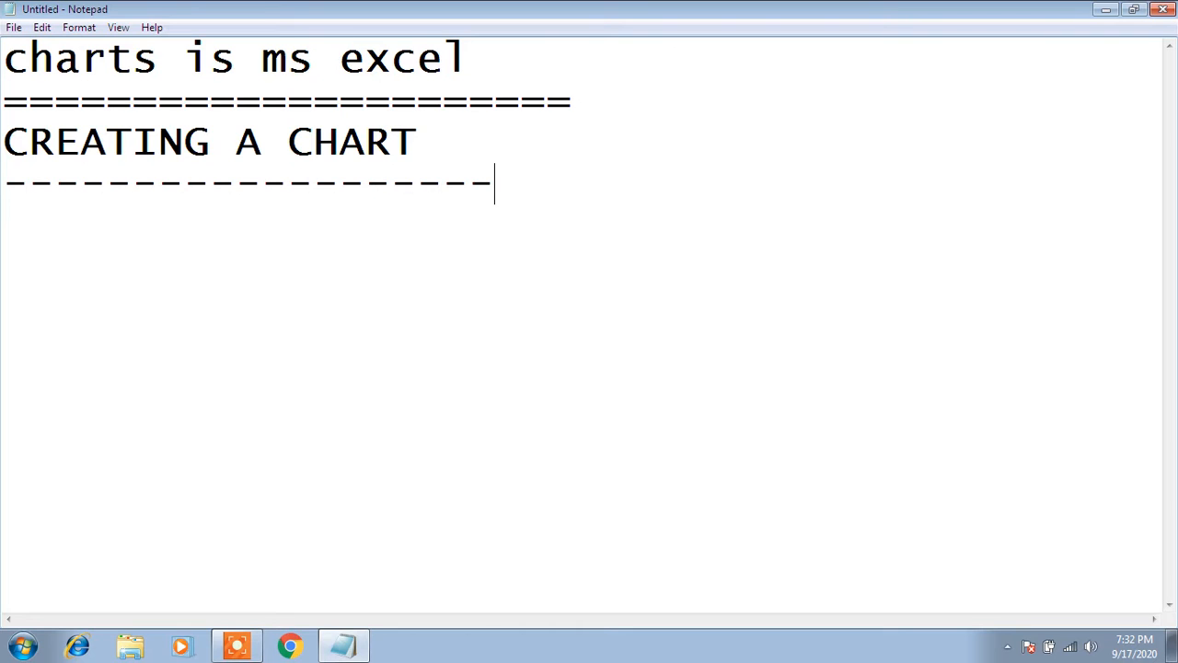
- Minimize the notes and switch to Microsoft Excel 2010 with a blank workbook
left_click(1107, 11)
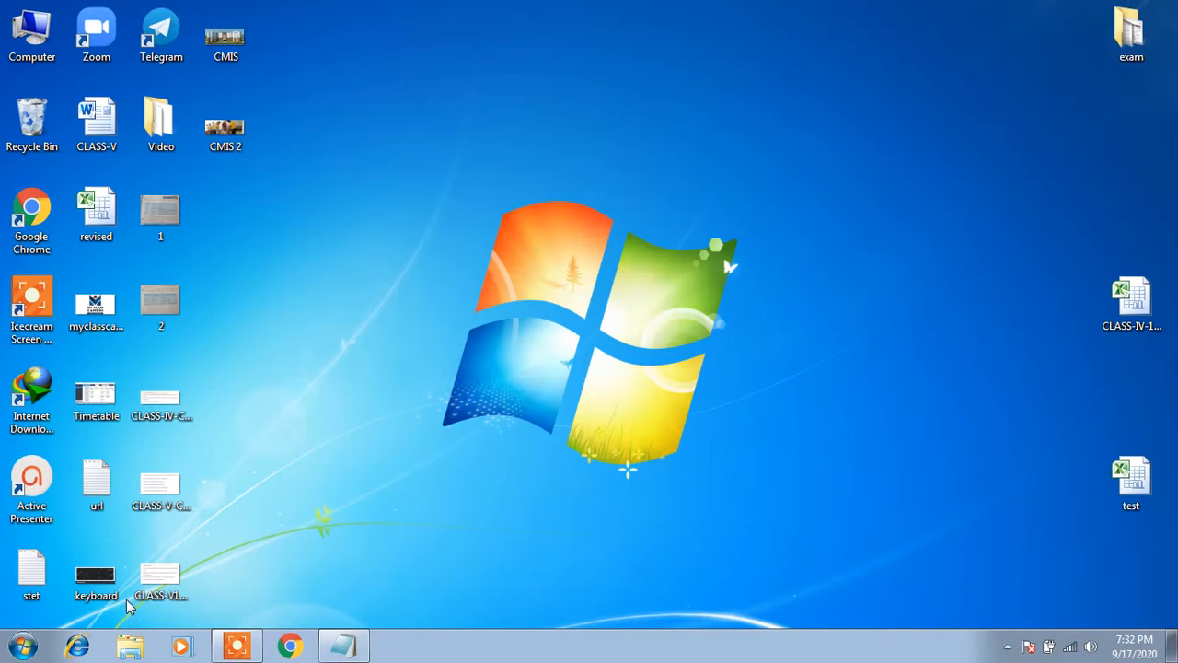
left_click(24, 645)
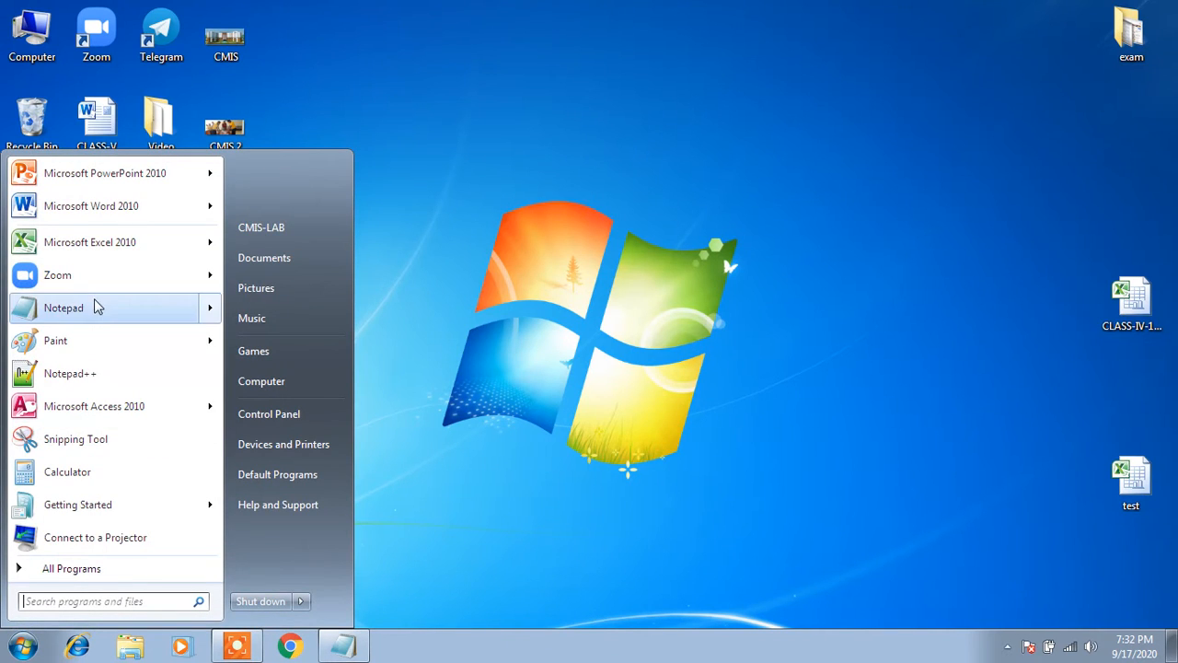
left_click(83, 254)
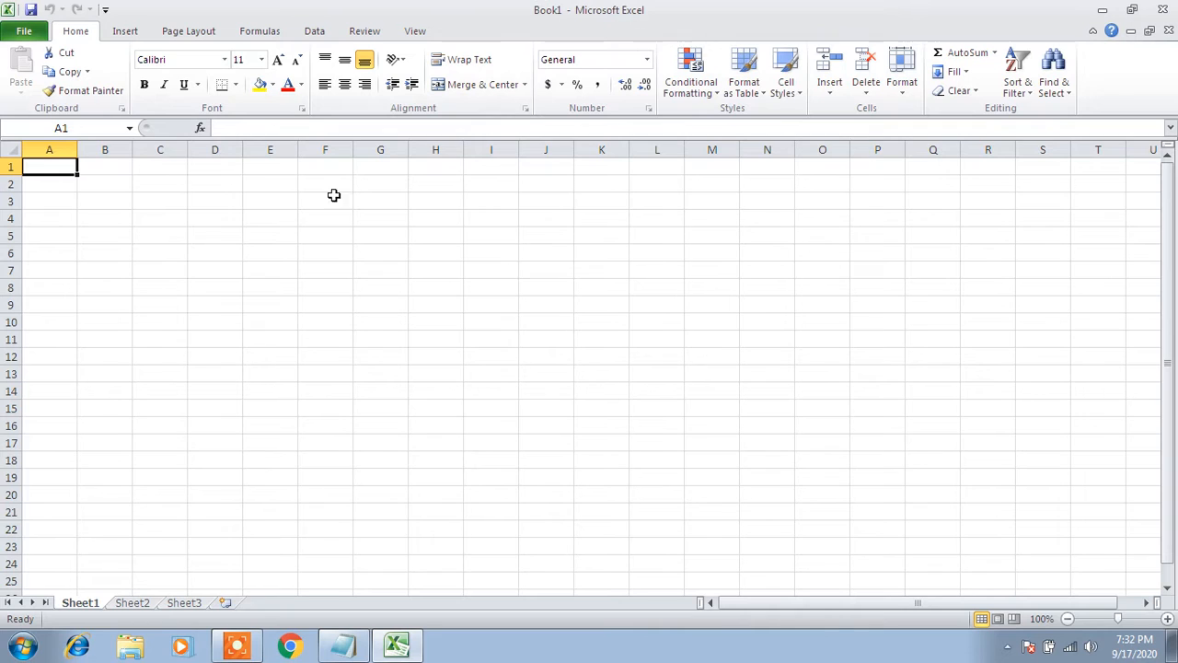
- Enter the column heading SNAME in cell B2
left_click(93, 177)
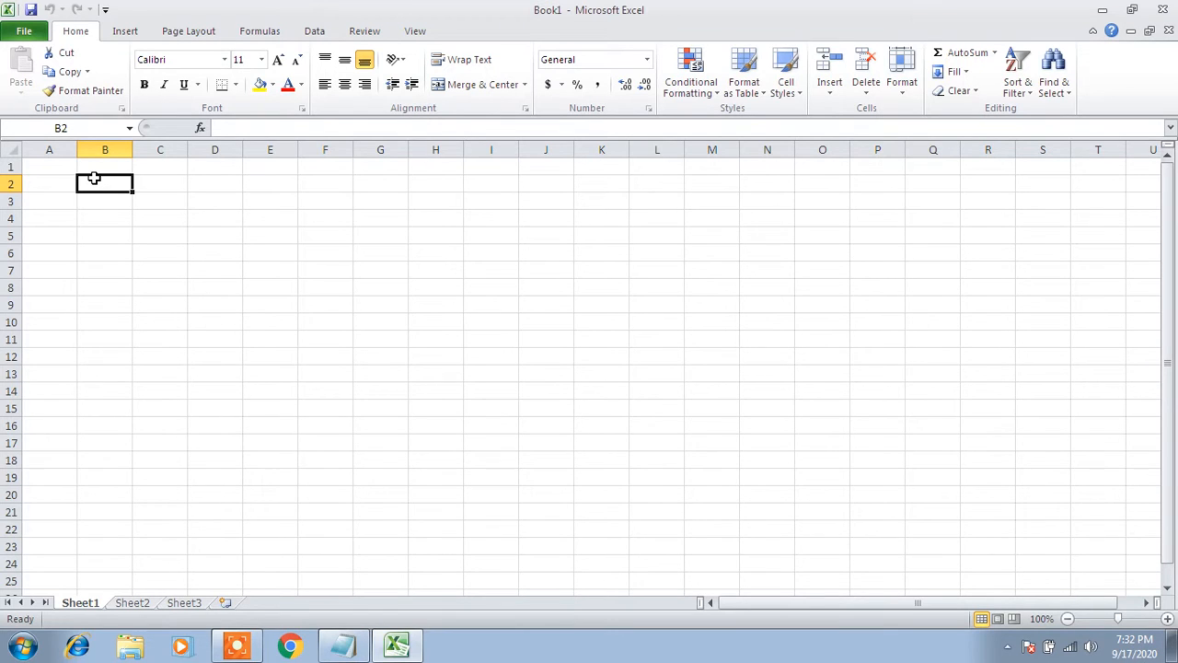
type("N/A")
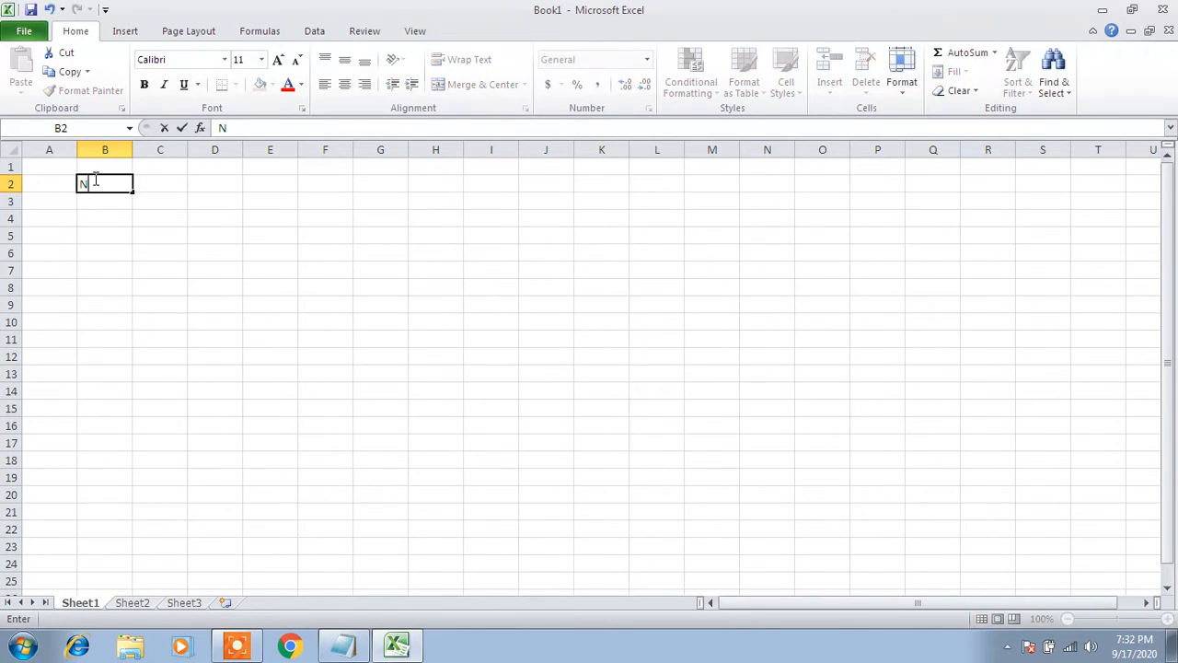
key("BackSpace")
key("BackSpace")
key("BackSpace")
type("SNAME")
key("Tab")
- Enter the heading COMPUTER in cell C2 and autofit the width of column C to it
type("MAT")
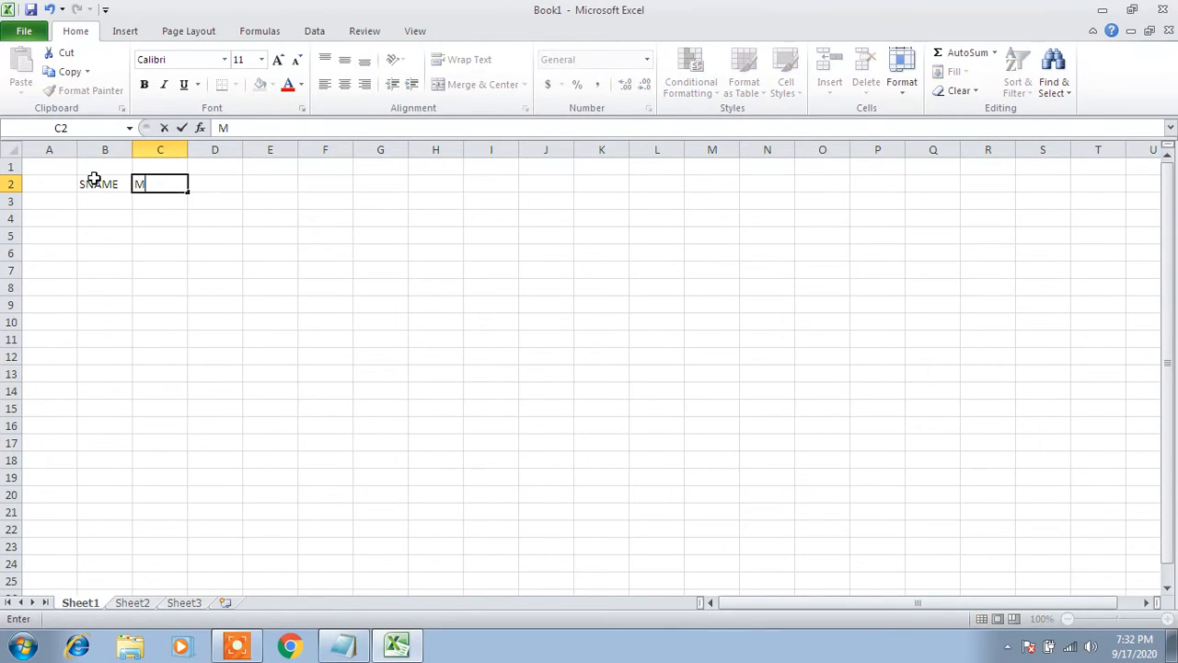
key("BackSpace")
key("BackSpace")
key("BackSpace")
type("COMMI")
key("BackSpace")
key("BackSpace")
key("BackSpace")
type("MPUTER")
key("Tab")
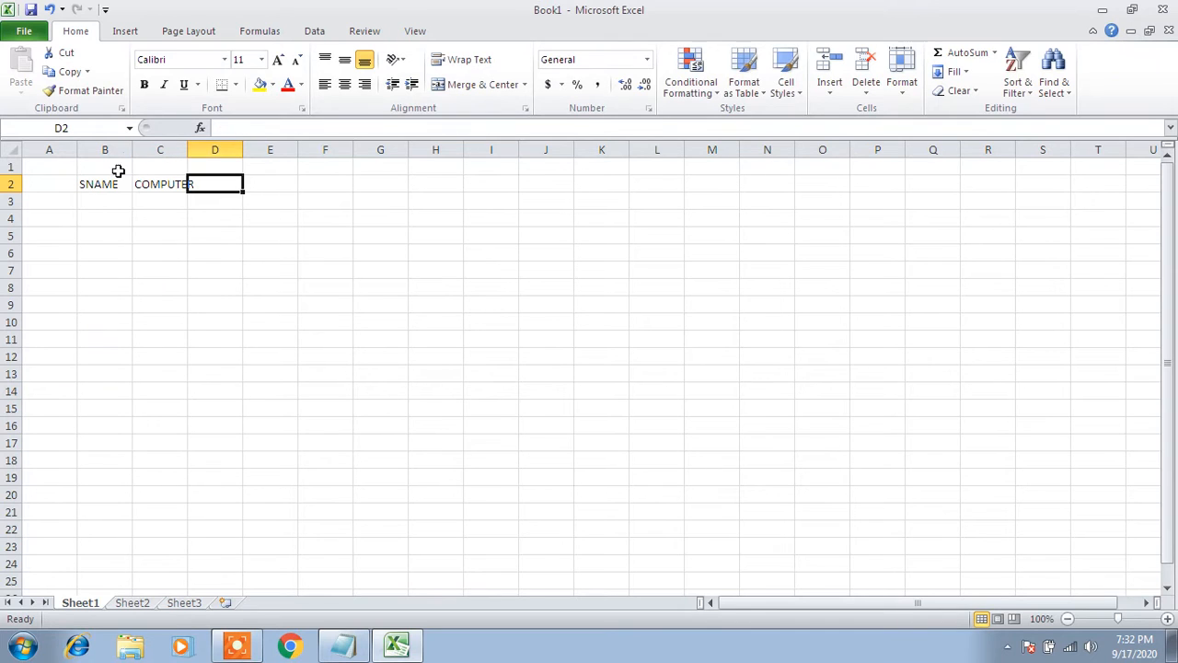
double_click(189, 149)
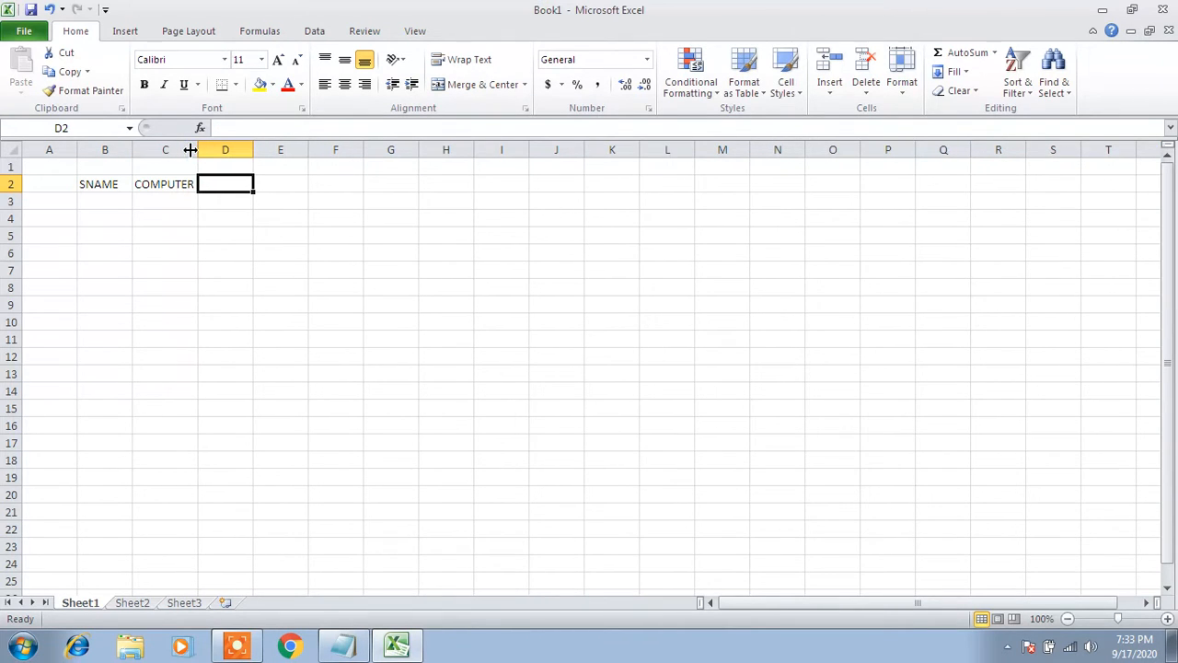
- Enter the headings MATH in cell D2 and ENGLISH in cell E2
type("MATH")
key("Tab")
type("ENGLISH")
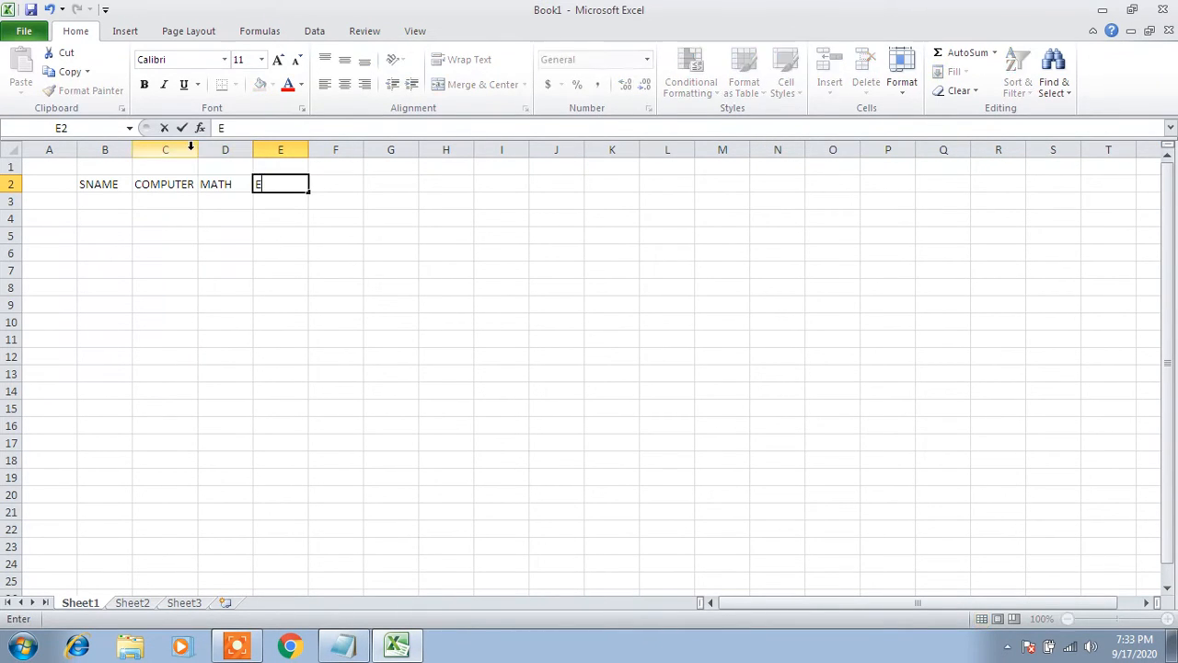
key("Tab")
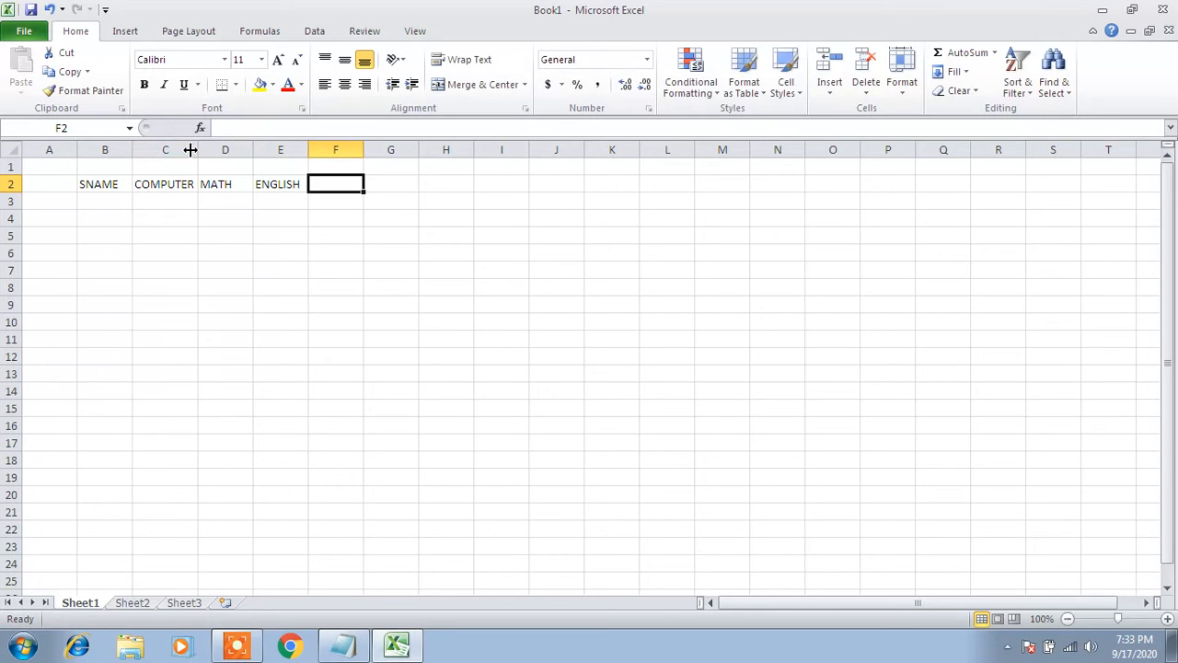
- Enter the heading HINDI in cell F2
type("HI")
left_click(191, 147)
type("D")
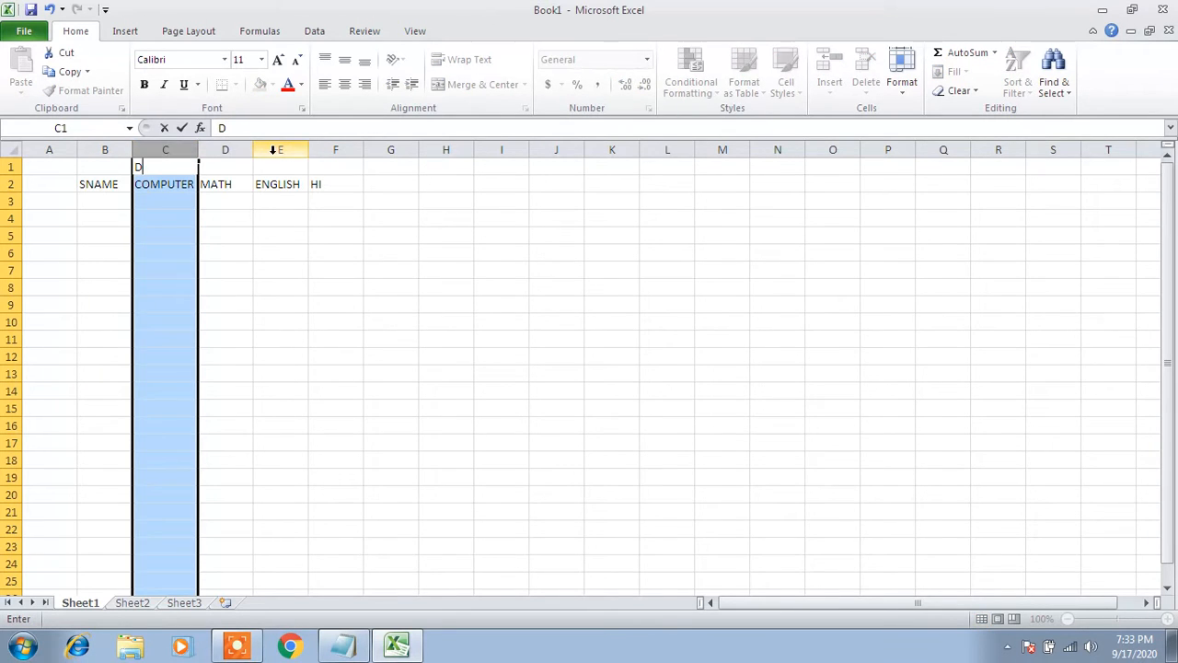
key("Escape")
left_click(336, 182)
double_click(336, 182)
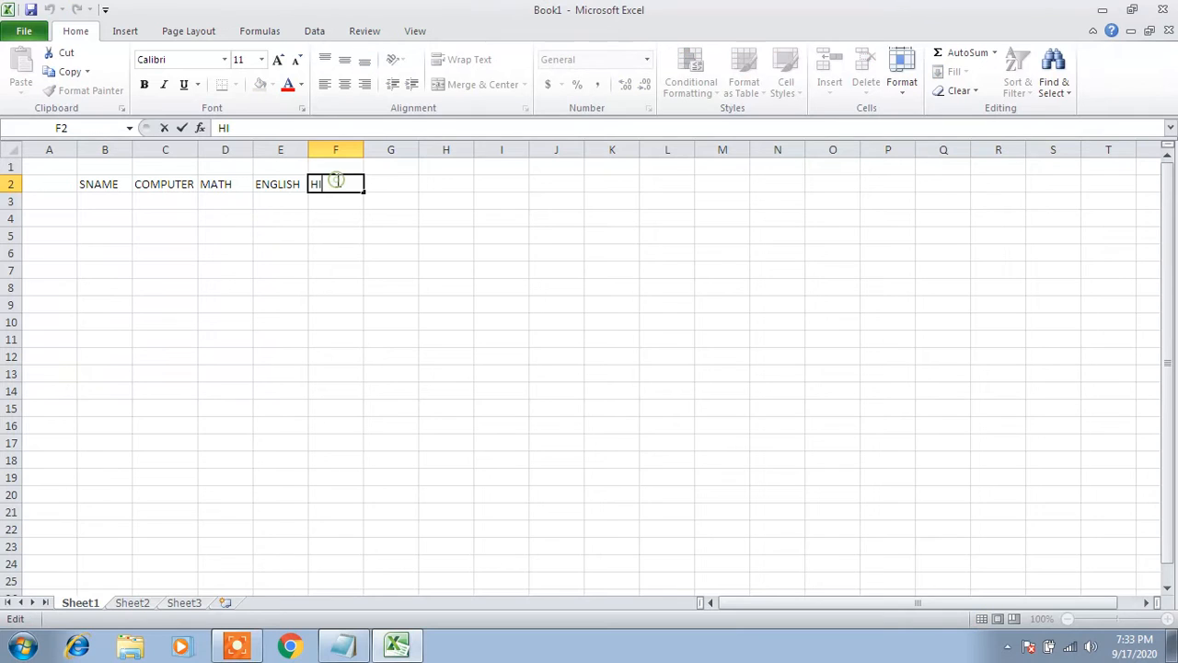
type("NDI")
key("Tab")
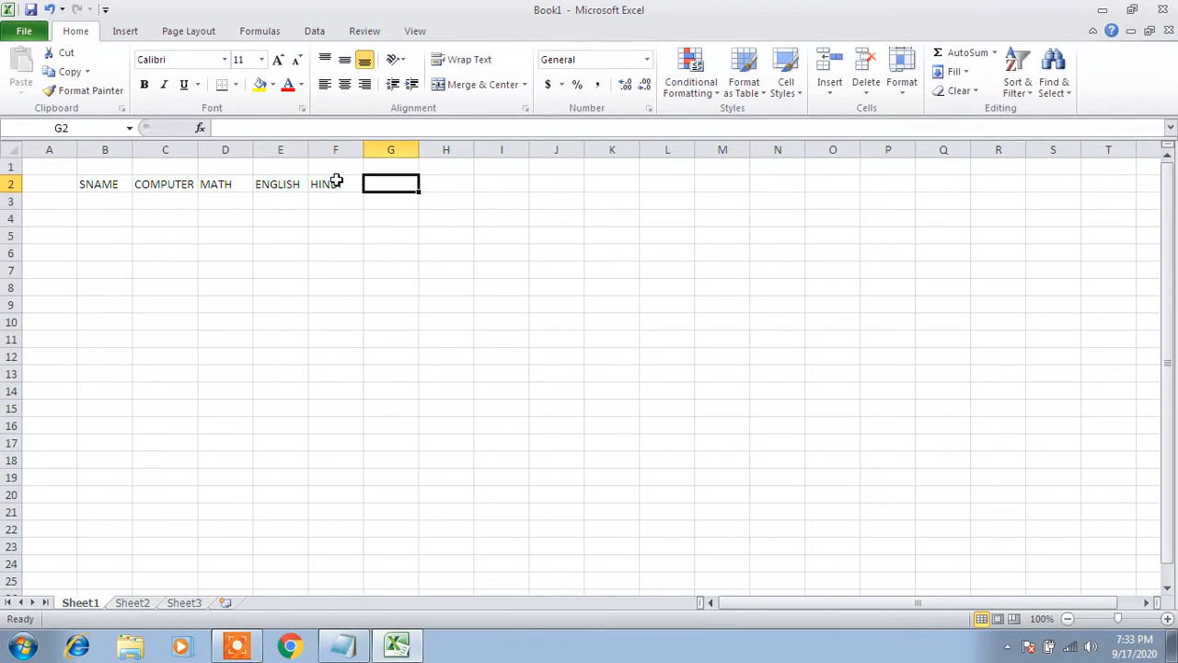
- Enter the headings SST in G2 and SCI in H2, and select the heading row B2:H2
type("SST")
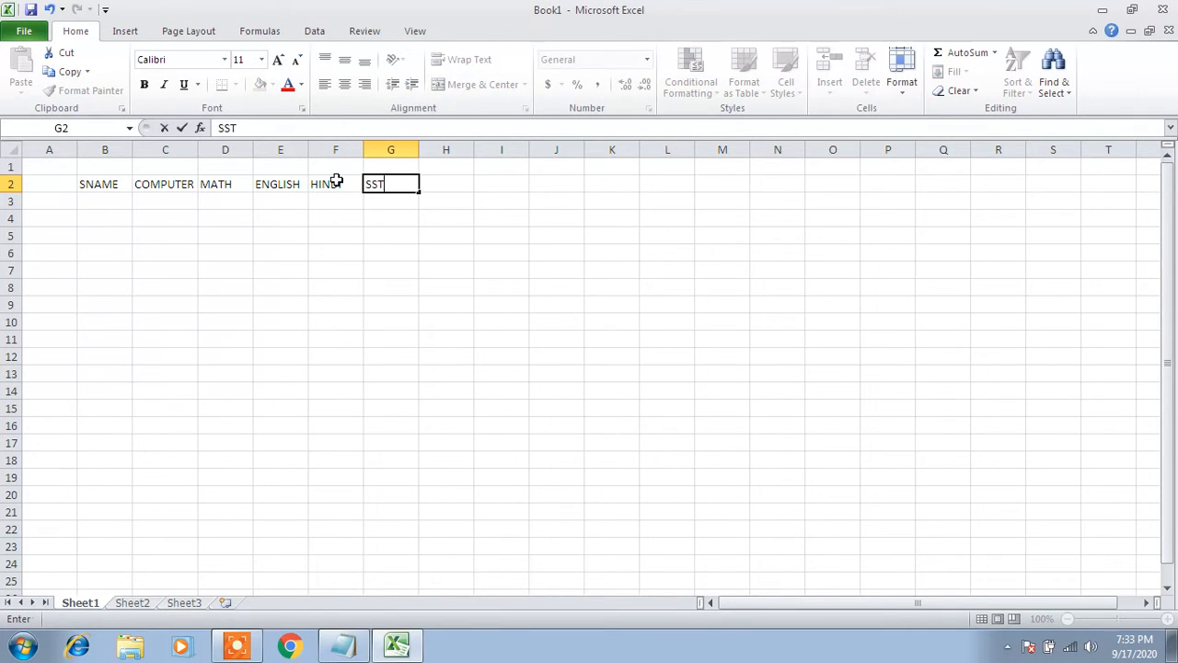
key("Tab")
type("SCI")
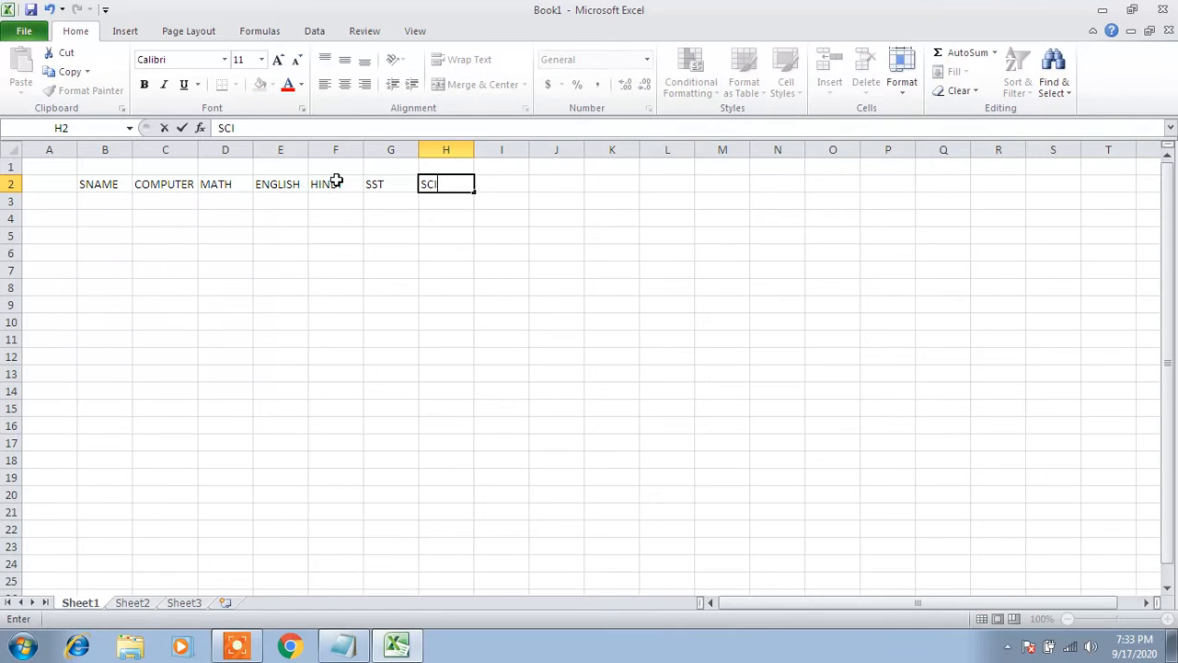
key("Tab")
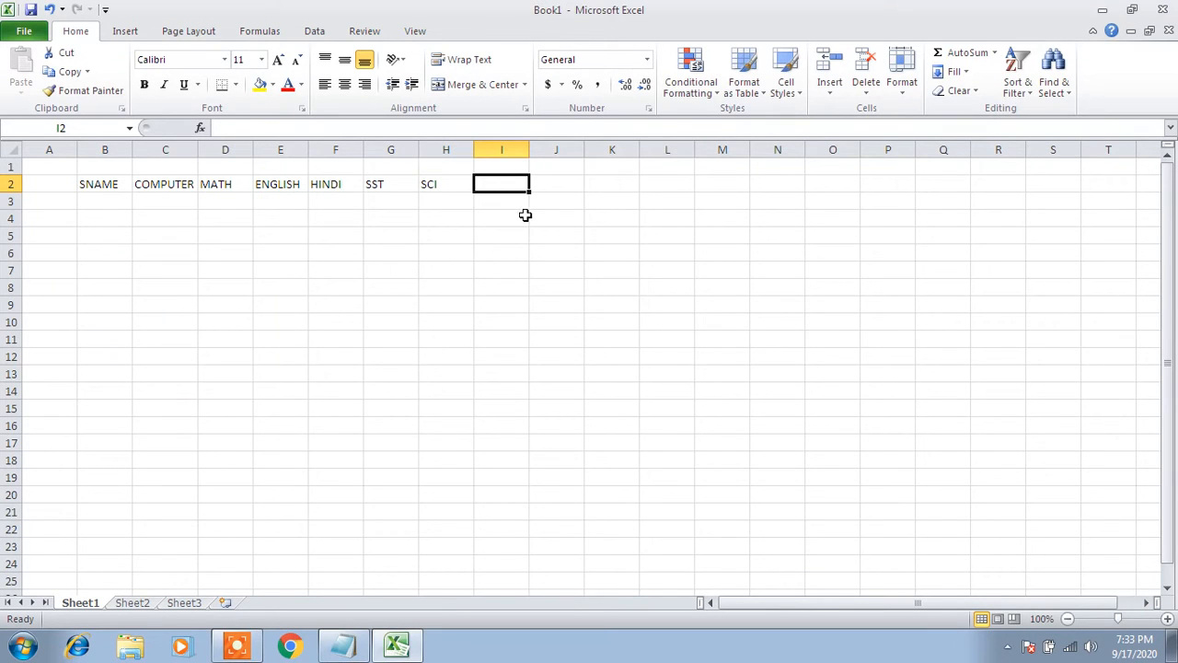
left_click(95, 181)
left_click_drag(94, 182, 429, 186)
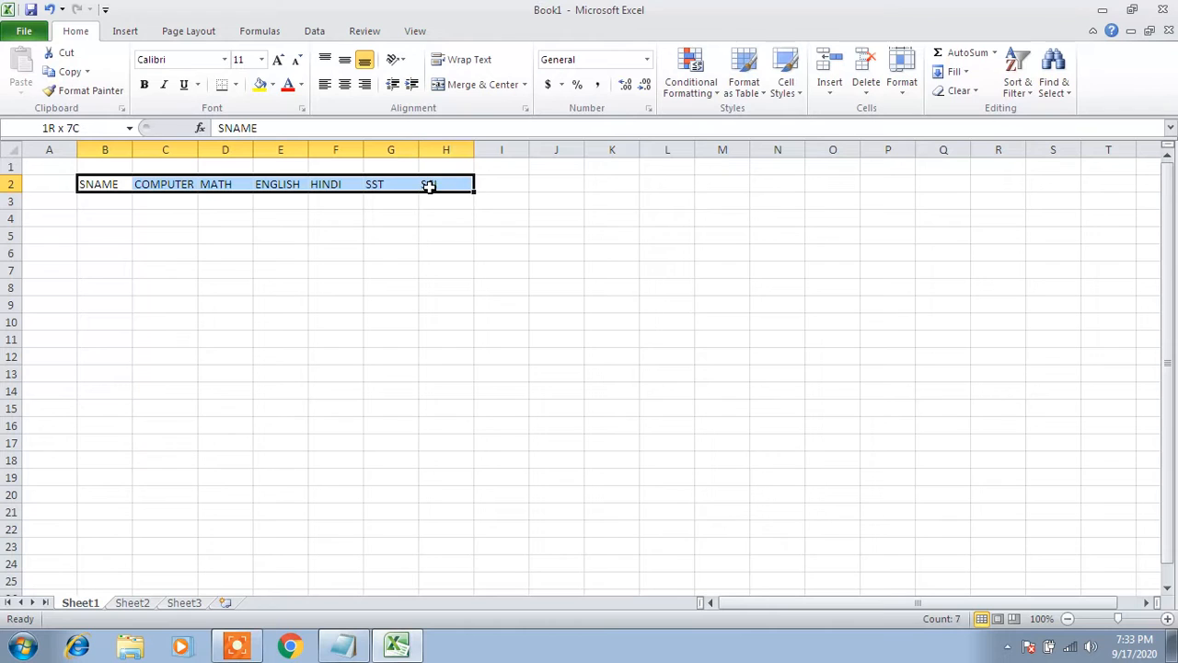
- Enter the first student's name in B3 with marks 89 for COMPUTER, 88 for MATH and 78 for ENGLISH
left_click(105, 204)
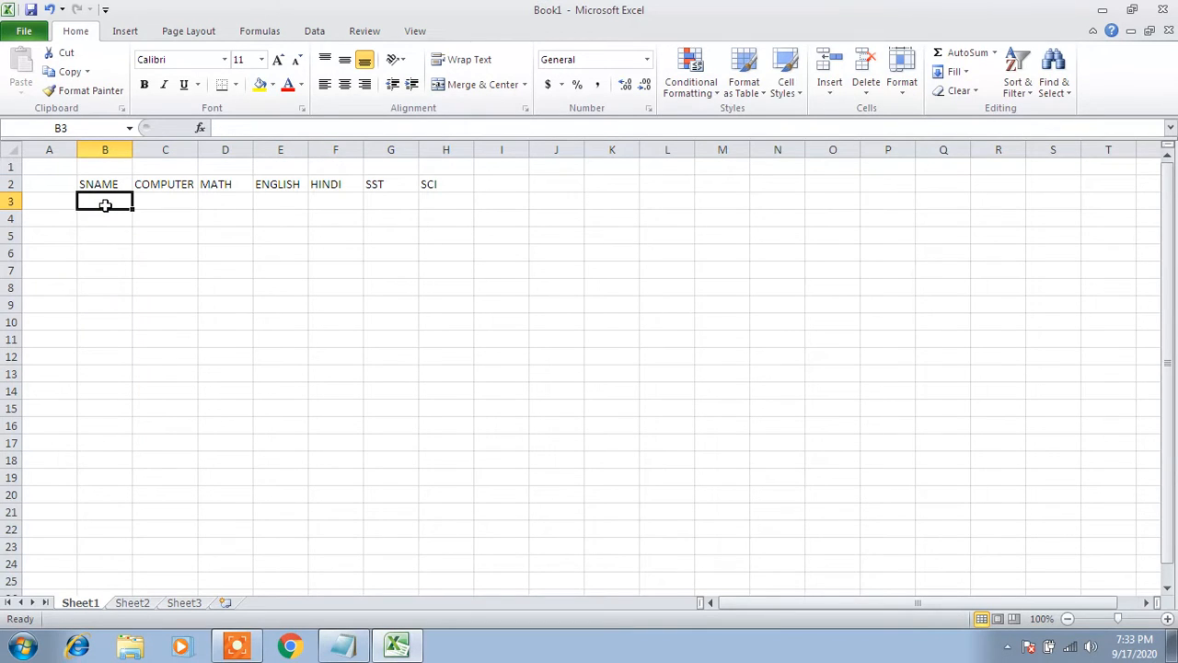
type("AHANA")
key("Tab")
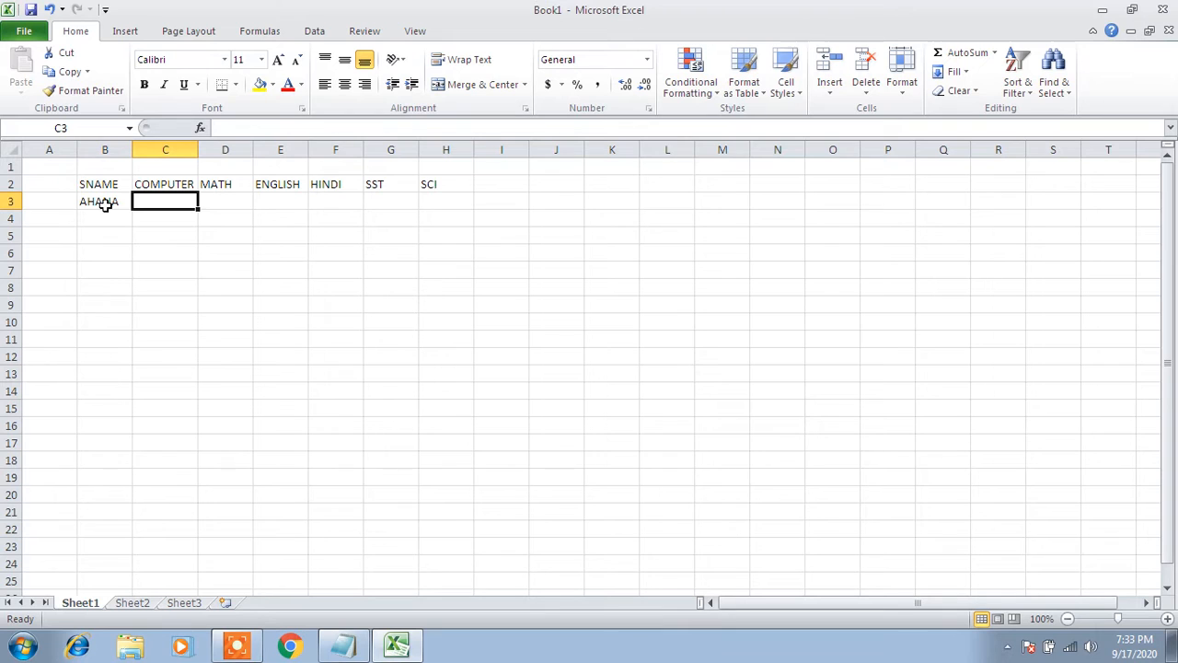
type("89")
key("Tab")
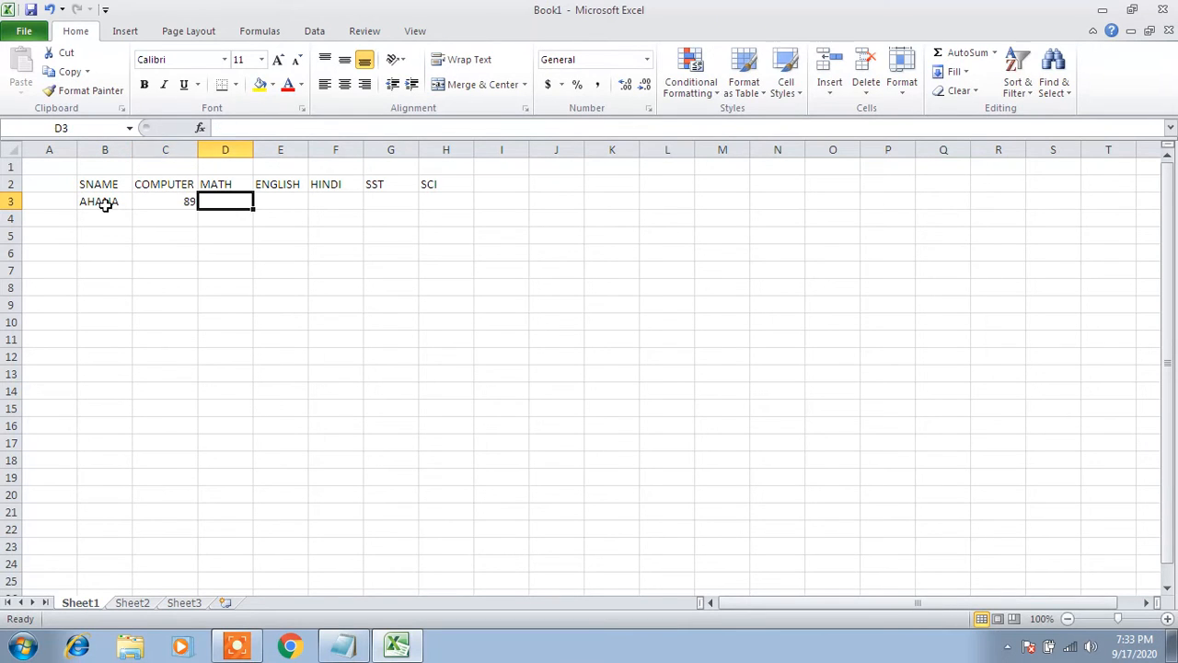
type("88")
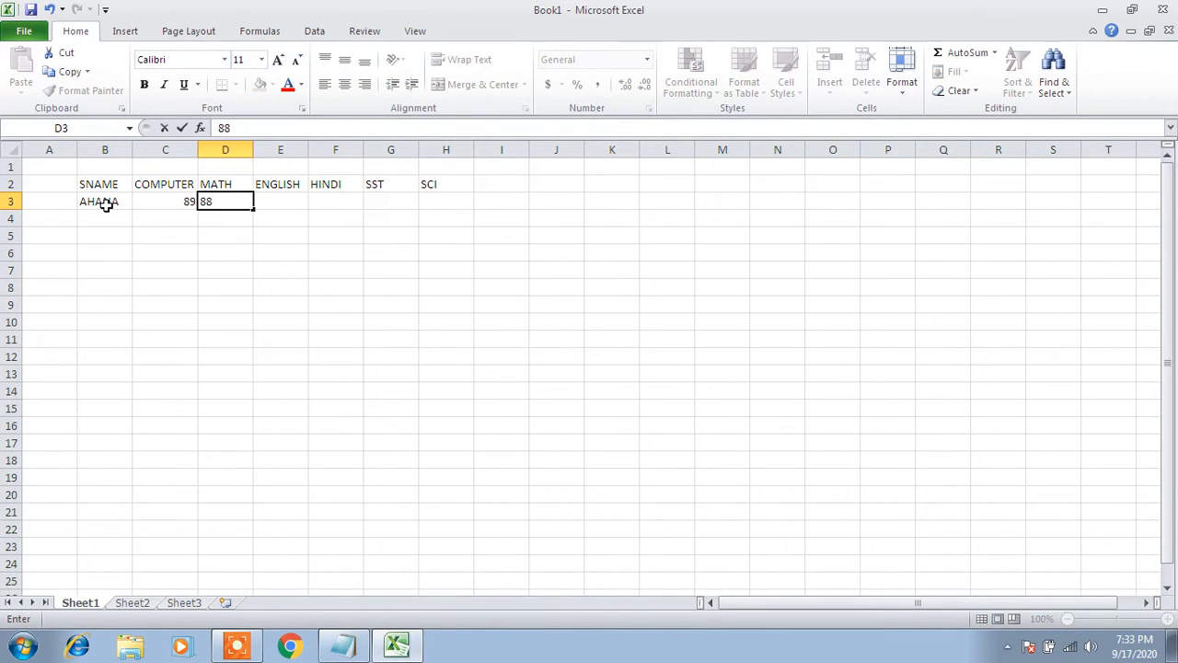
key("Tab")
type("78")
key("Tab")
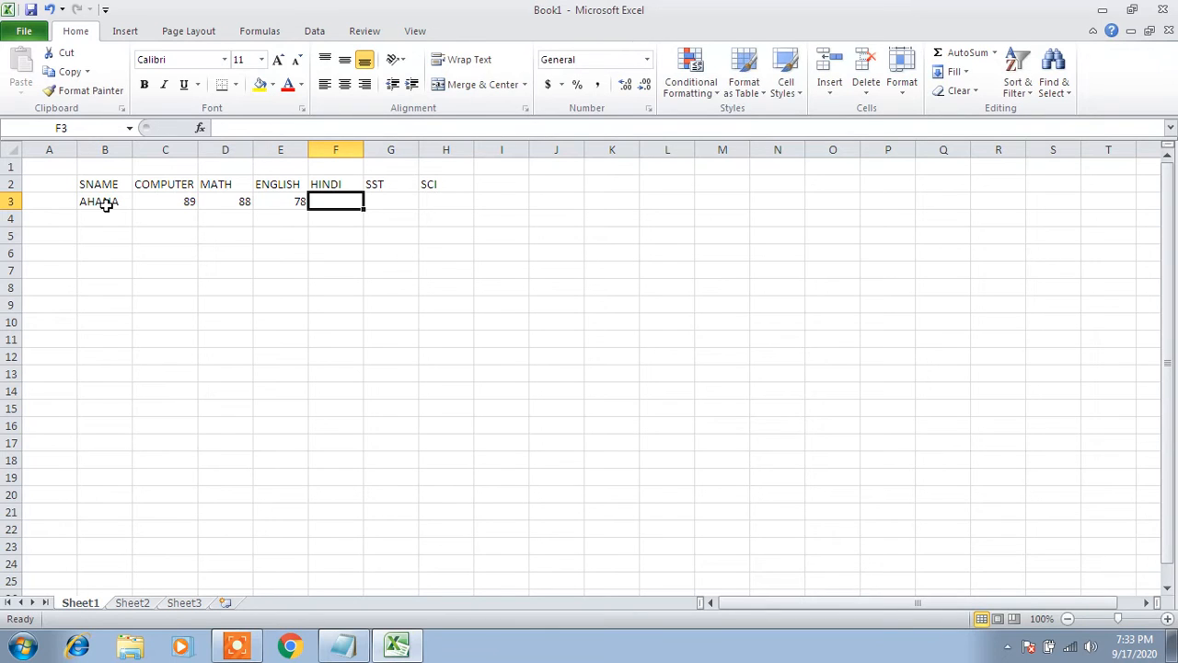
- Complete the first student's row with marks 80 for HINDI, 78 for SST and 75 for SCI
type("80")
key("Tab")
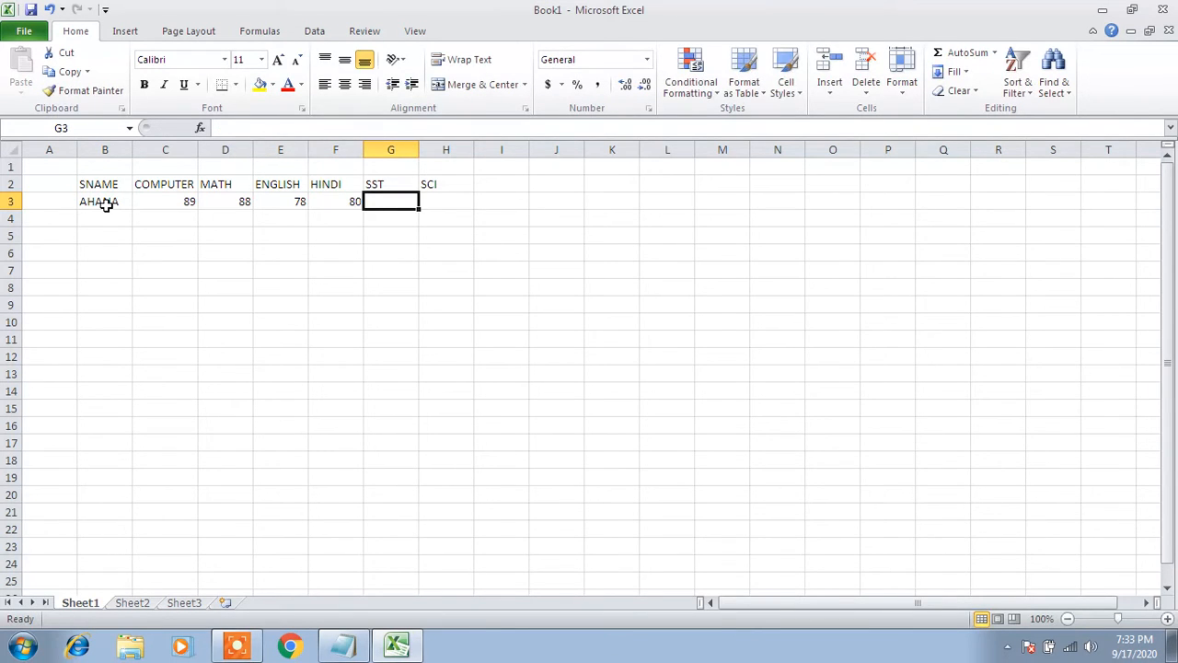
type("78")
key("Tab")
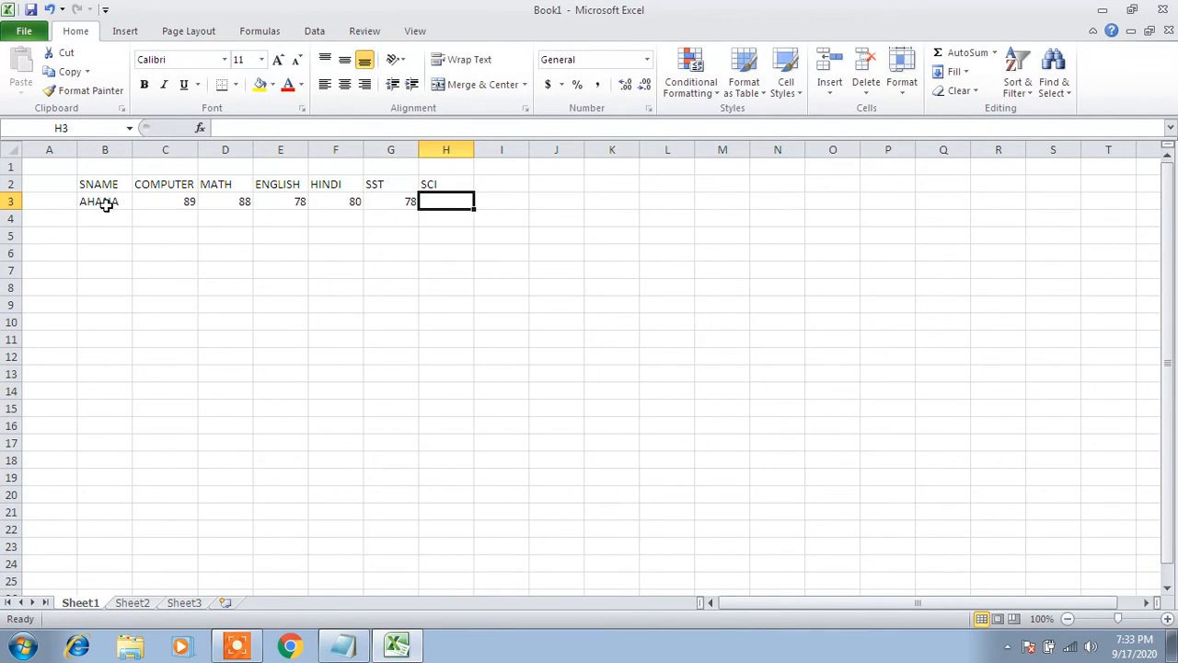
type("75")
key("Return")
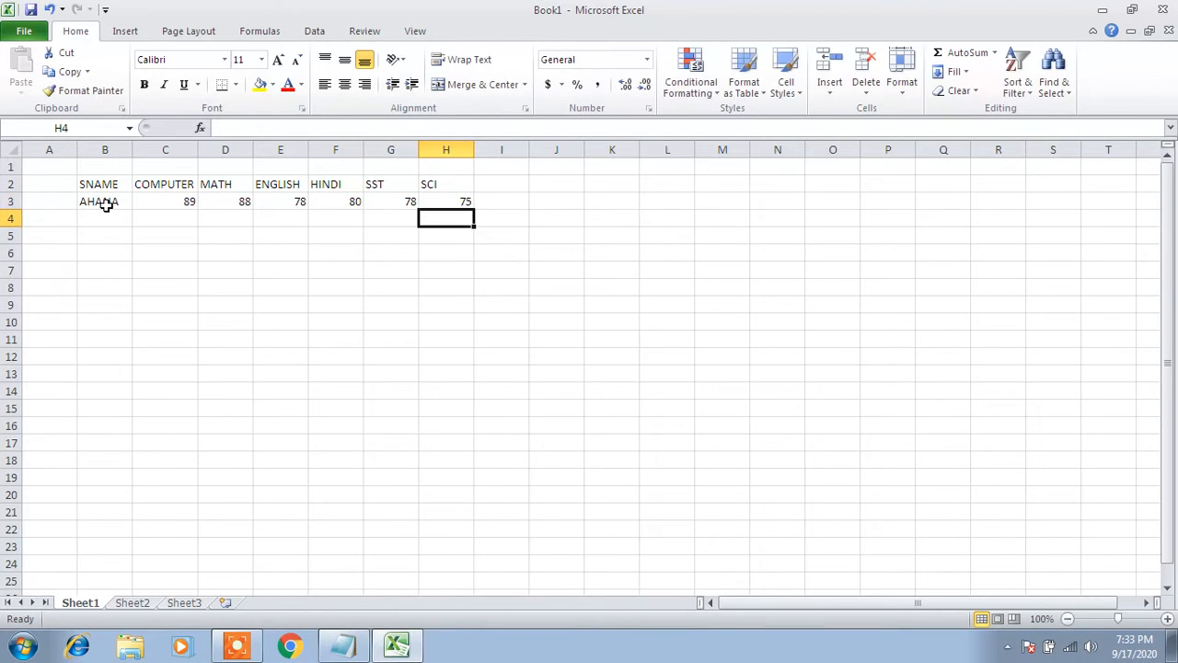
- Enter the second student's name in cell B4
key("Left")
key("Left")
key("Left")
key("Left")
key("Left")
key("Left")
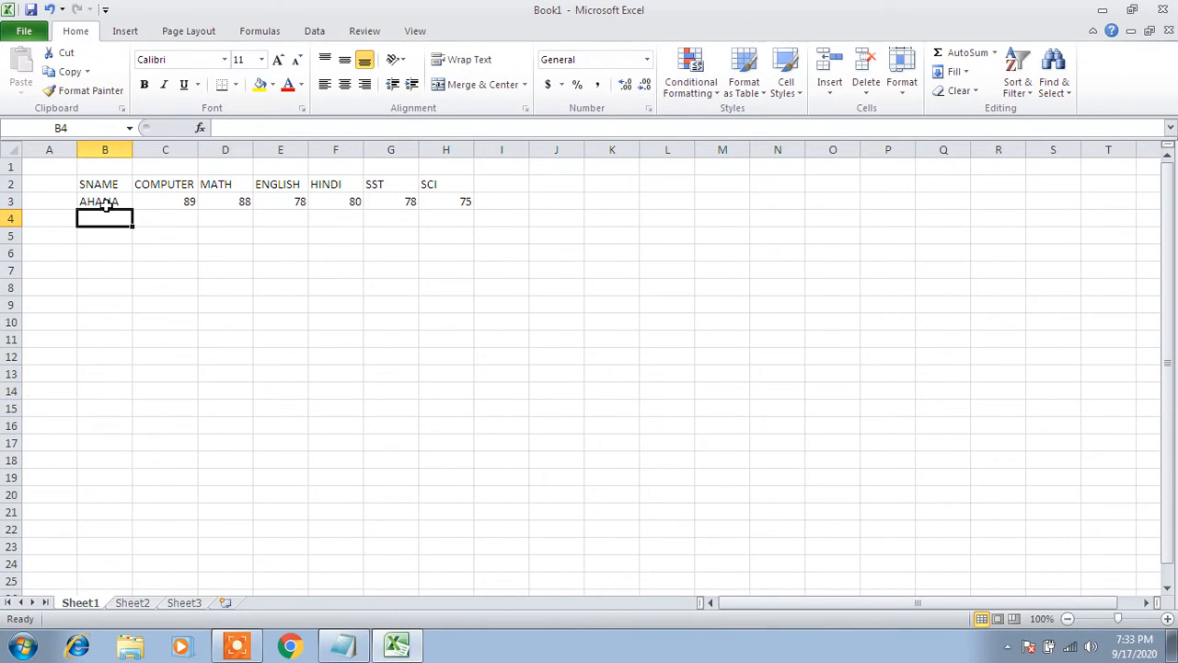
type("SUSHANI")
key("Tab")
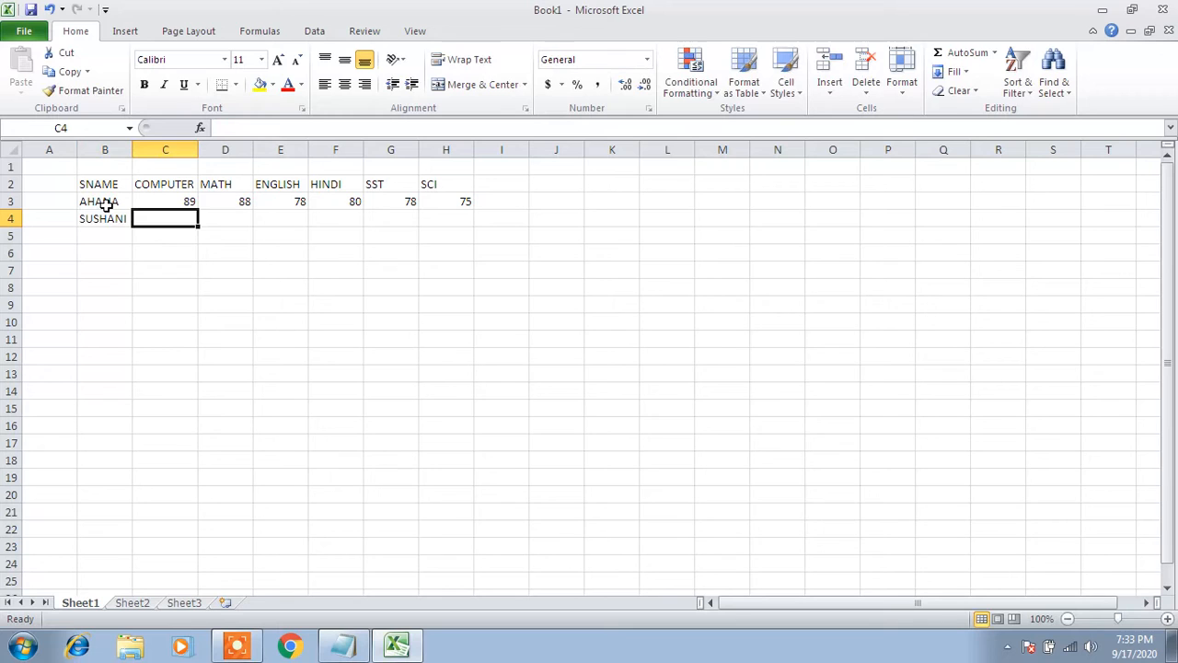
- Enter the second student's marks: 78 for COMPUTER, 98 for MATH and 78 for ENGLISH
type("78")
key("Tab")
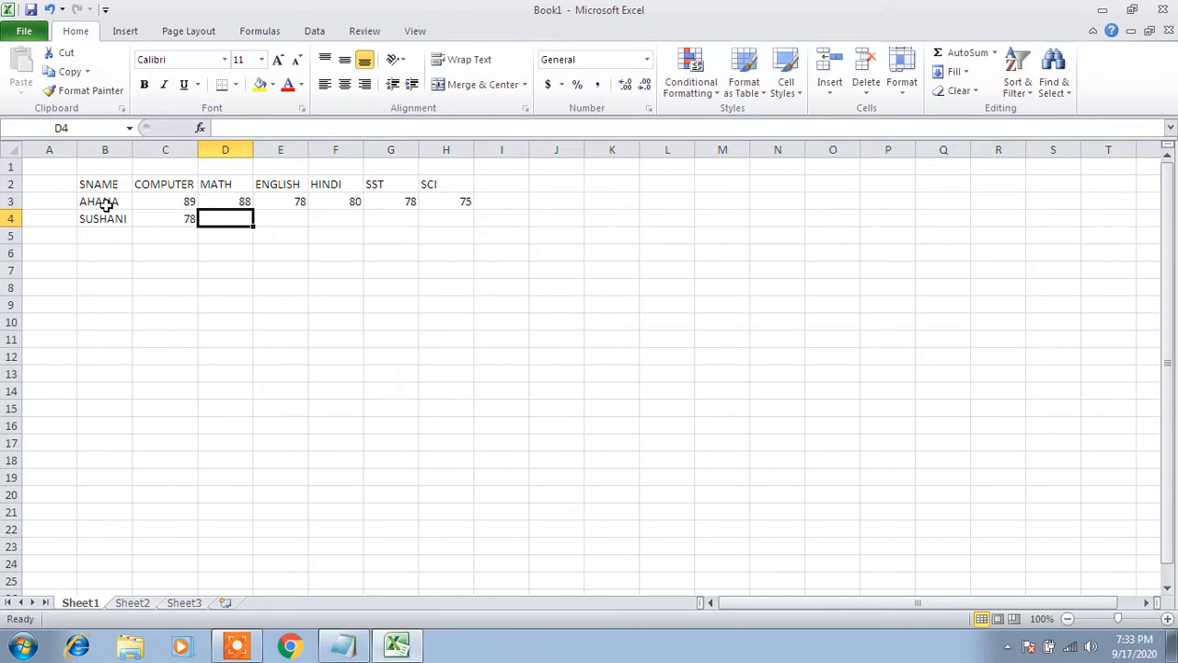
type("98")
key("Tab")
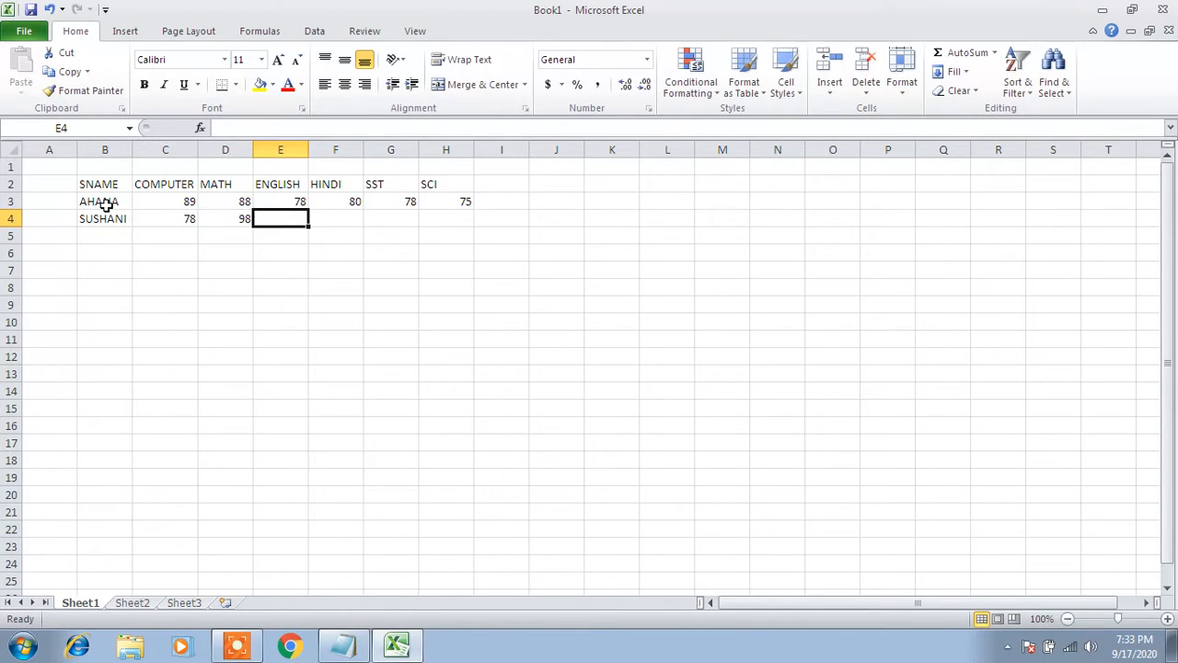
type("78")
key("Tab")
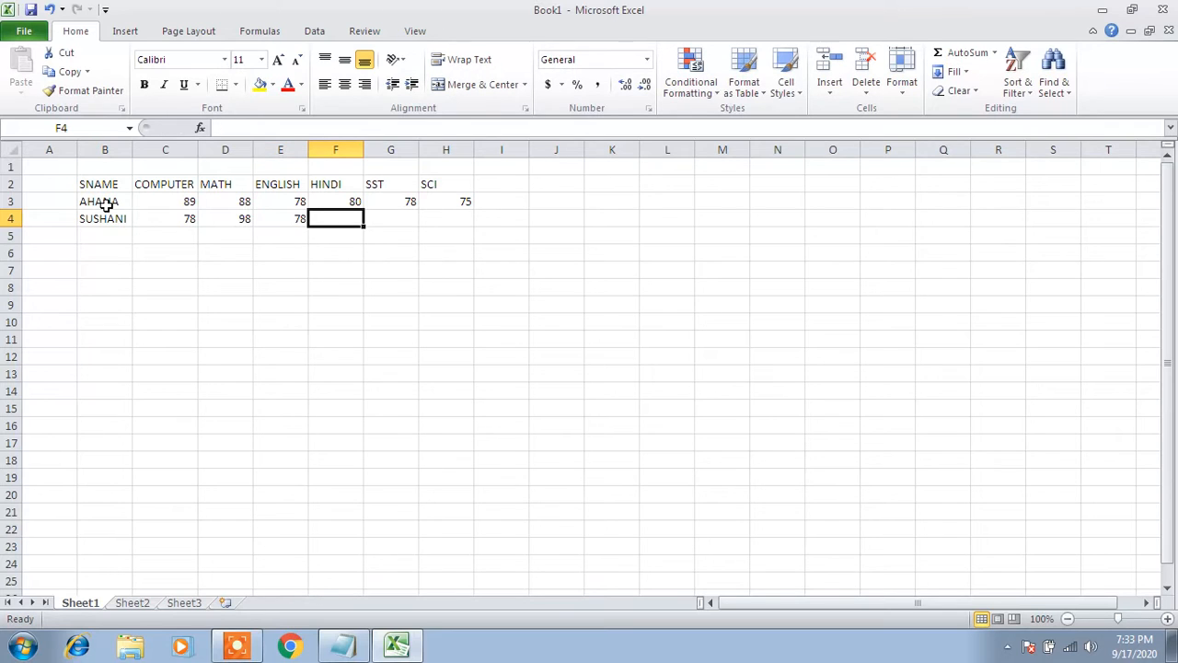
- Complete the second student's row with marks 95 for HINDI, 56 for SST and 45 for SCI
type("95")
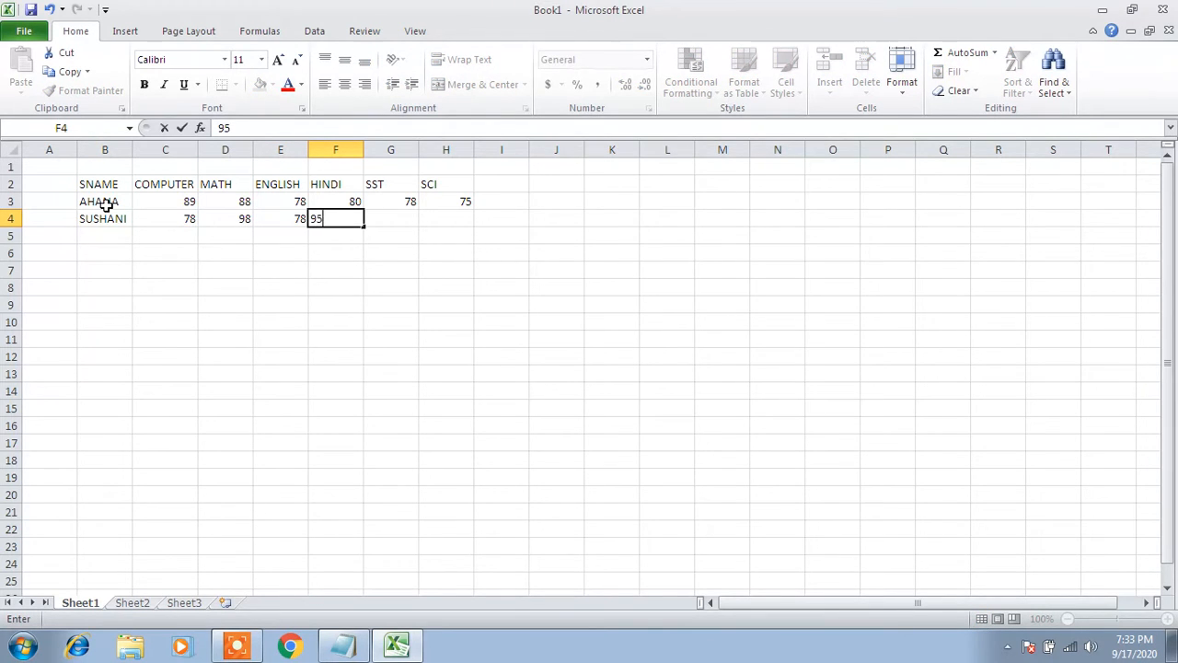
key("Tab")
type("56")
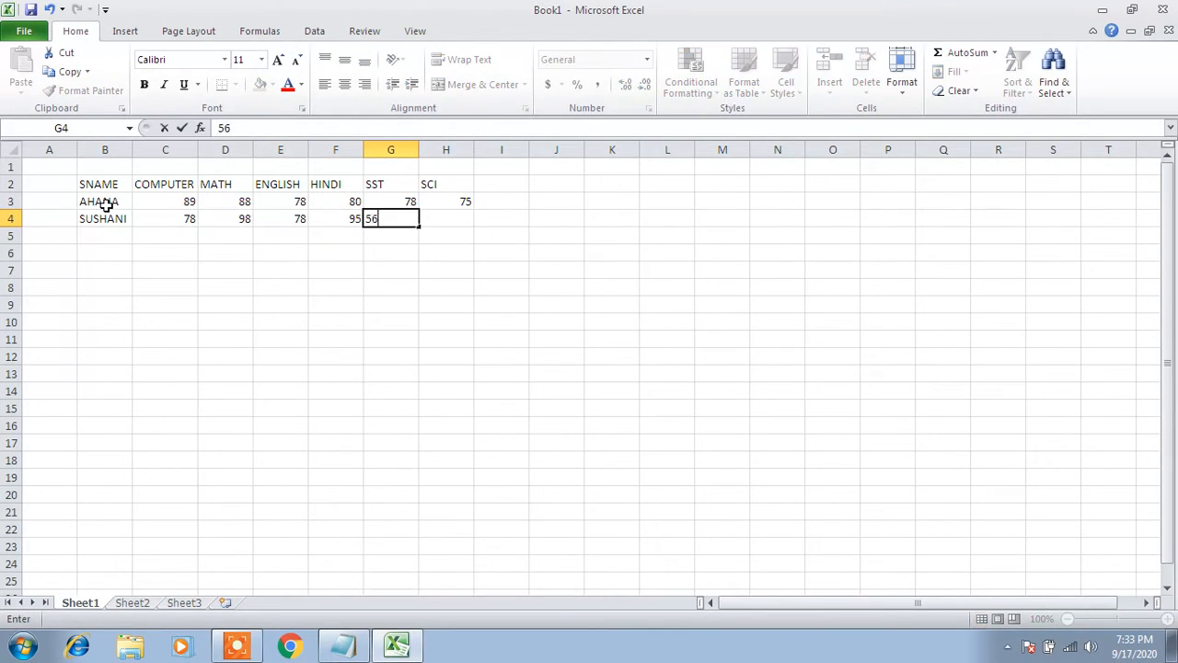
key("Tab")
type("45")
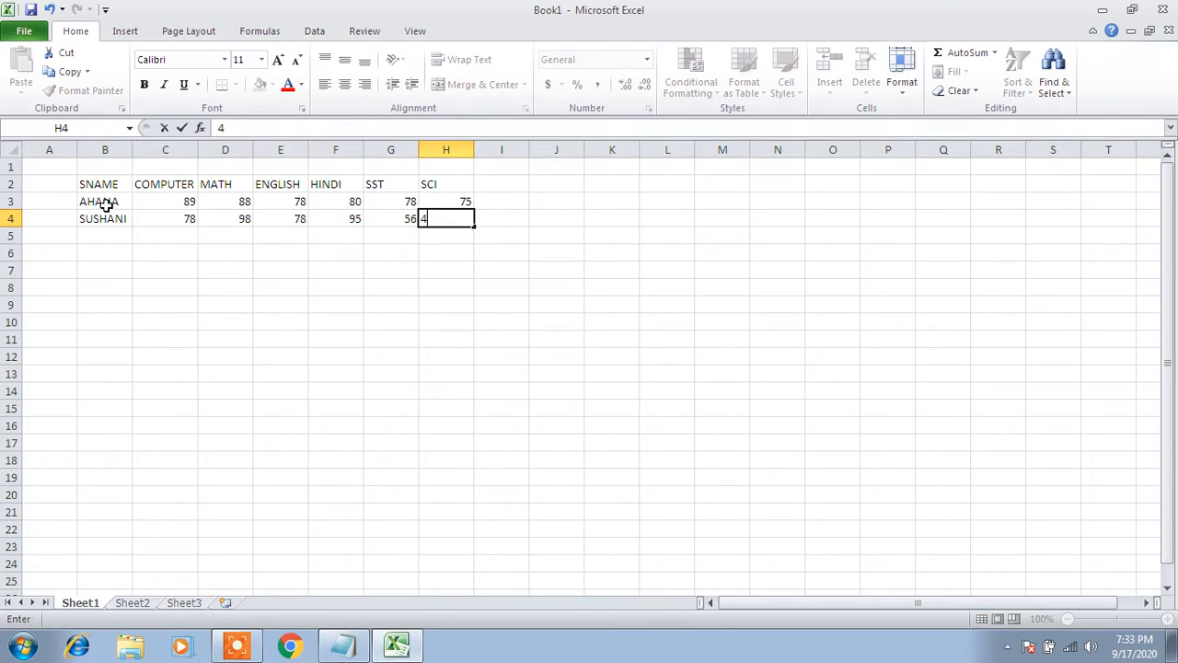
key("Tab")
- Select cell B5 to start the third student's row
key("Down")
key("Left")
key("Left")
key("Left")
key("Left")
key("Left")
key("Left")
key("Left")
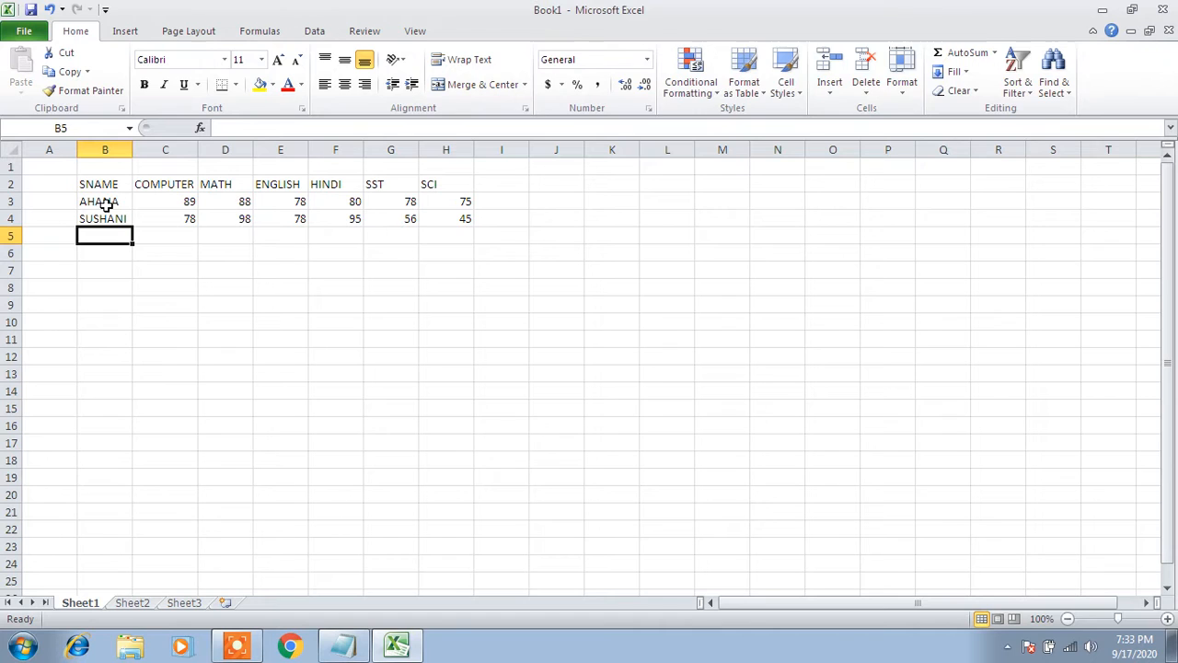
type("AKRI")
left_click(107, 203)
type("I")
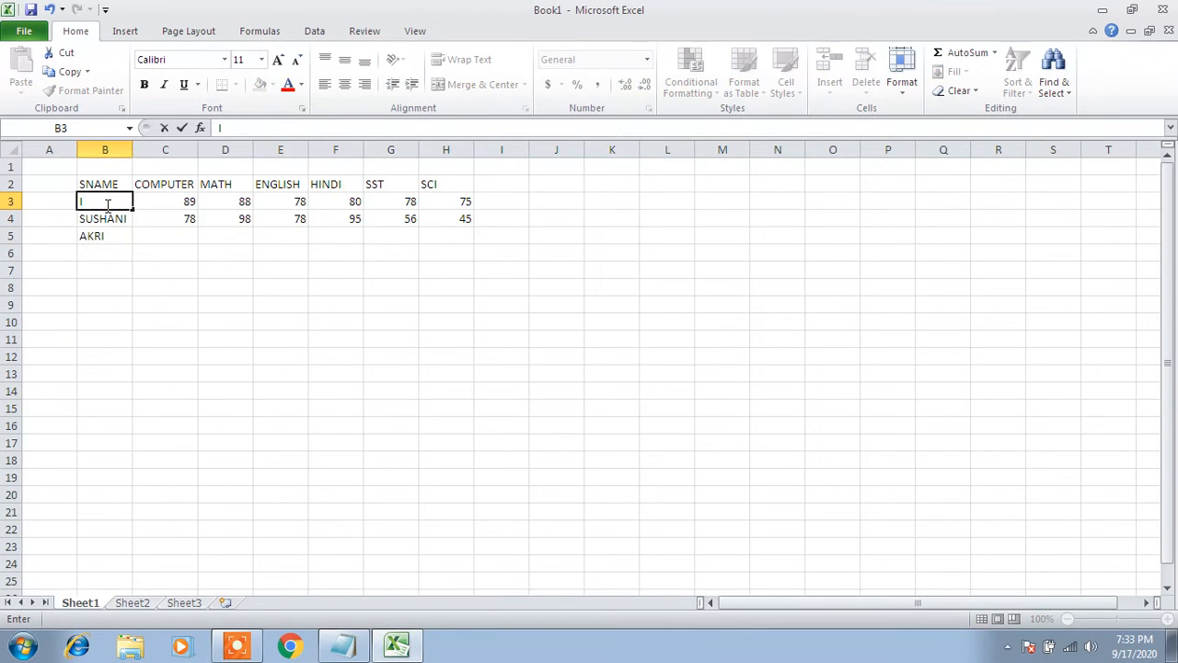
key("Escape")
key("Return")
key("Tab")
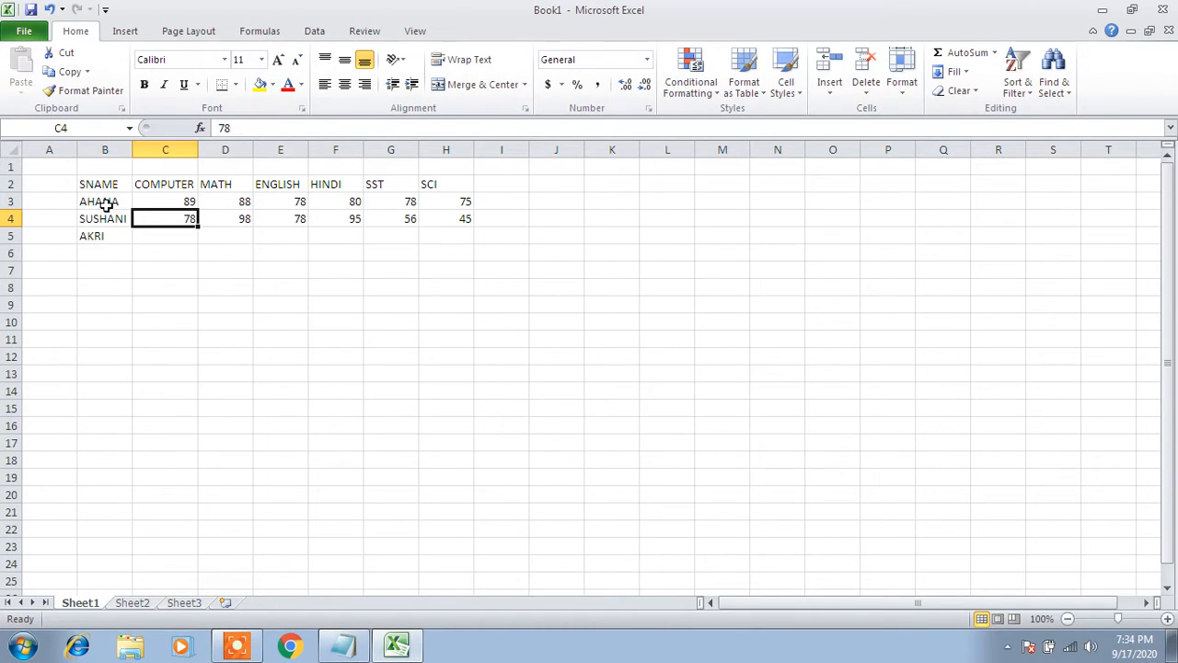
key("Return")
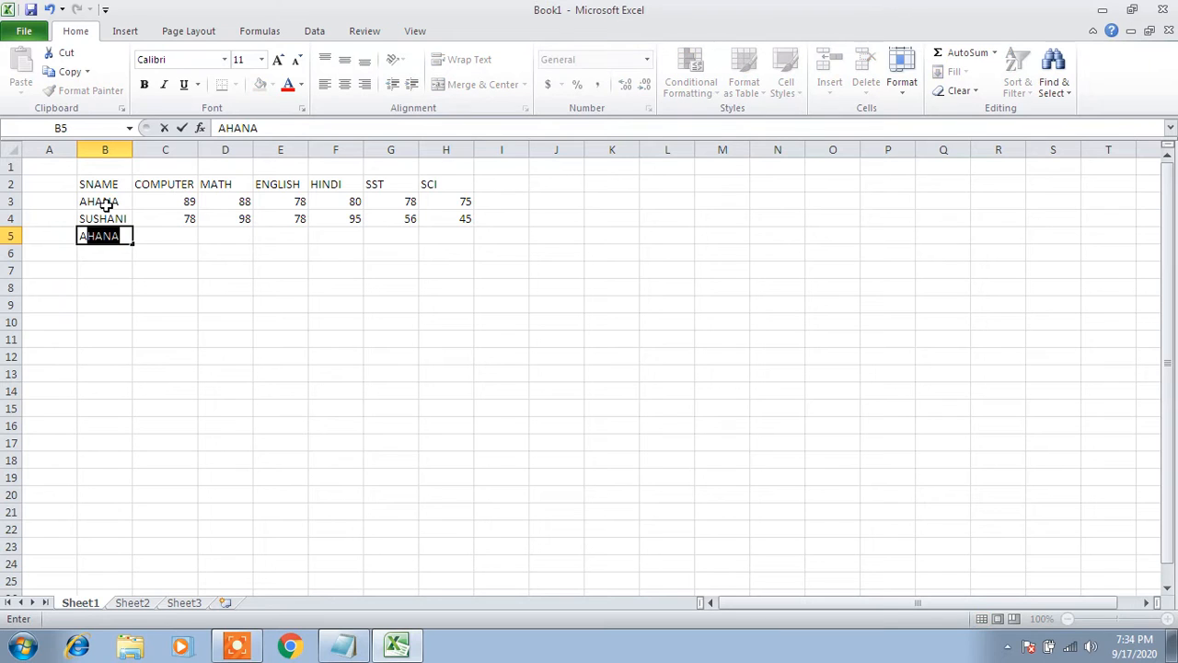
- Enter the third student's name in B5 with marks 87 for COMPUTER, 89 for MATH and 87 for ENGLISH
type("AKRITI")
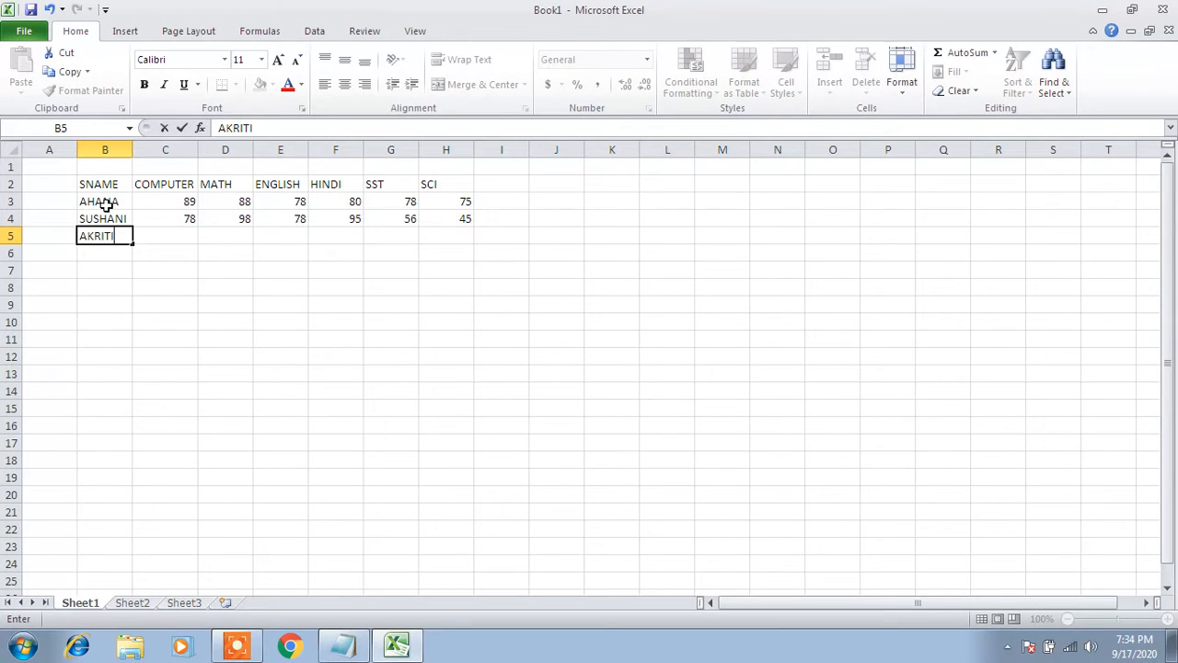
key("Tab")
type("87")
key("Tab")
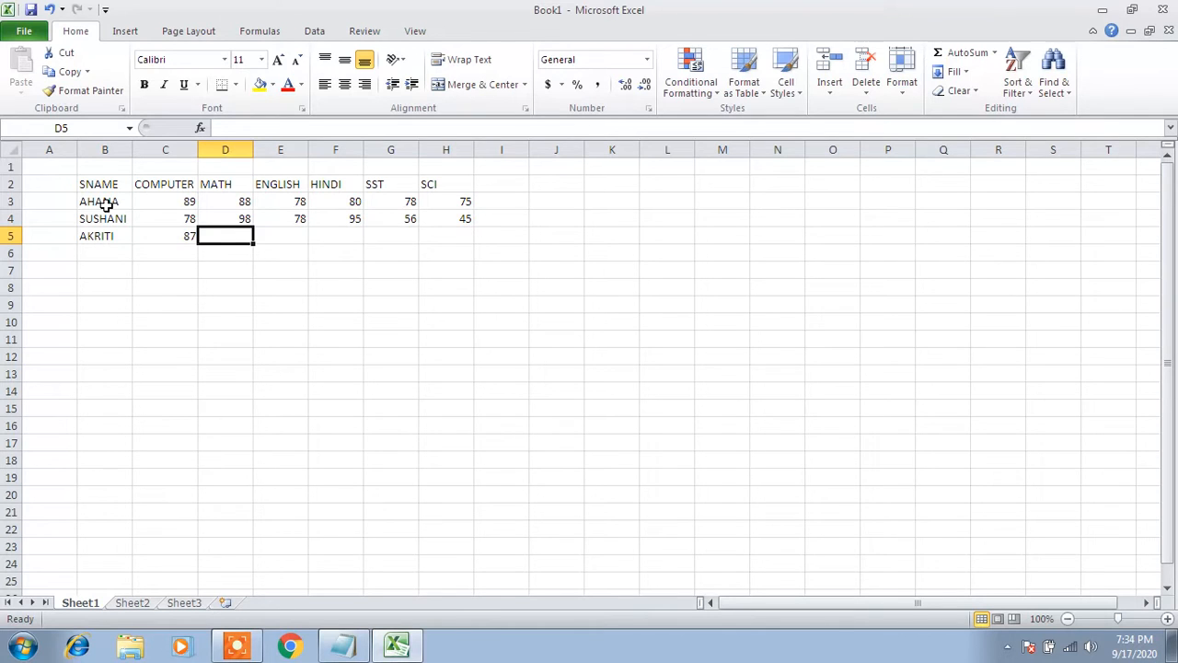
type("89")
key("Tab")
type("87")
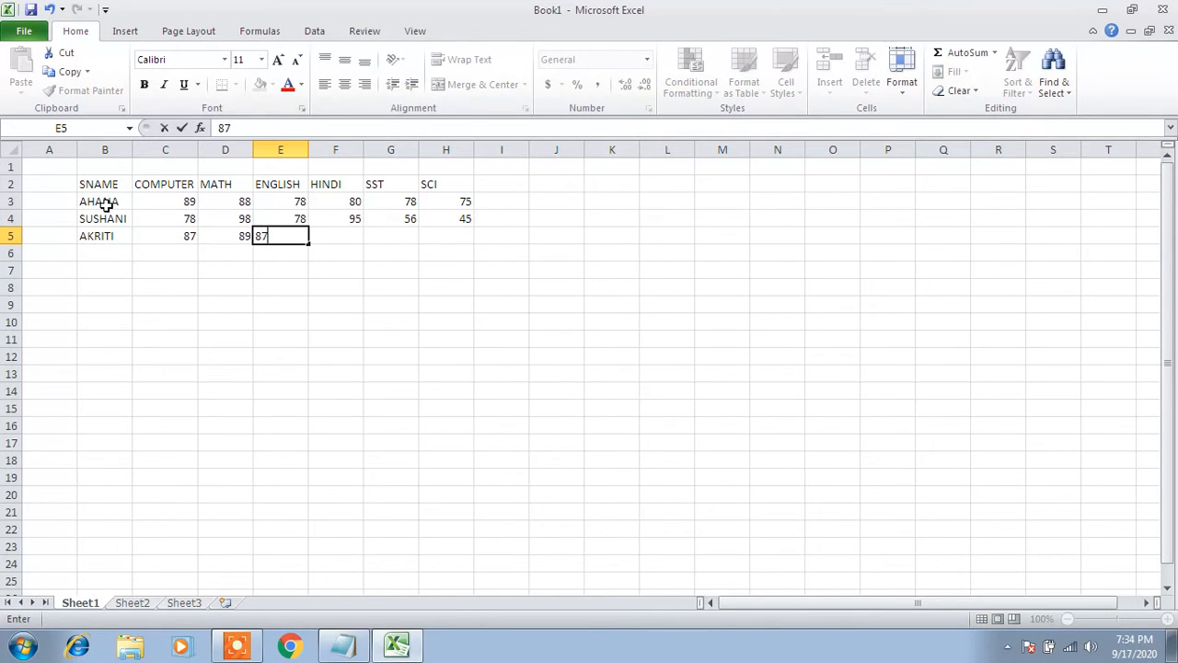
key("Tab")
- Complete the third student's row with marks 59 for HINDI, 65 for SST and 54 for SCI
type("59")
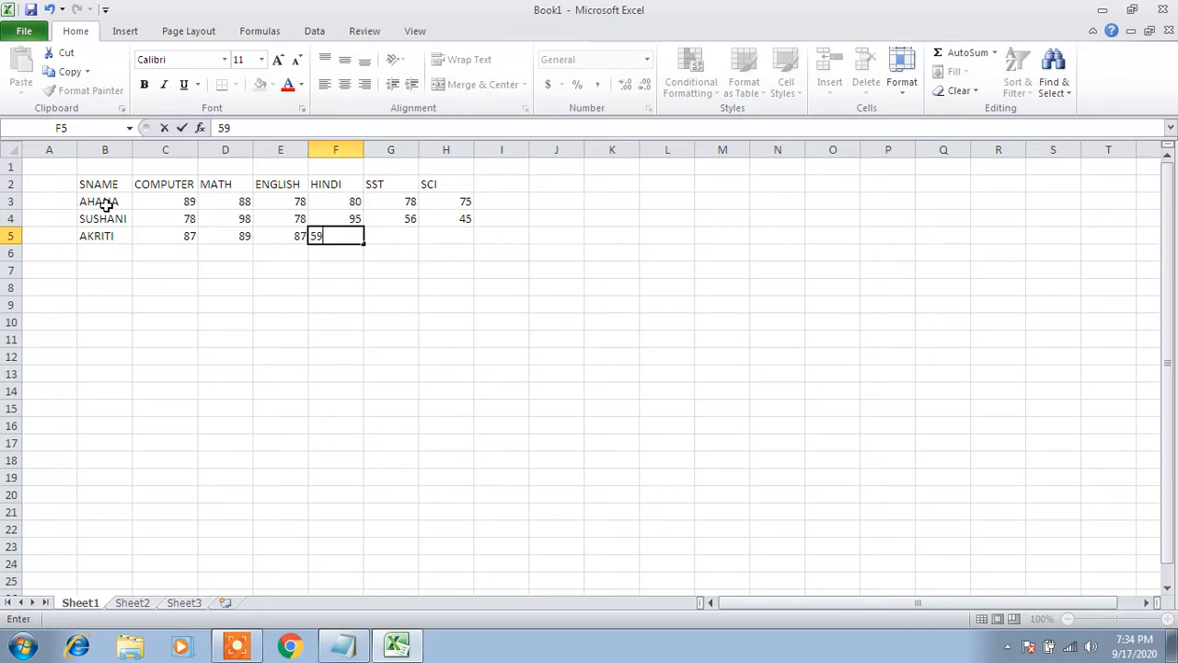
key("Tab")
type("65")
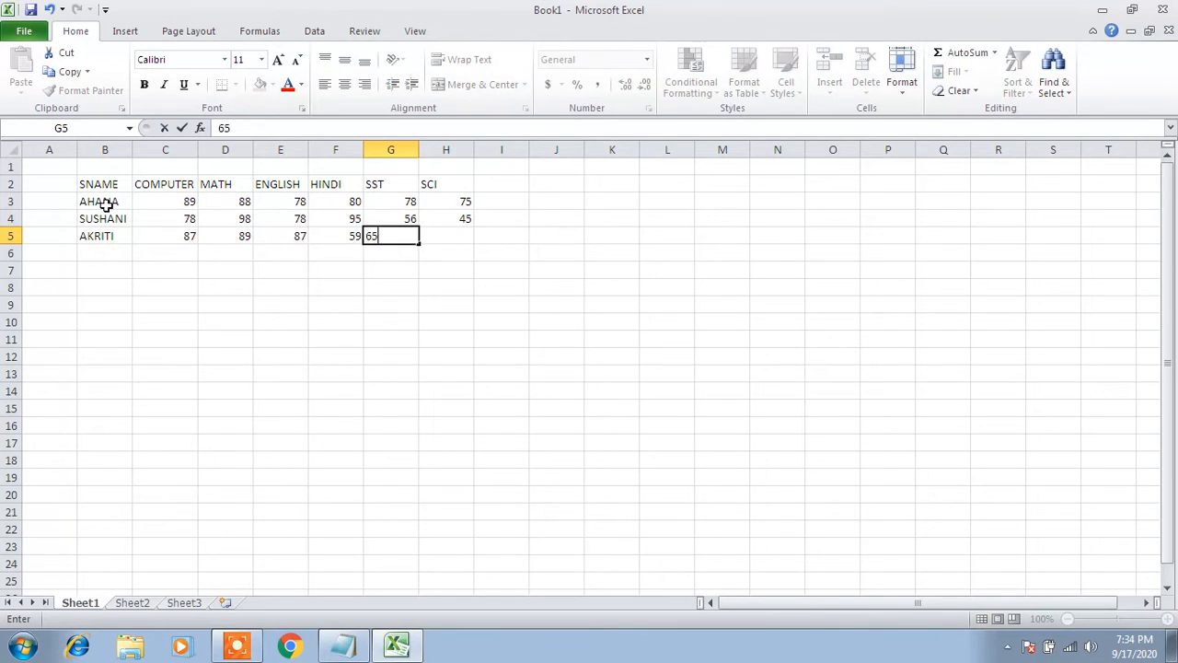
key("Tab")
type("54")
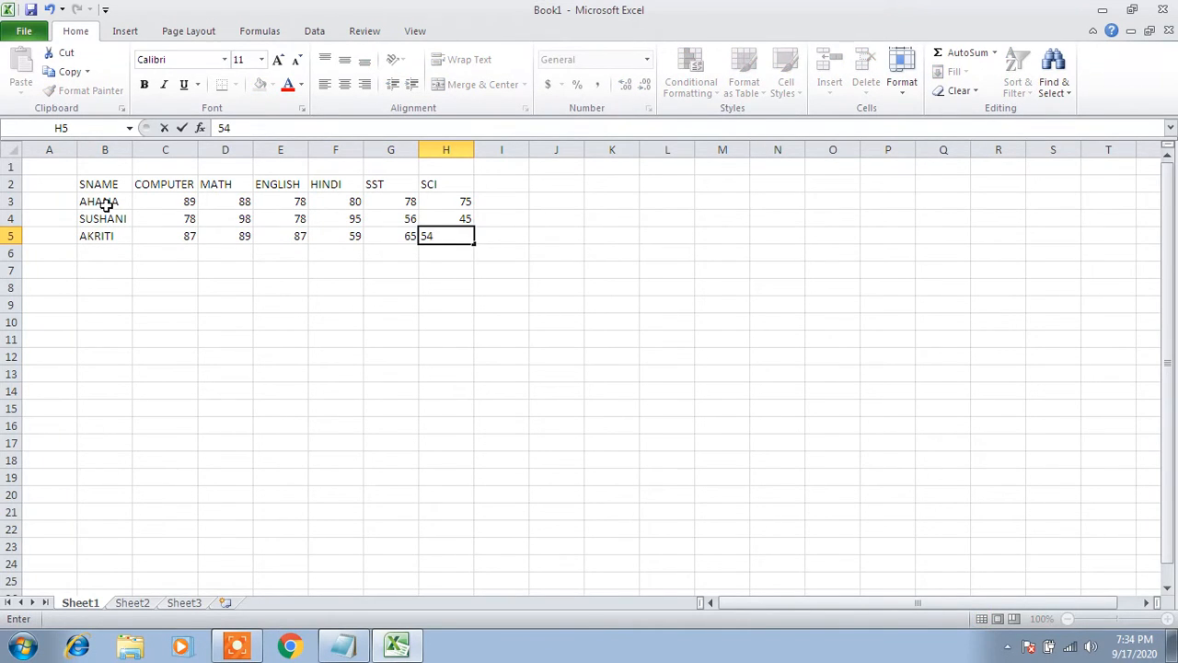
key("Return")
- Enter the fourth student's name in cell B6
key("Left")
key("Left")
key("Left")
key("Left")
key("Left")
key("Left")
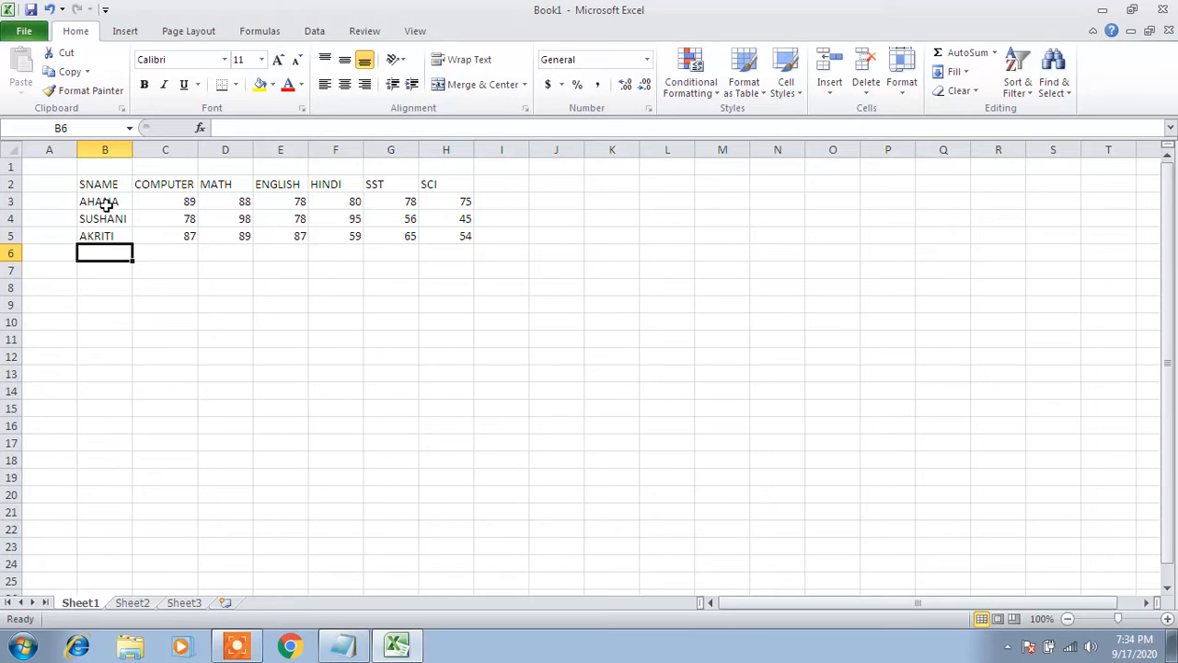
type("SAMBHAV")
key("Tab")
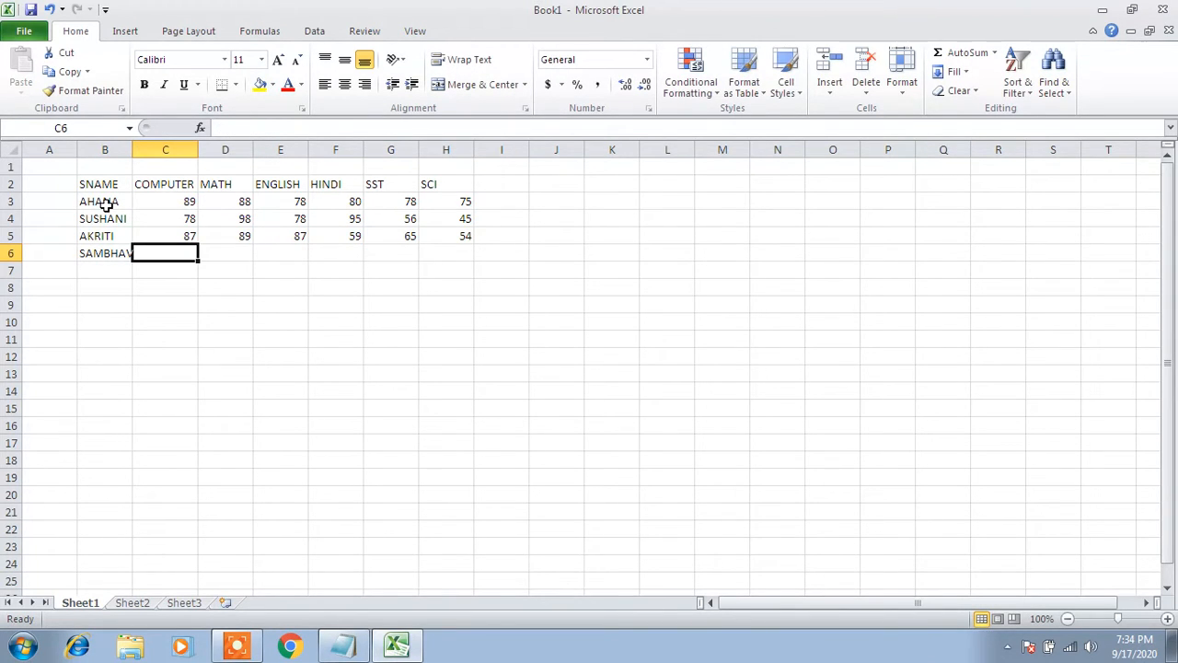
- Enter the fourth student's marks: 99 for COMPUTER, 99 for MATH and 96 for ENGLISH
type("99")
key("Tab")
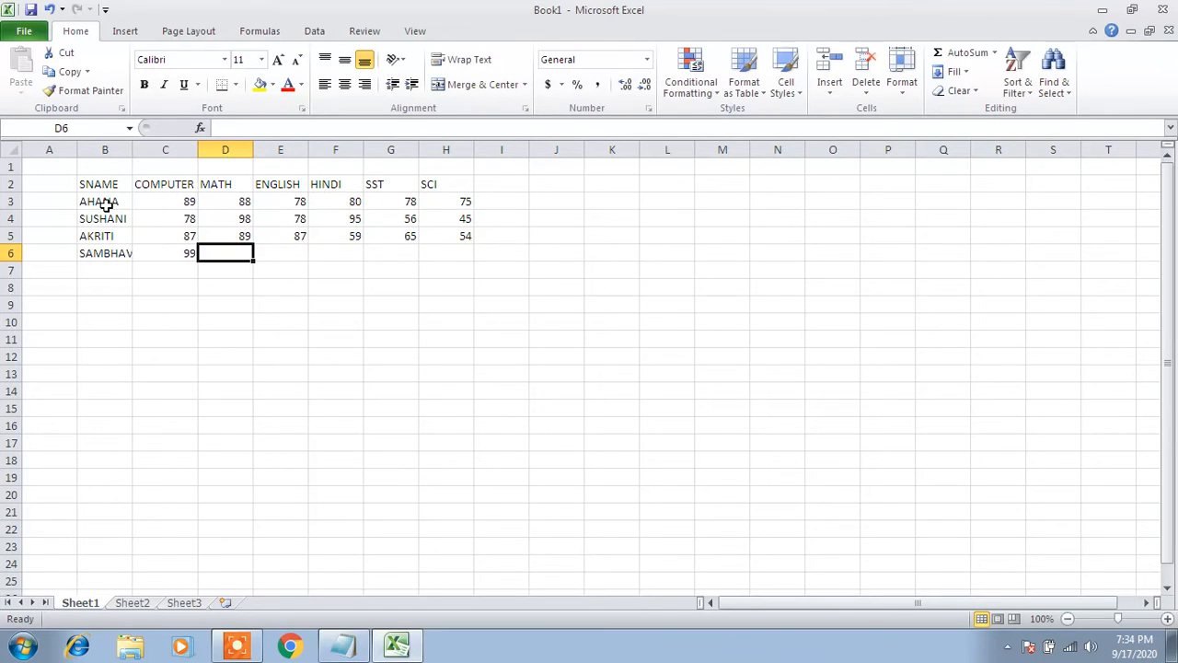
type("99")
key("Tab")
type("96")
key("Tab")
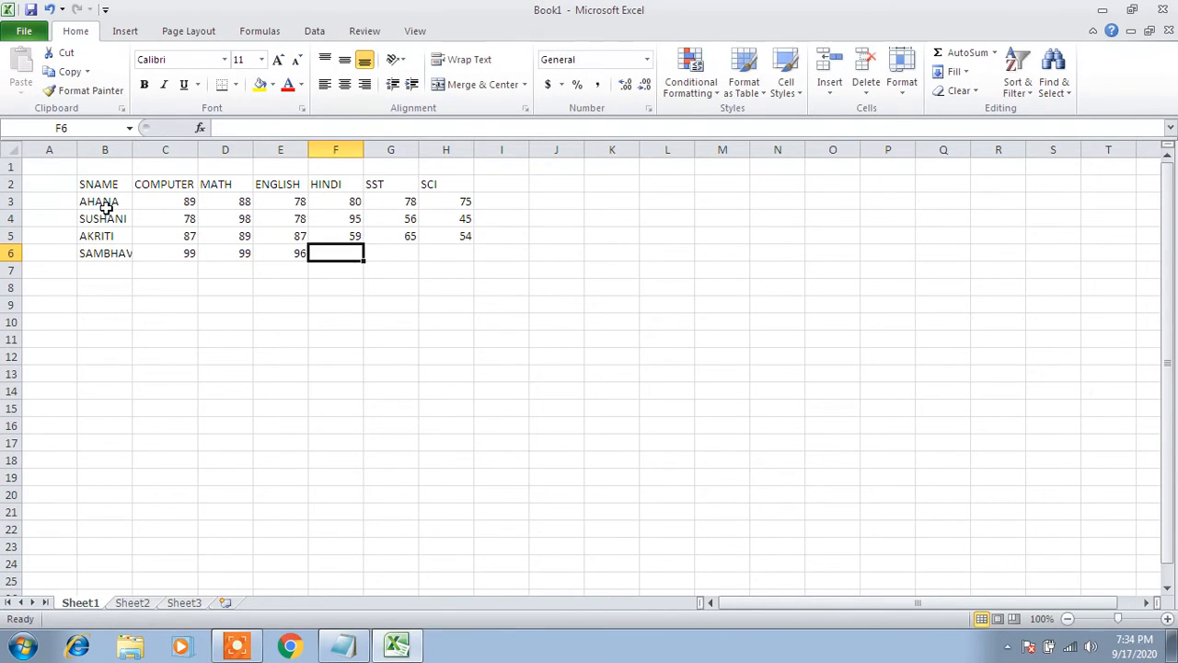
- Complete the fourth student's row with marks 97 for HINDI, 98 for SST and 100 for SCI
type("97")
key("Tab")
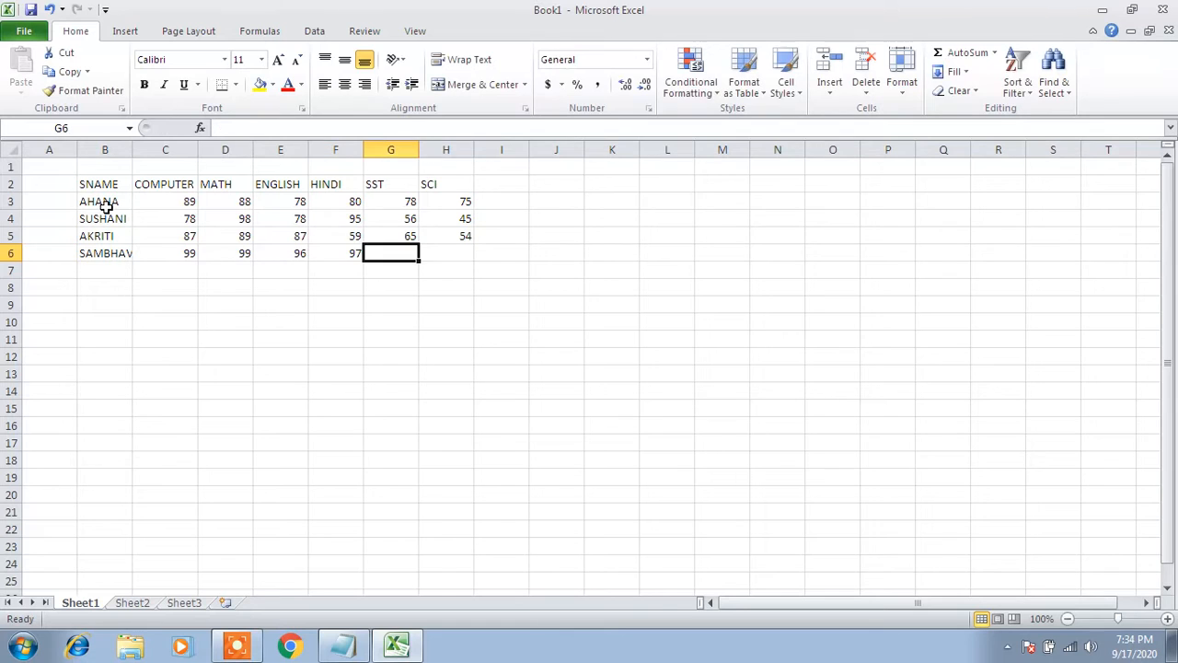
type("98")
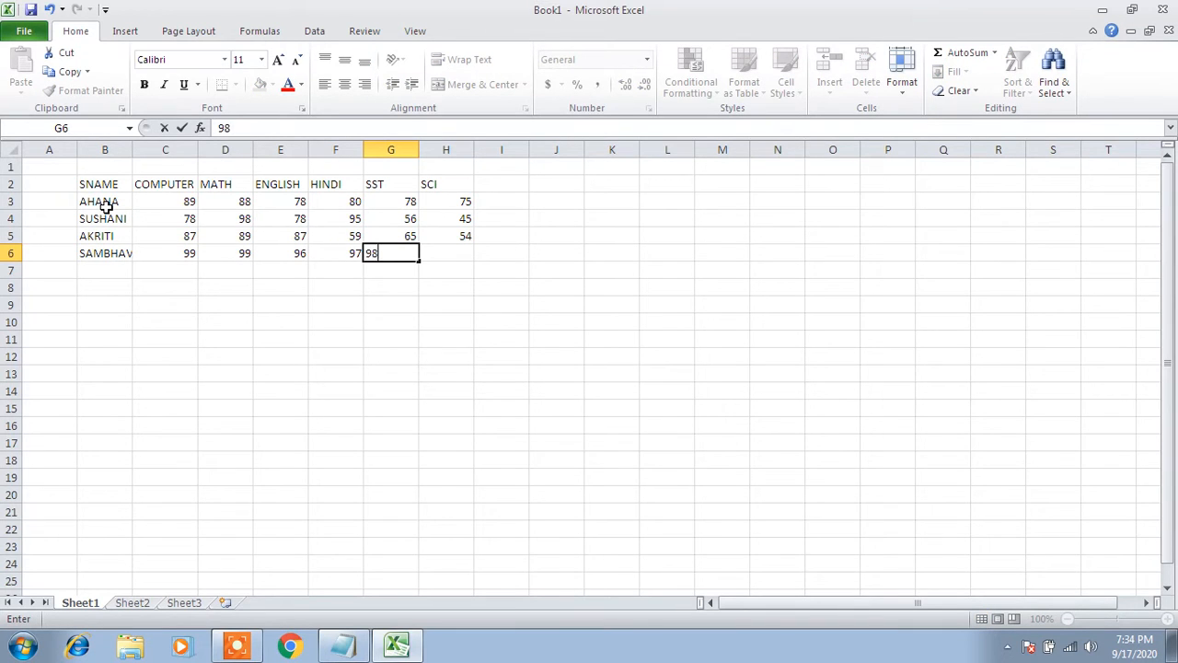
key("Tab")
type("2")
key("BackSpace")
type("100")
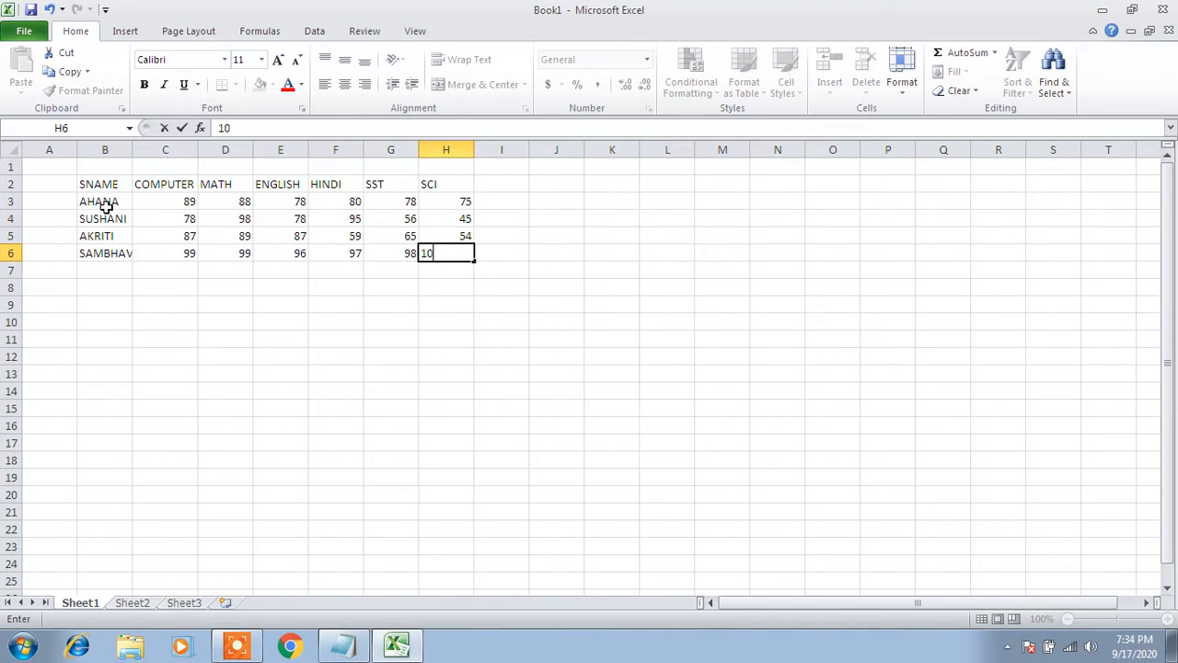
key("Return")
- Enter the fifth student's name in cell B7
key("Left")
key("Left")
key("Left")
key("Left")
key("Left")
key("Left")
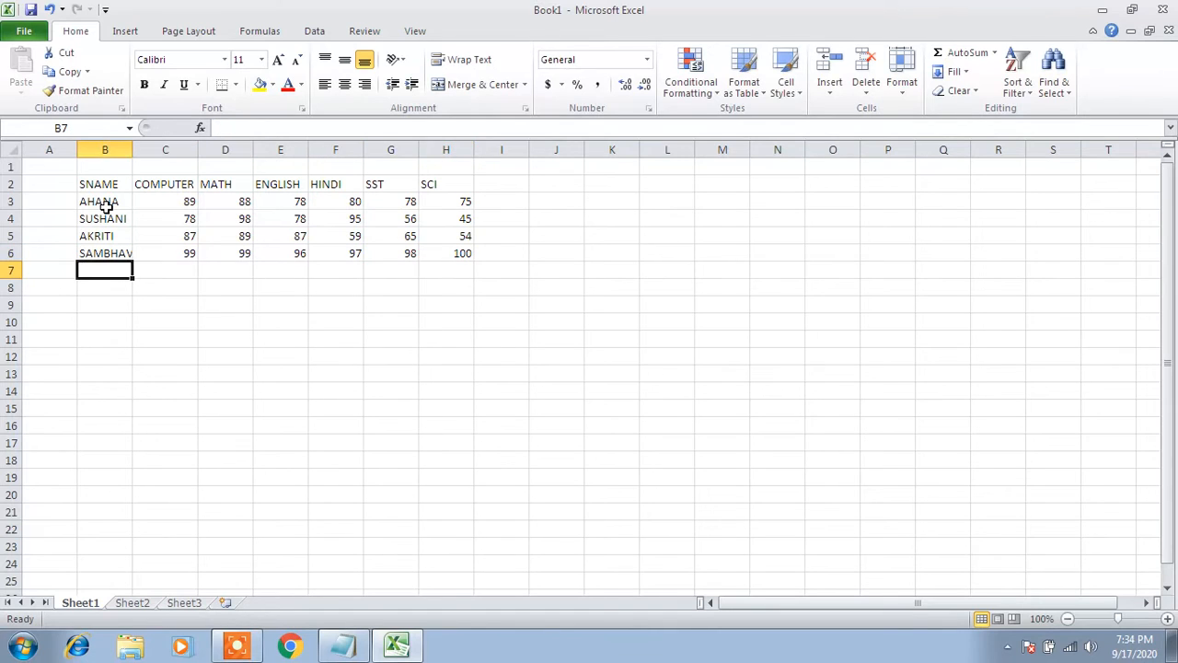
type("ANKESH")
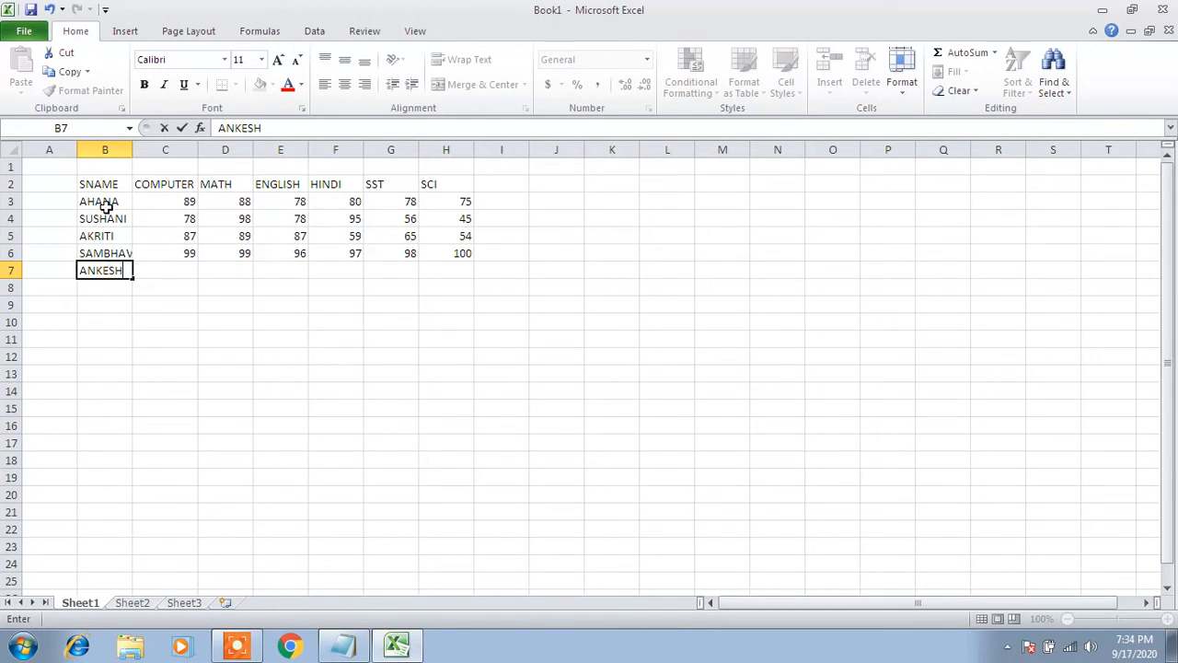
key("Tab")
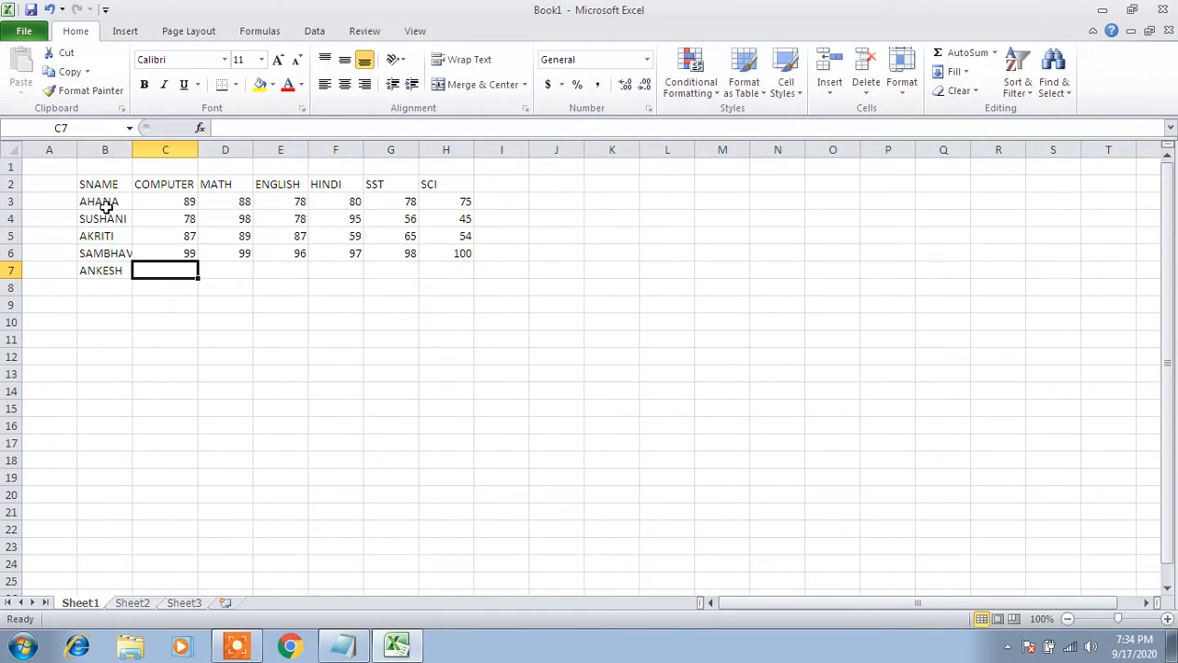
- Enter the fifth student's marks: 100 for COMPUTER, 100 for MATH and 55 for ENGLISH
type("100")
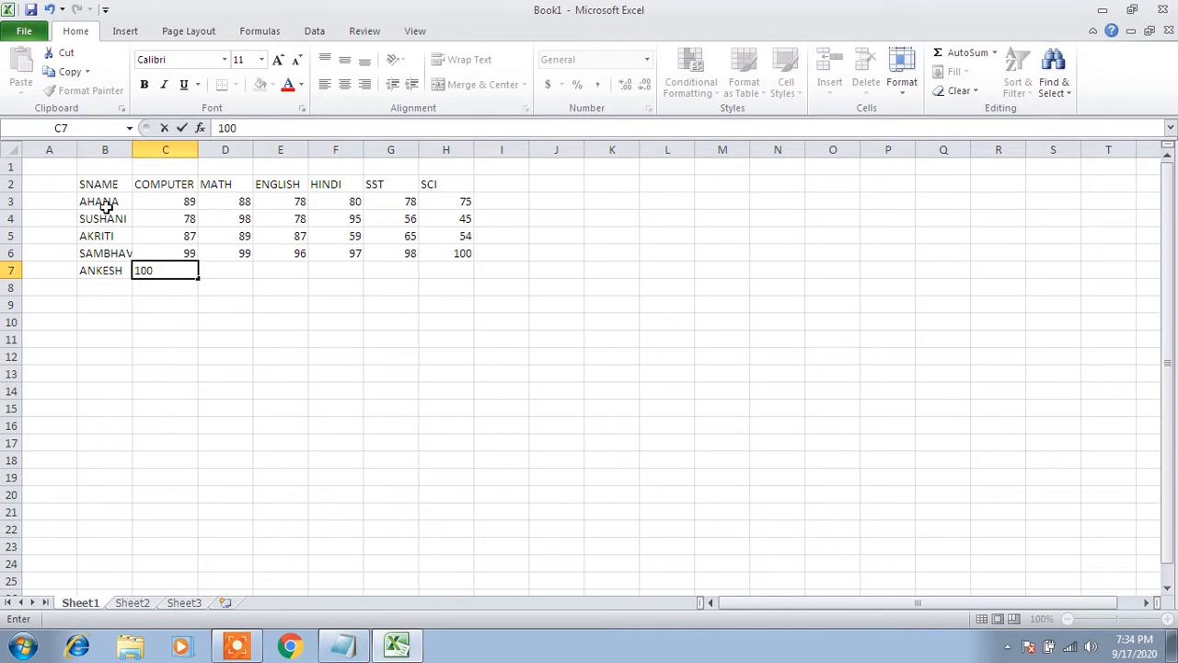
key("Tab")
type("100")
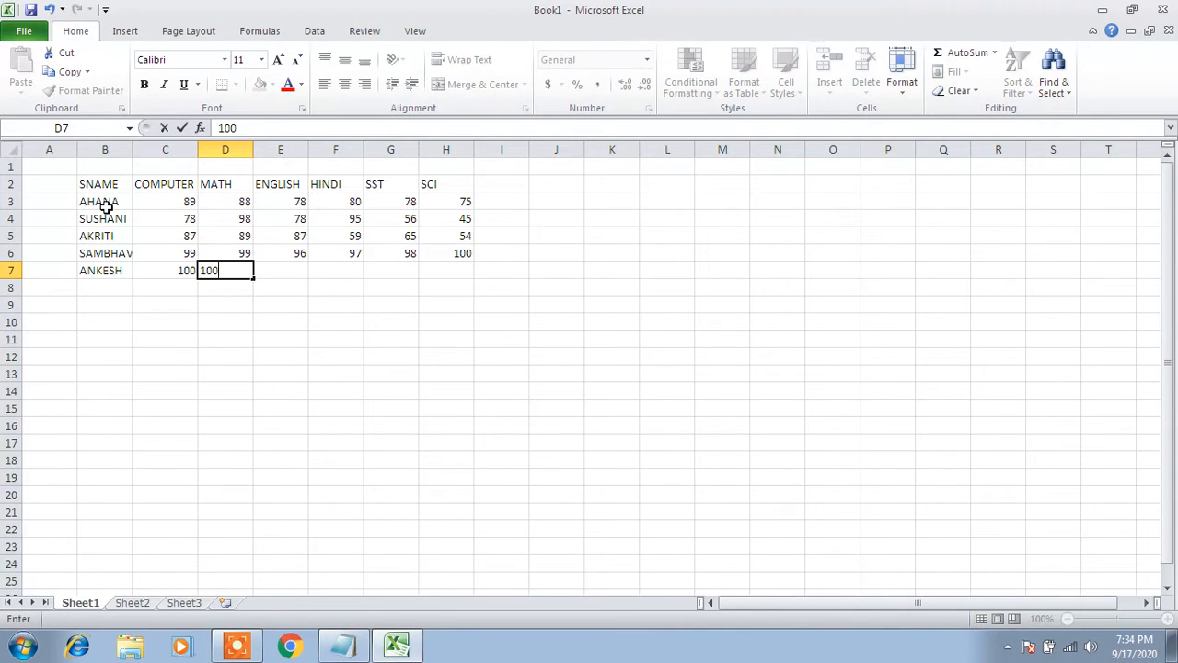
key("Tab")
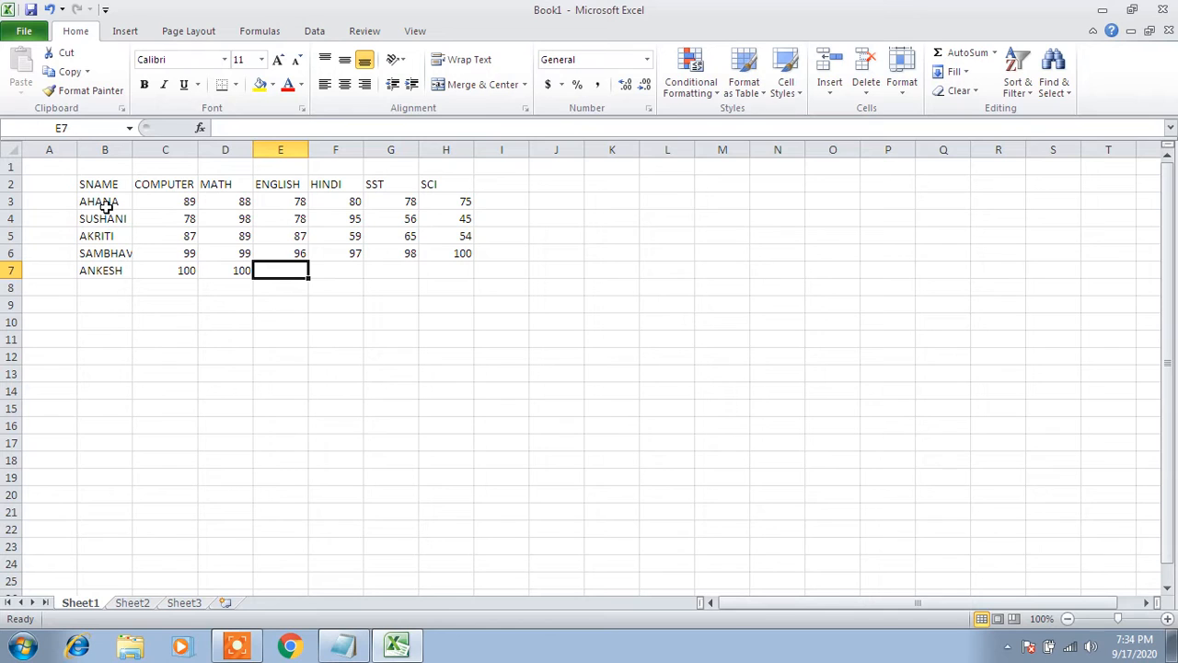
type("55")
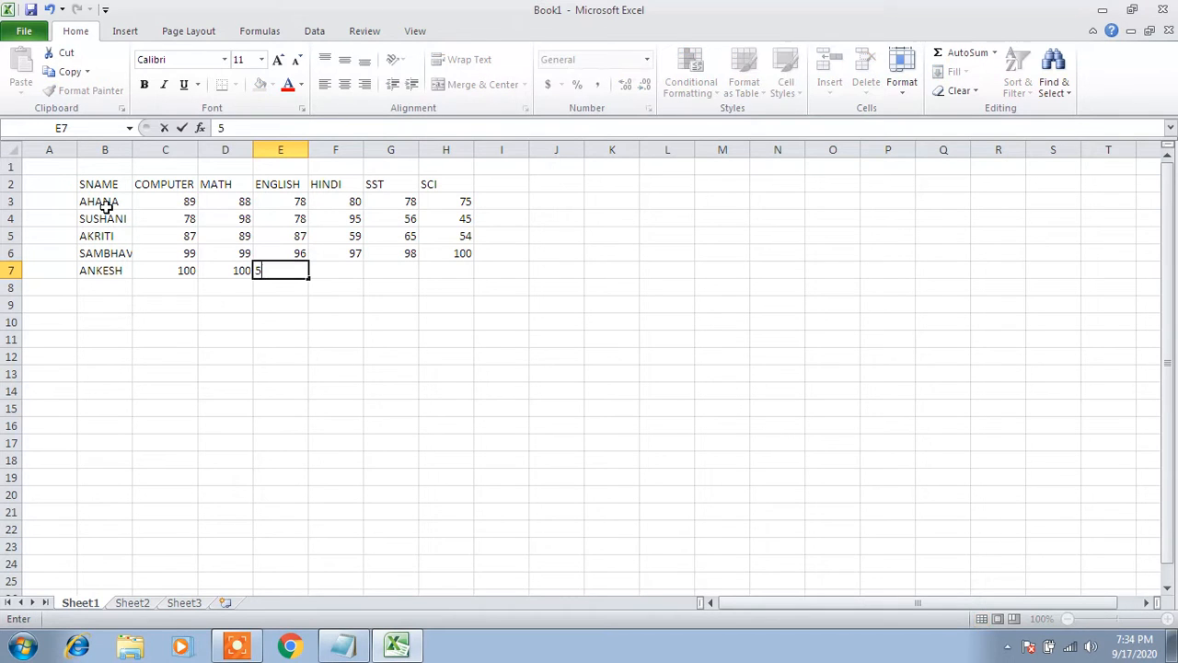
key("Tab")
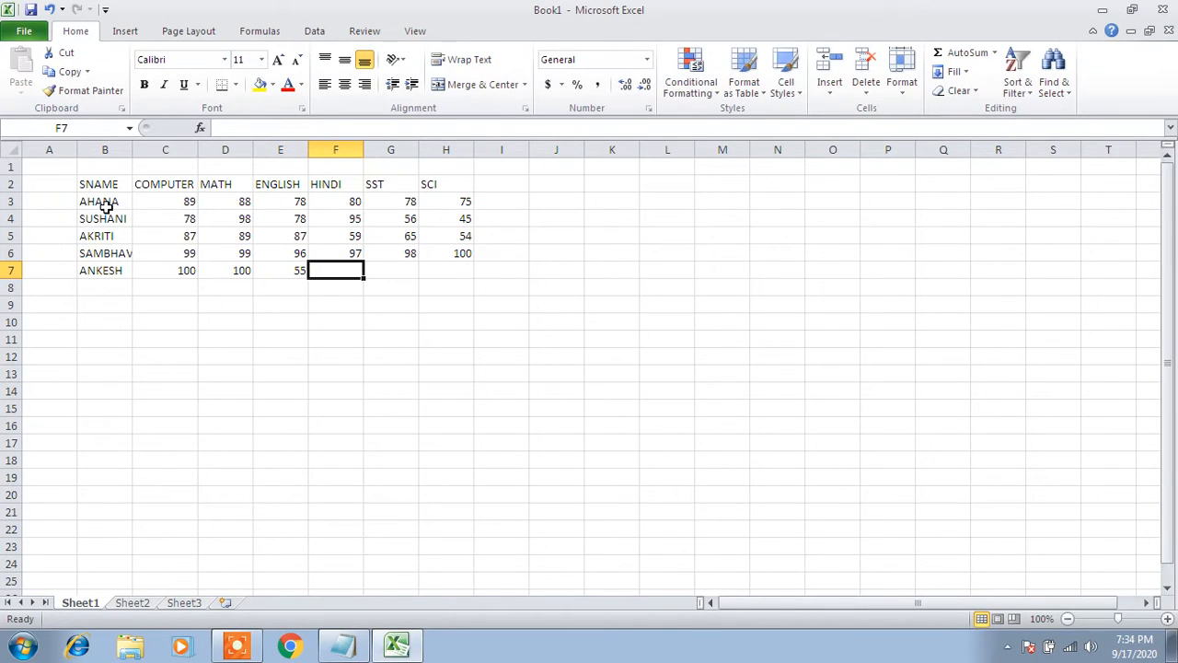
- Complete the fifth student's row with marks 45 for HINDI, 88 for SST and 90 for SCI
type("45")
key("Tab")
type("88")
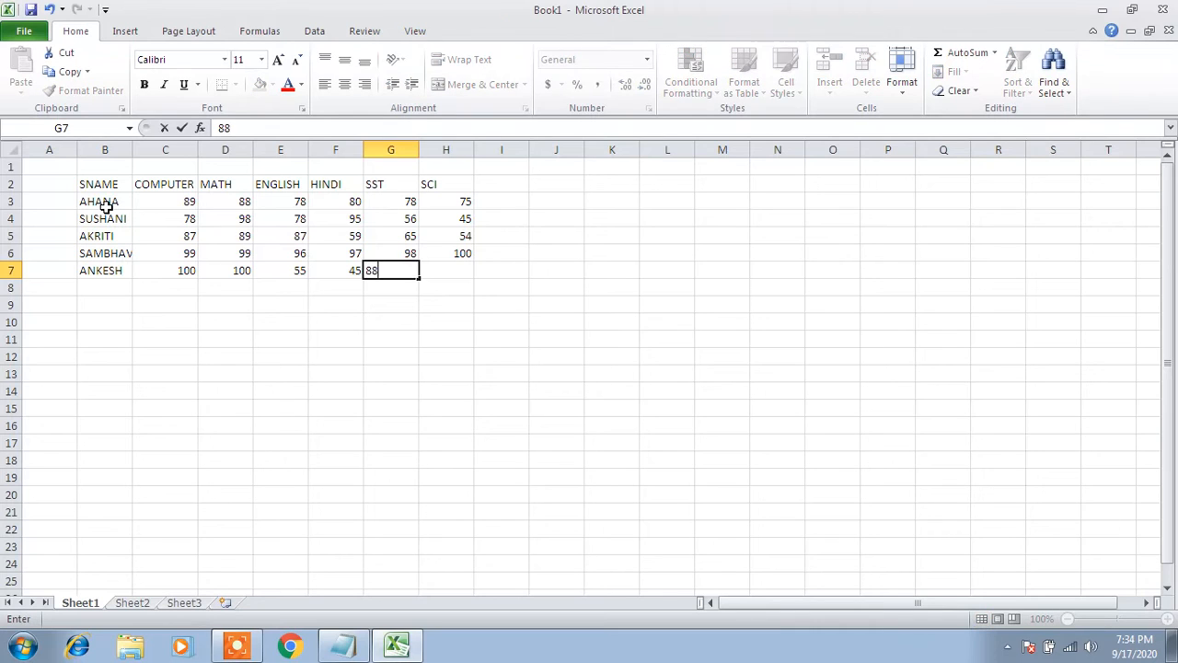
key("Tab")
type("90")
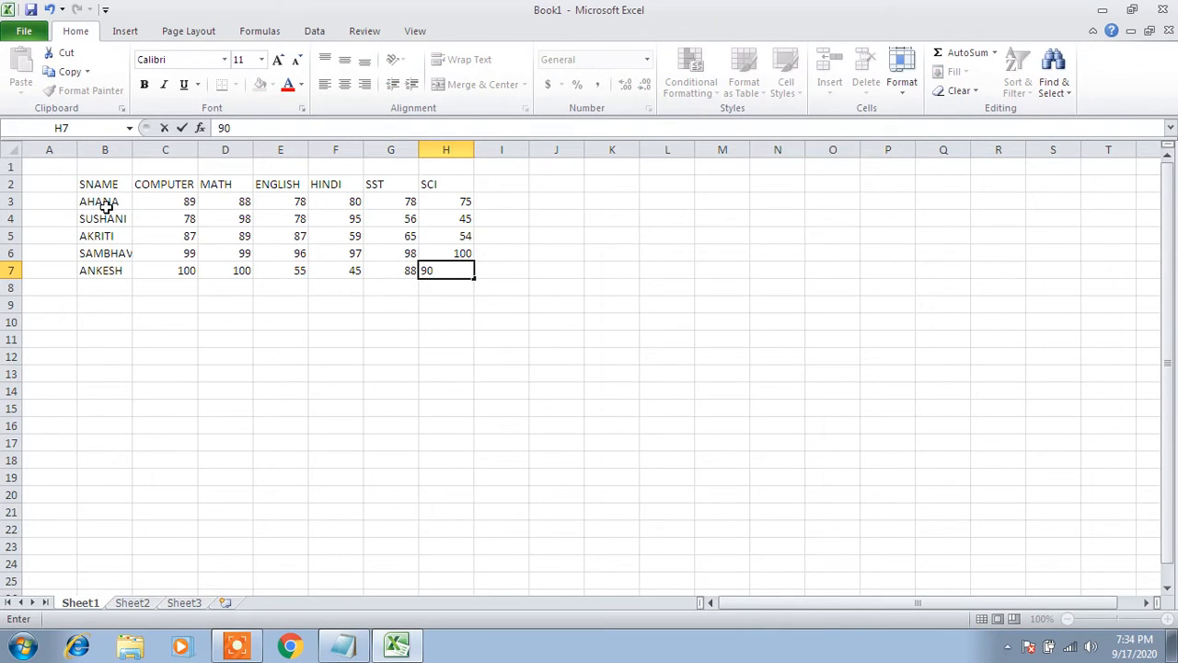
- Enter the sixth student's name in cell B8
key("Left")
key("Left")
key("Down")
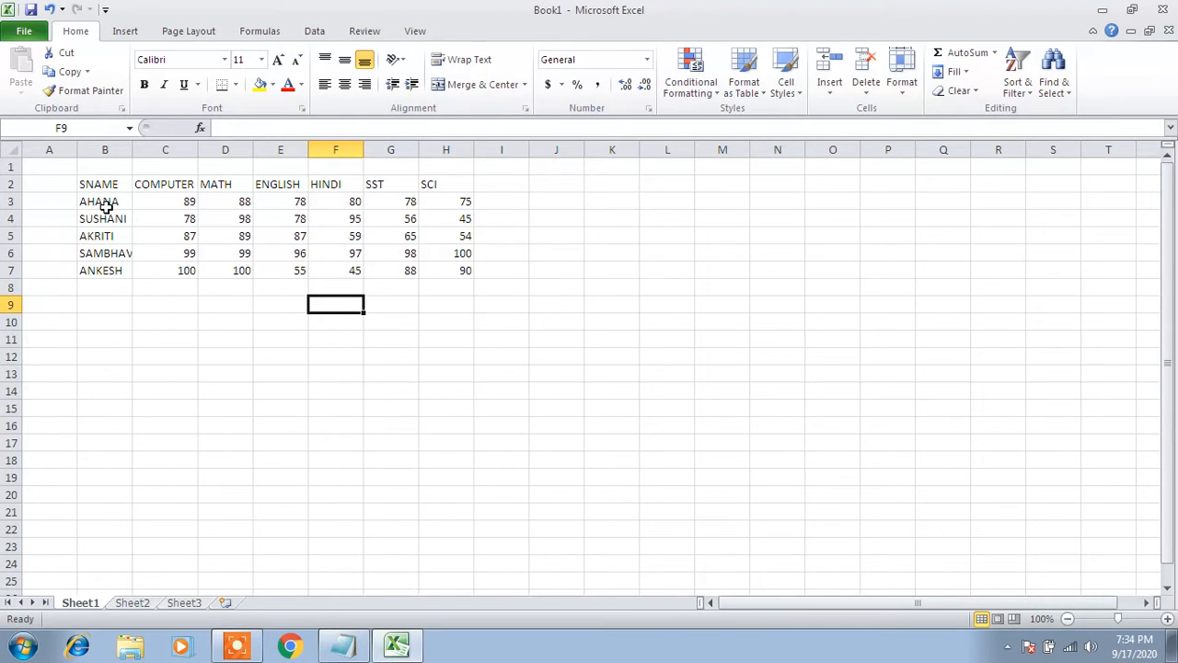
key("Left")
key("Left")
key("Left")
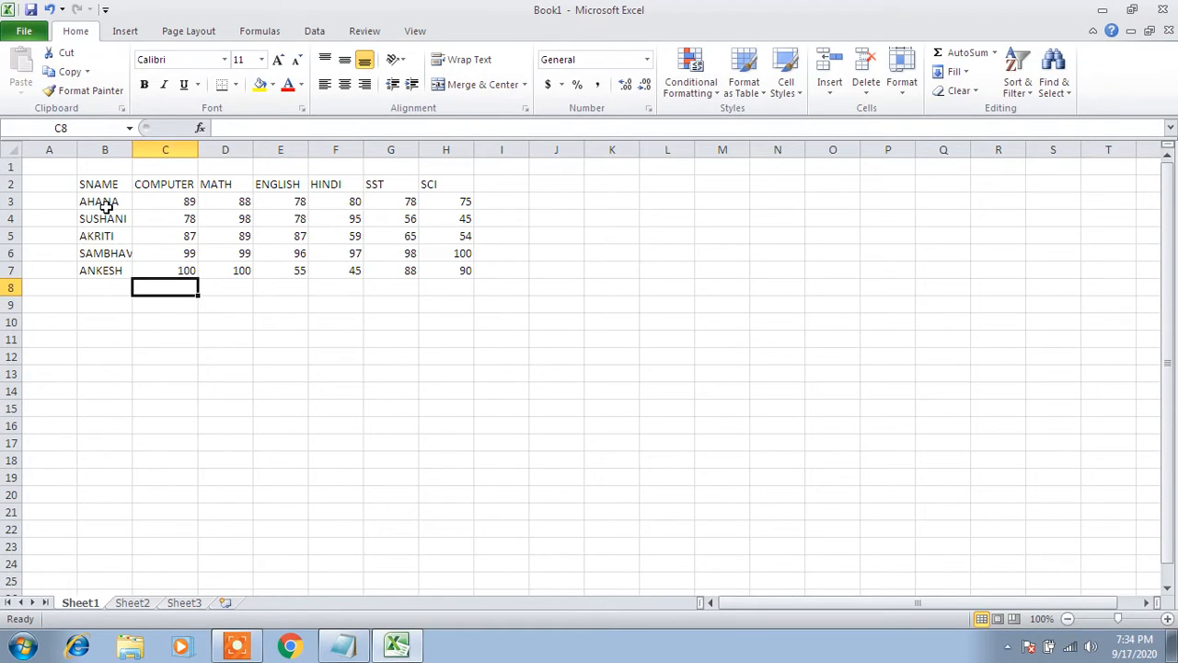
key("Left")
type("AMAN")
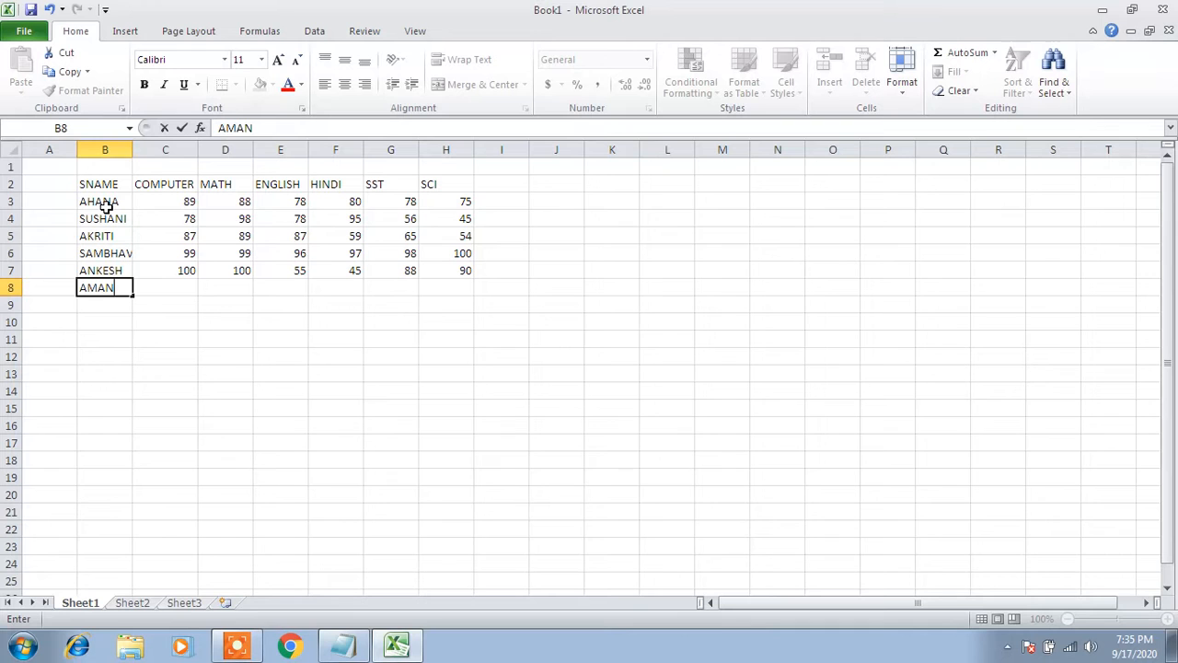
- Enter the sixth student's marks: 98 for COMPUTER, 99 for MATH and 100 for ENGLISH
key("Right")
type("98")
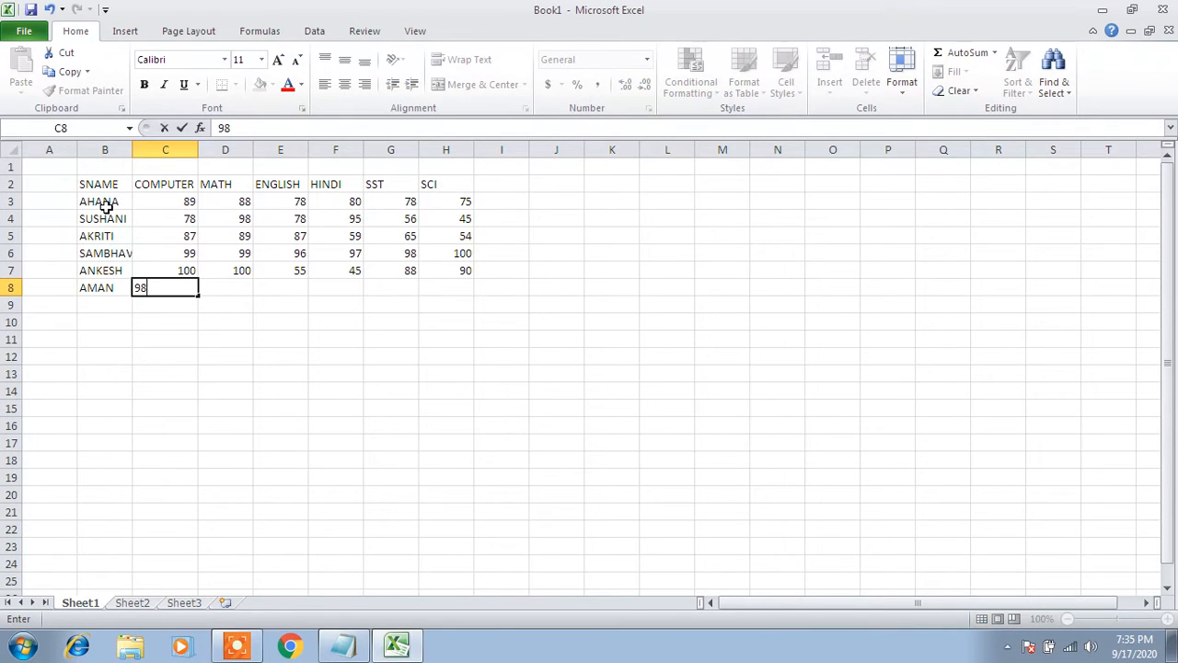
key("Right")
type("99")
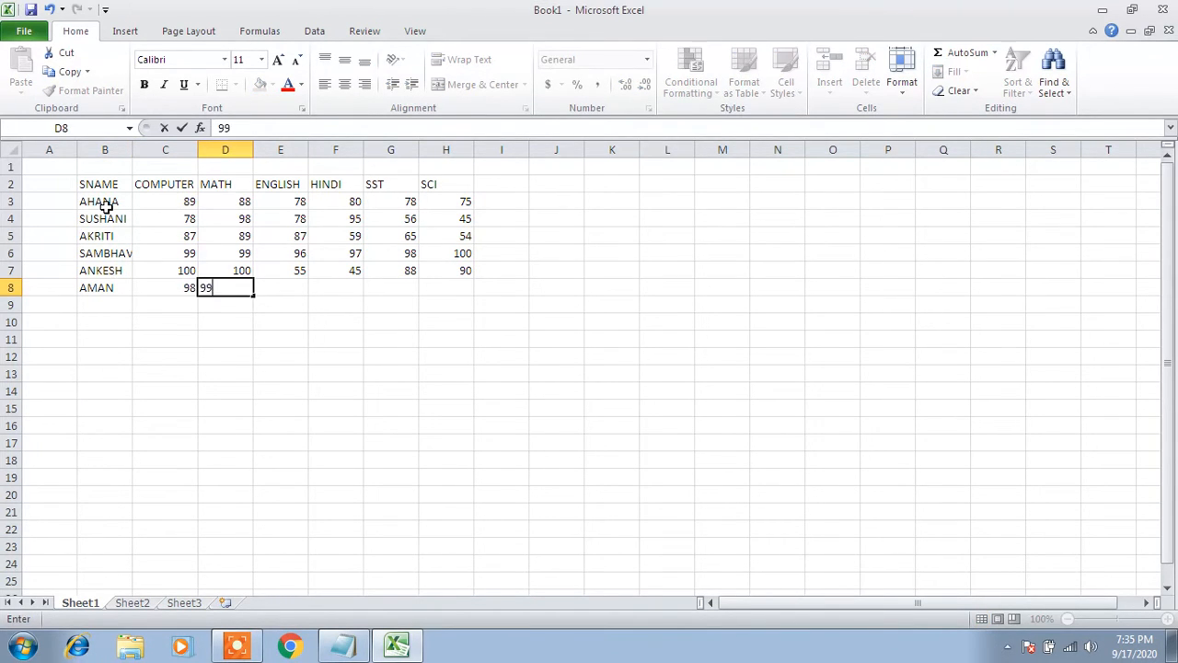
key("Right")
type("100")
key("Right")
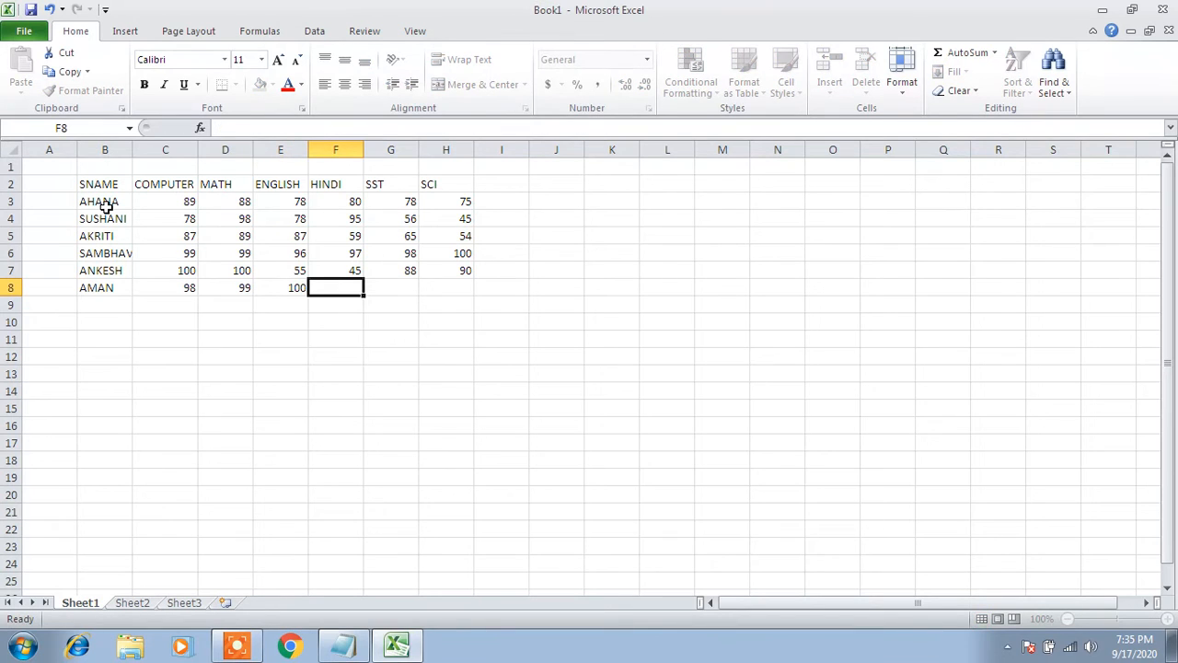
- Complete the sixth student's row with marks 89 for HINDI, 89 for SST and 88 for SCI
type("8")
type("89")
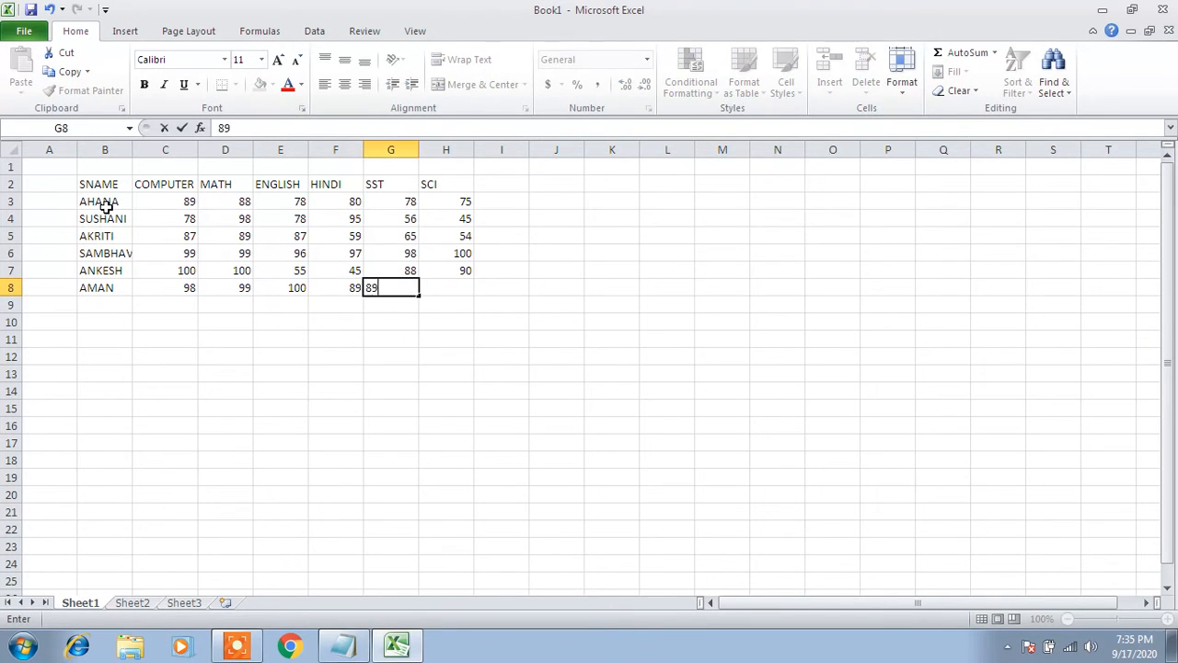
key("Tab")
type("88")
key("Return")
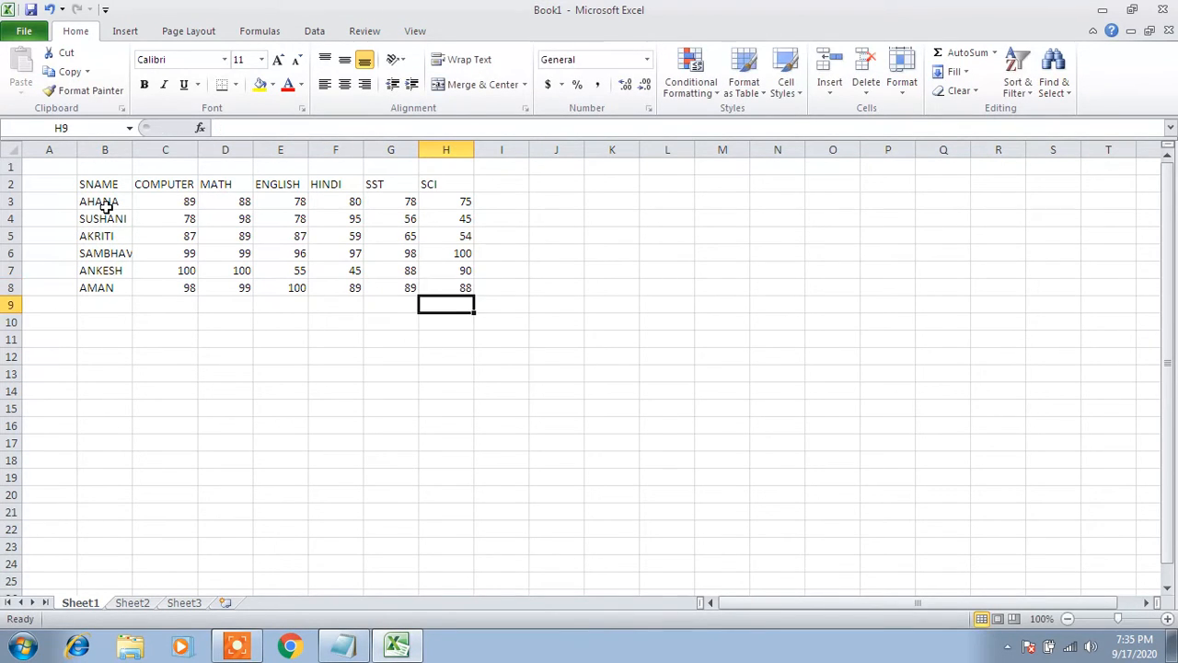
- Enter the seventh student's name in cell B9
key("Left")
key("Left")
key("Left")
key("Left")
key("Left")
key("Left")
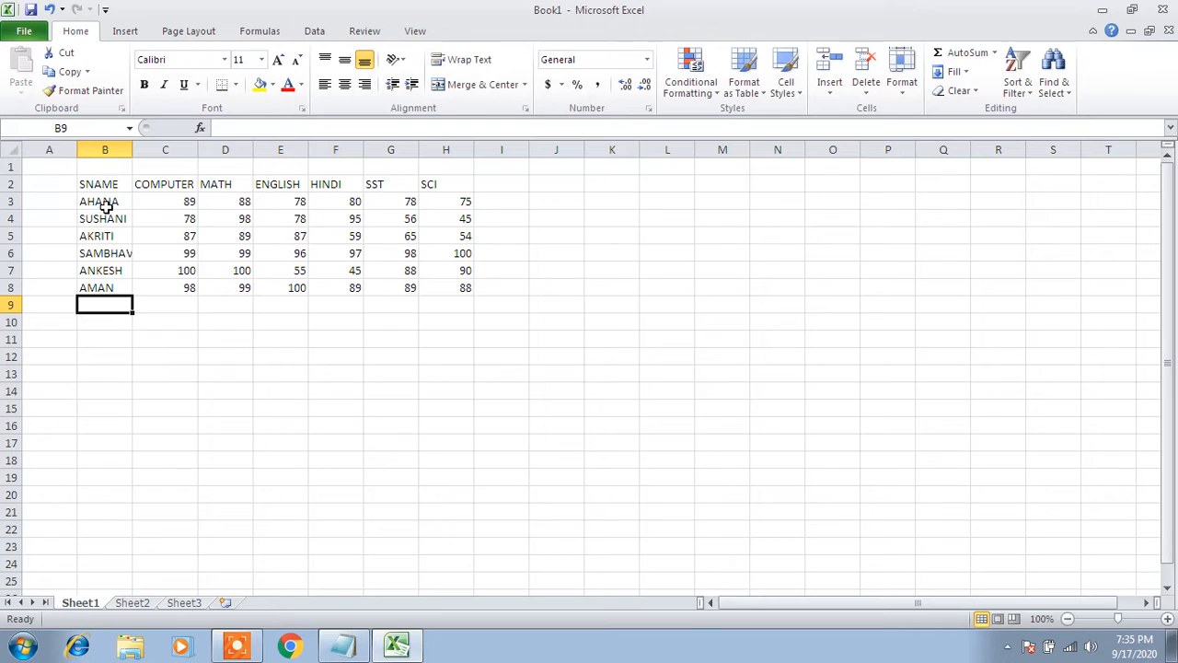
type("PR")
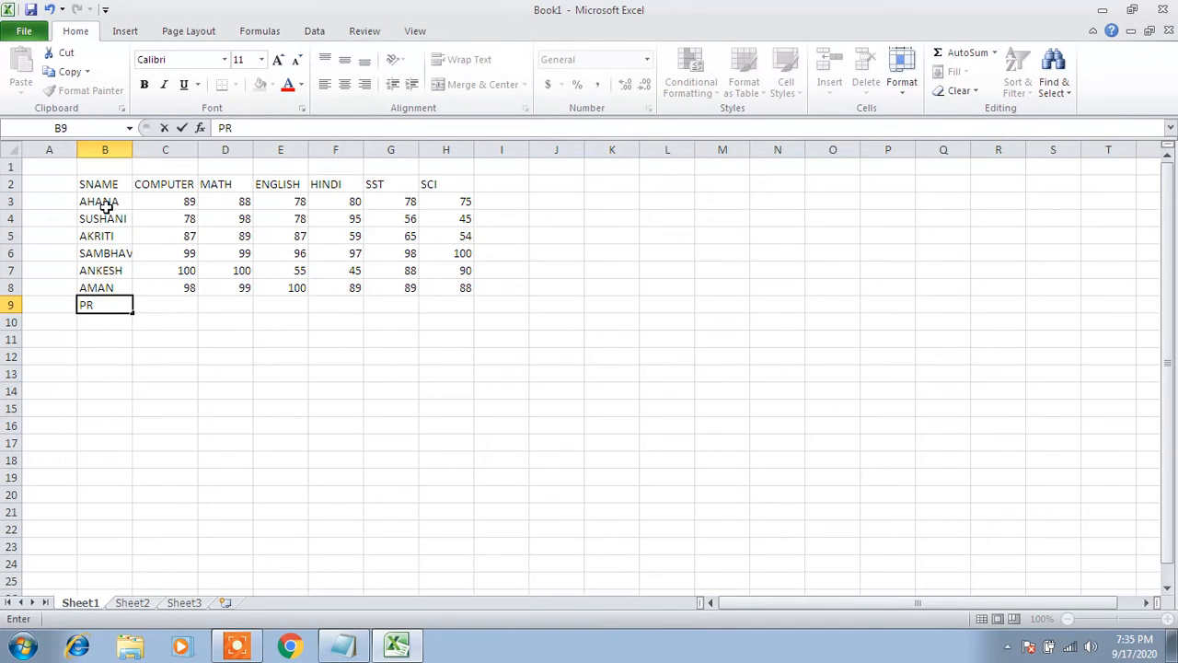
type("AD")
key("BackSpace")
key("BackSpace")
key("BackSpace")
key("BackSpace")
type("HARSH")
key("Tab")
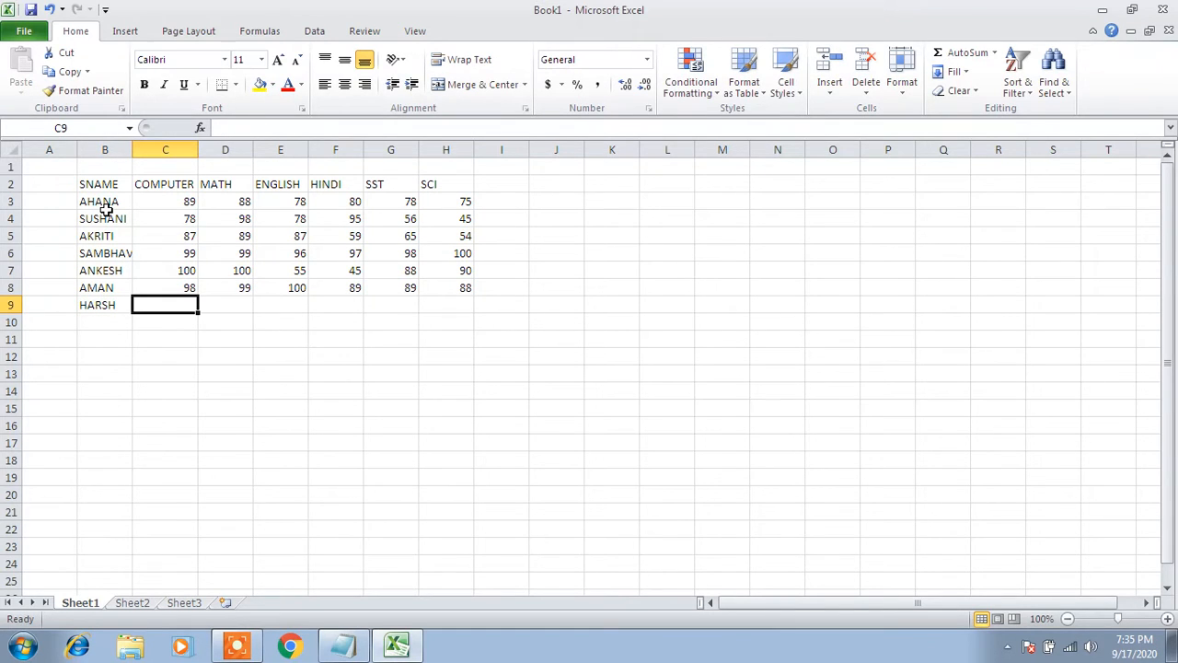
- Enter the seventh student's marks: 78 for COMPUTER, 78 for MATH and 77 for ENGLISH
type("78")
key("Tab")
type("78")
key("Tab")
type("7")
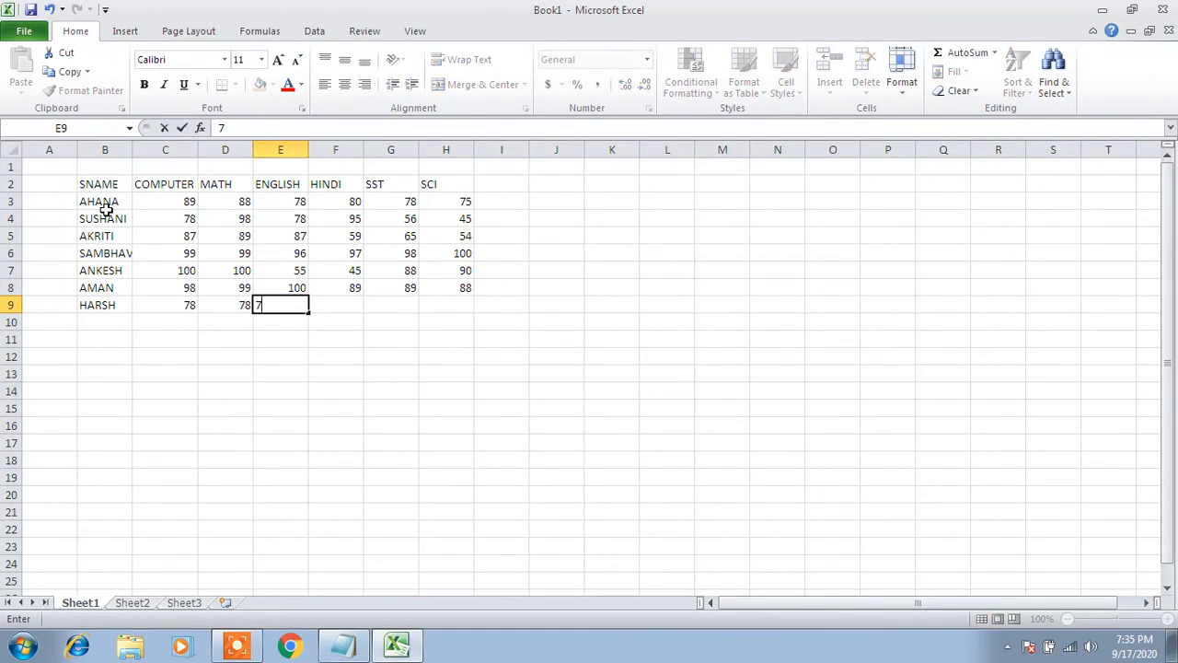
type("7")
key("Tab")
- Complete the seventh student's row with marks 66 for HINDI, 67 for SST and 99 for SCI
type("66")
key("Tab")
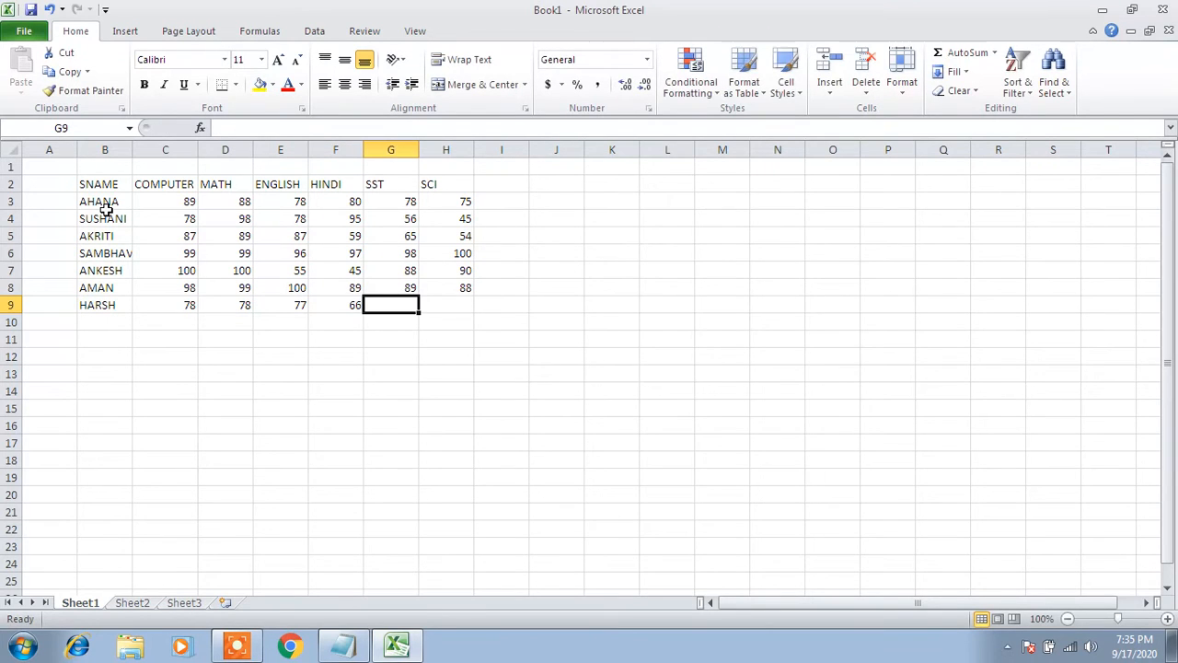
type("67")
key("Tab")
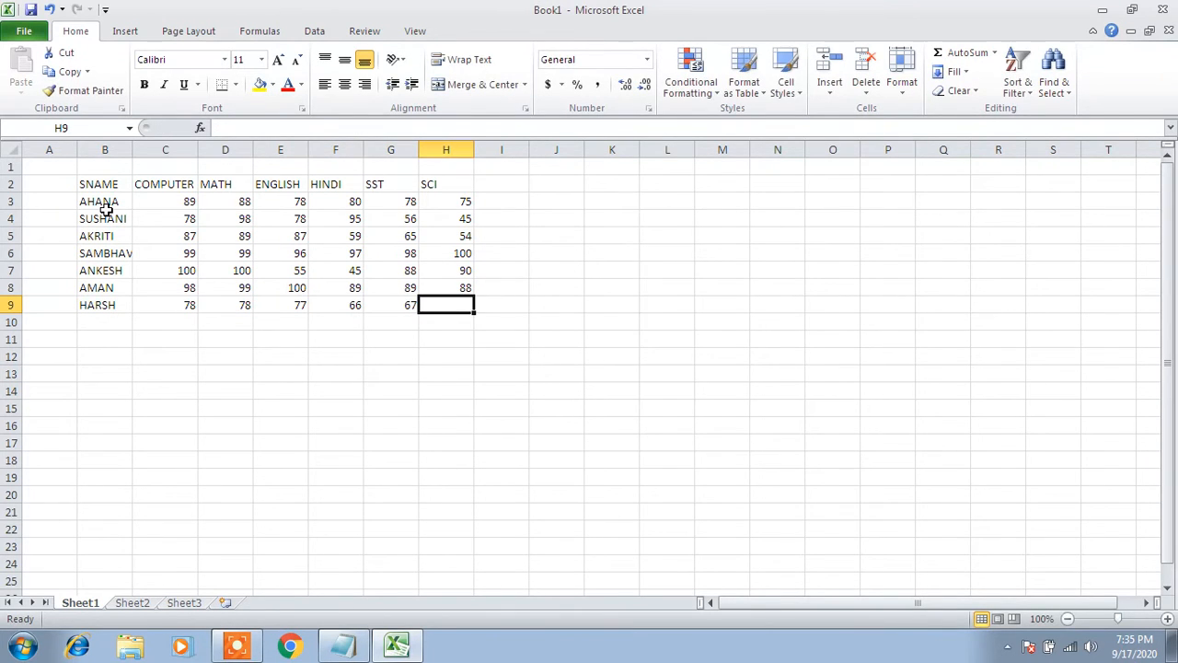
type("99")
key("Return")
- Enter the eighth student's name in cell B10
key("Left")
key("Left")
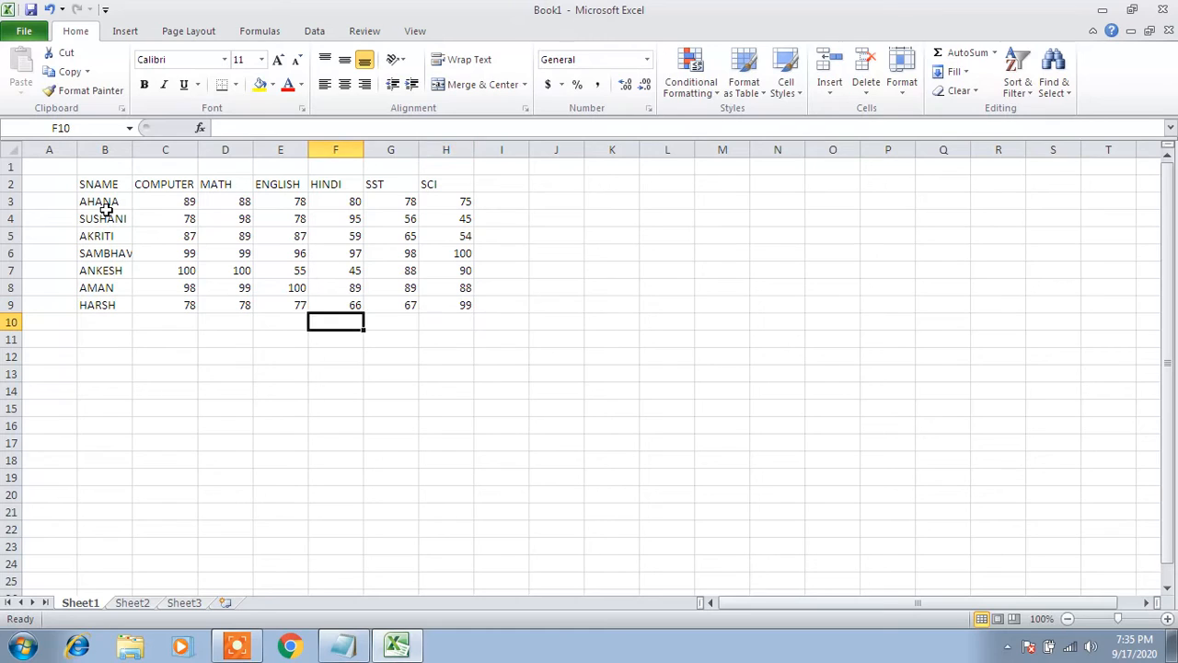
key("Left")
key("Left")
key("Left")
key("Left")
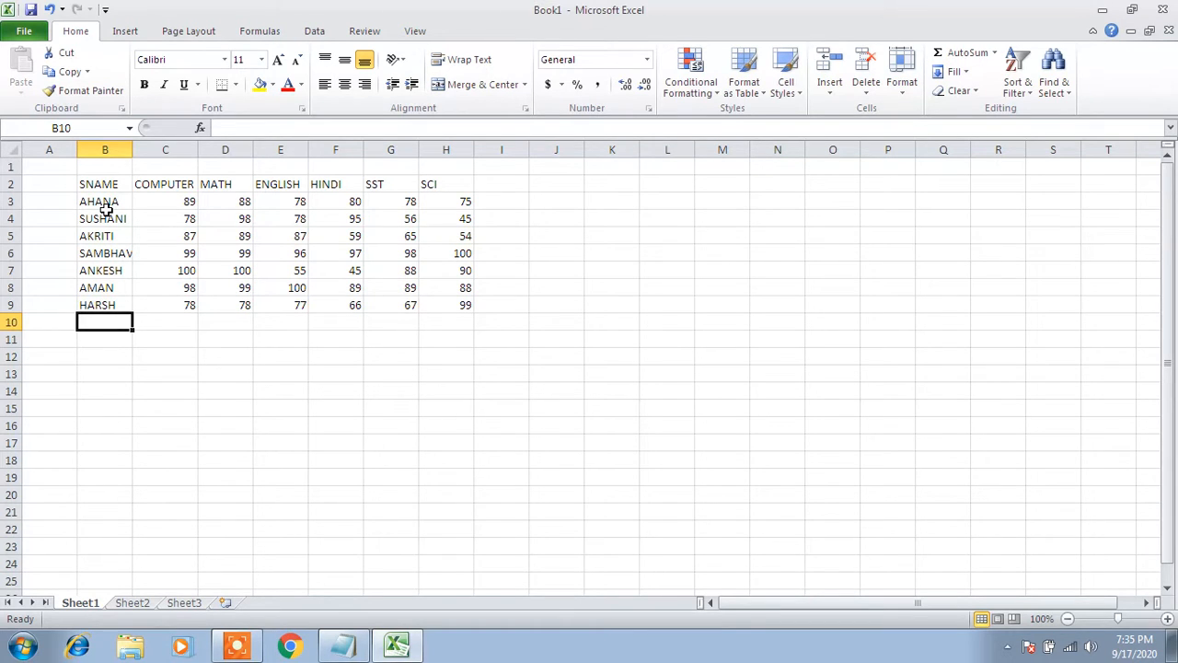
type("DIVAN")
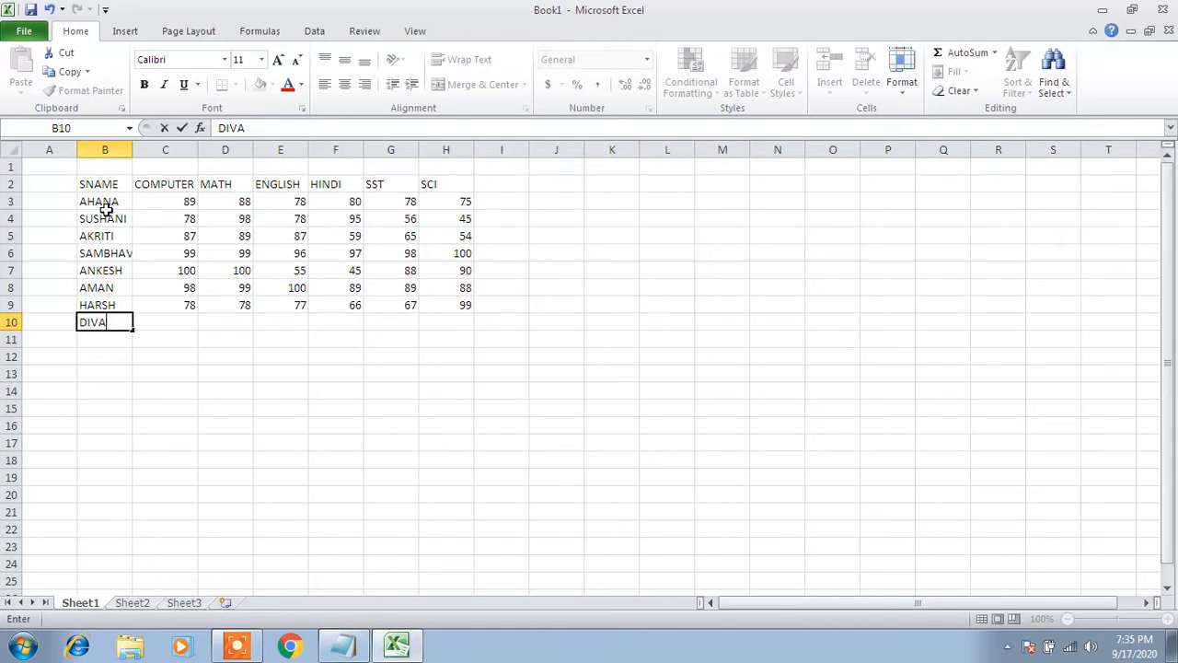
key("BackSpace")
key("BackSpace")
type("YANSHI")
key("Tab")
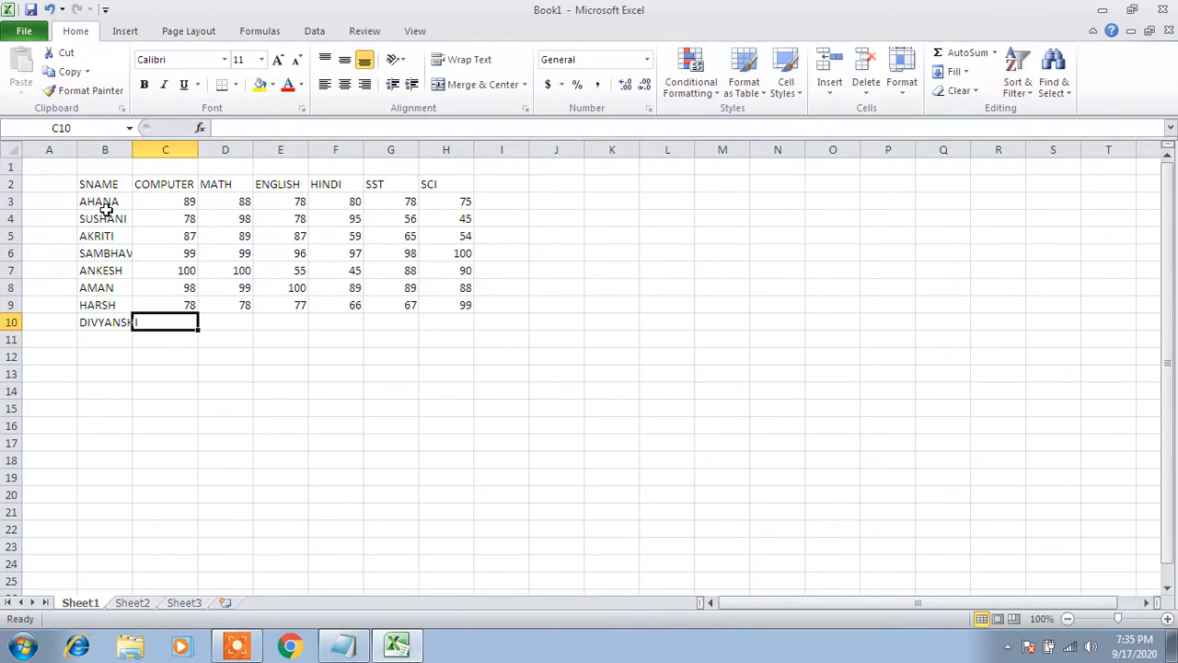
- Enter the eighth student's marks: 99 each for COMPUTER, MATH and ENGLISH
type("99")
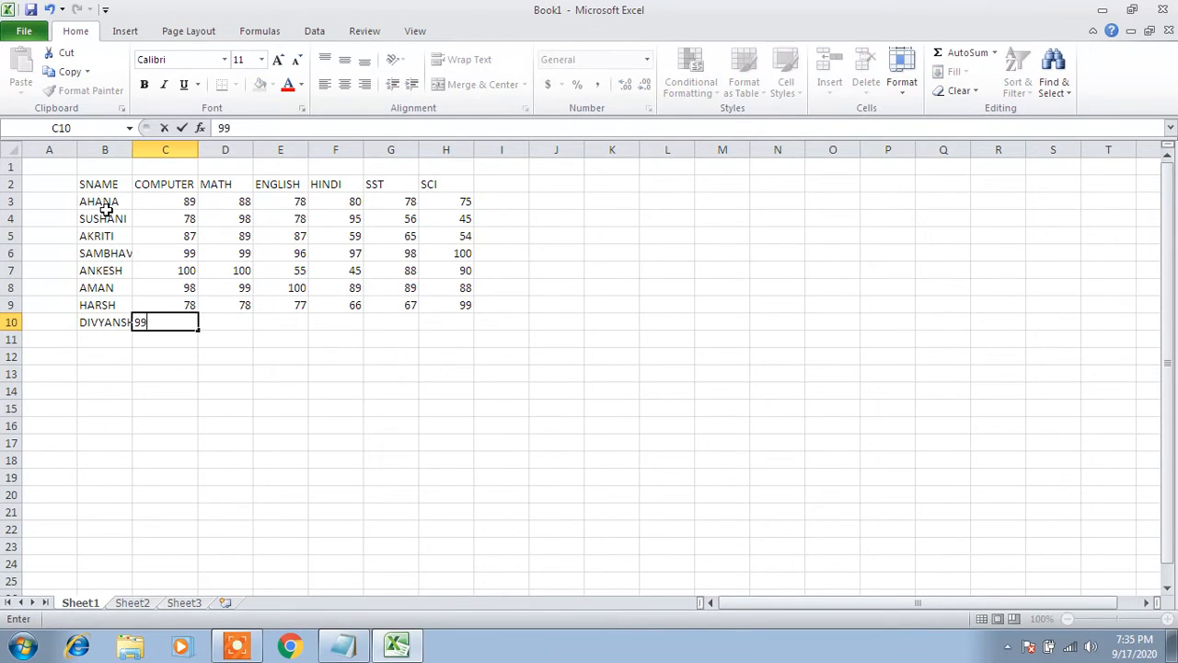
key("Tab")
type("99")
key("Tab")
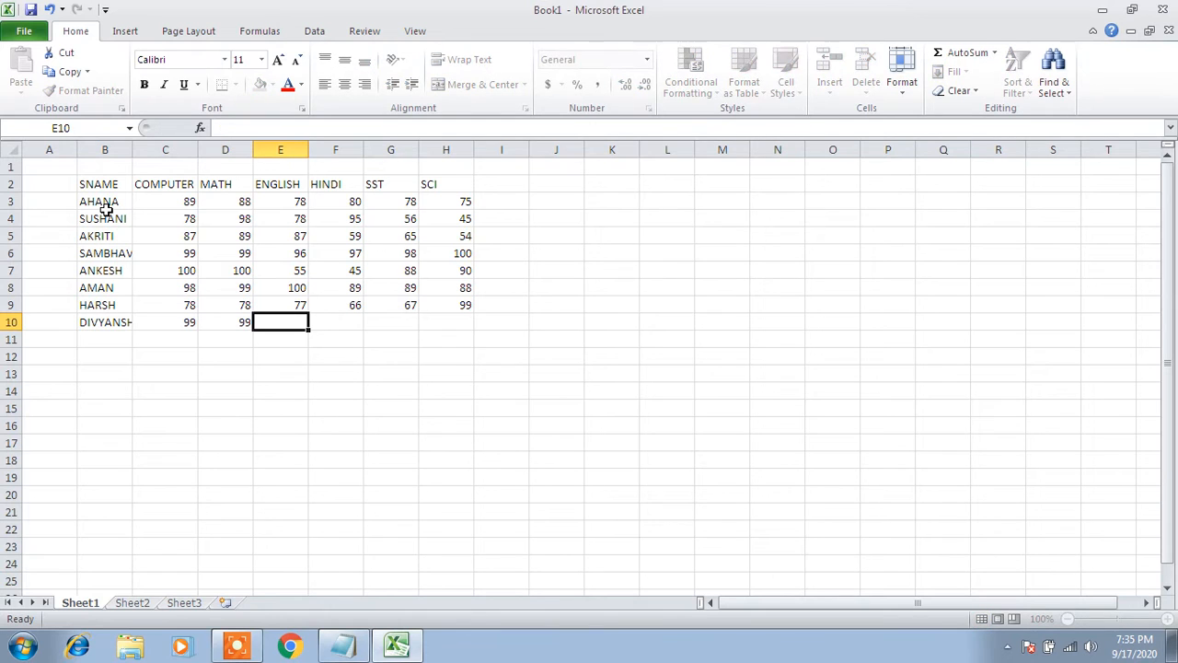
type("99")
key("Tab")
- Complete the eighth student's row with marks 99 for HINDI, 91 for SST and 10 for SCI
type("99")
key("Tab")
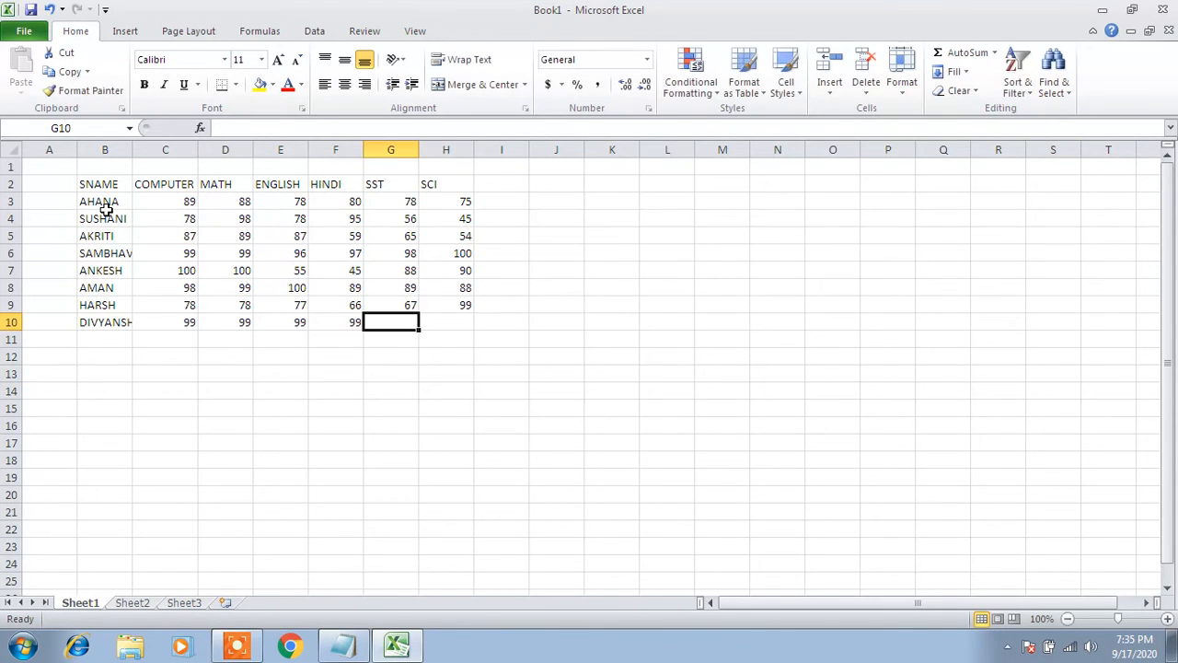
type("91")
key("Tab")
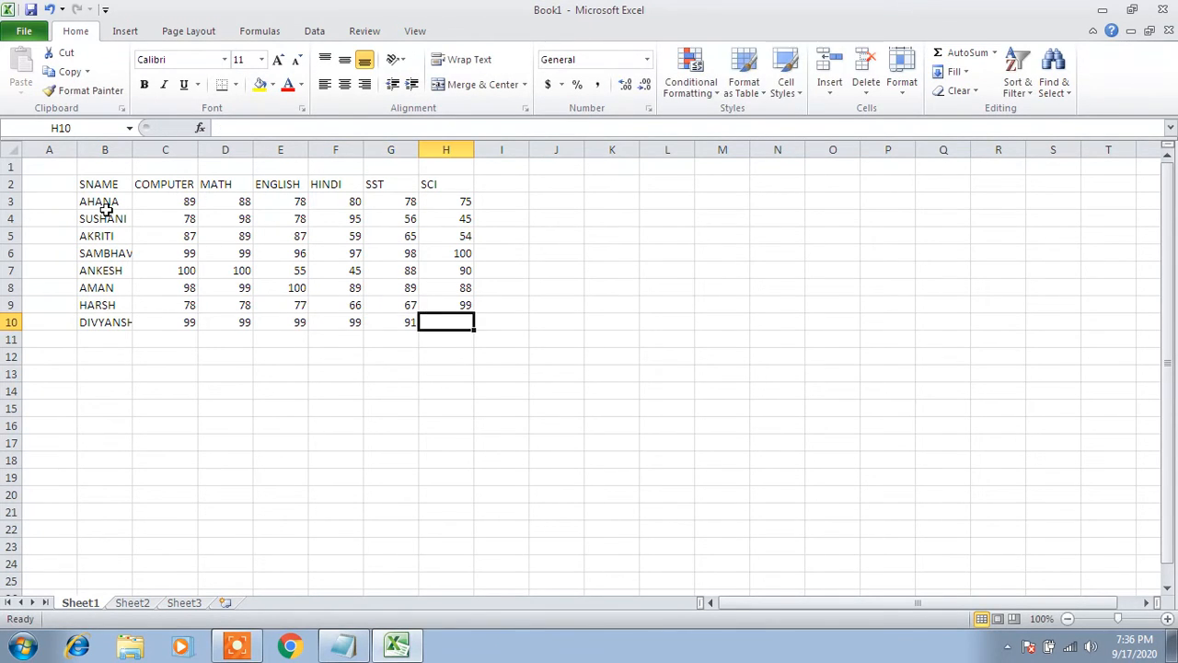
type("0")
key("BackSpace")
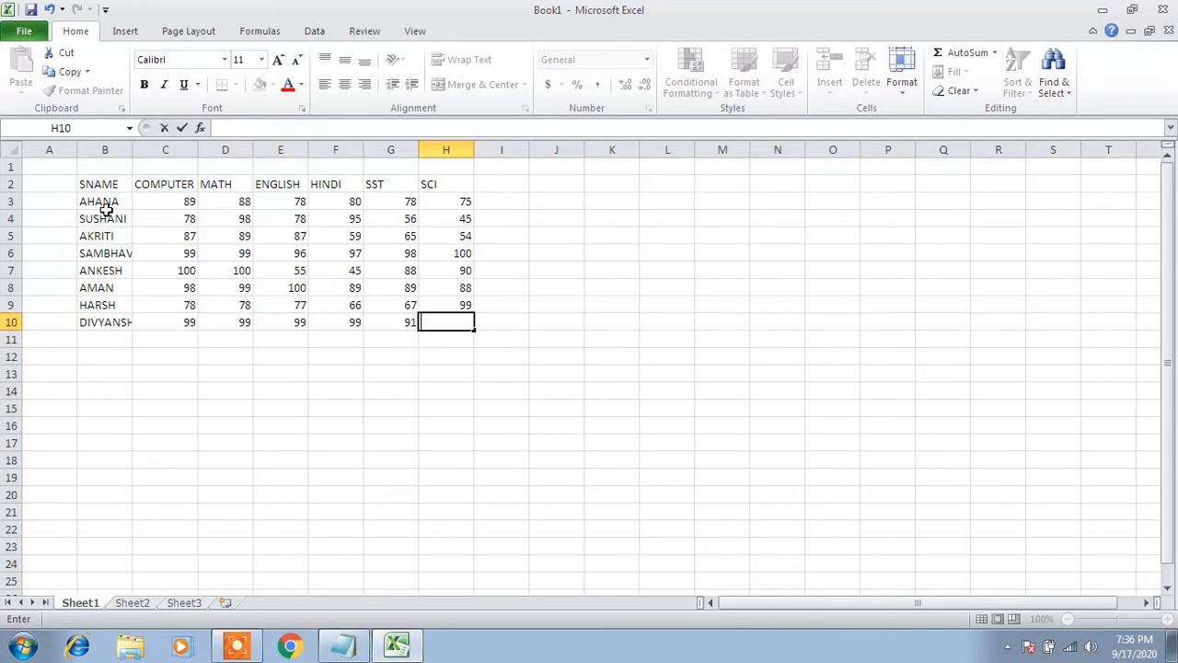
type("10")
key("Tab")
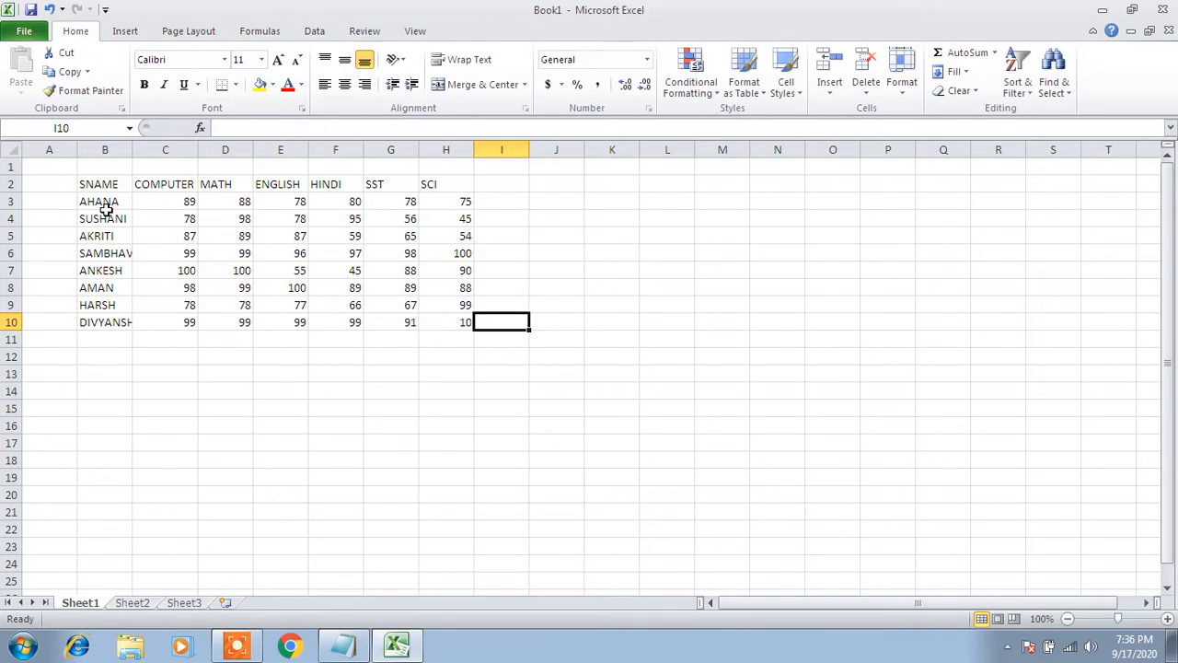
- Autofit the width of column B to the student names and enter the ninth student's name in cell B11
double_click(133, 150)
left_click(109, 337)
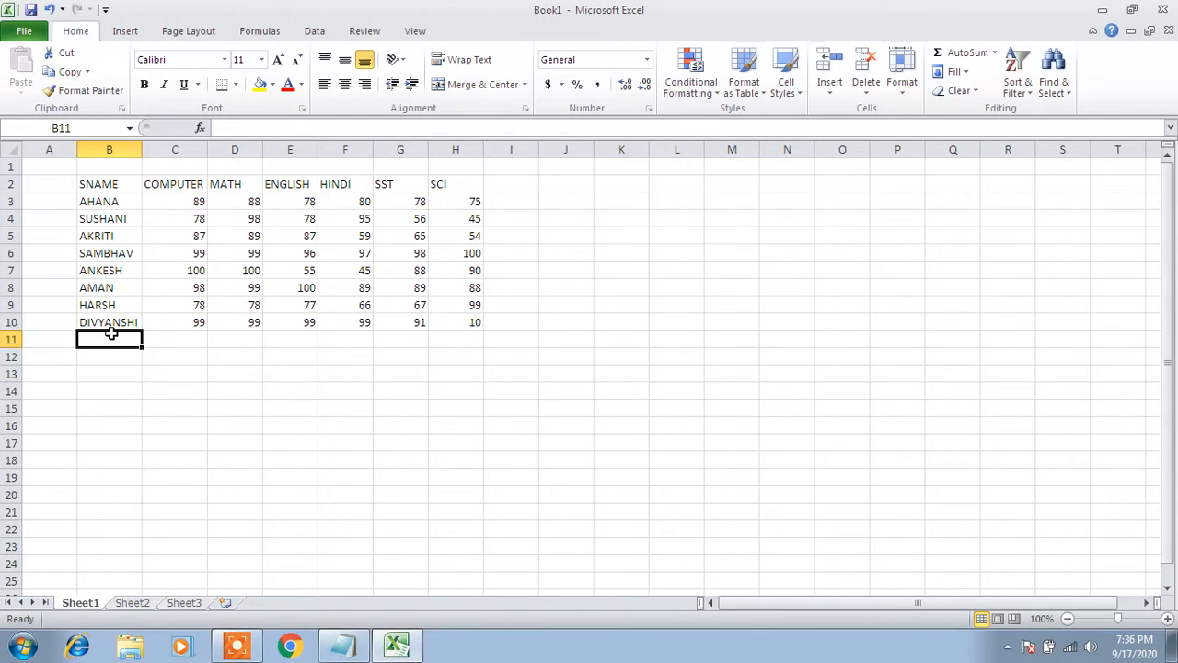
type("PULKIT")
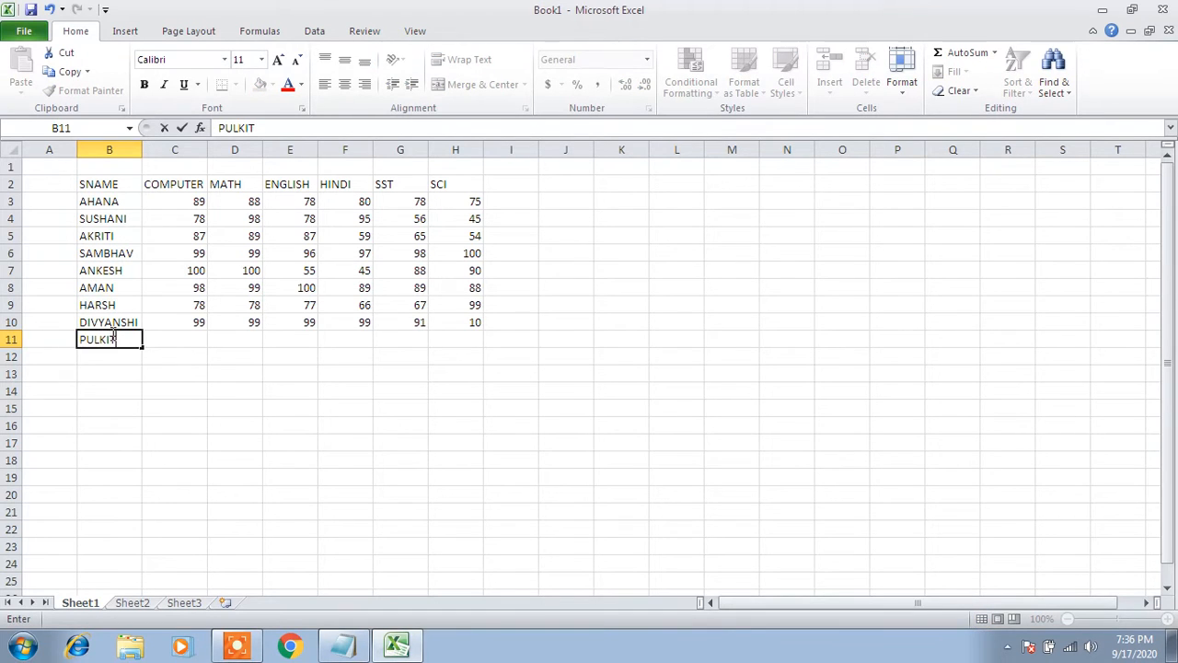
key("Tab")
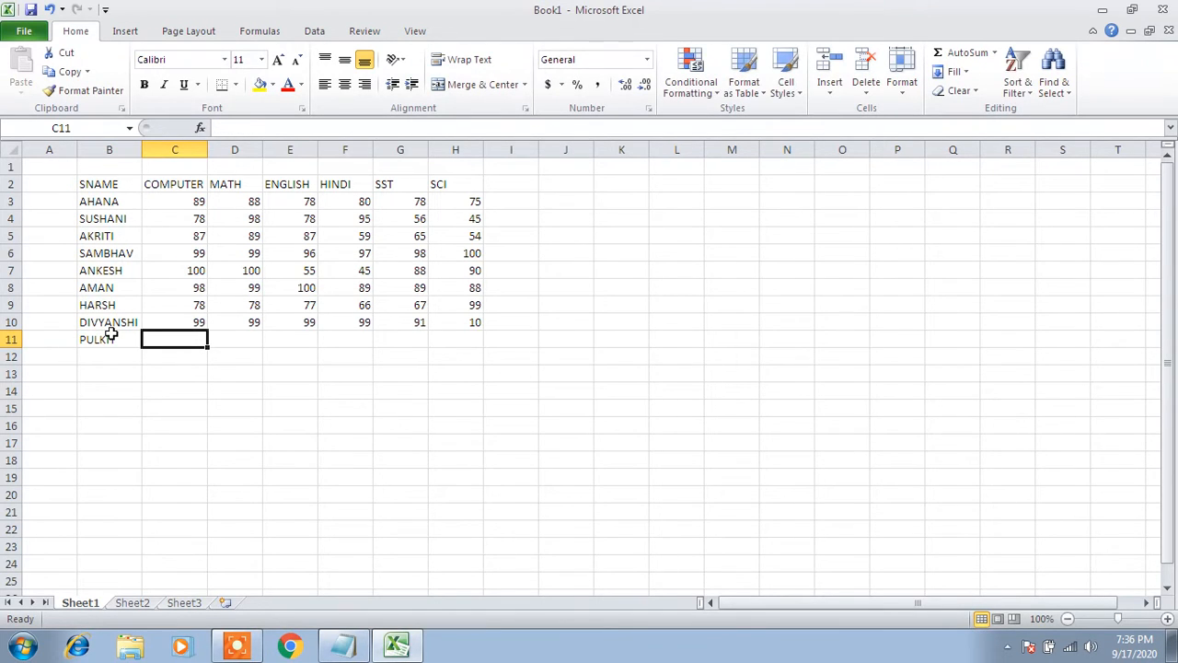
- Enter the ninth student's marks: 55 each for COMPUTER, MATH and ENGLISH
type("55")
key("Tab")
type("55")
key("Tab")
type("55")
key("Tab")
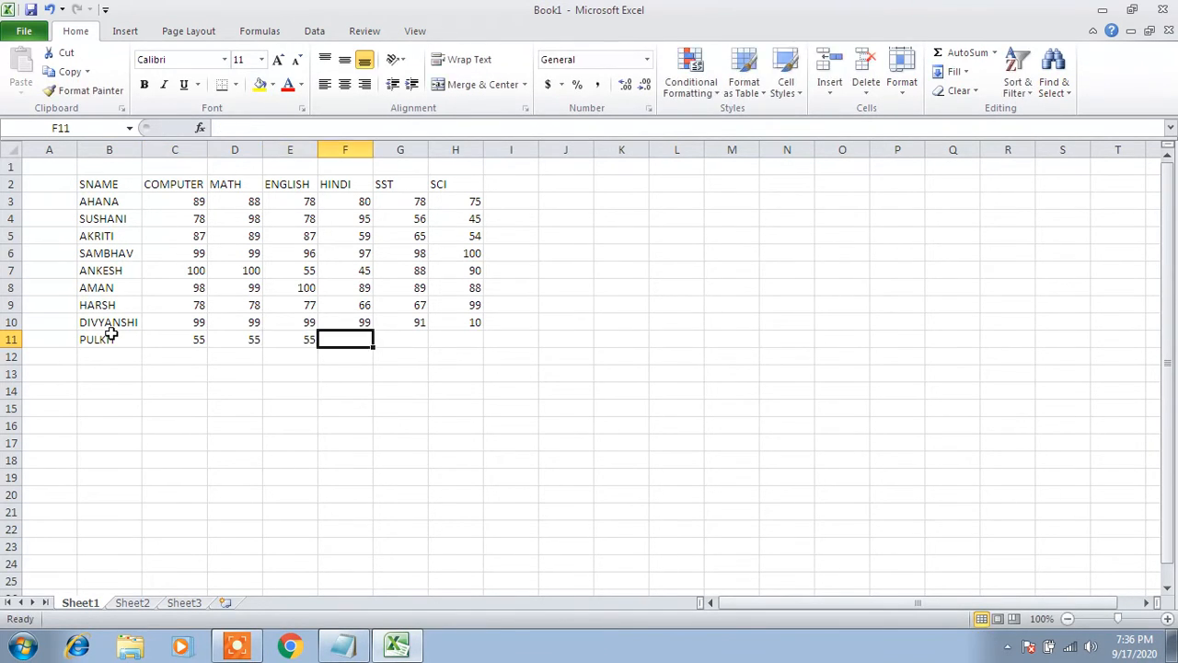
- Complete the ninth student's row with marks 65 for HINDI, 66 for SST and 34 for SCI
type("65")
key("Tab")
type("66")
key("Tab")
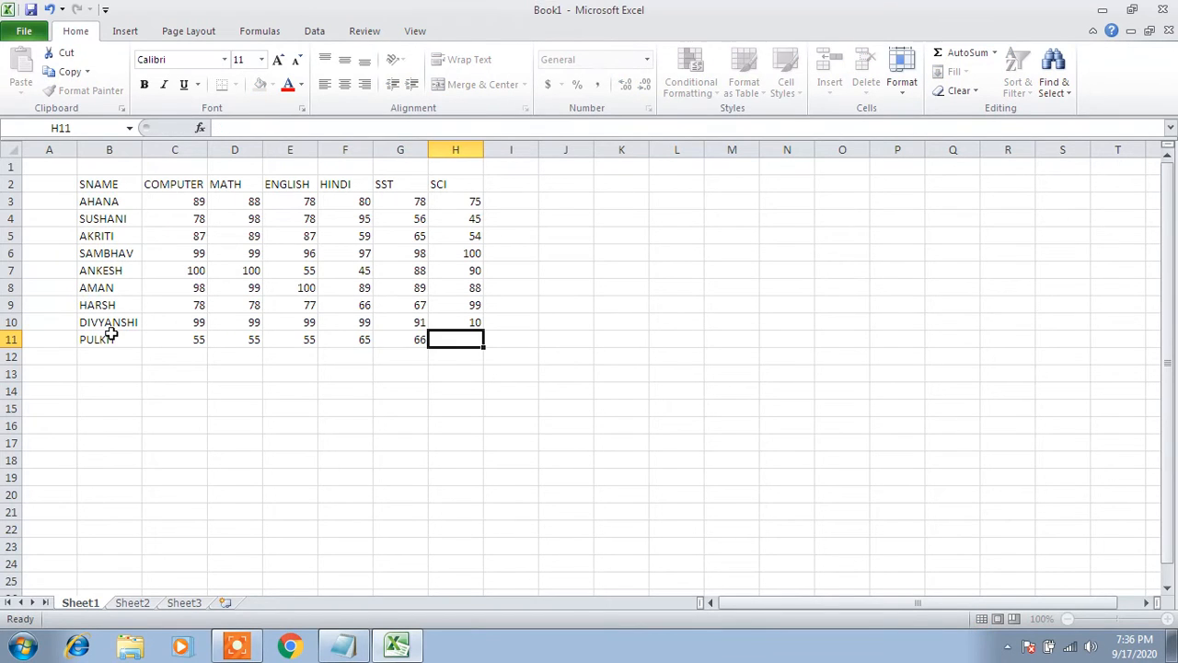
type("34")
key("Tab")
key("Down")
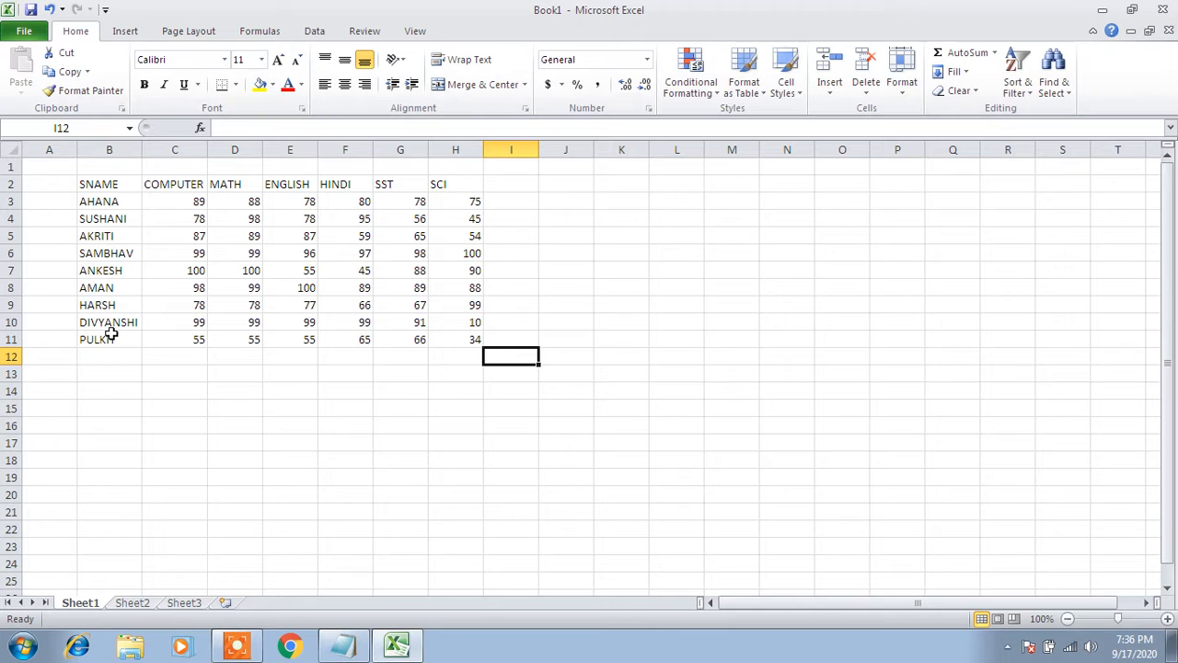
- Apply All Borders to the whole marks table in B2:H11
left_click(107, 186)
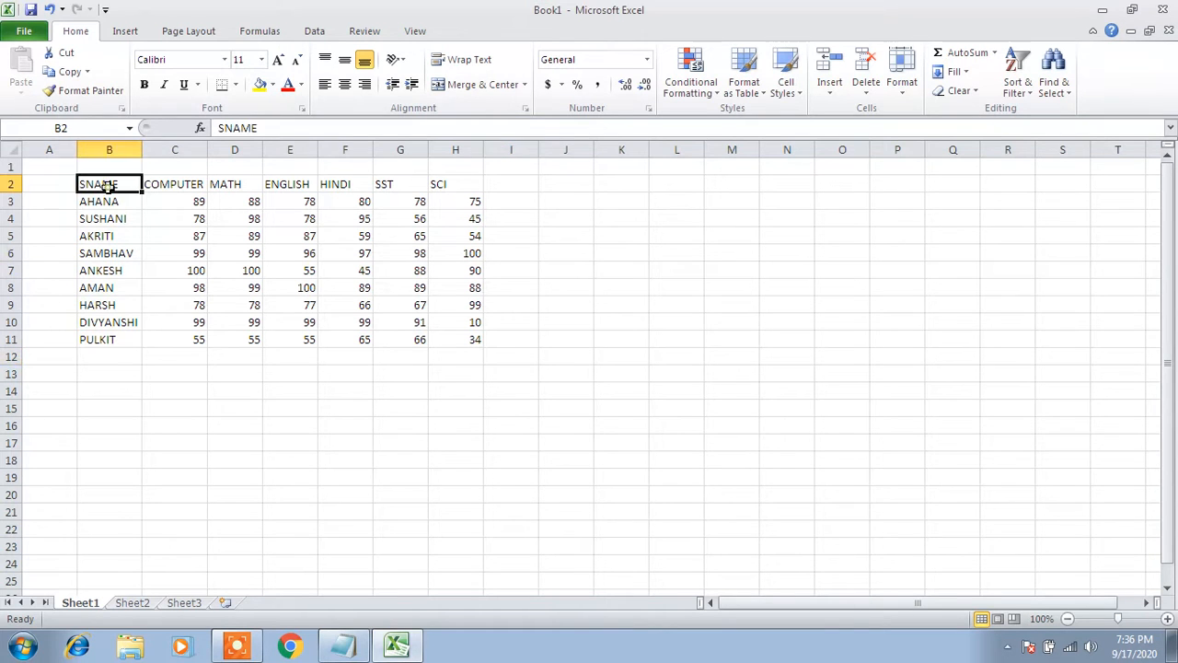
left_click_drag(107, 186, 476, 332)
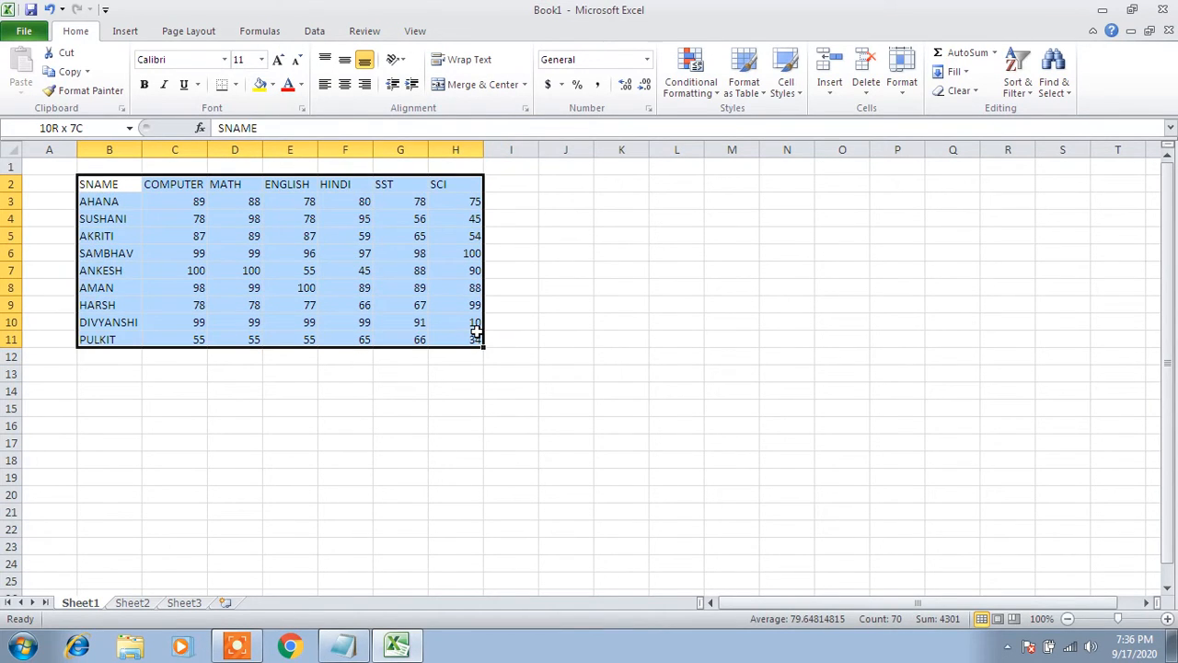
left_click(235, 87)
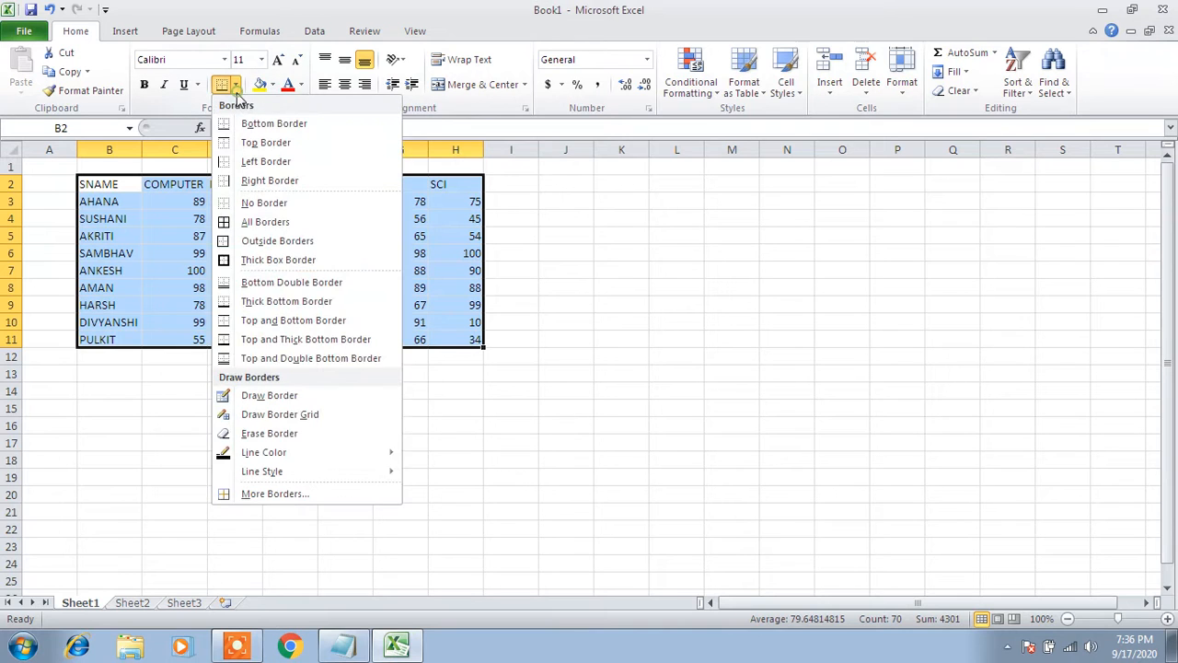
left_click(266, 221)
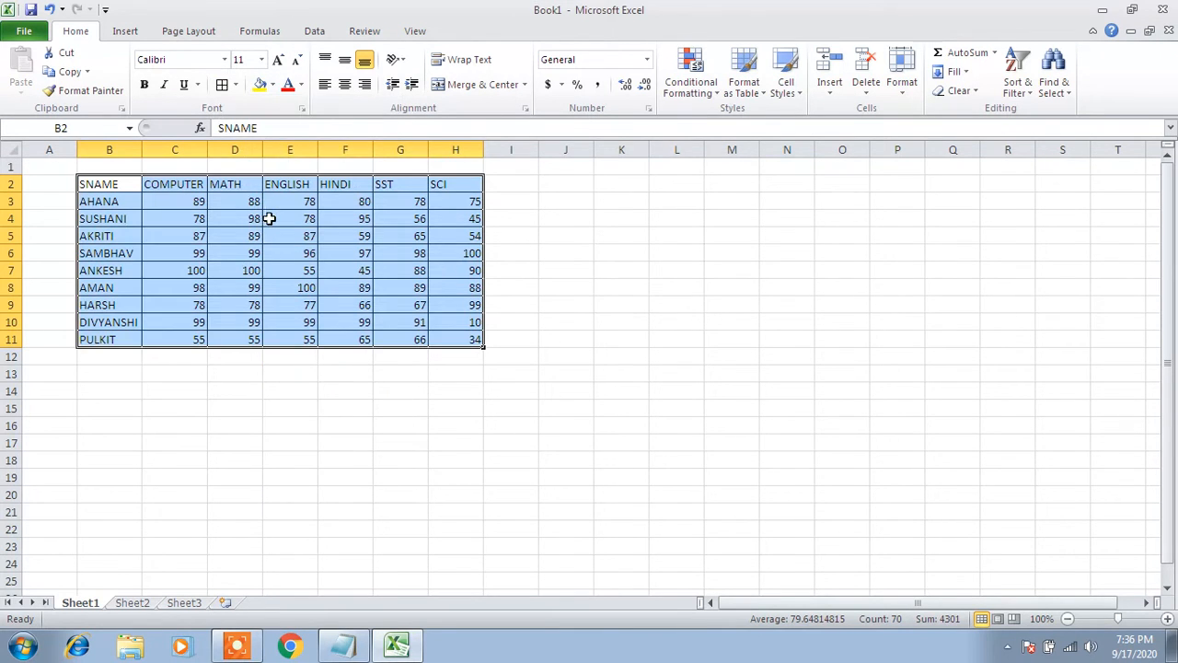
left_click(303, 443)
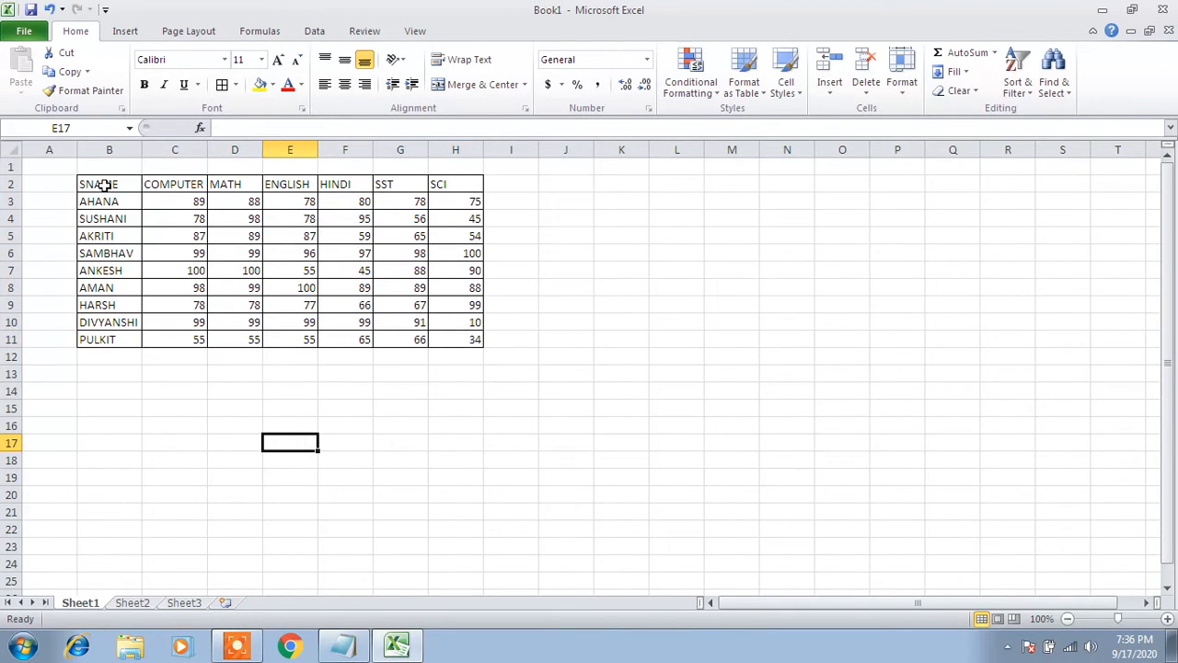
- Insert a 2-D clustered column chart from the whole marks table in B2:H11
left_click_drag(106, 184, 483, 345)
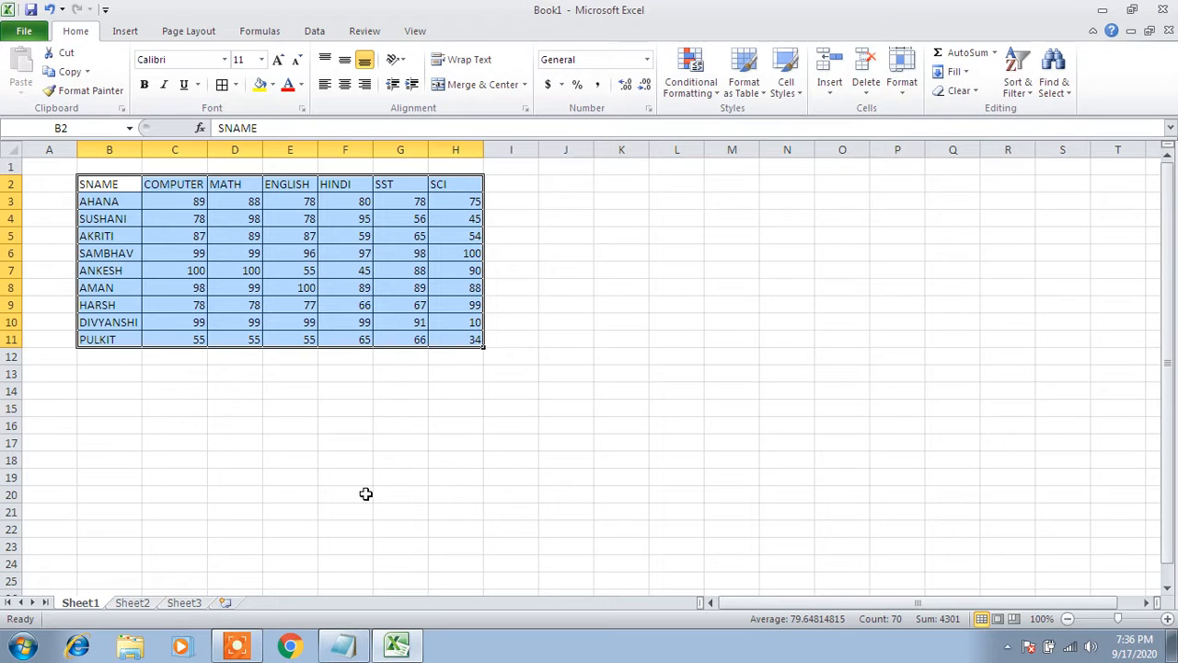
left_click(345, 649)
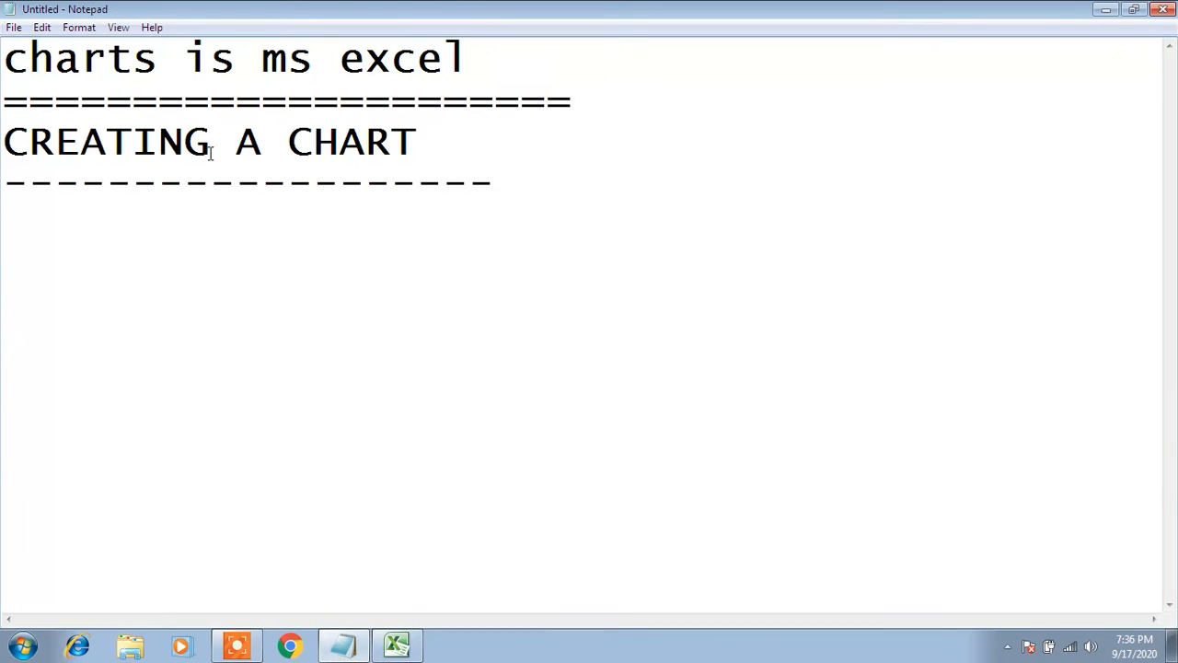
left_click(405, 644)
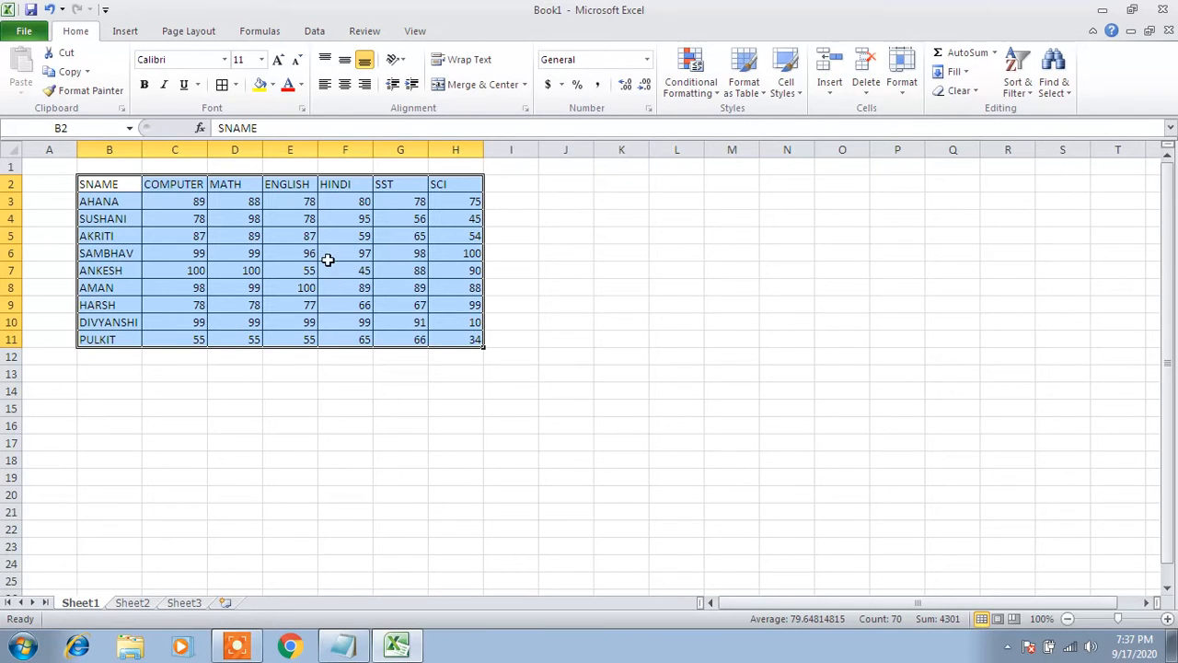
left_click(126, 32)
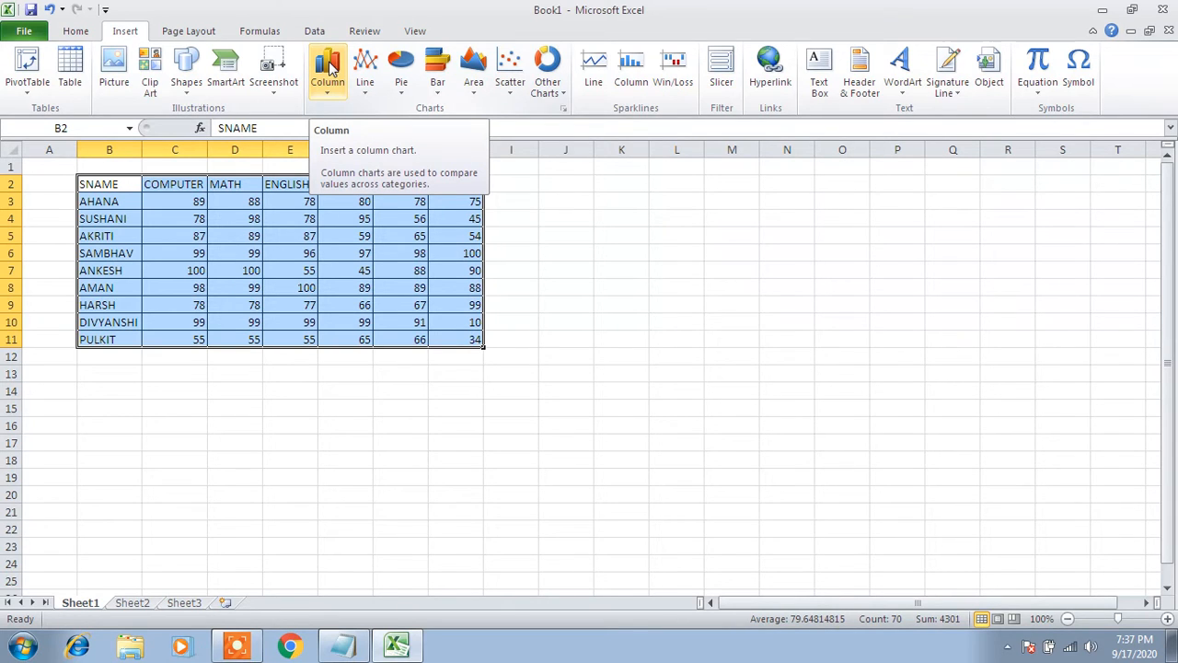
left_click(329, 93)
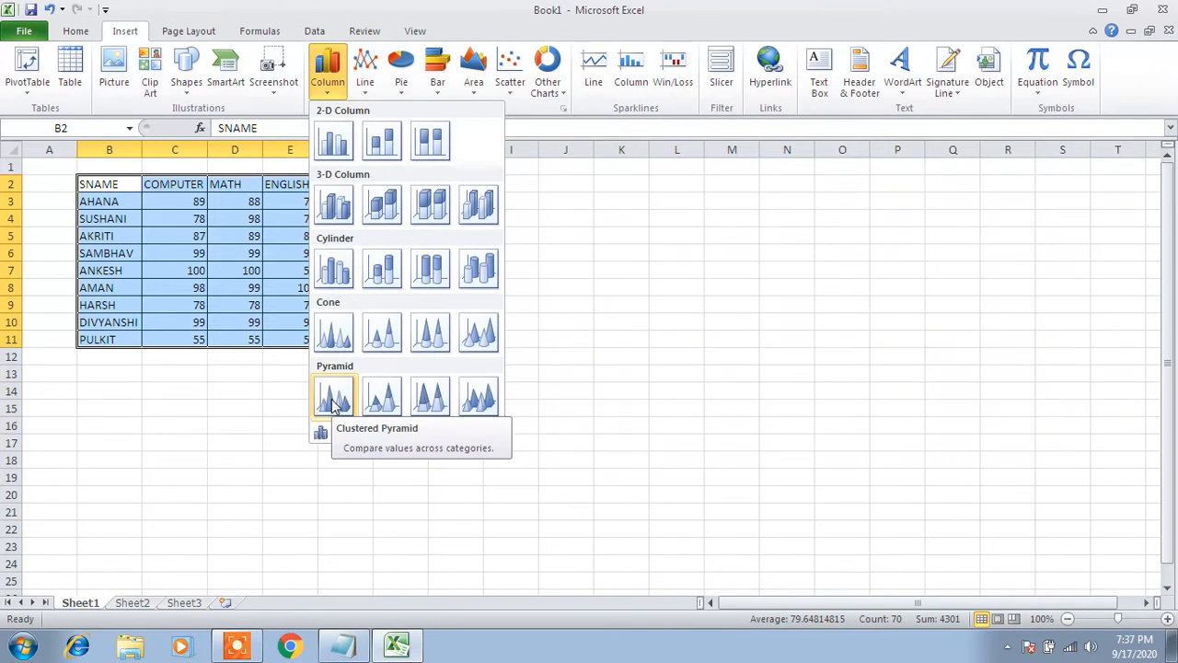
left_click(335, 143)
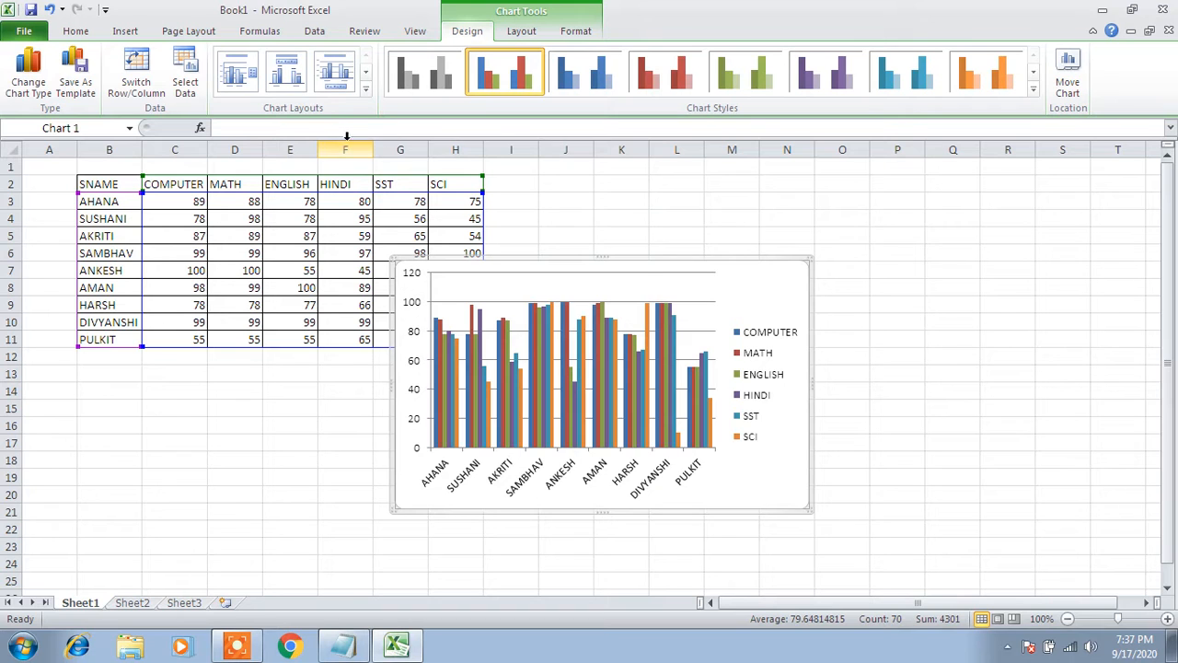
- Move the chart clear of the marks table and enlarge it to about 4.43 inches high and 6.67 inches wide
left_click_drag(797, 278, 812, 278)
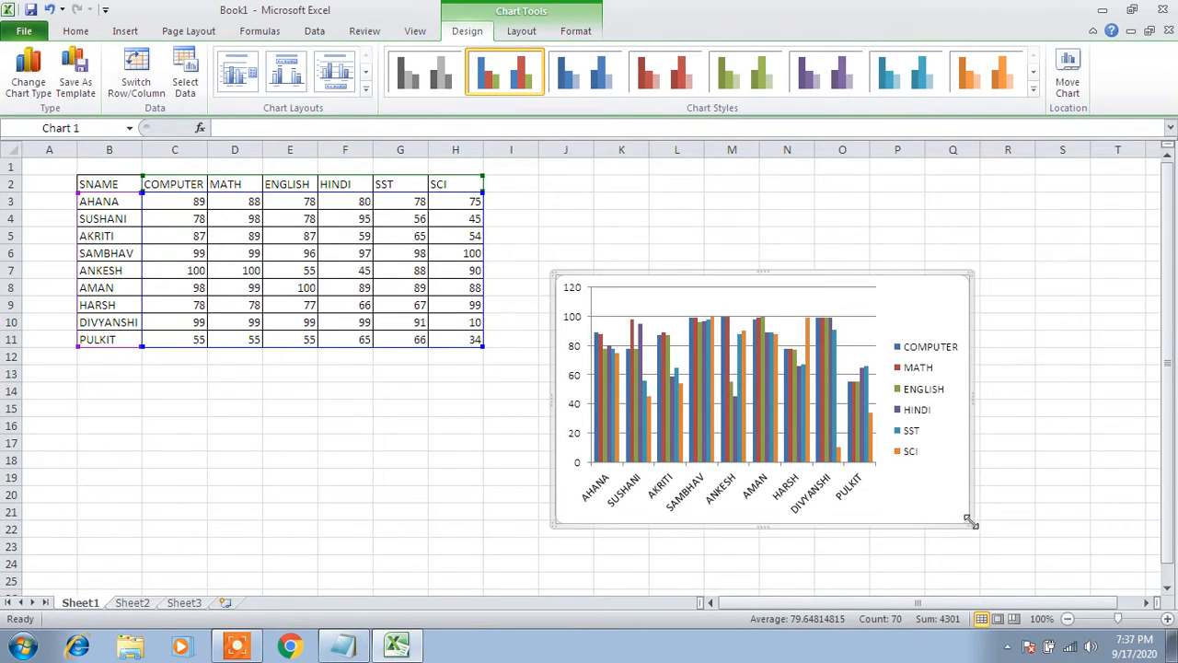
left_click_drag(1022, 566, 1022, 564)
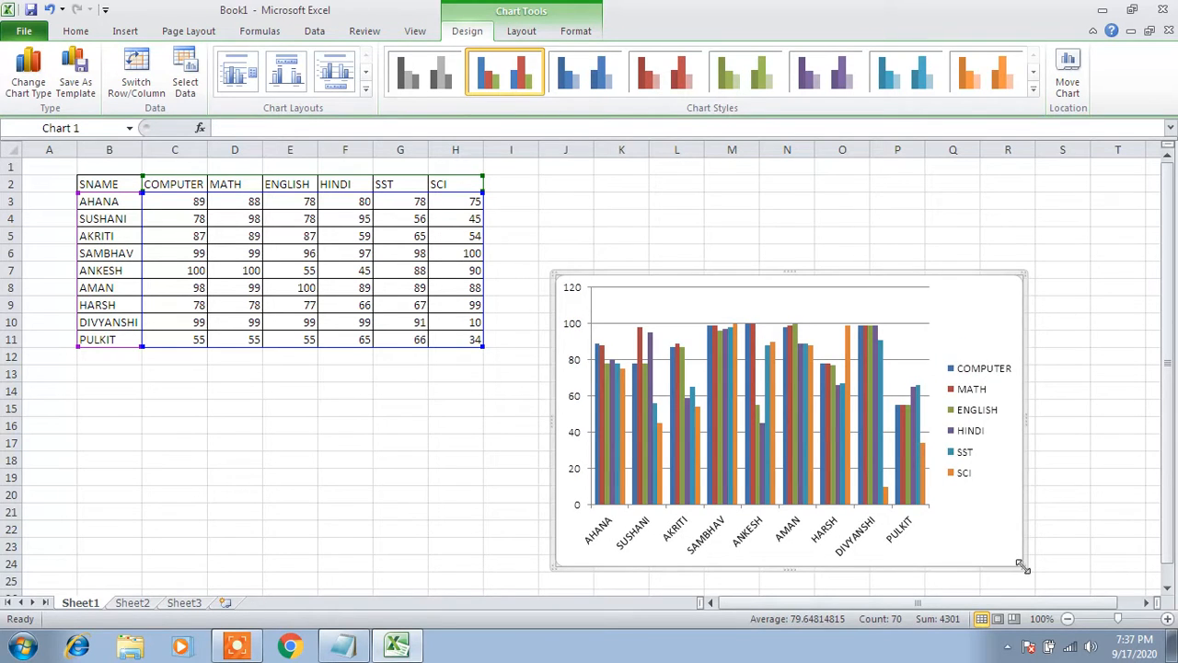
left_click_drag(1024, 433, 1059, 423)
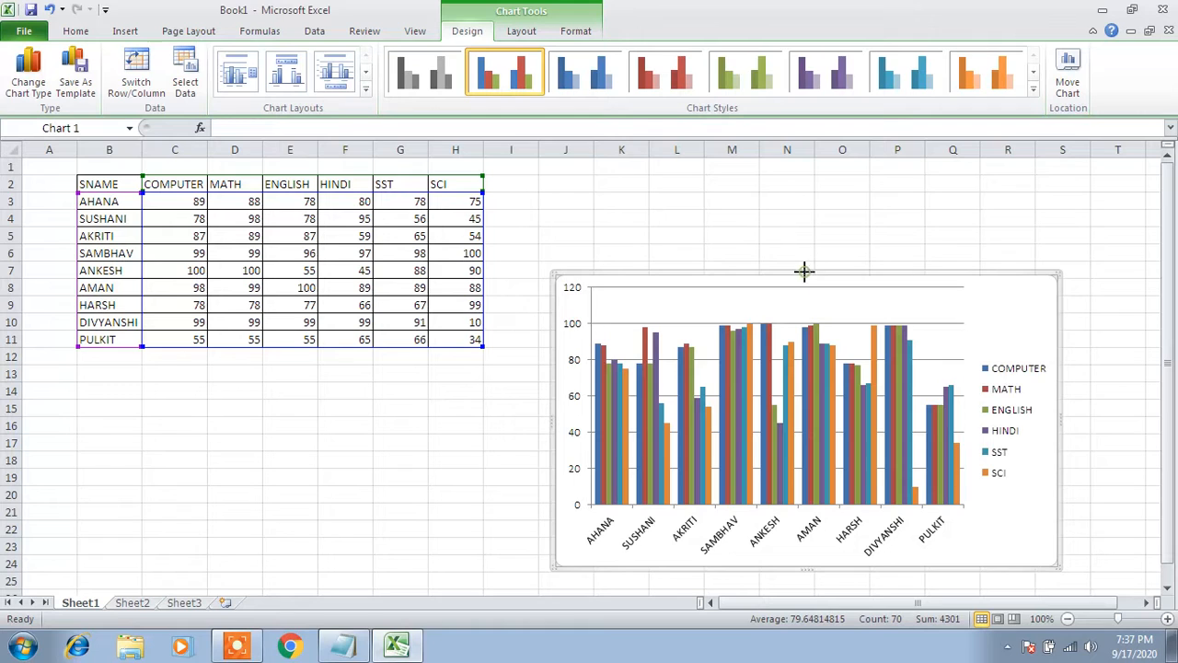
left_click_drag(797, 272, 794, 203)
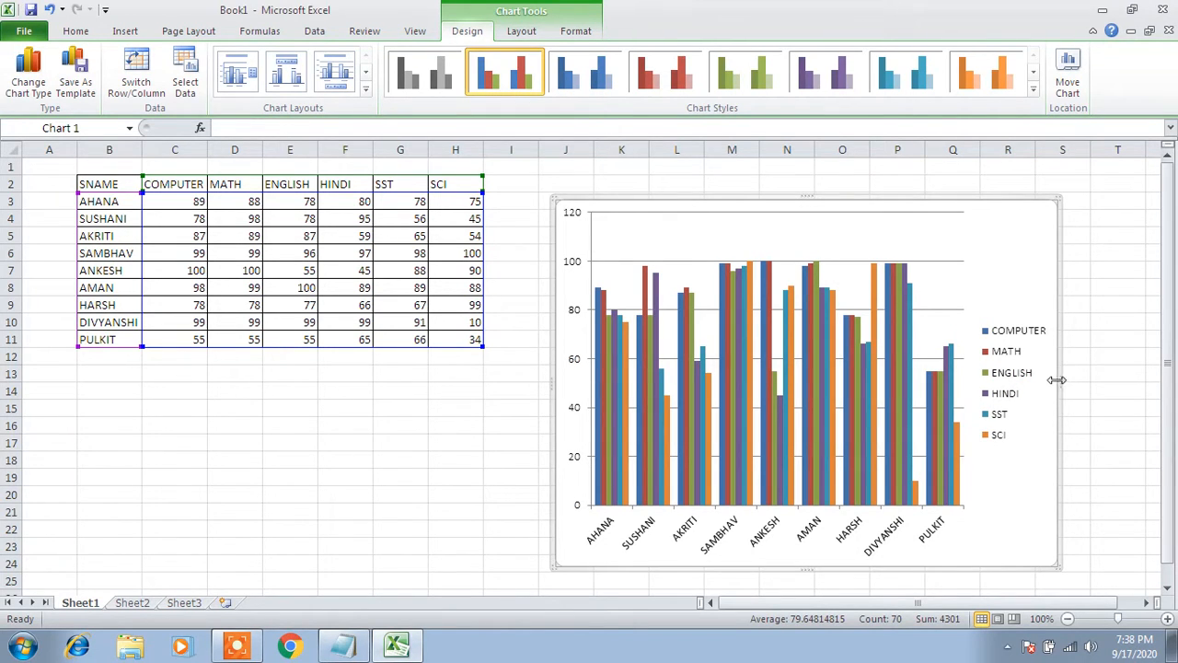
left_click_drag(1059, 377, 1107, 387)
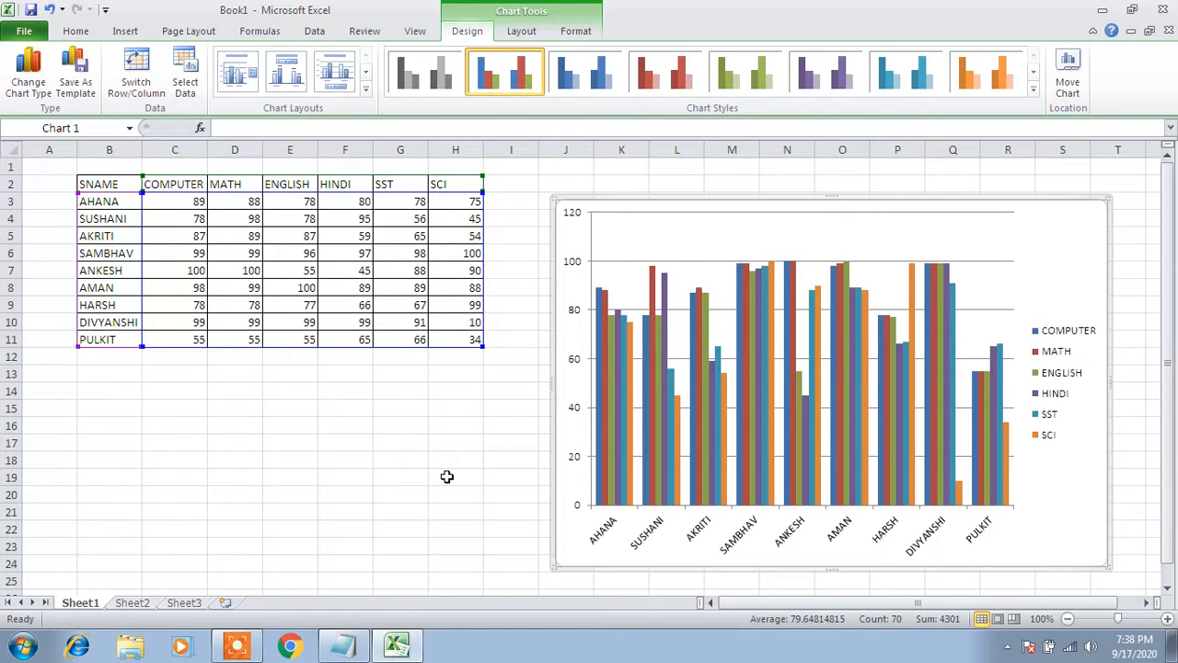
left_click(356, 654)
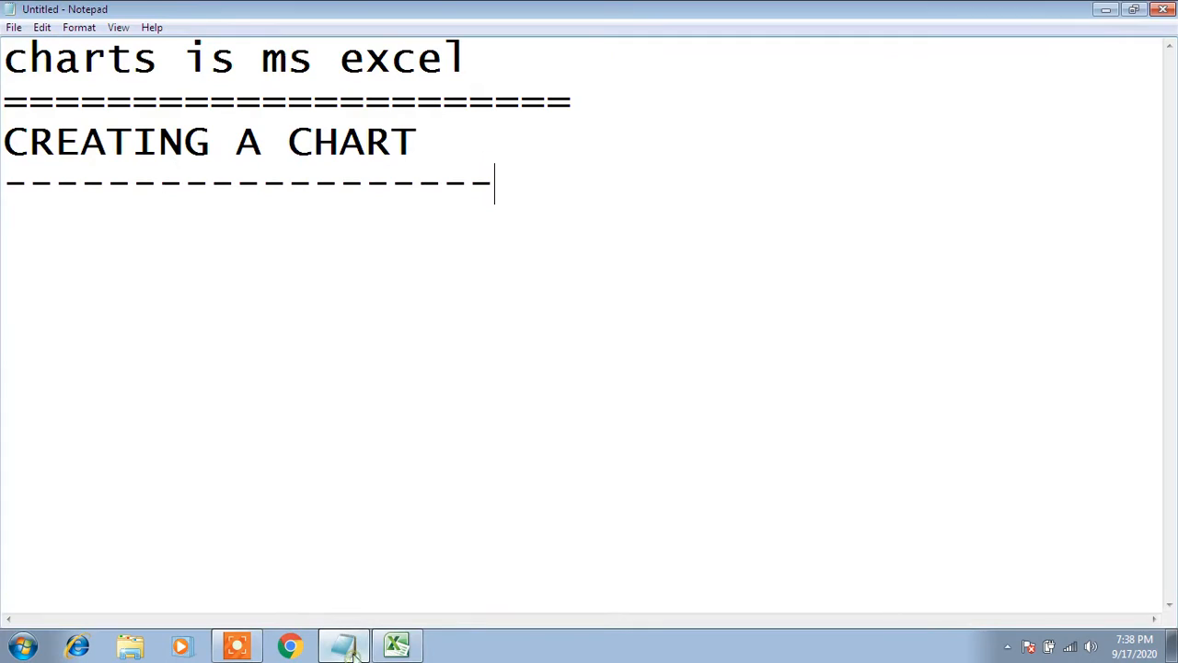
left_click_drag(439, 140, 3, 142)
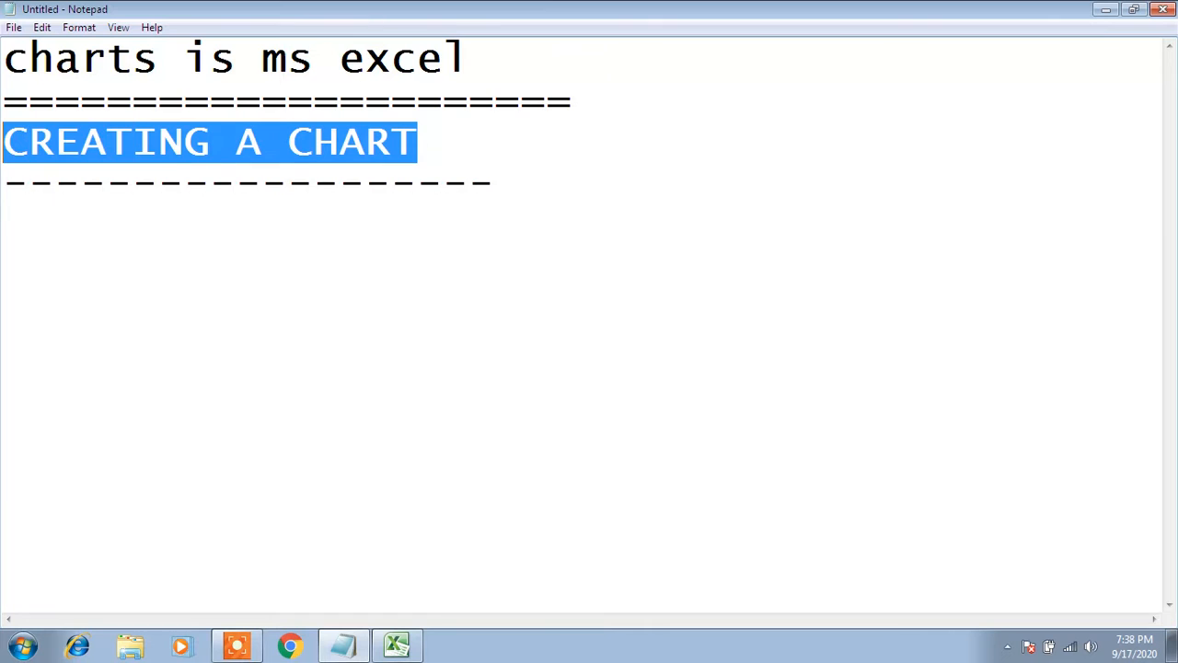
left_click(396, 644)
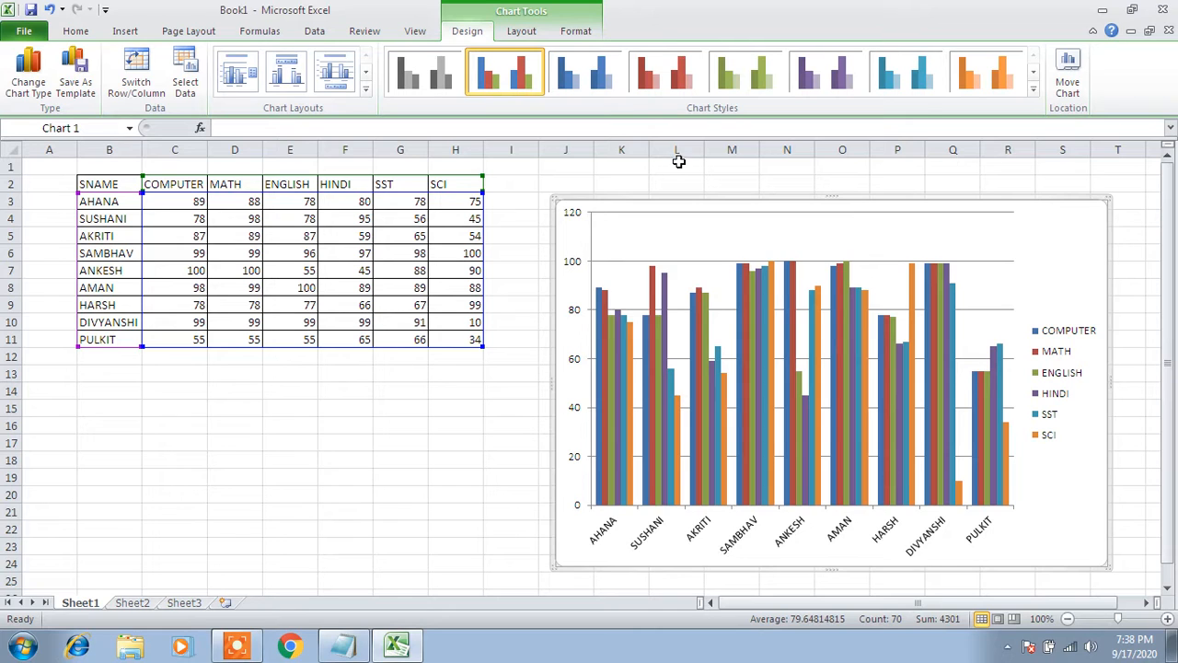
left_click(521, 37)
left_click(569, 36)
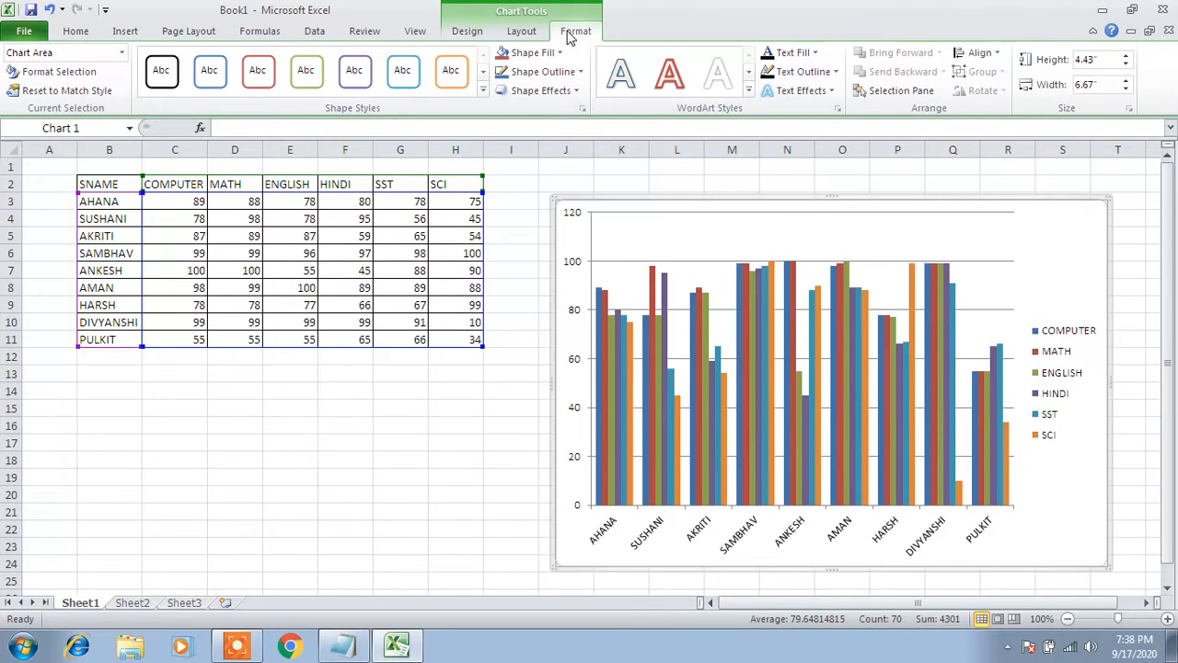
left_click(469, 33)
left_click(521, 33)
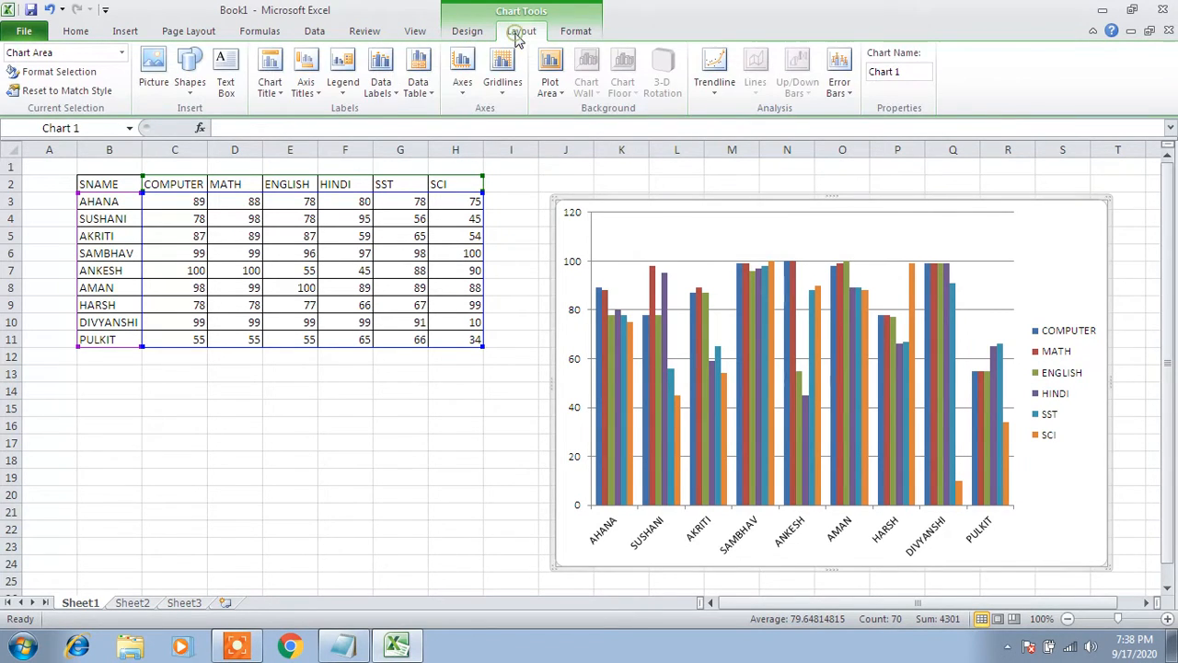
left_click(579, 36)
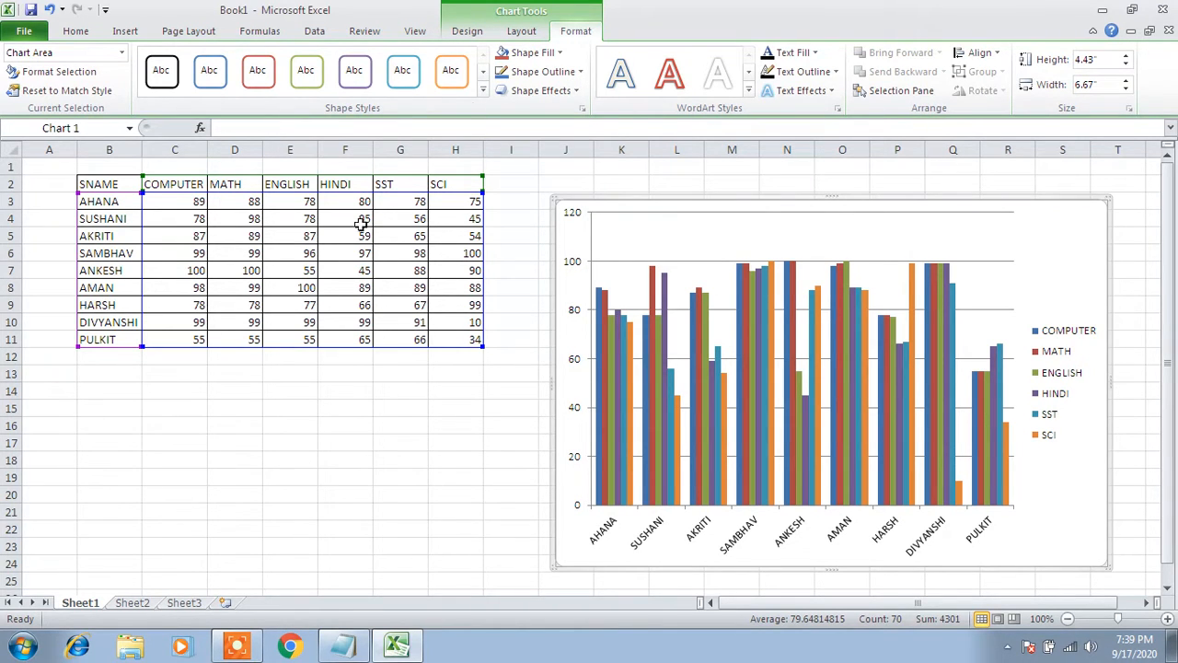
- Switch to Notepad and add the heading ADDING A CHART TITLE with a dashed line beneath it below the existing notes
left_click(346, 647)
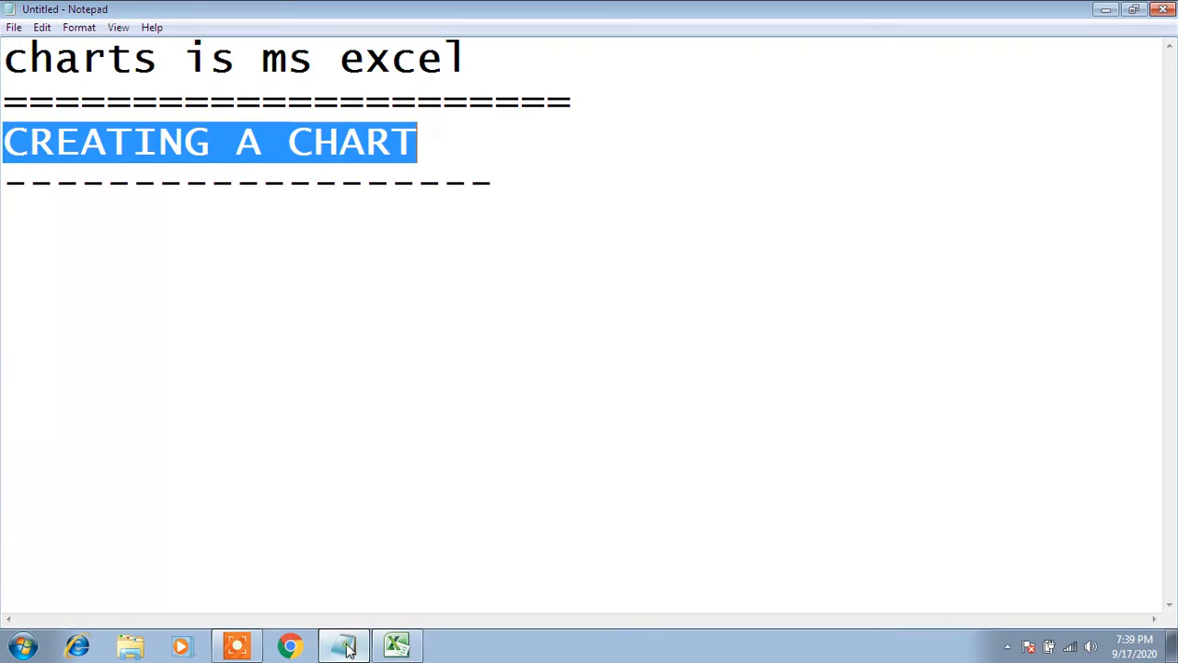
left_click(517, 181)
key("Return")
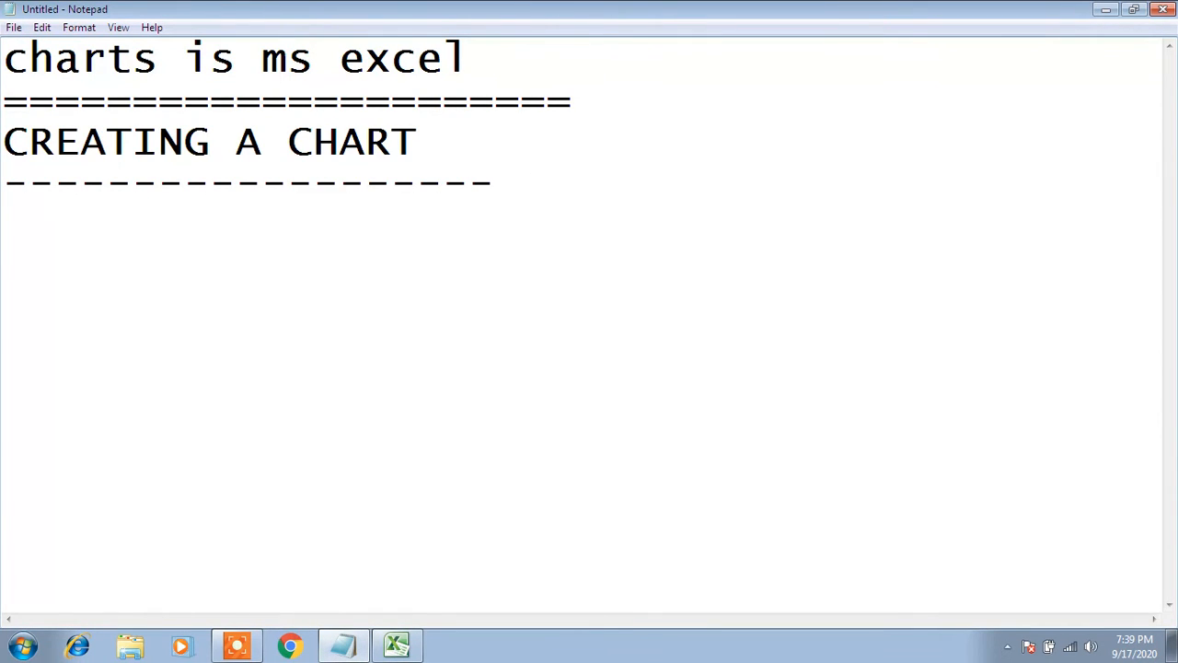
type("ADDING A ")
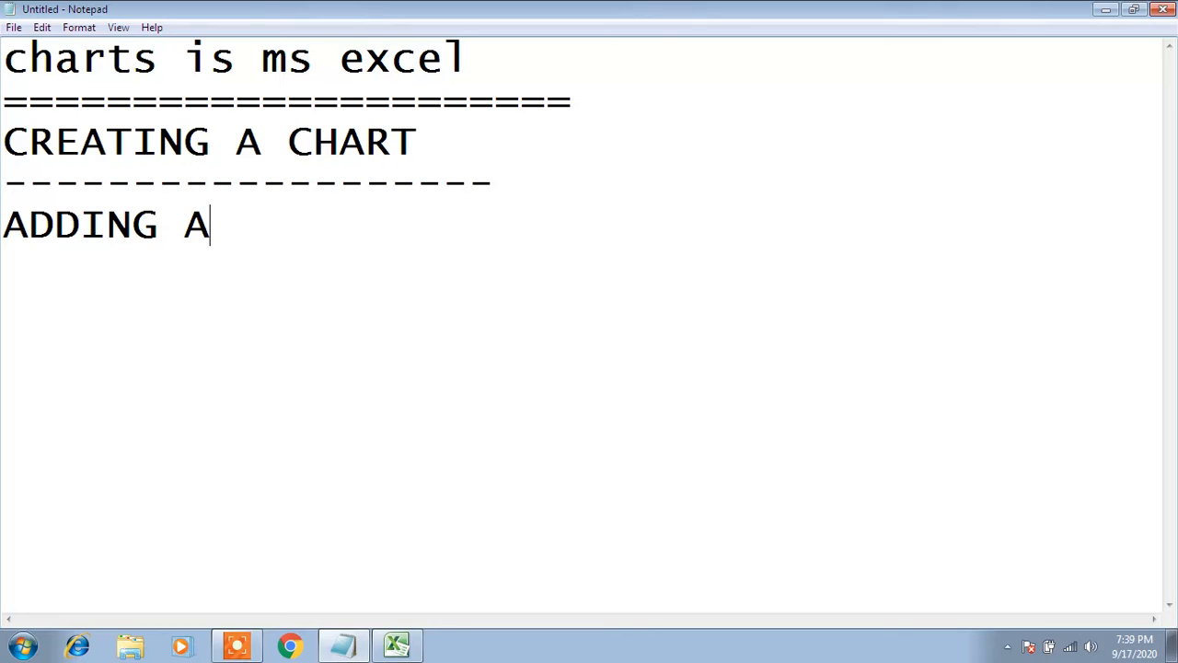
type("CHART ")
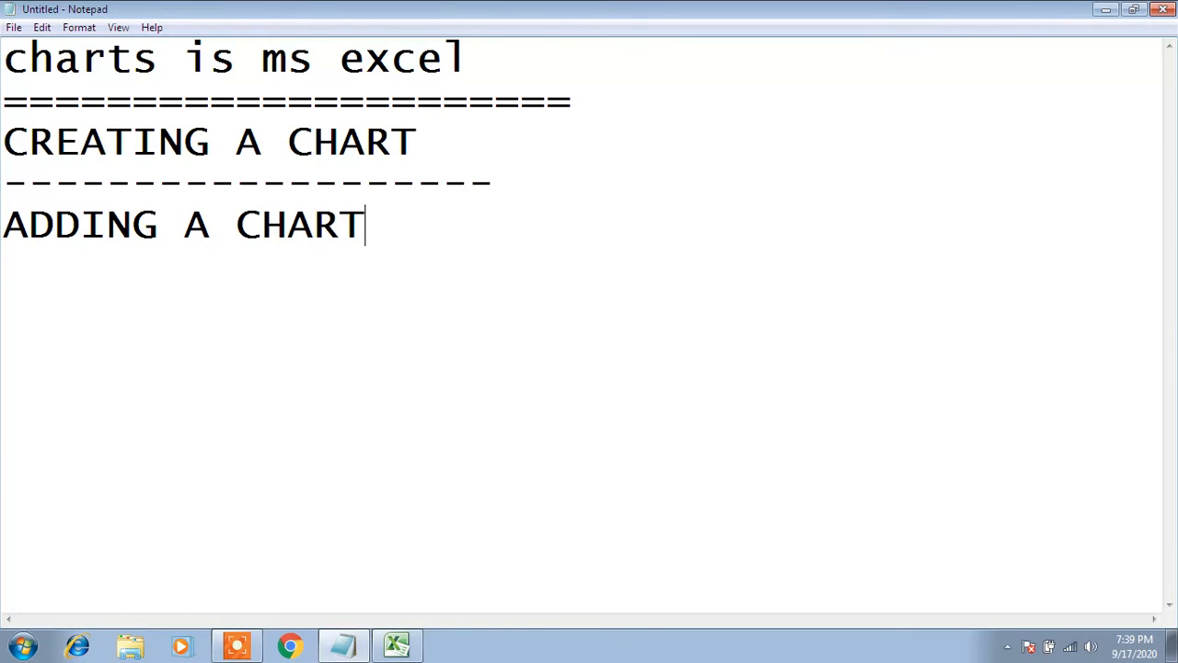
type("TITLE")
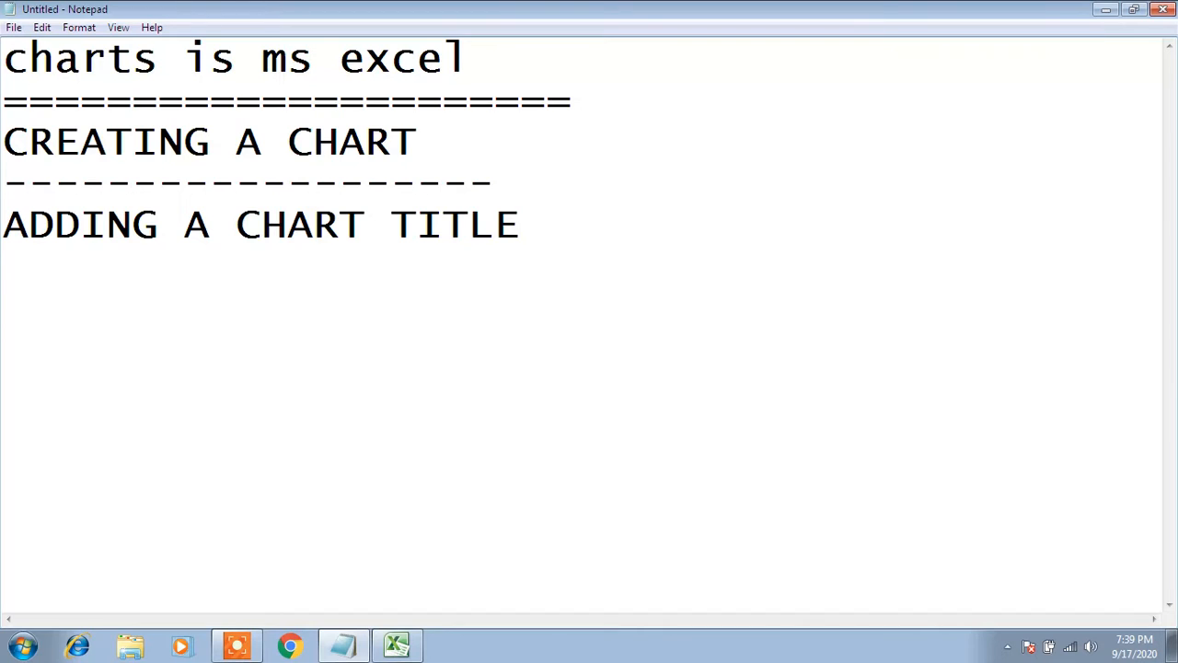
key("Return")
type("-----------------------")
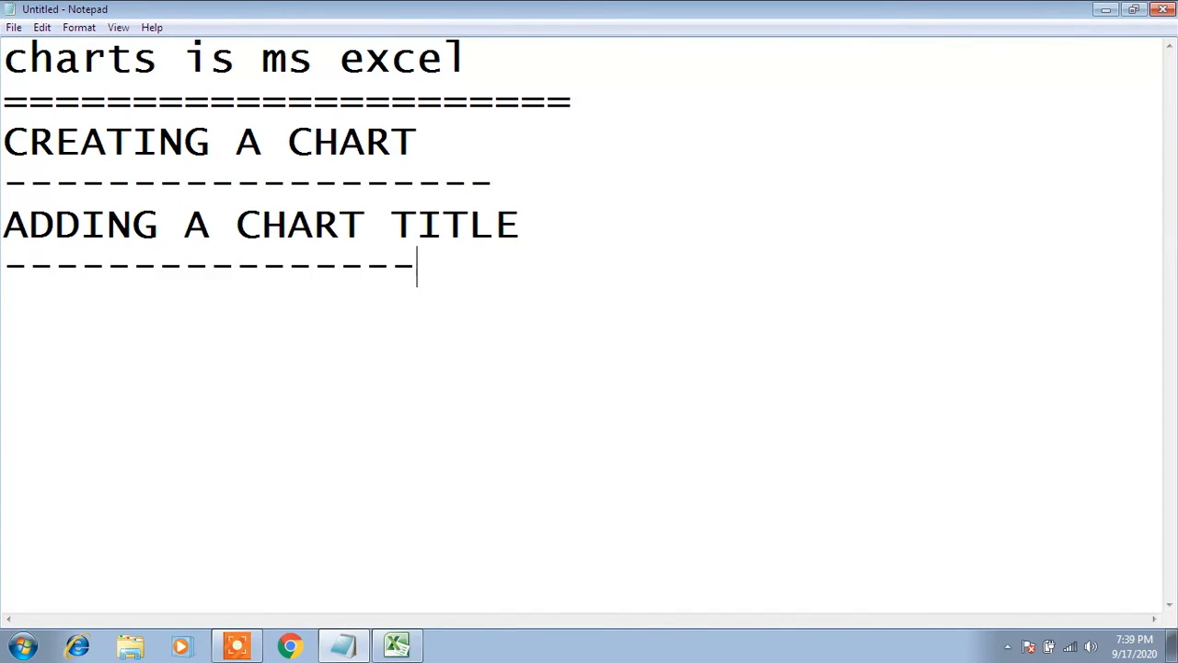
- Switch back to Excel and add a chart title with the Centered Overlay Title option
left_click(397, 645)
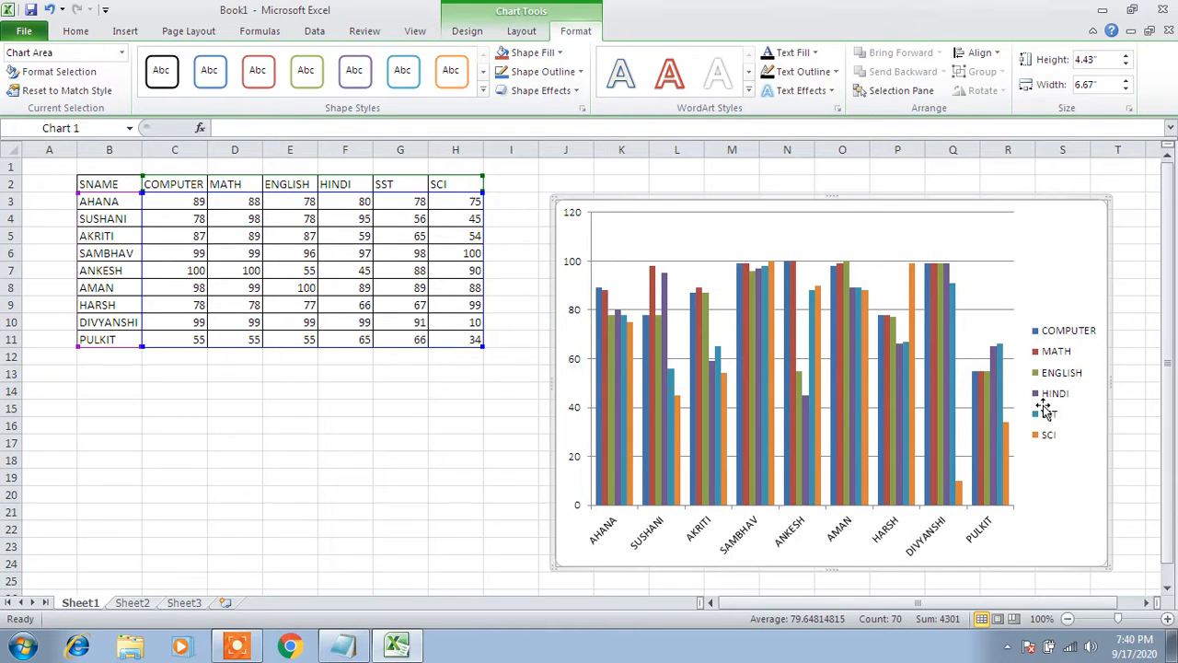
left_click(521, 31)
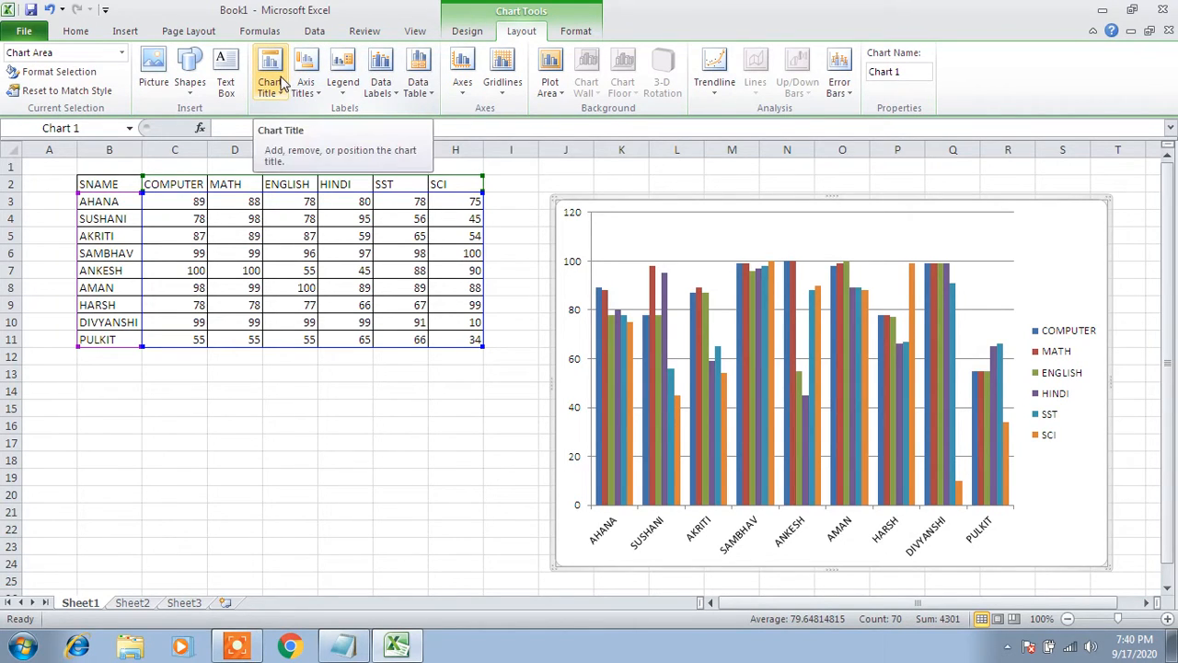
left_click(283, 96)
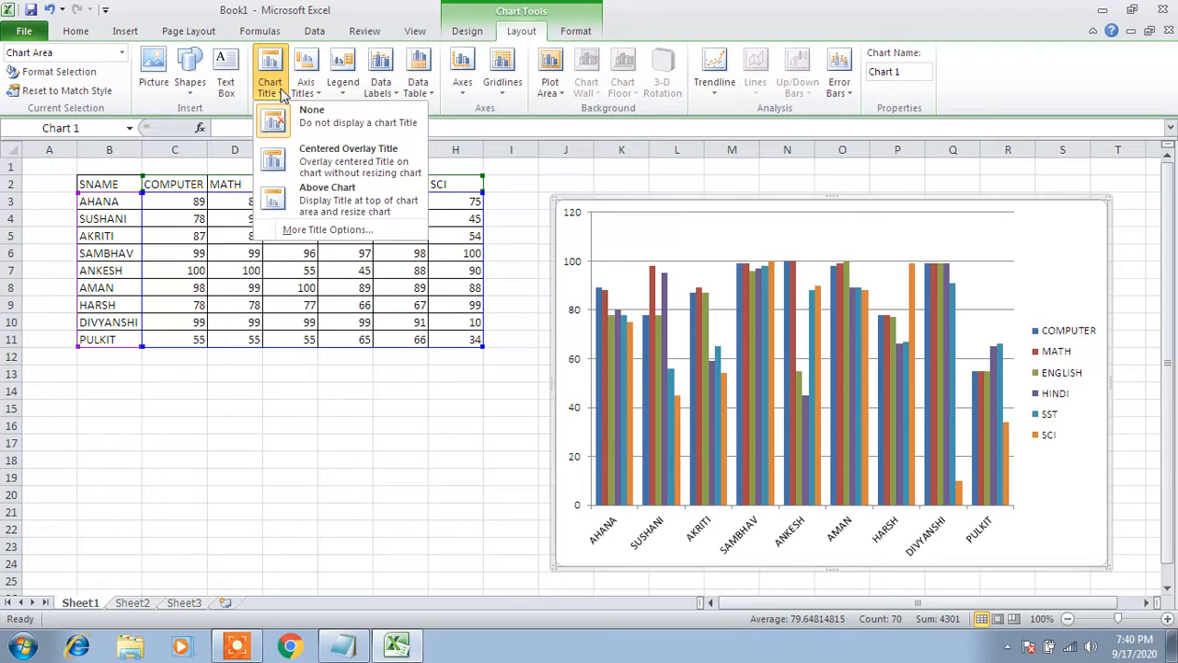
left_click(362, 163)
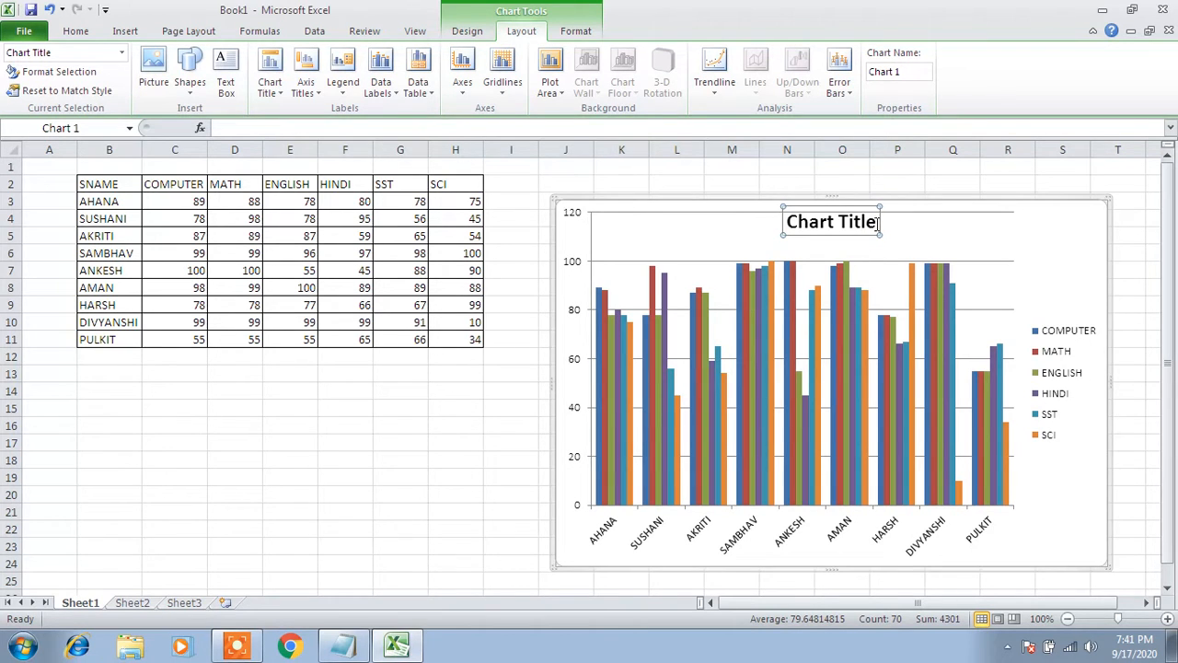
- Replace the placeholder chart title text with FINAL EXAM RESULT
left_click_drag(879, 221, 794, 226)
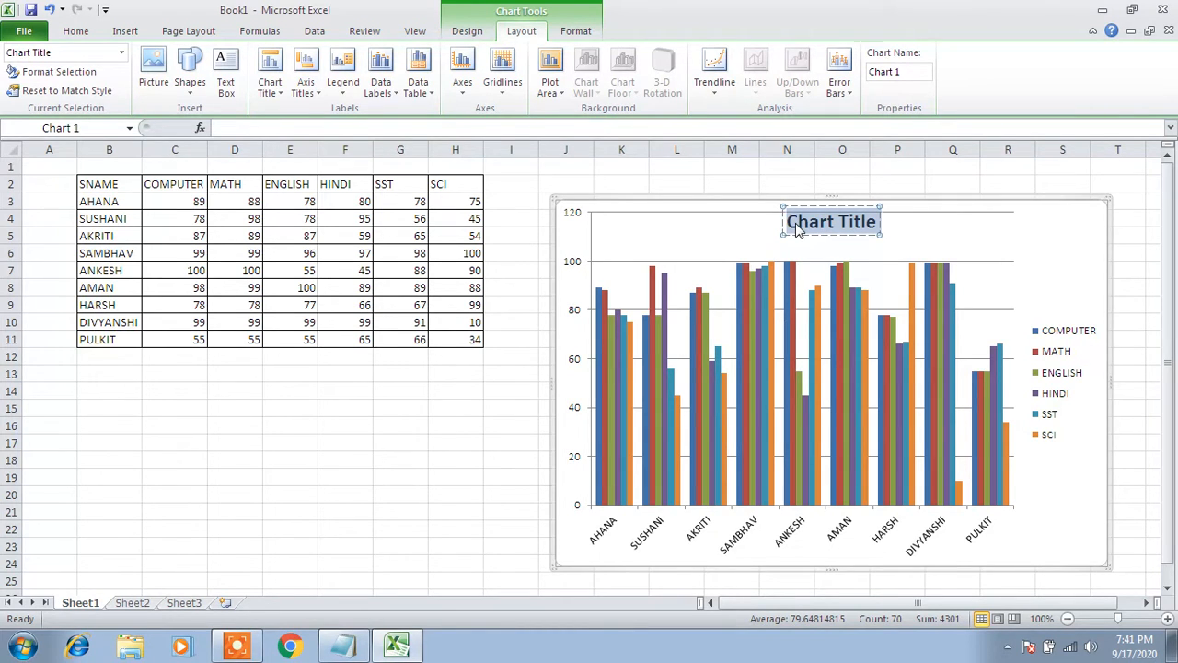
type("FINAL EX")
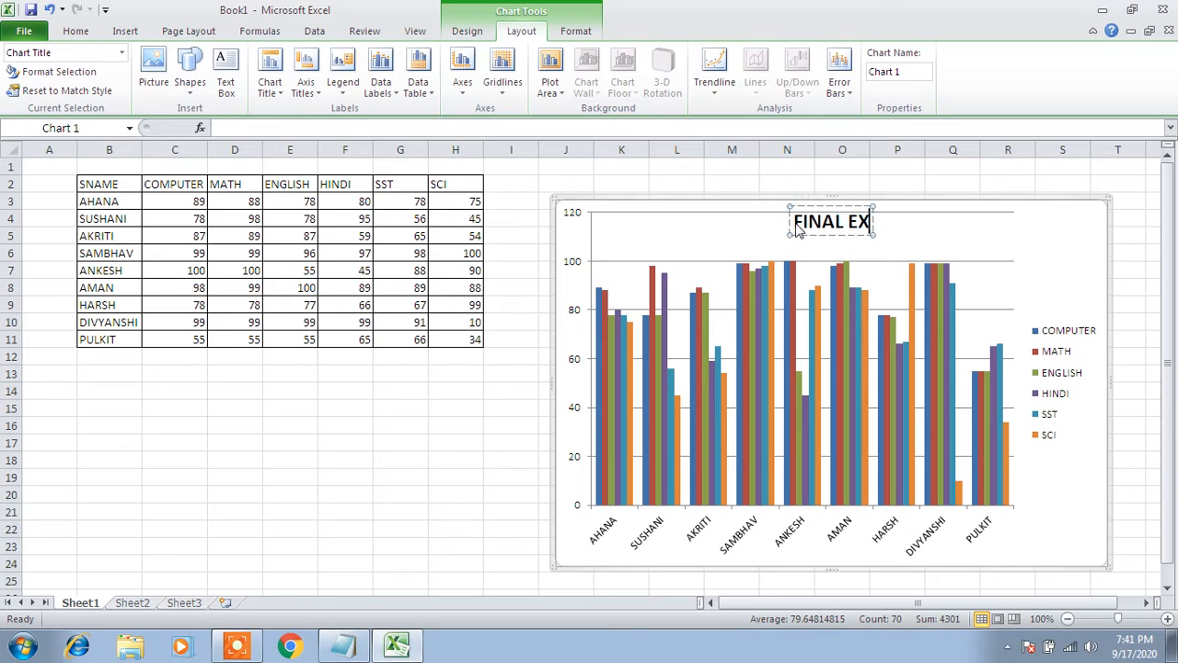
type("AM RESU")
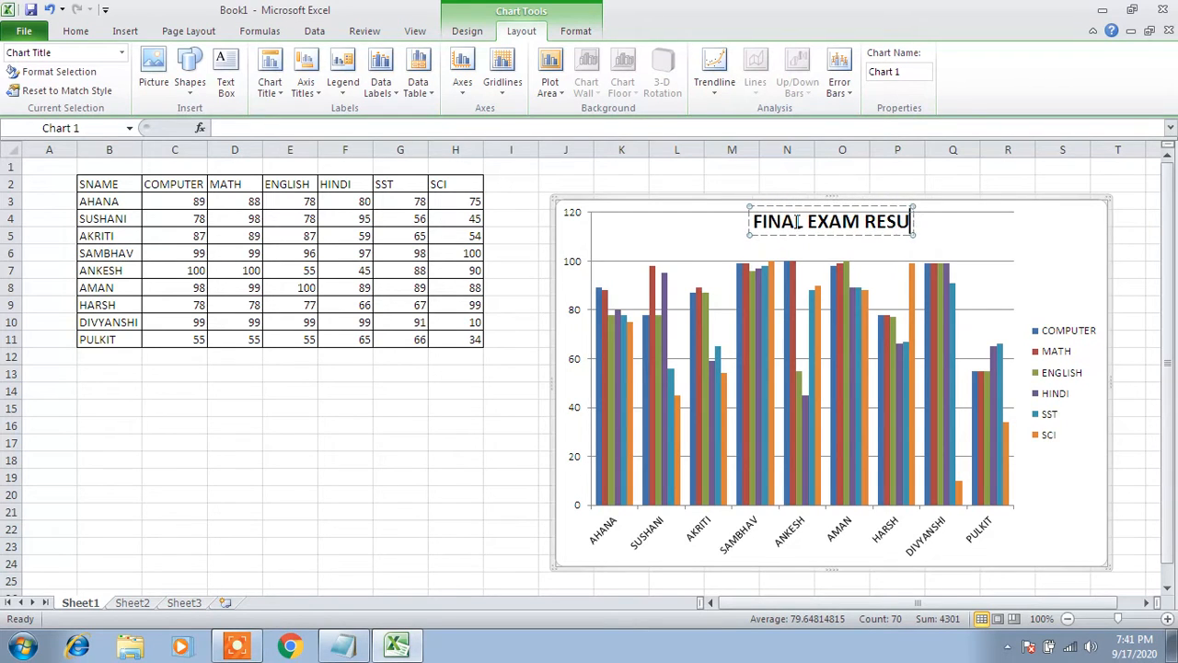
left_click(797, 224)
key("Right")
key("Right")
key("Right")
key("Right")
key("Right")
key("Right")
key("Right")
key("Right")
key("Right")
key("Right")
key("Right")
type("LT")
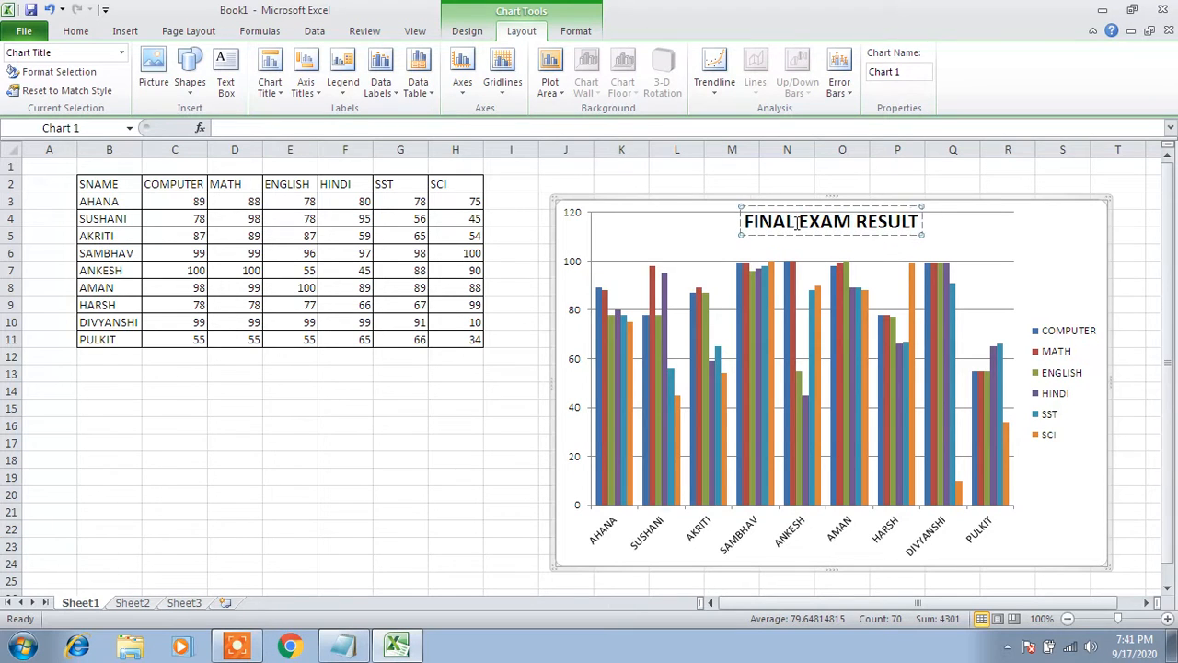
left_click(956, 235)
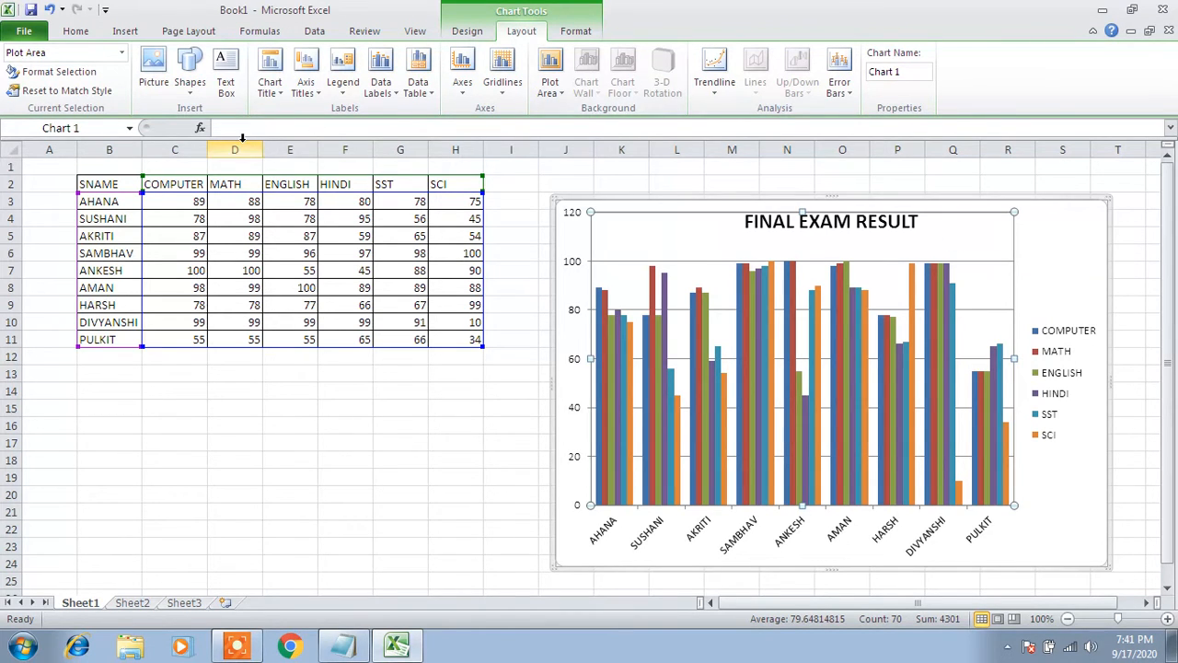
- Reposition the FINAL EXAM RESULT chart title using the Above Chart option
left_click(281, 96)
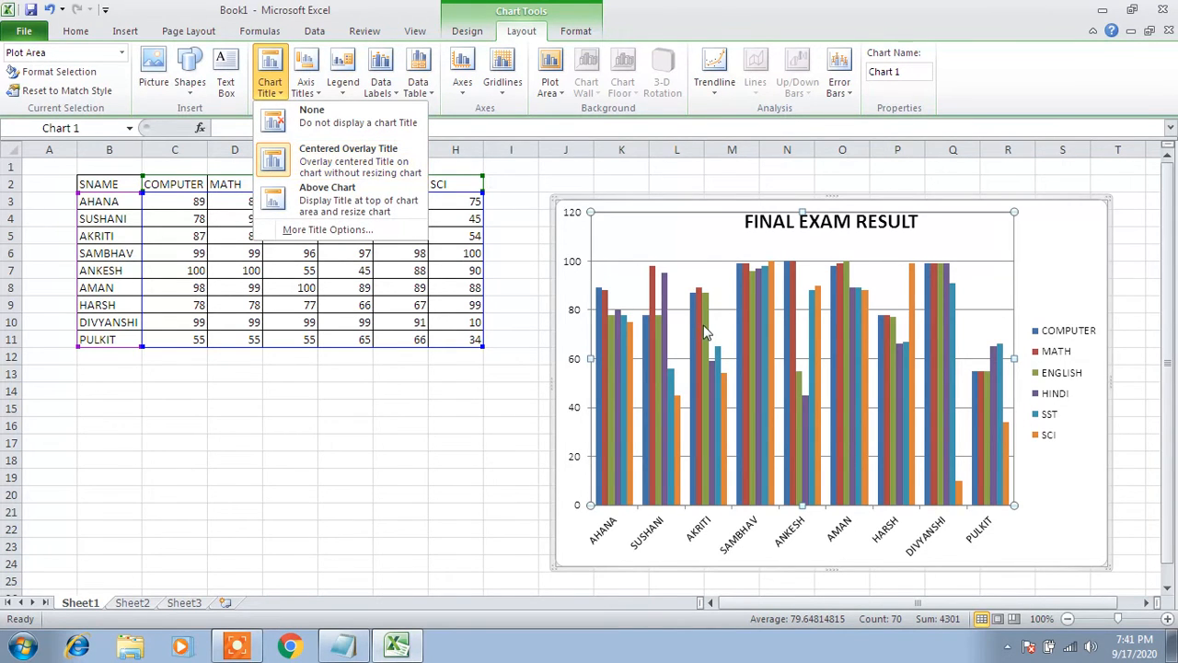
left_click(787, 225)
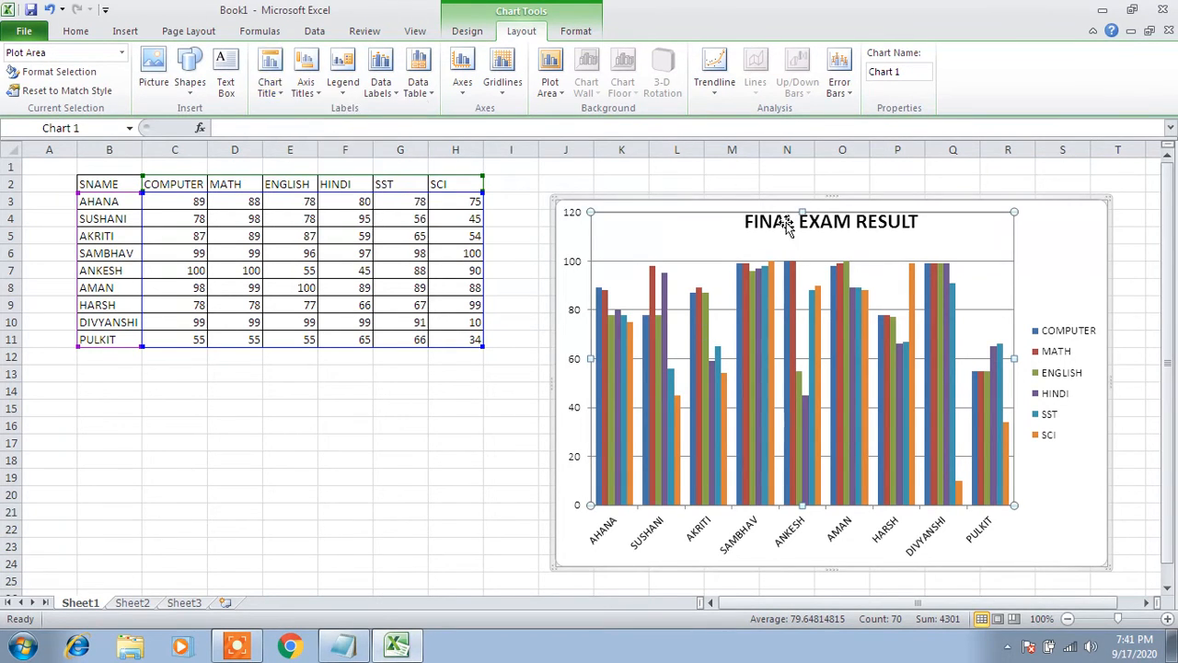
left_click(786, 223)
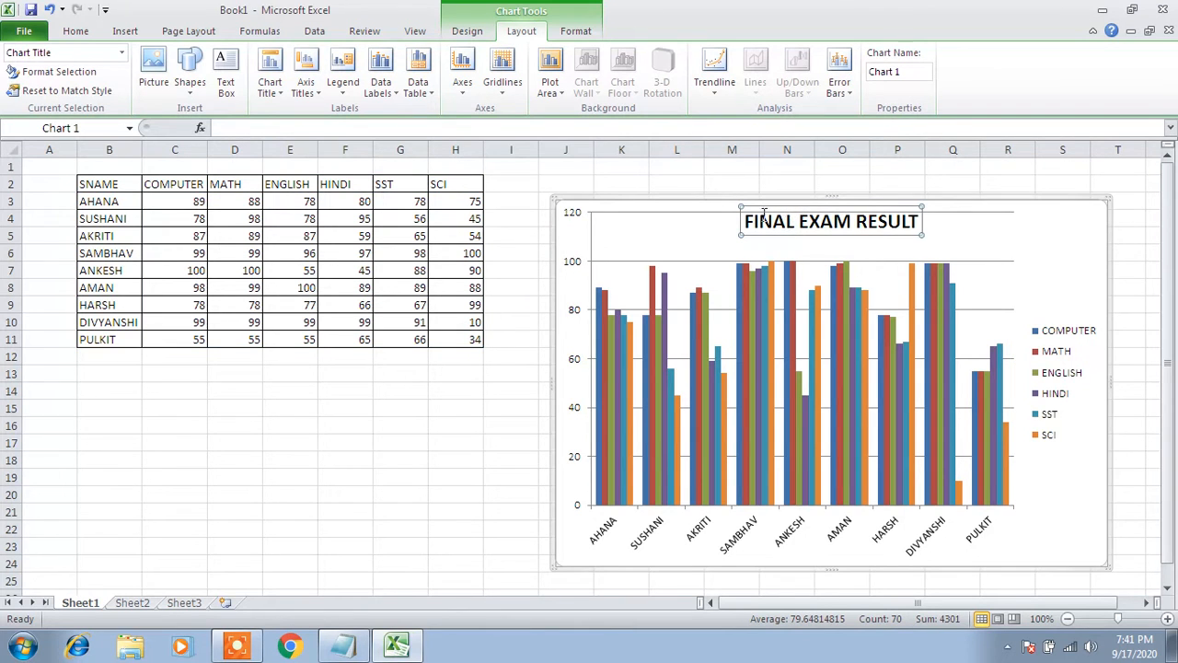
left_click(271, 85)
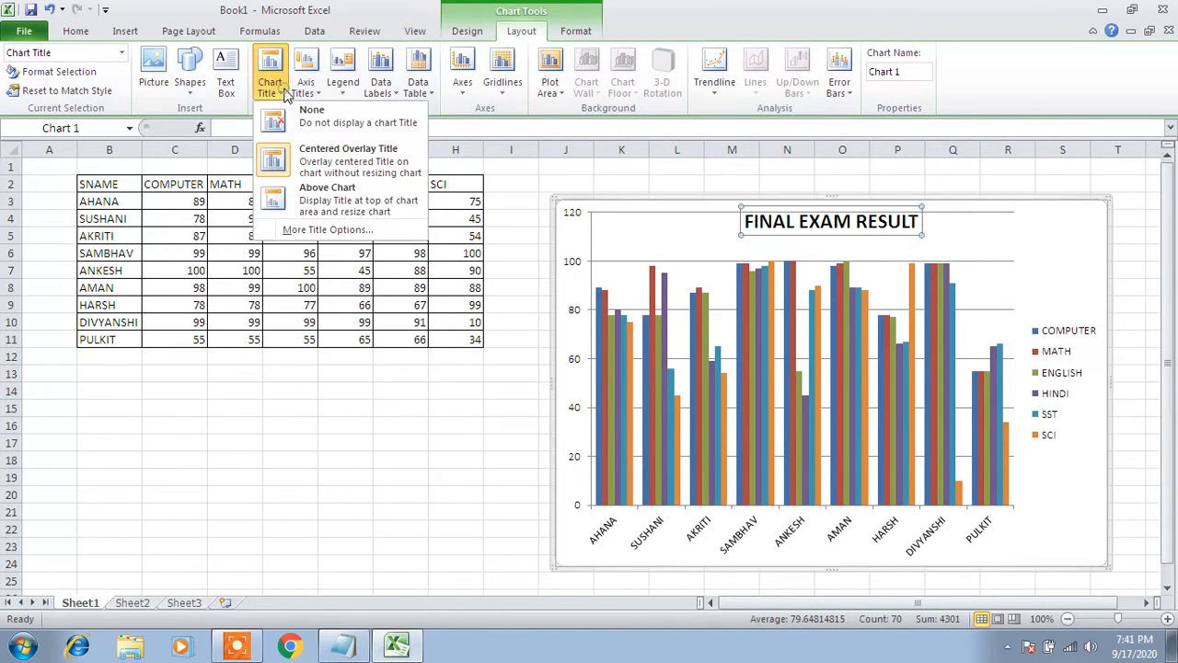
left_click(355, 206)
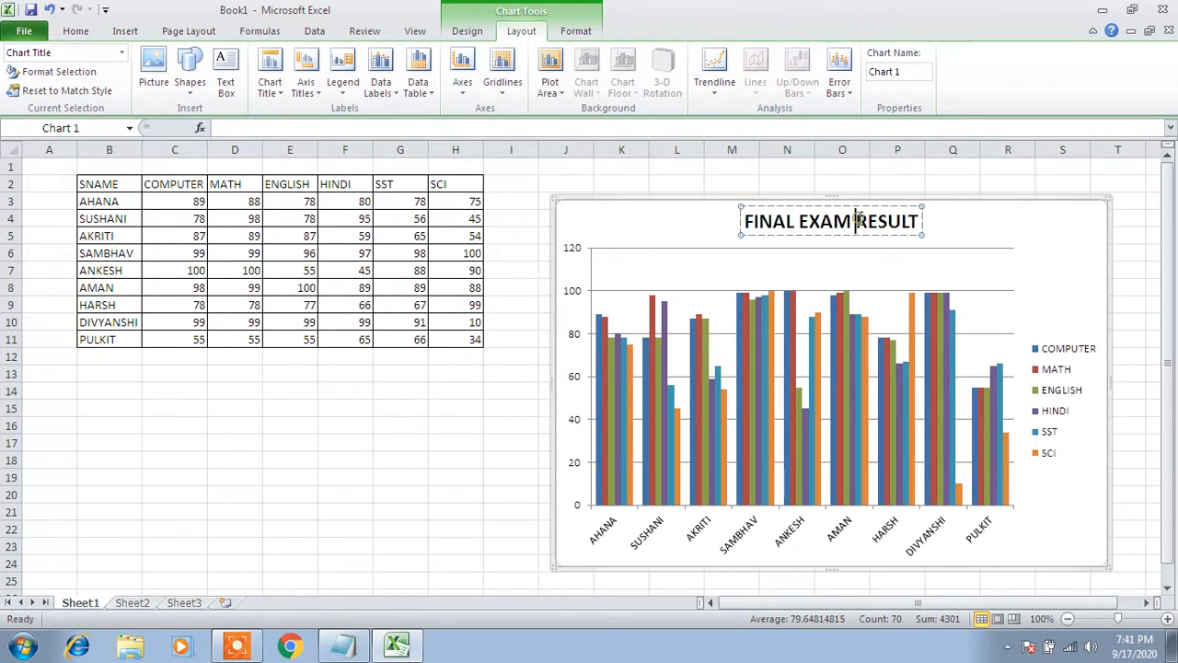
- Colour the chart title text dark orange and give the title a light green fill
triple_click(858, 221)
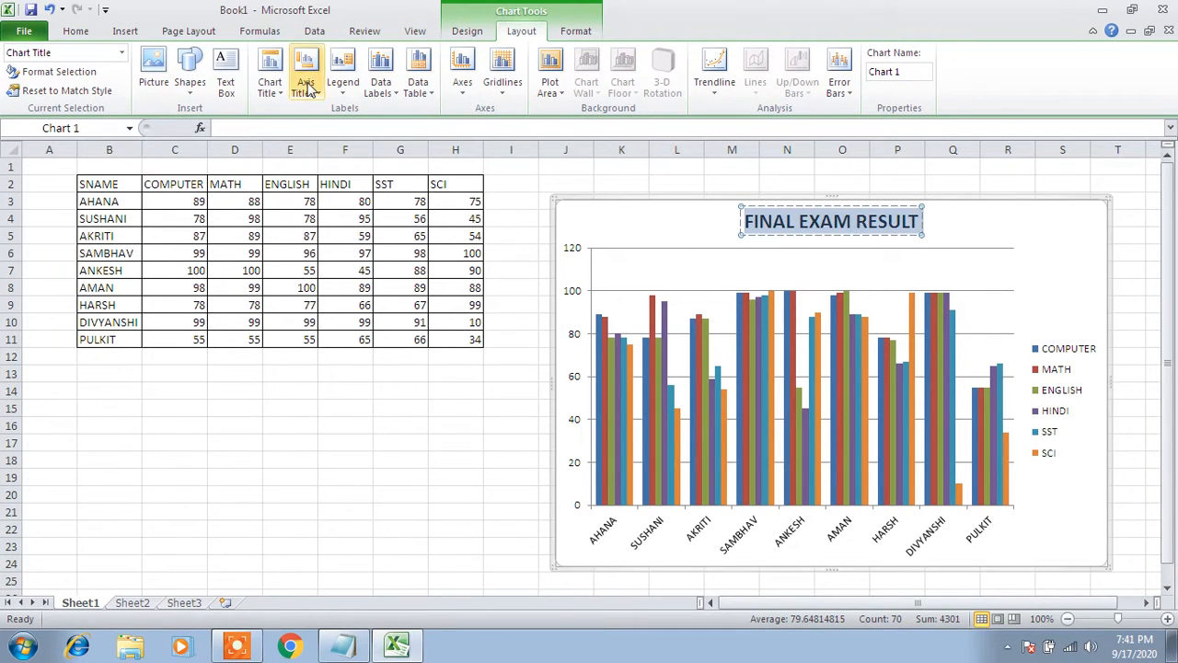
left_click(74, 32)
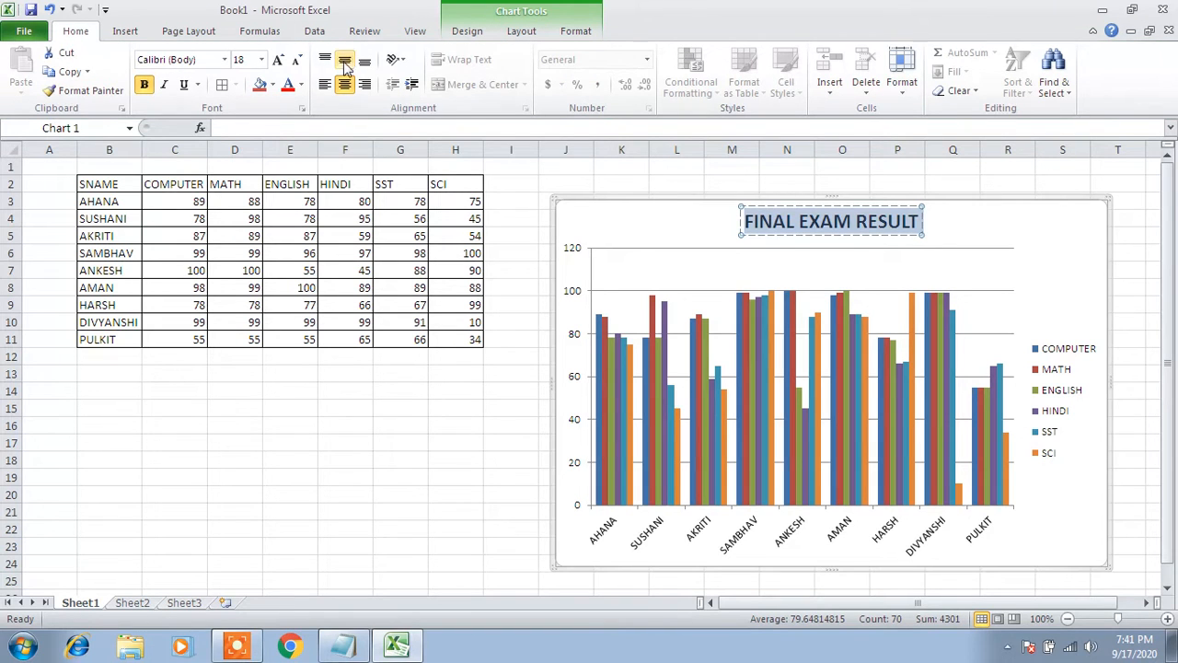
left_click(301, 85)
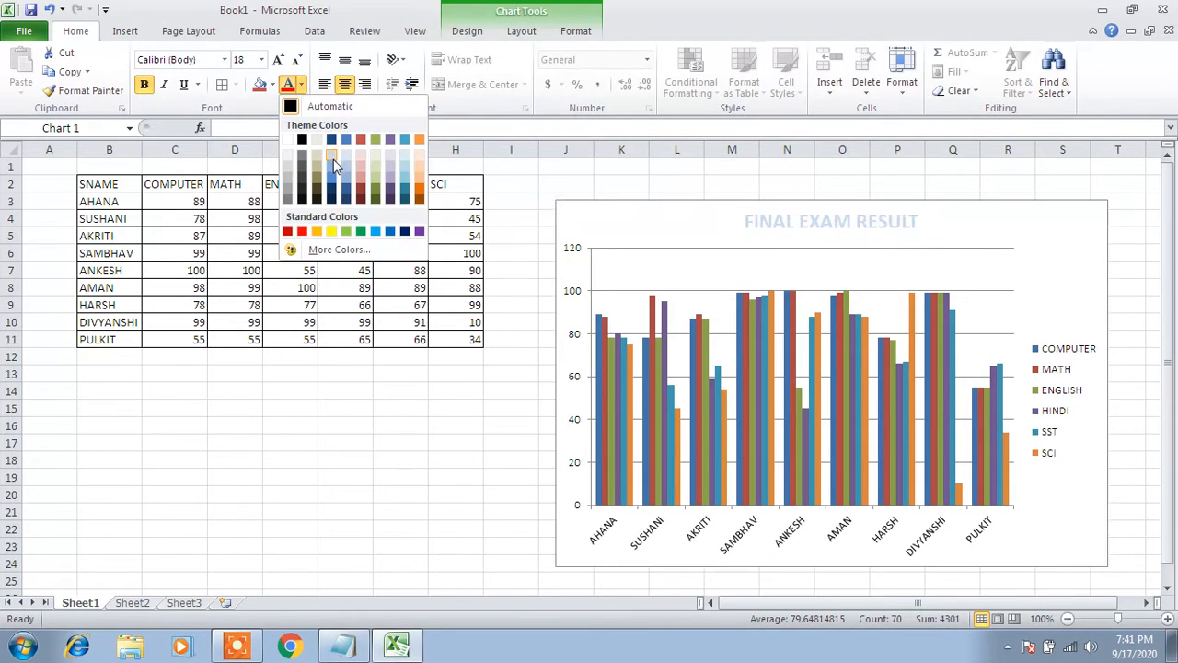
left_click(420, 193)
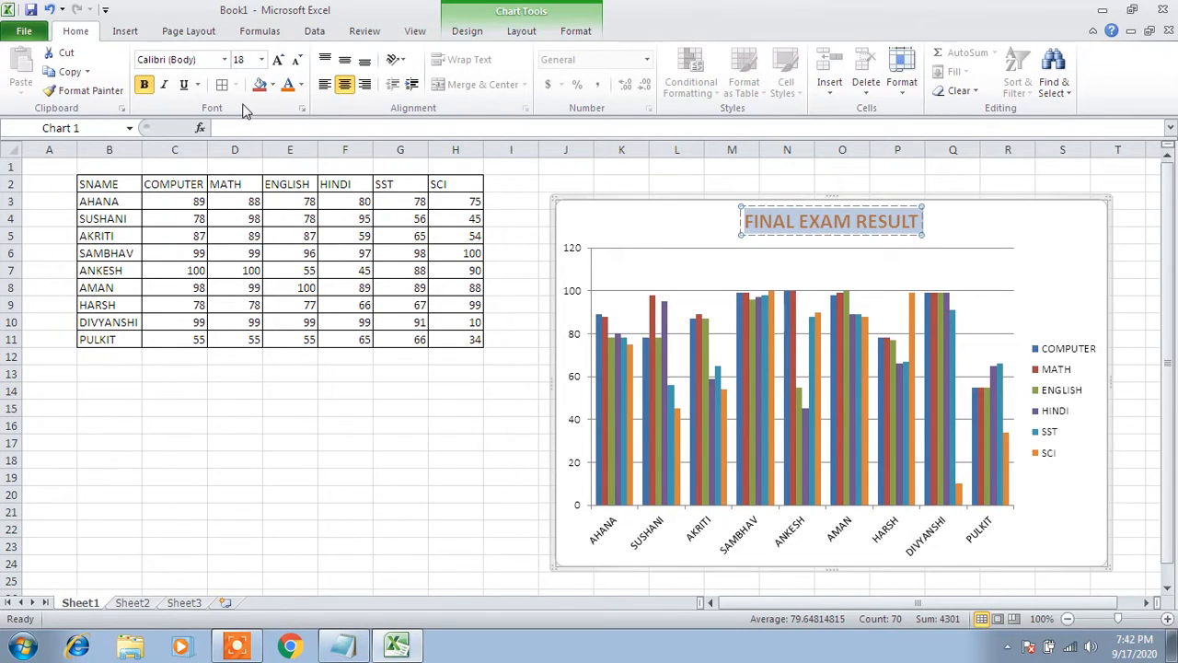
left_click(273, 86)
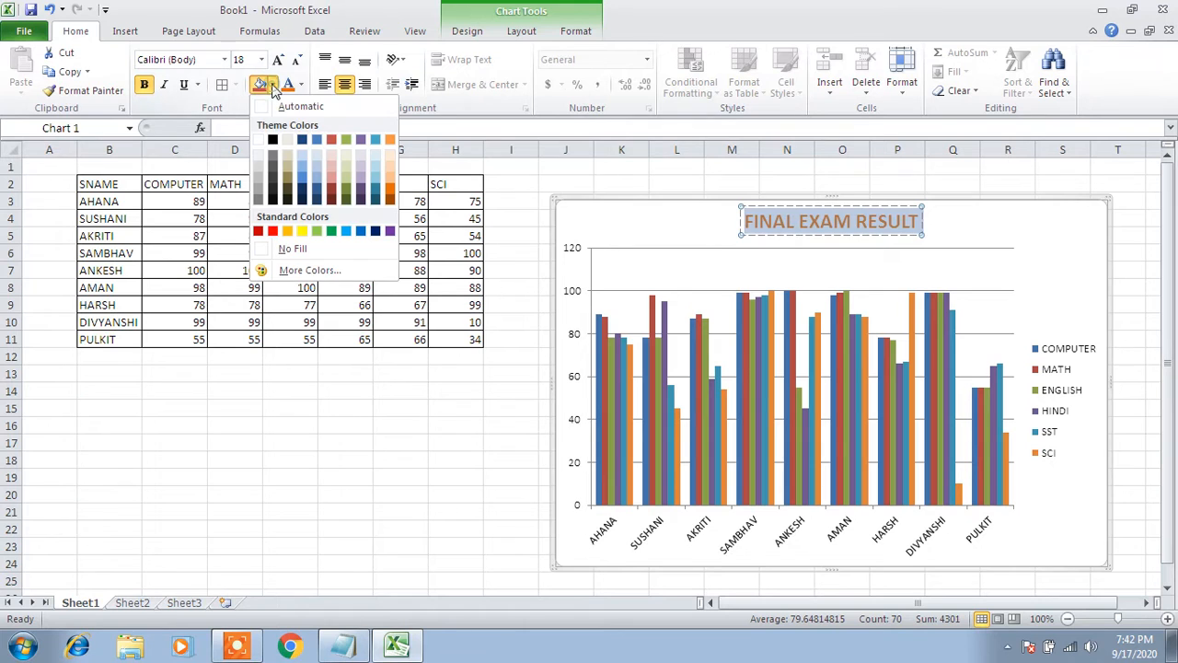
left_click(317, 231)
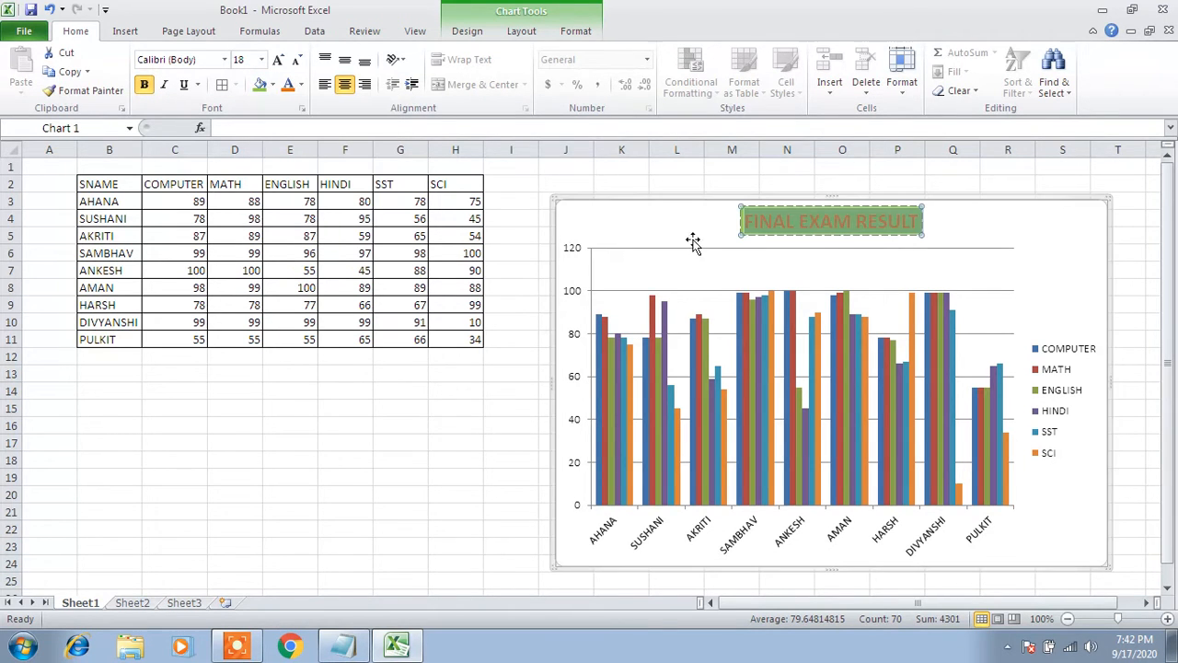
left_click(1031, 235)
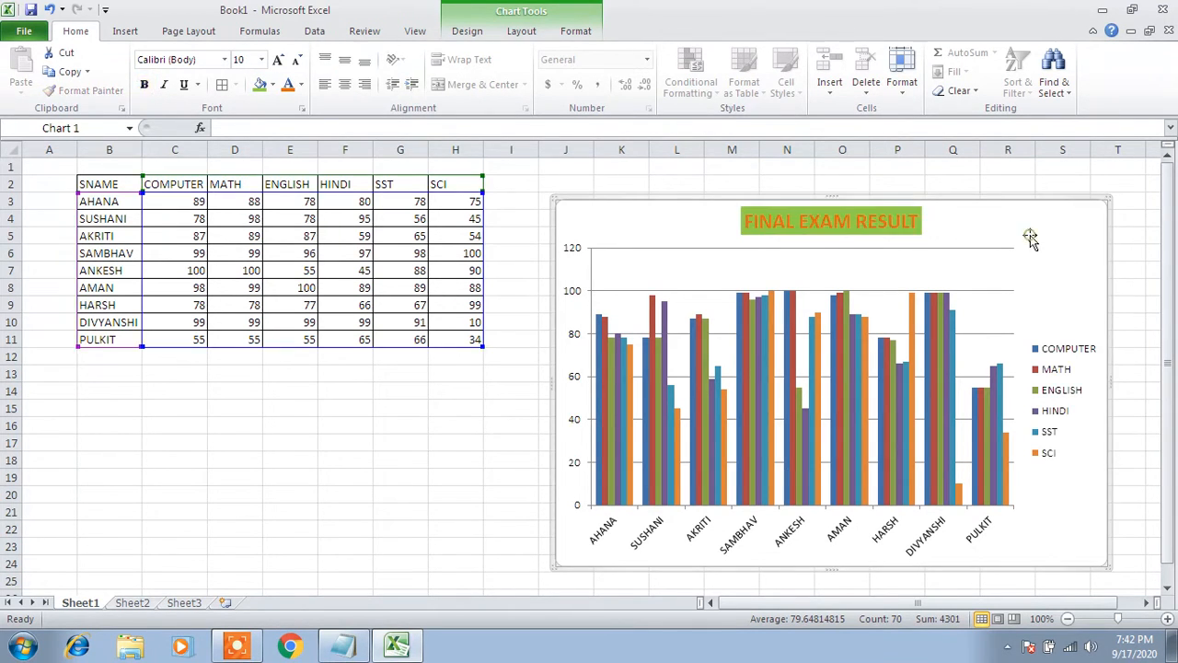
- Switch to Notepad and add the heading ADDING AXIS TITLE with a dashed line beneath it, leaving a blank line after the existing notes
left_click(359, 650)
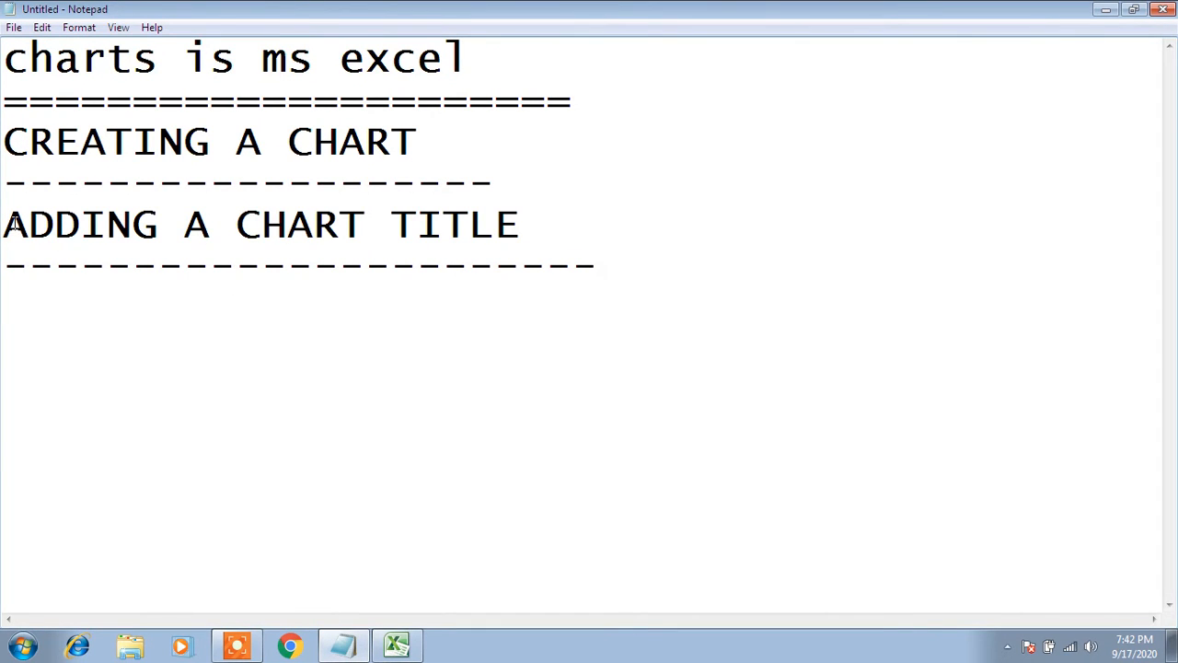
left_click_drag(3, 225, 541, 233)
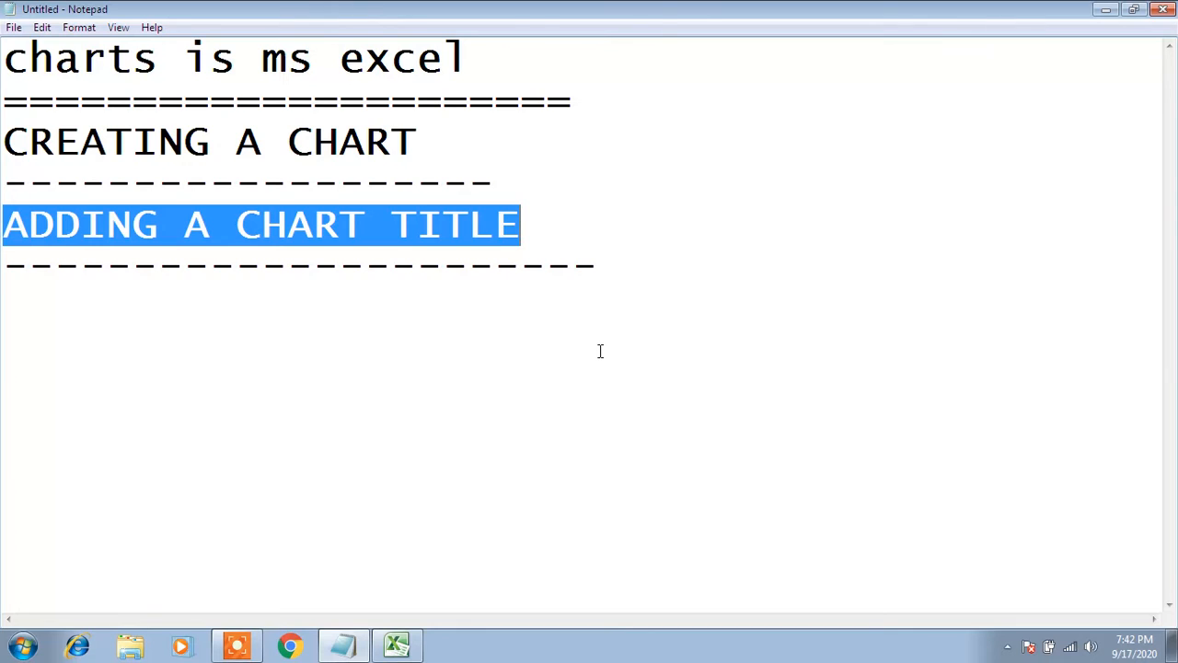
left_click(628, 268)
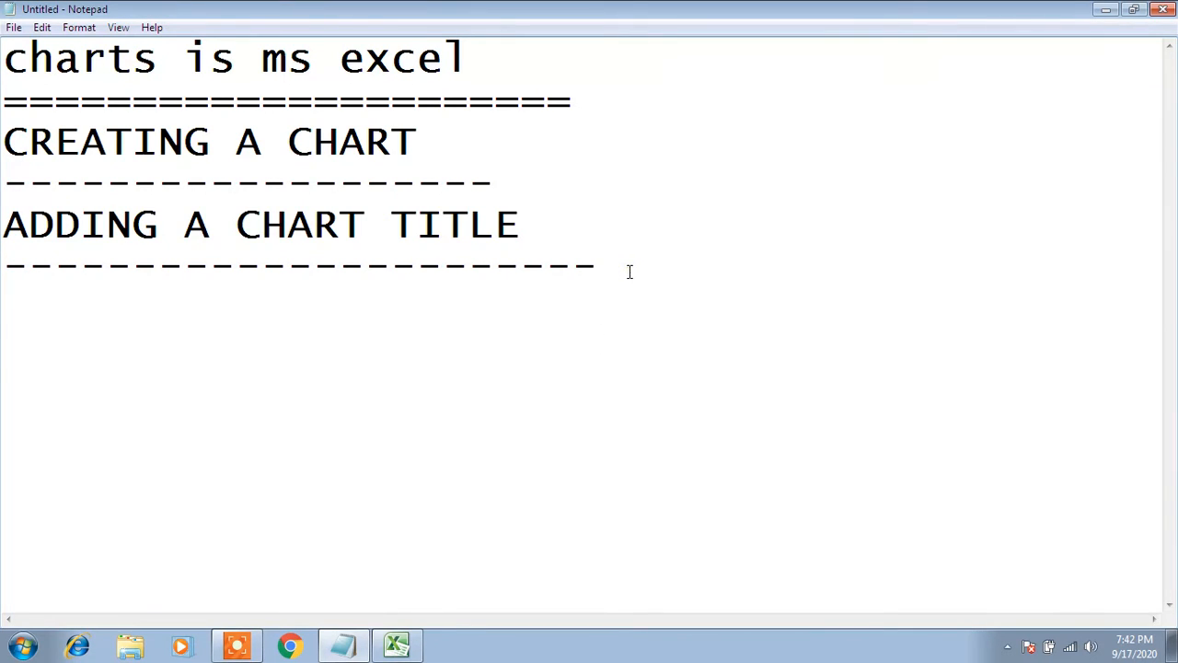
key("Return")
key("Return")
type("ADDI")
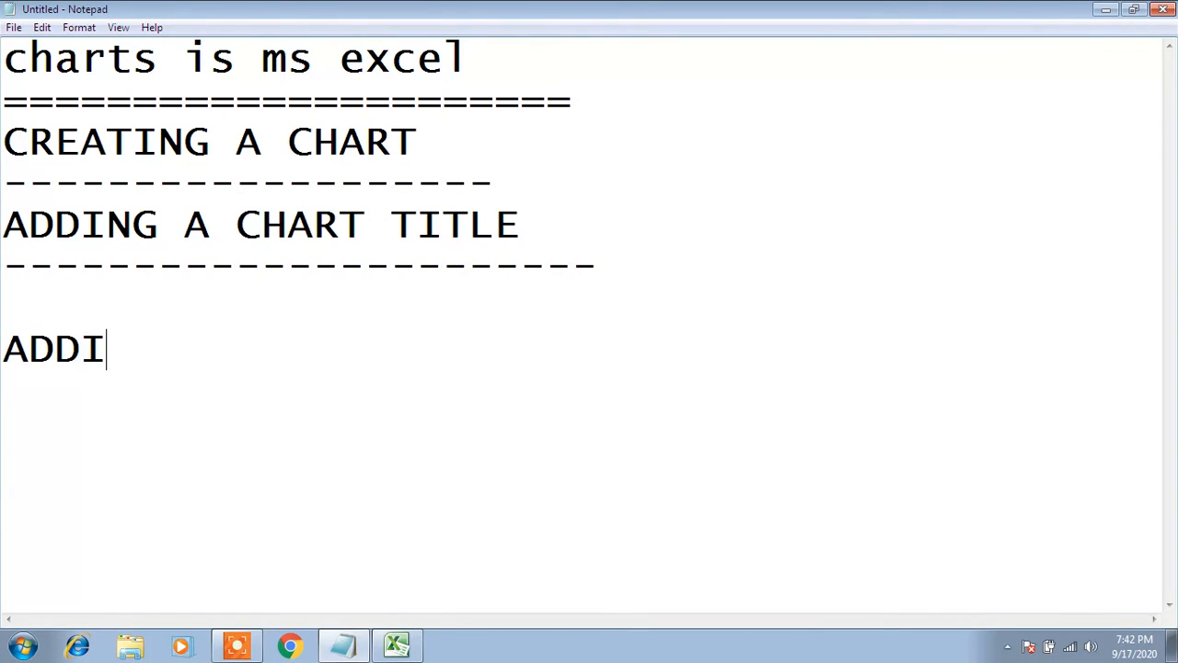
type("NG A")
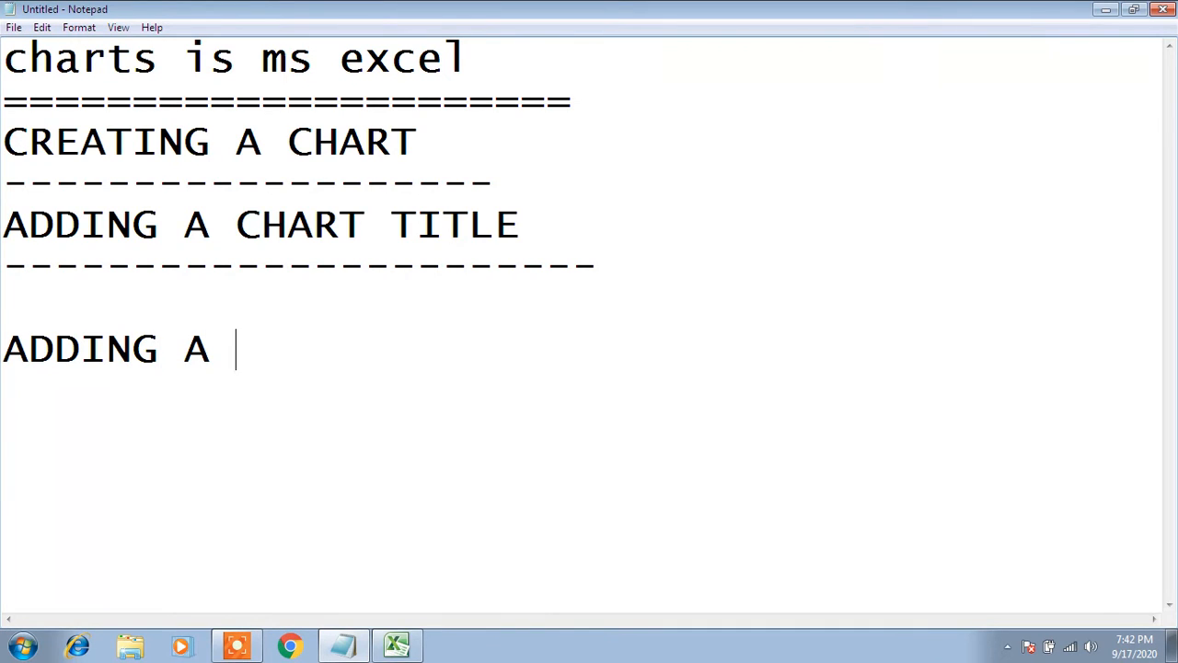
key("BackSpace")
type("XIS ")
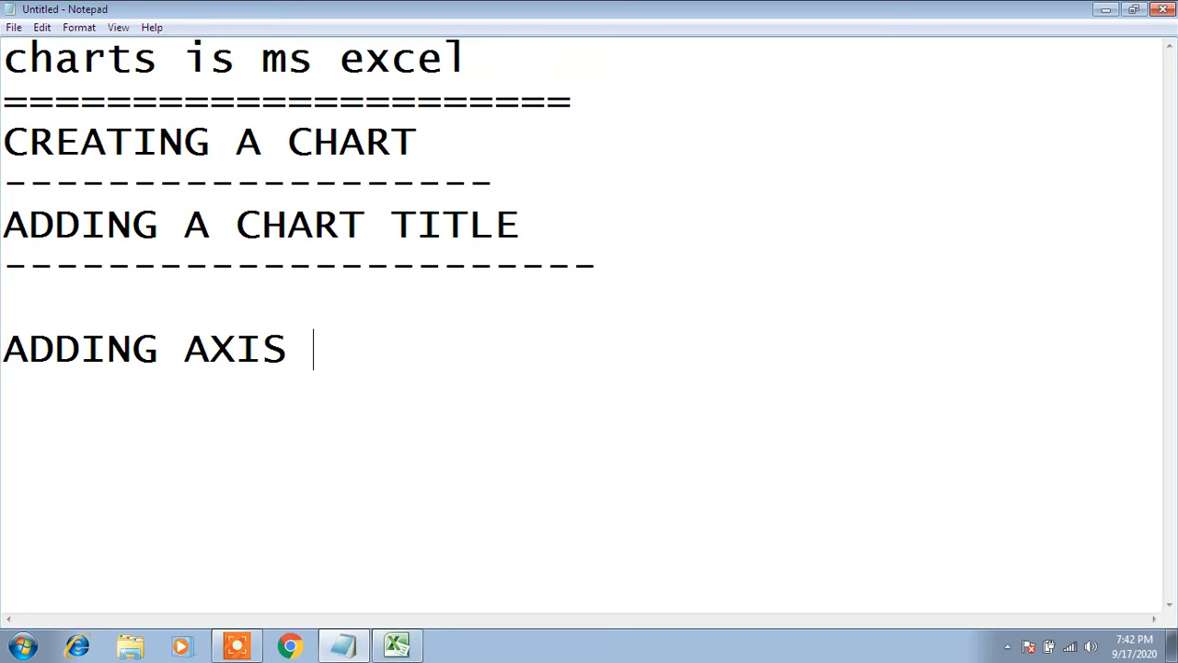
type("TITLE")
key("Return")
type("-")
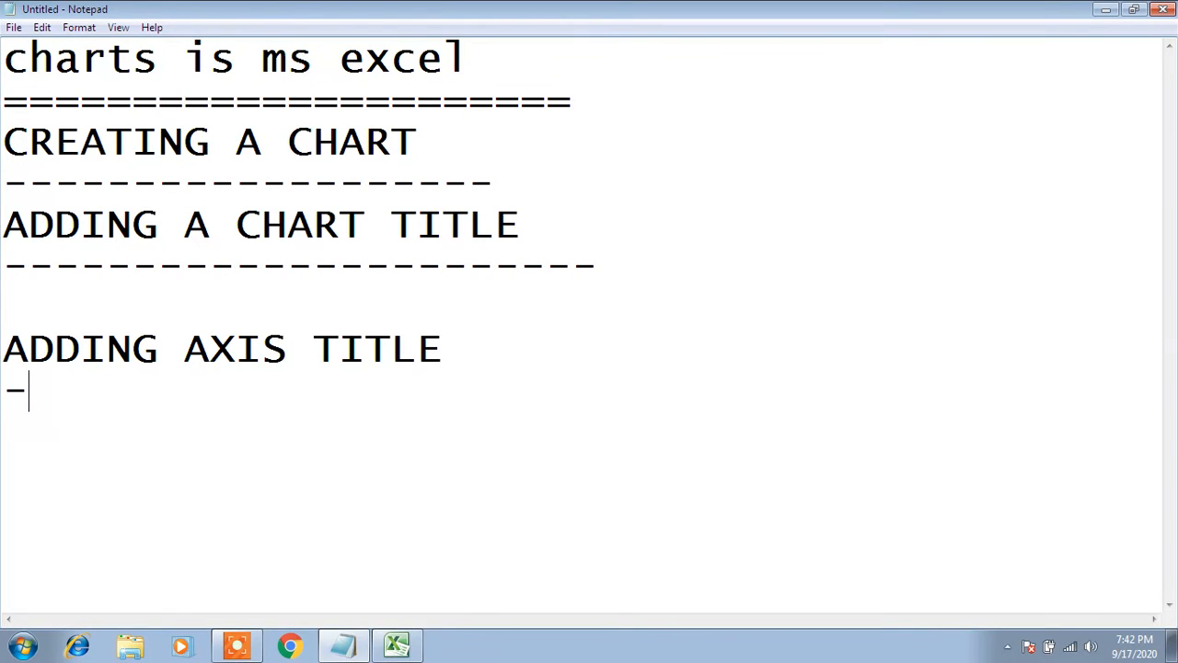
type("-----------------------")
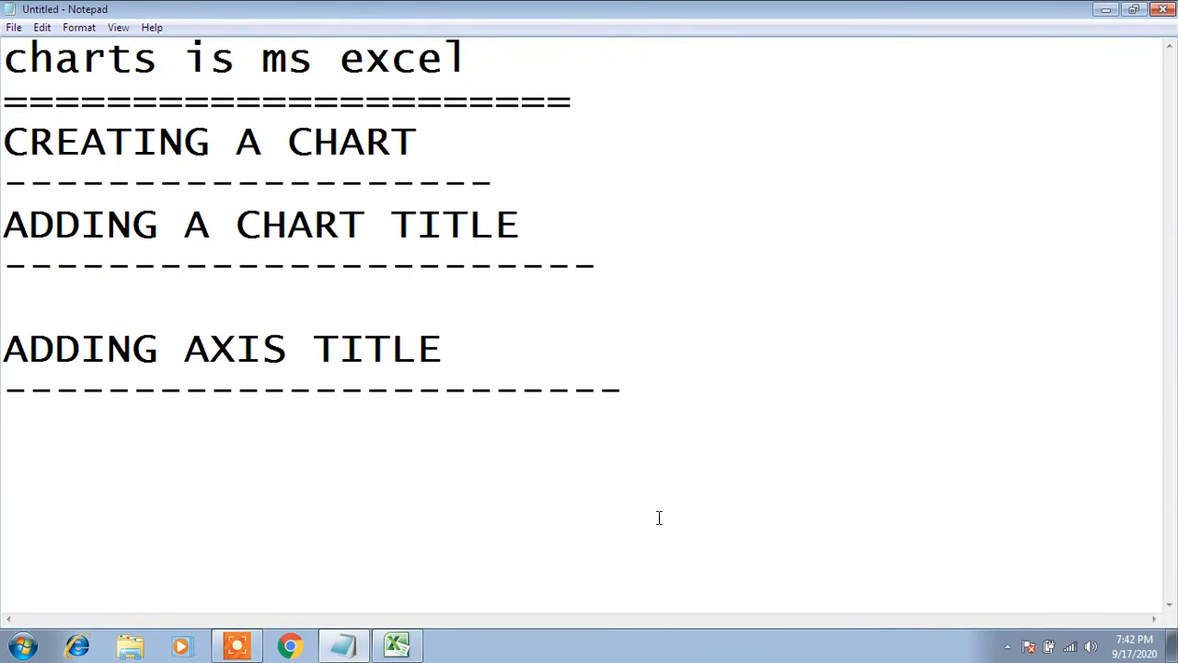
left_click(420, 634)
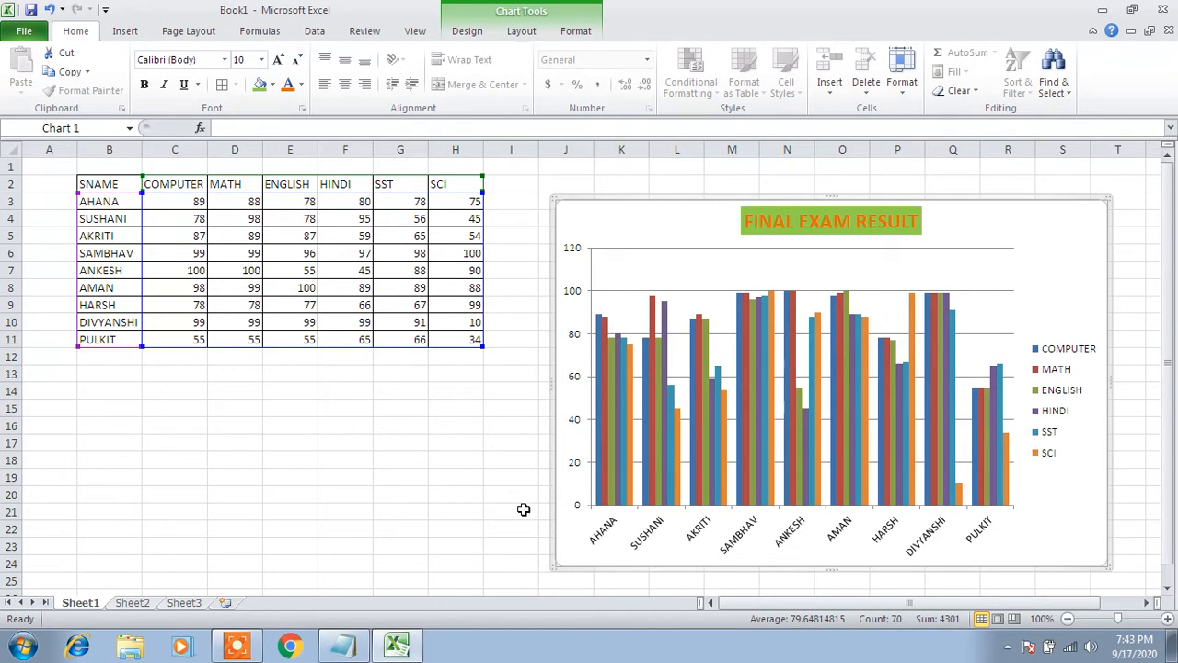
left_click(343, 644)
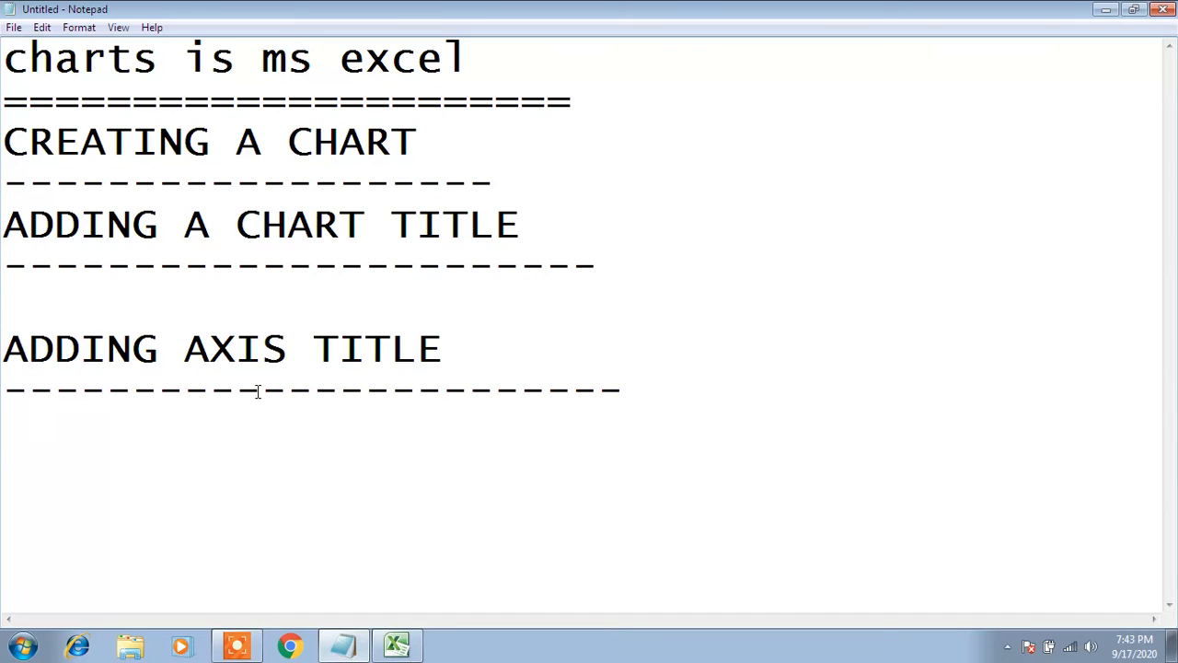
left_click_drag(2, 348, 476, 331)
left_click(484, 329)
- Switch back to Excel and add a primary horizontal axis title with the Title Below Axis option
left_click(397, 644)
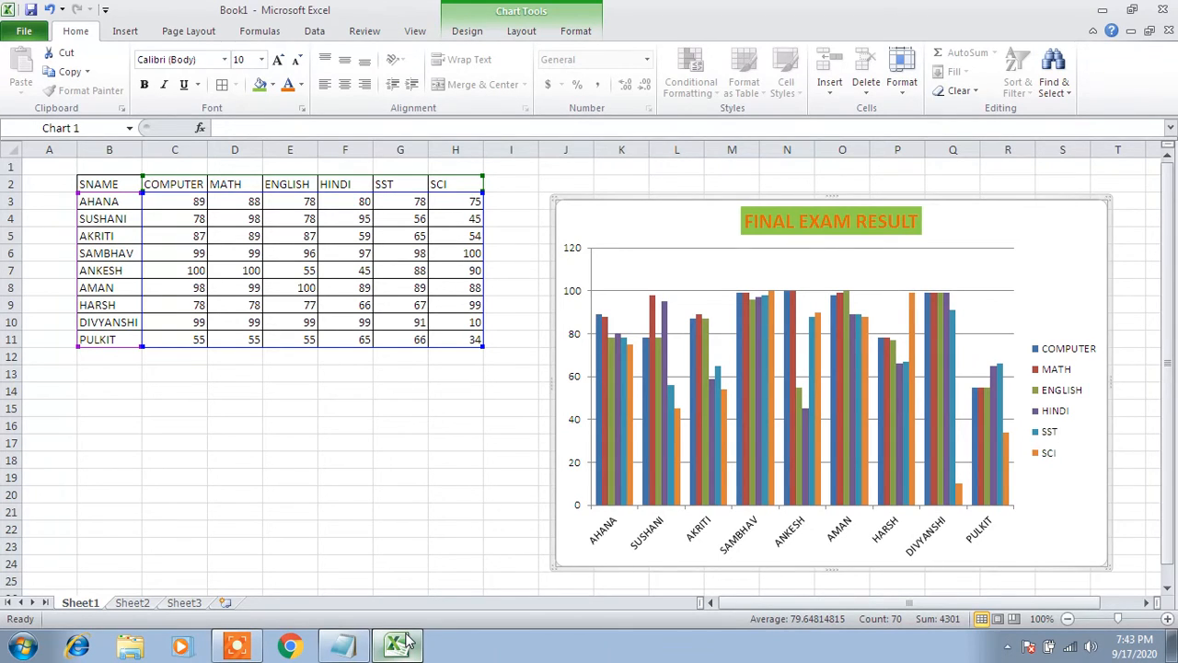
left_click(520, 32)
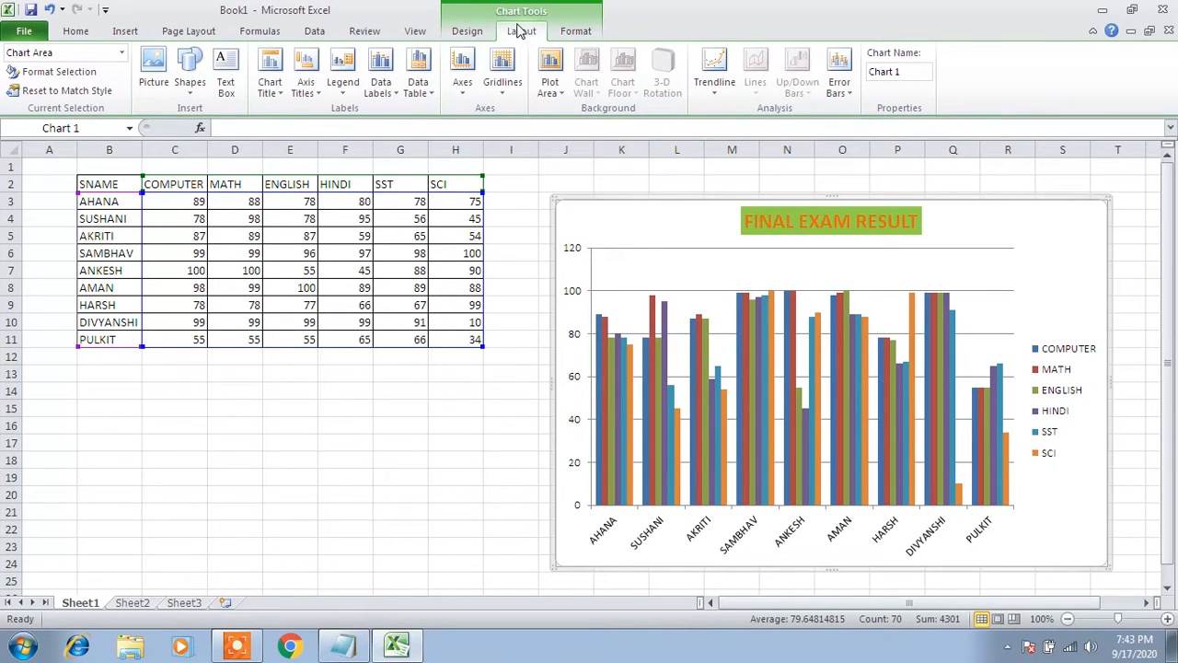
left_click(319, 97)
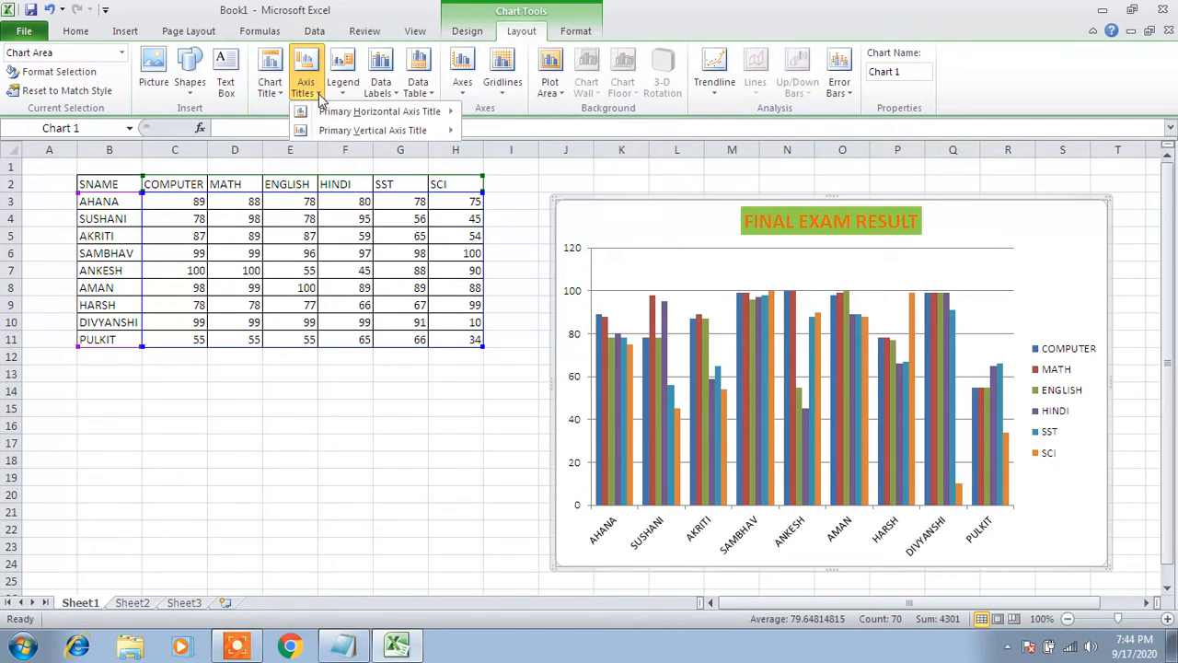
mouse_move(347, 114)
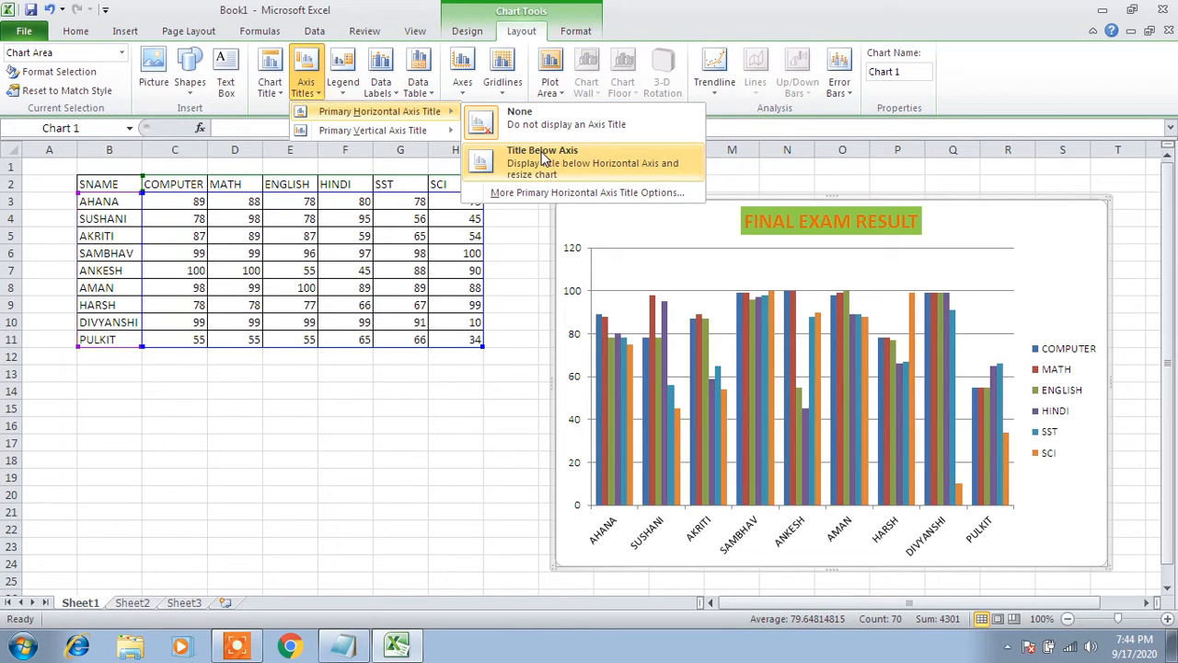
left_click(558, 166)
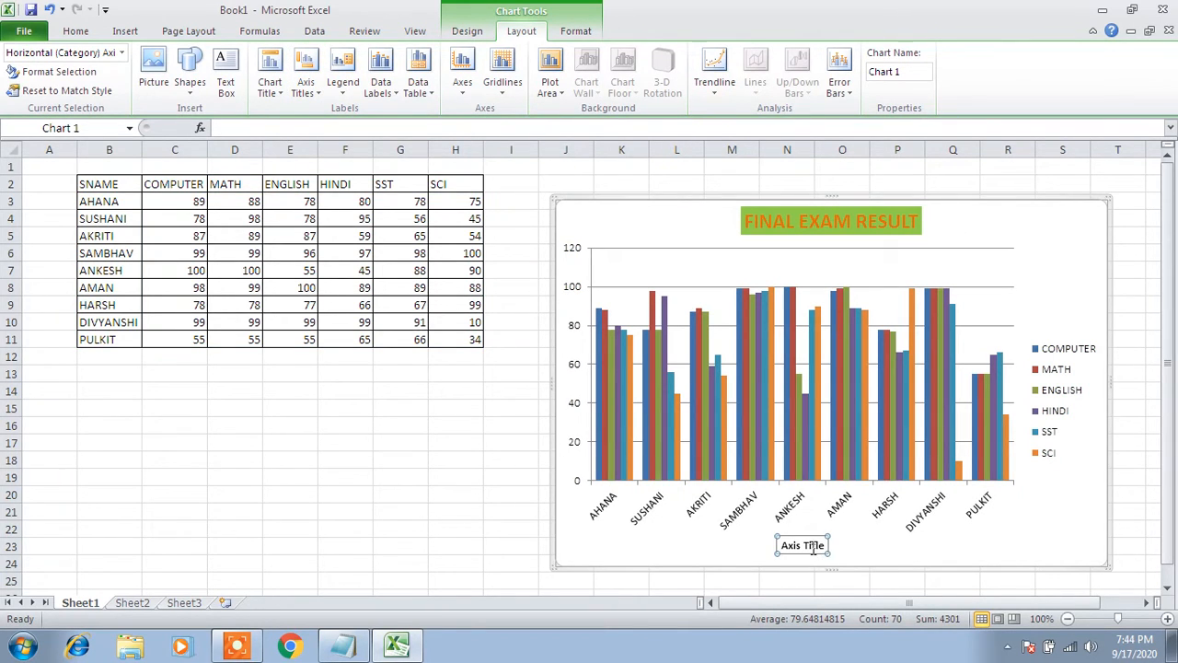
- Replace the placeholder text of the horizontal axis title with NAME OF STUDENT
left_click(814, 547)
triple_click(813, 548)
type("NAME")
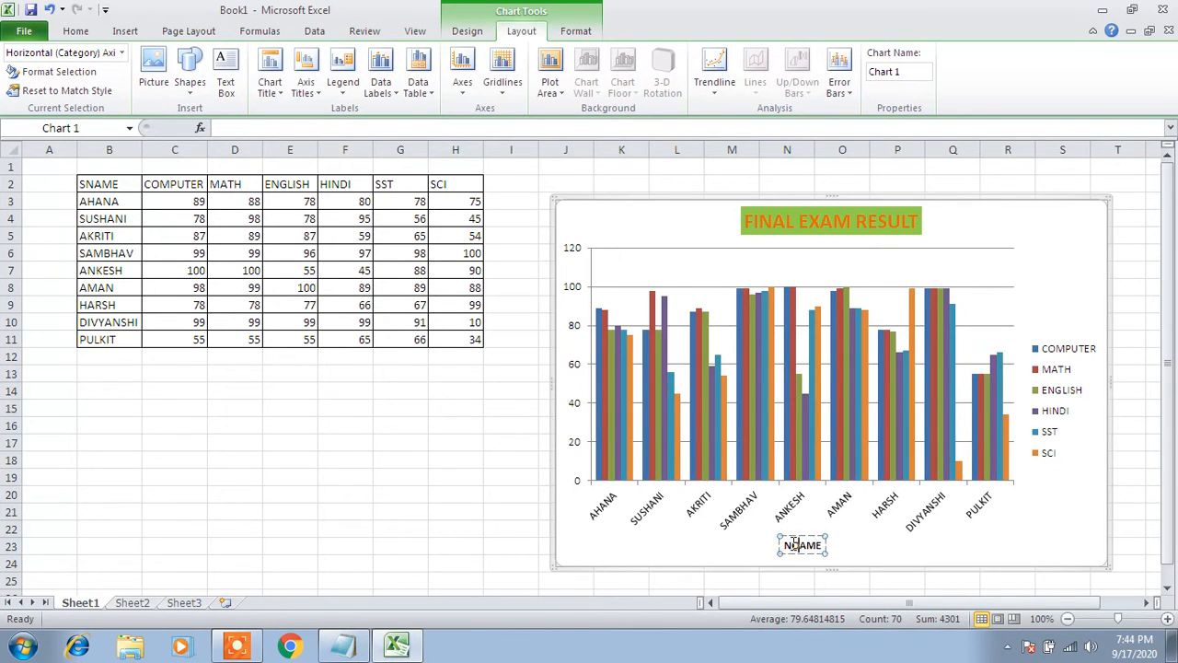
key("Right")
key("Left")
key("BackSpace")
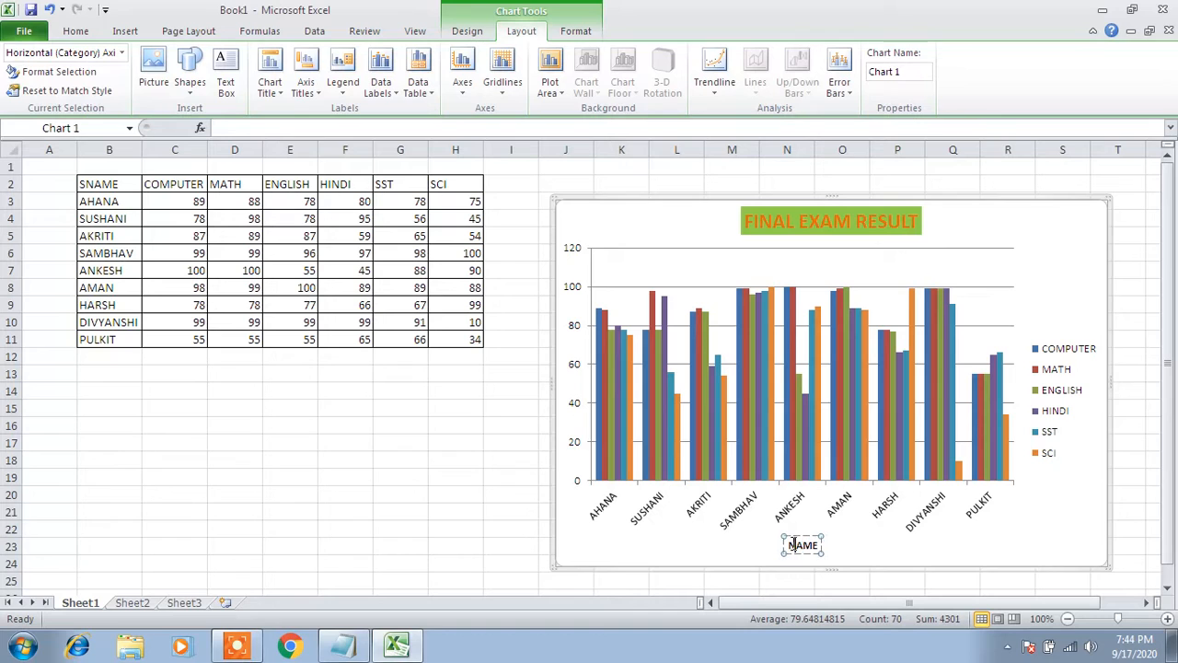
key("Right")
key("Right")
key("Right")
type("OF STUDE")
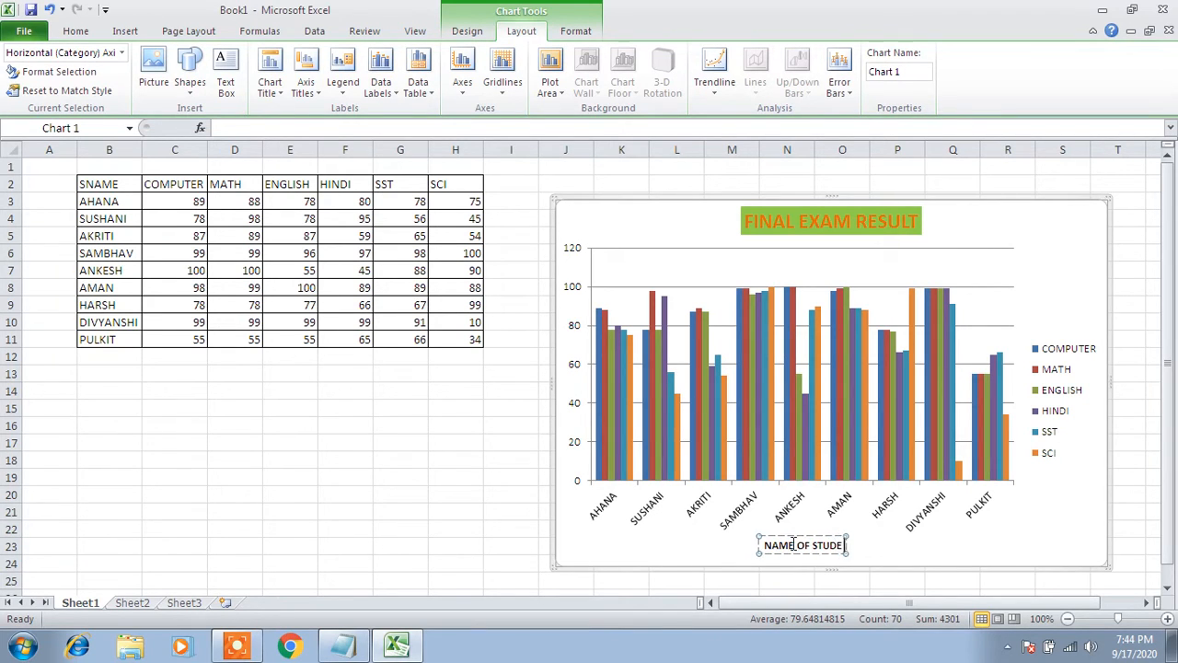
type("NT")
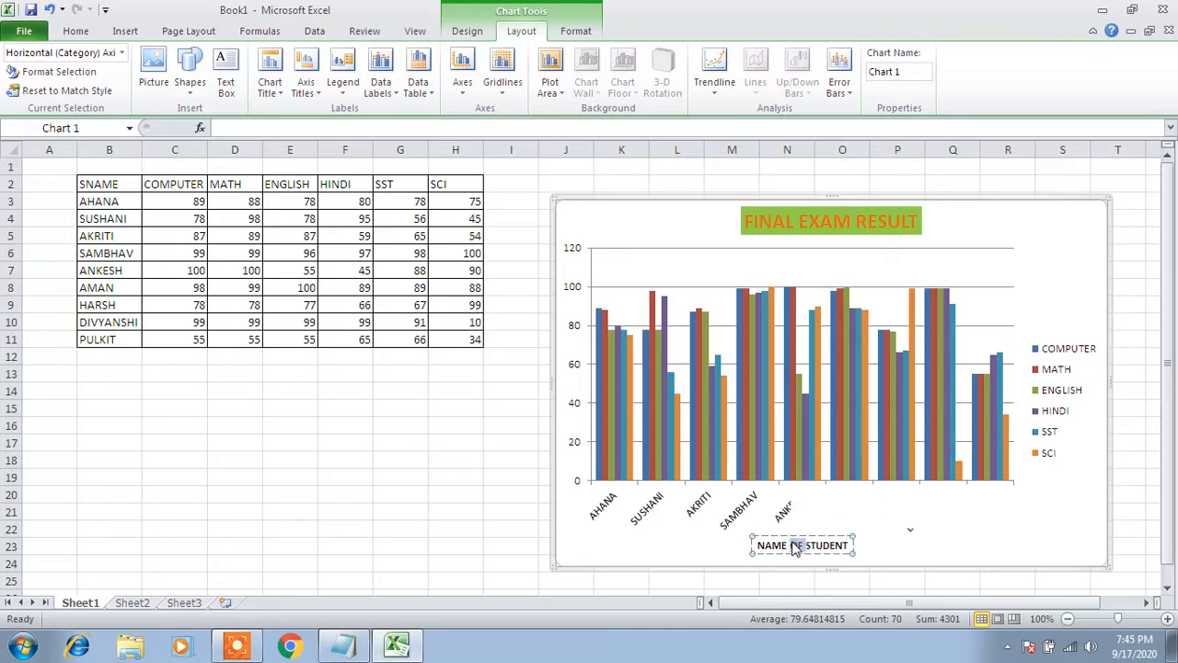
- Colour the horizontal axis title text light blue and give it a light orange fill
triple_click(794, 547)
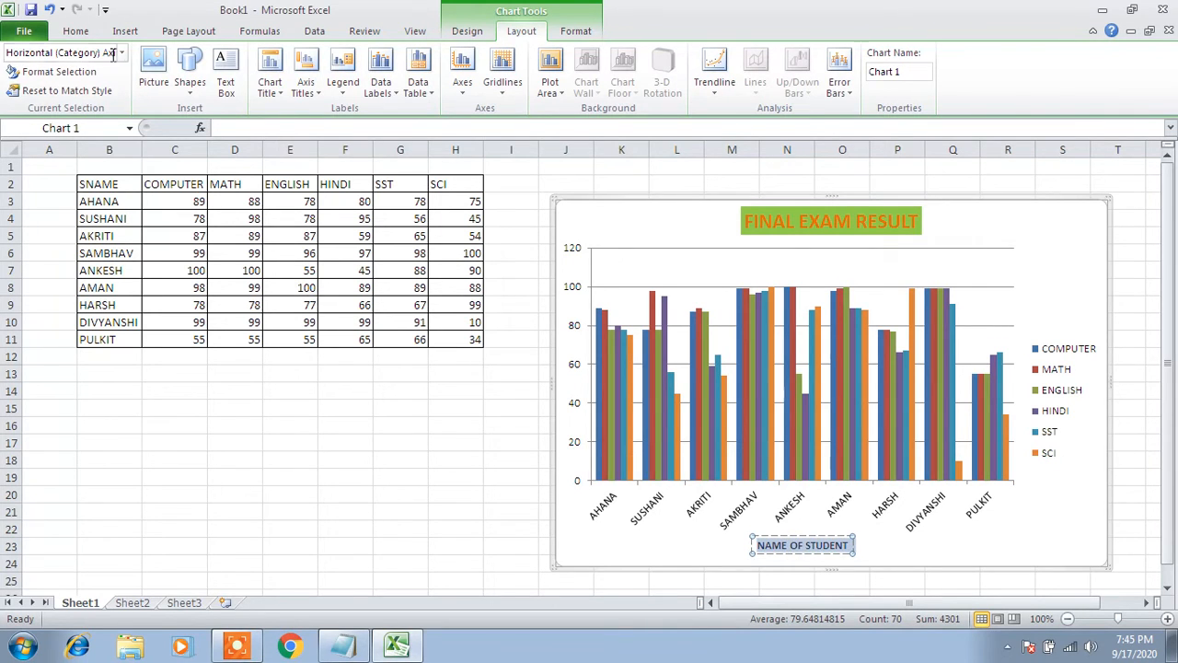
left_click(76, 30)
left_click(299, 85)
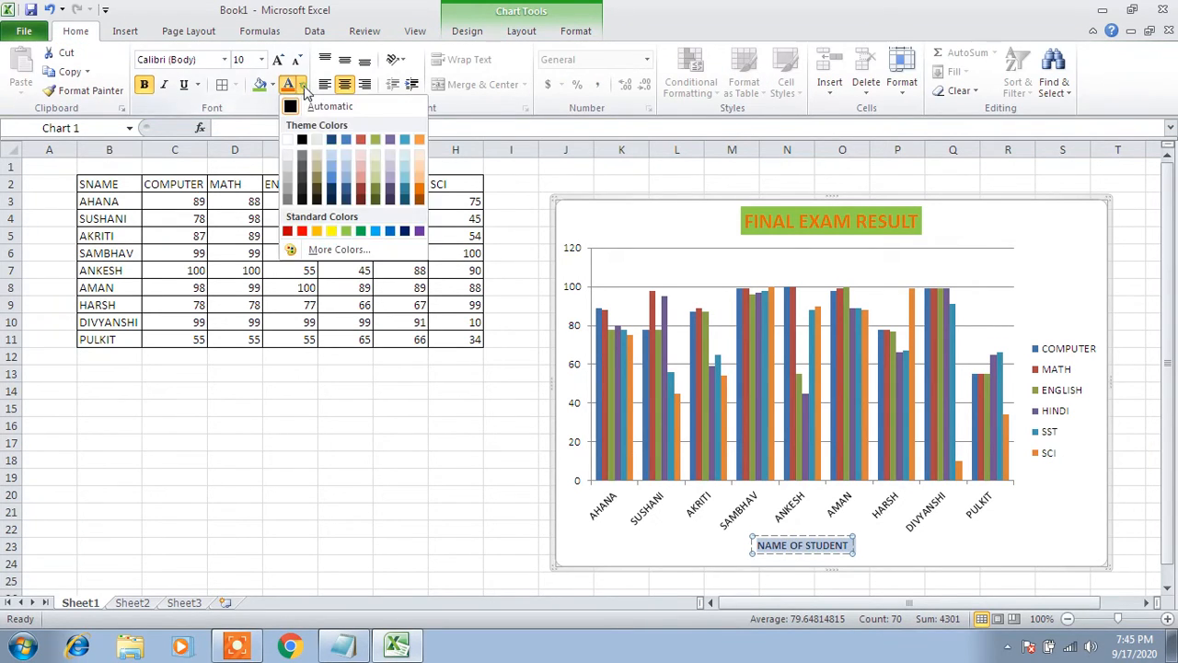
left_click(380, 232)
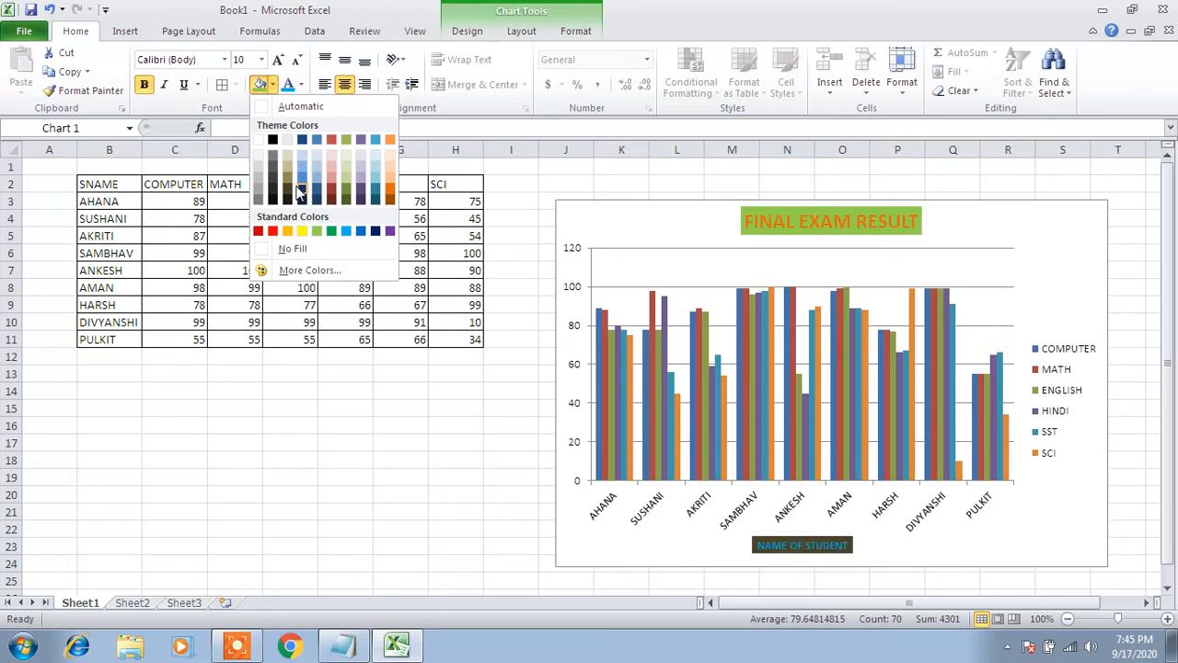
left_click(386, 174)
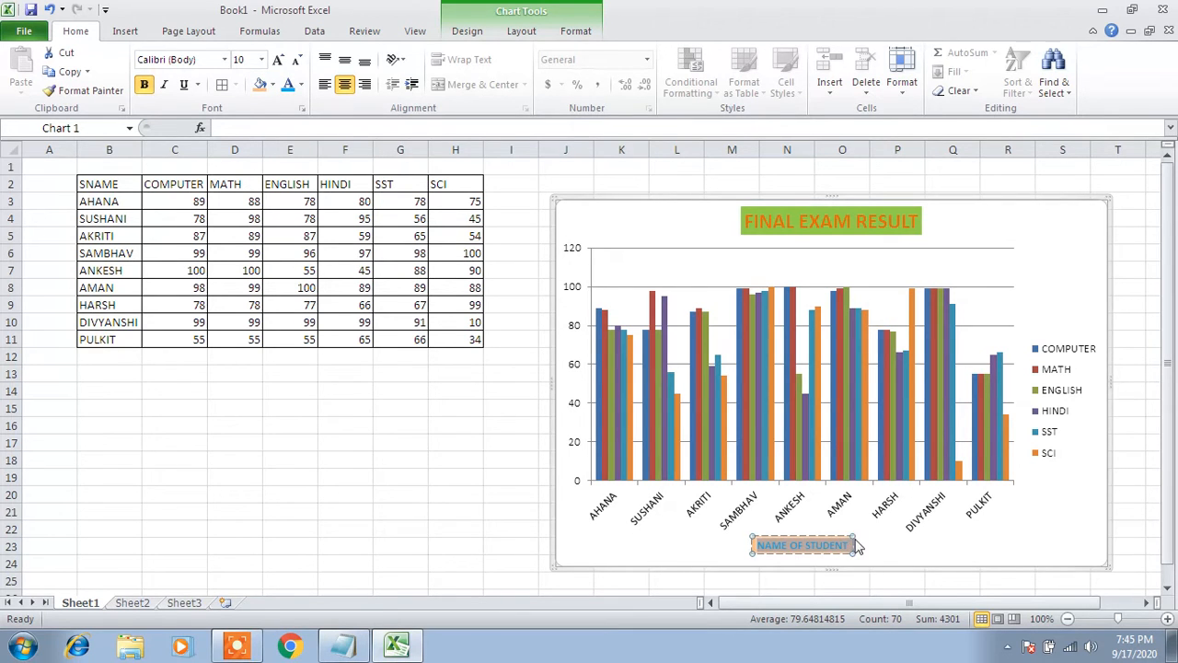
- Increase the font size of the NAME OF STUDENT axis title to 14
left_click(891, 543)
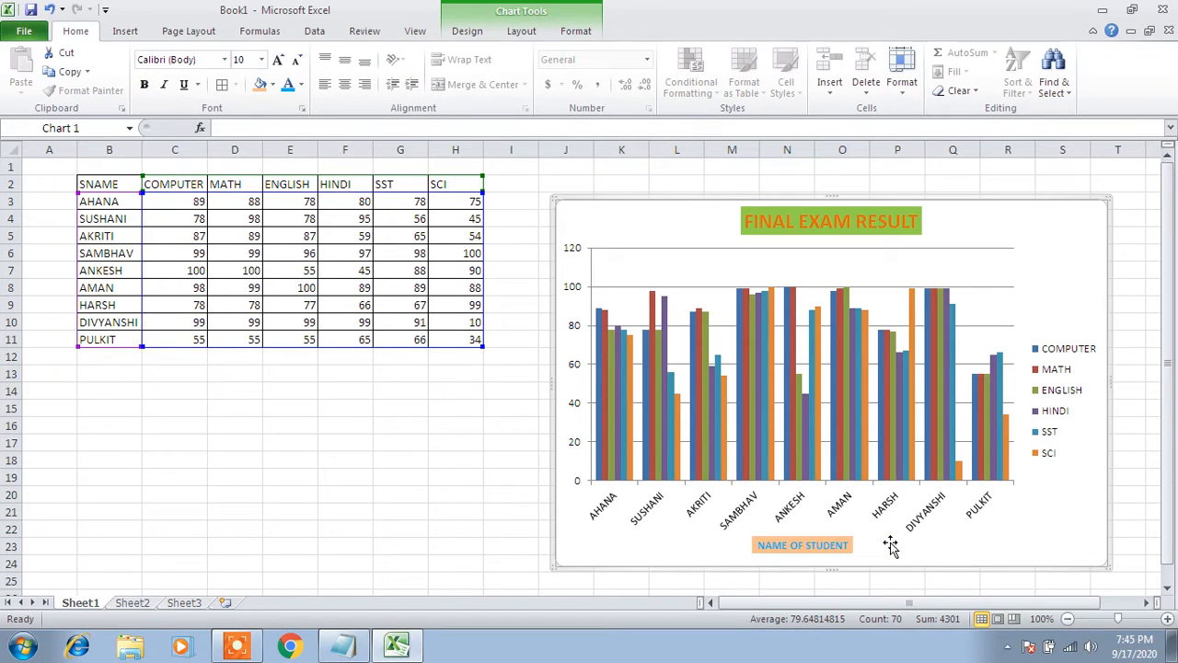
left_click(824, 543)
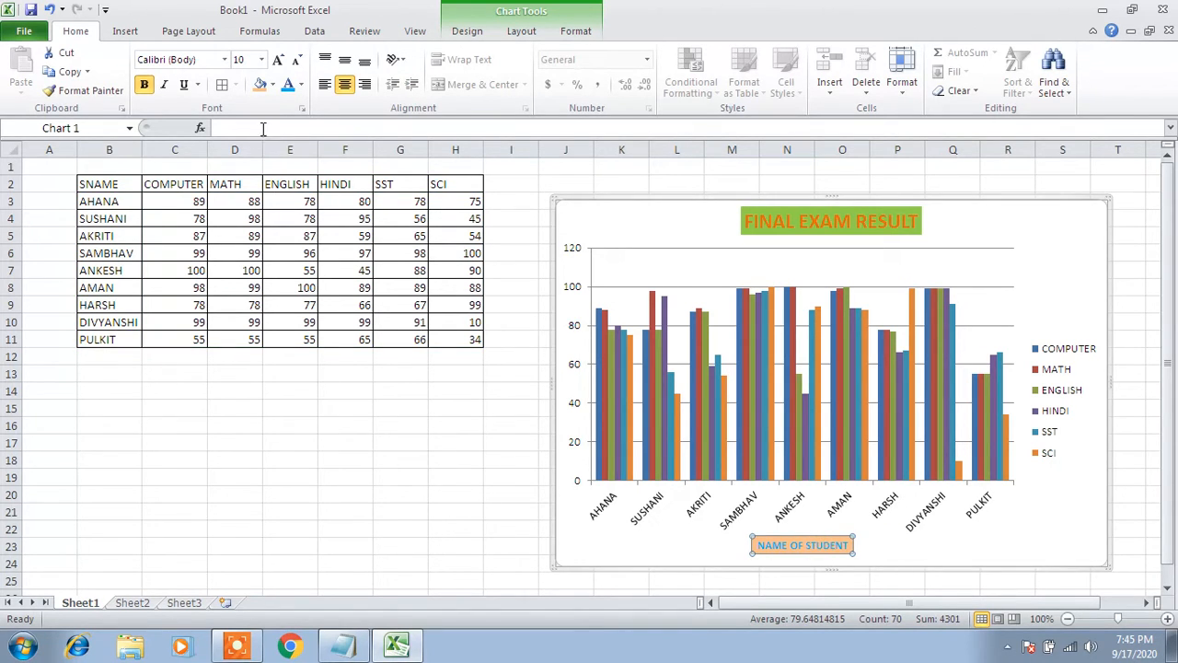
left_click(278, 61)
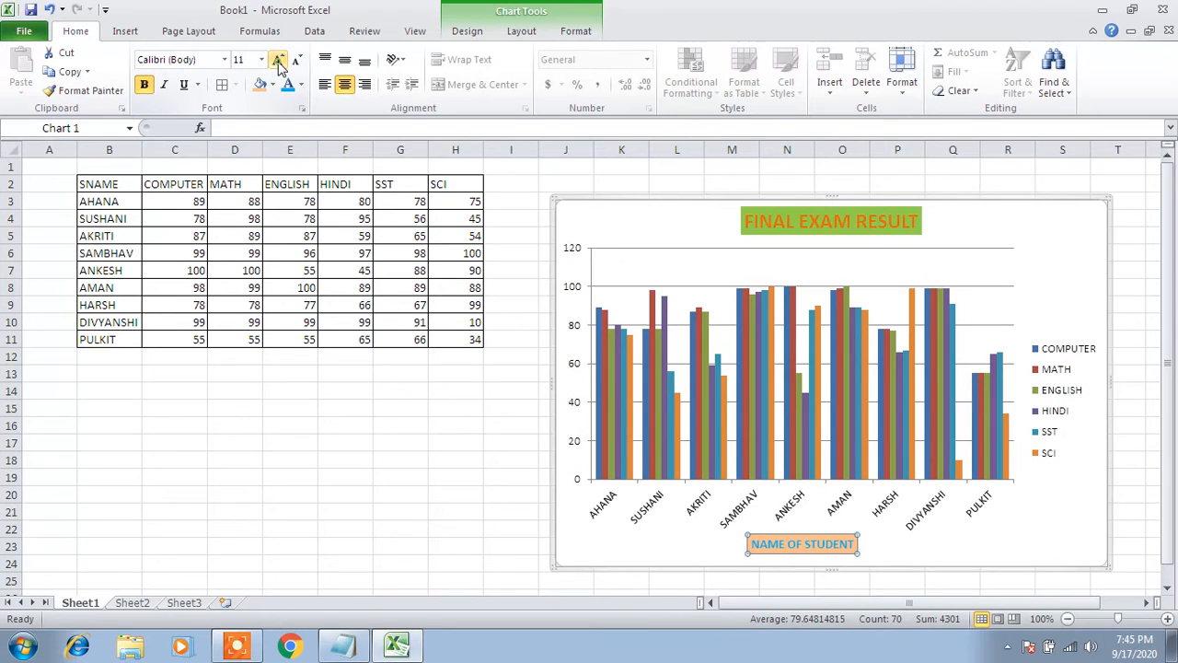
left_click(278, 60)
left_click(278, 61)
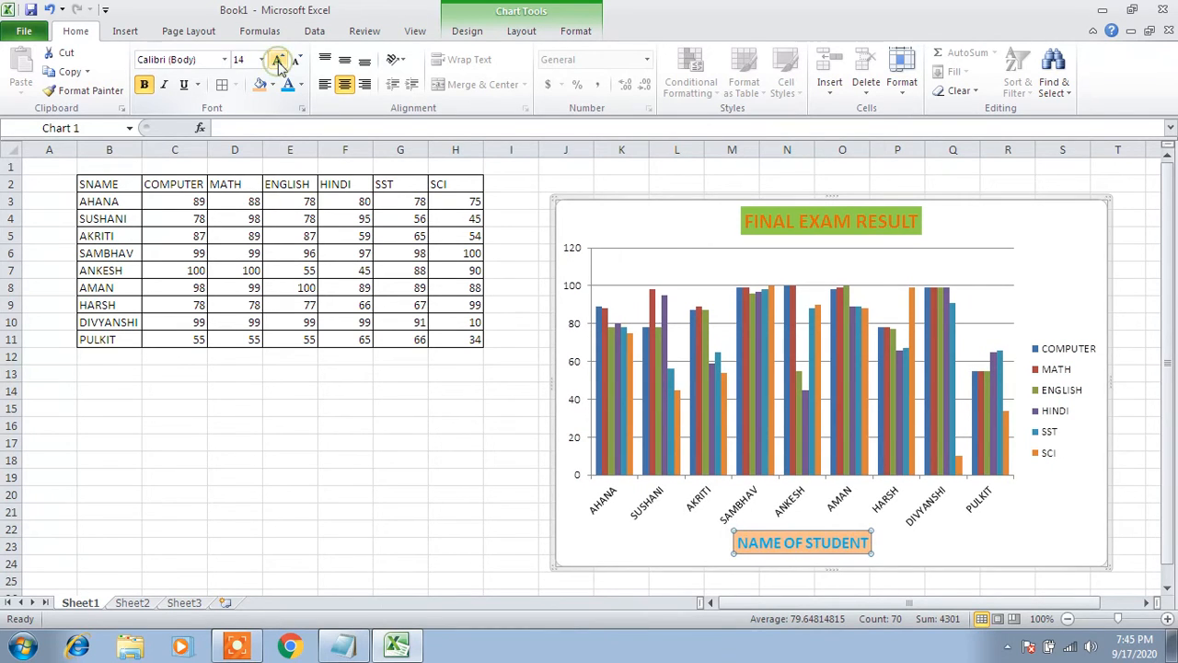
left_click(882, 545)
left_click(821, 543)
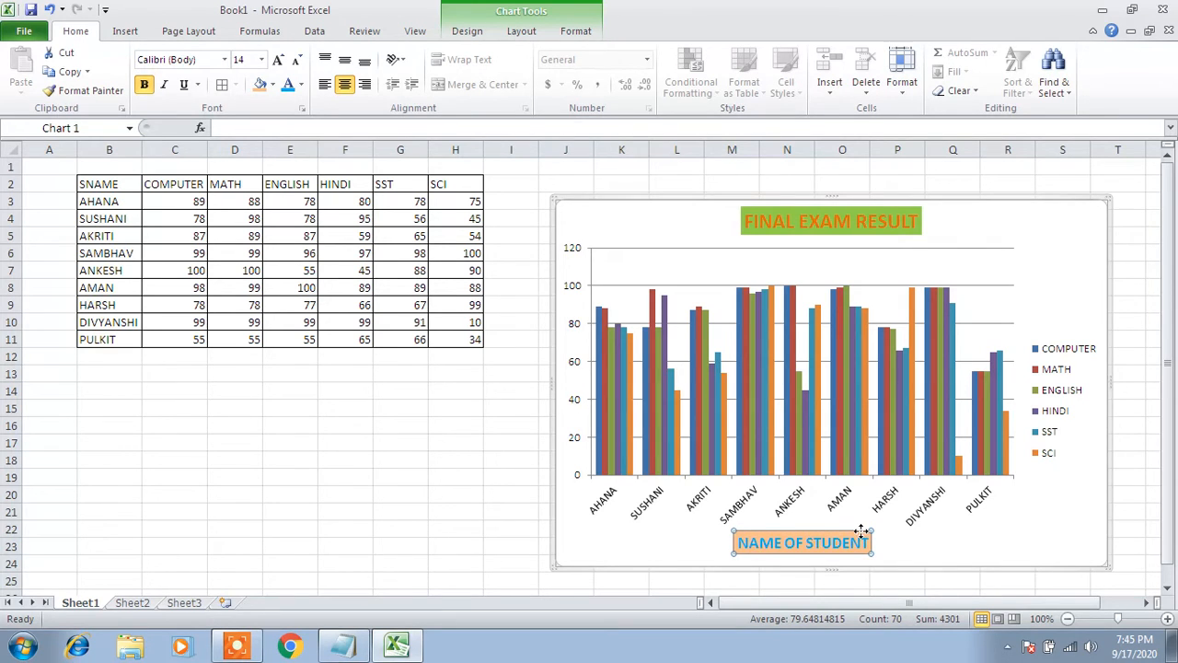
left_click(239, 644)
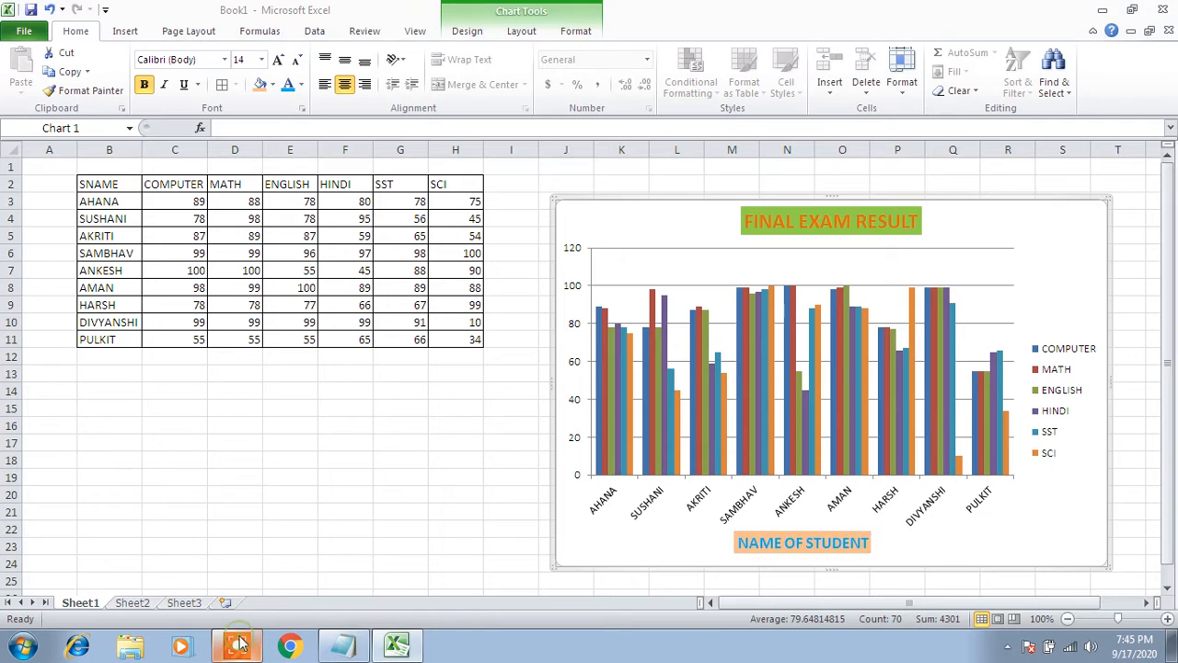
left_click(1082, 578)
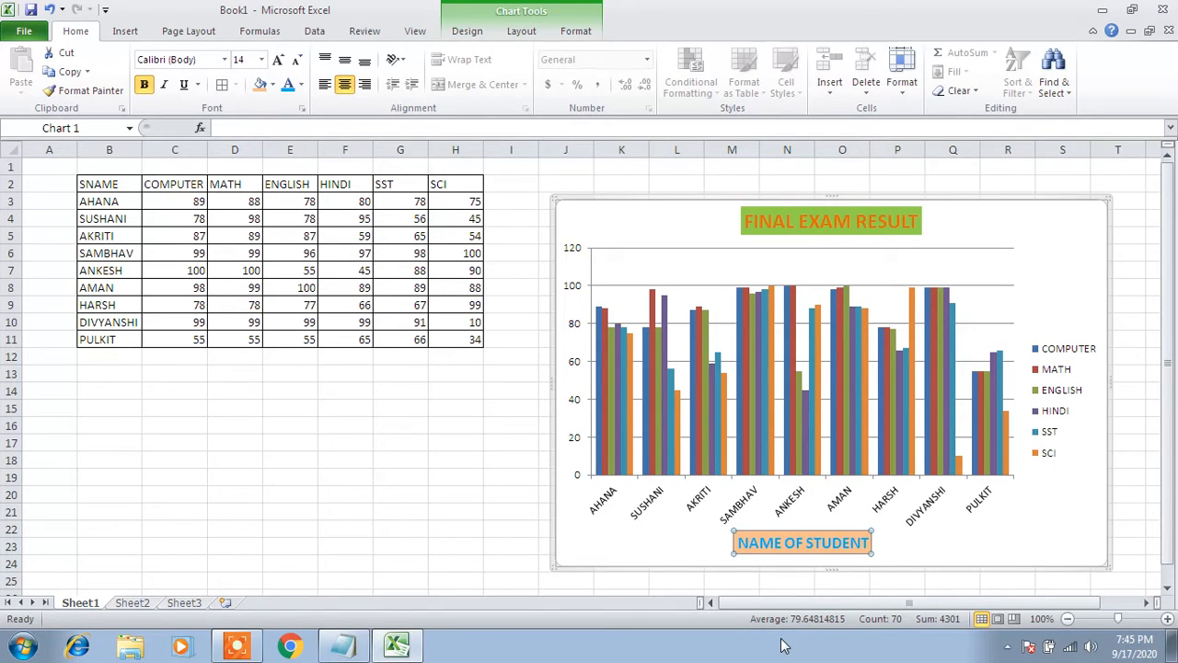
left_click(799, 542)
left_click(905, 546)
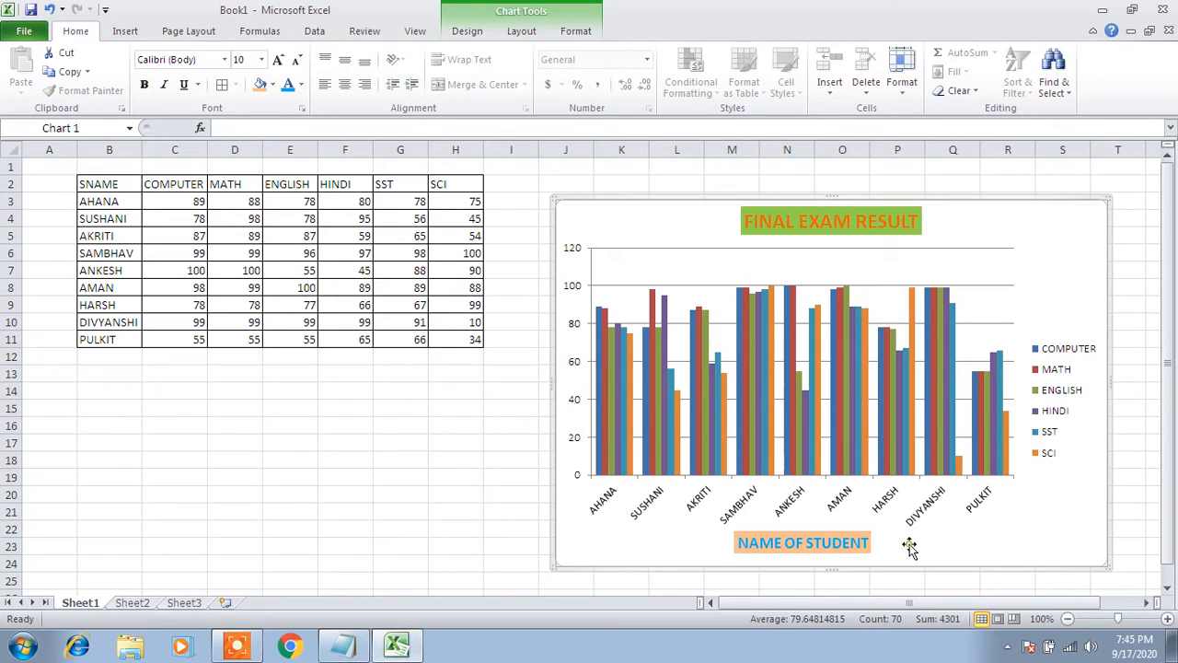
left_click(837, 543)
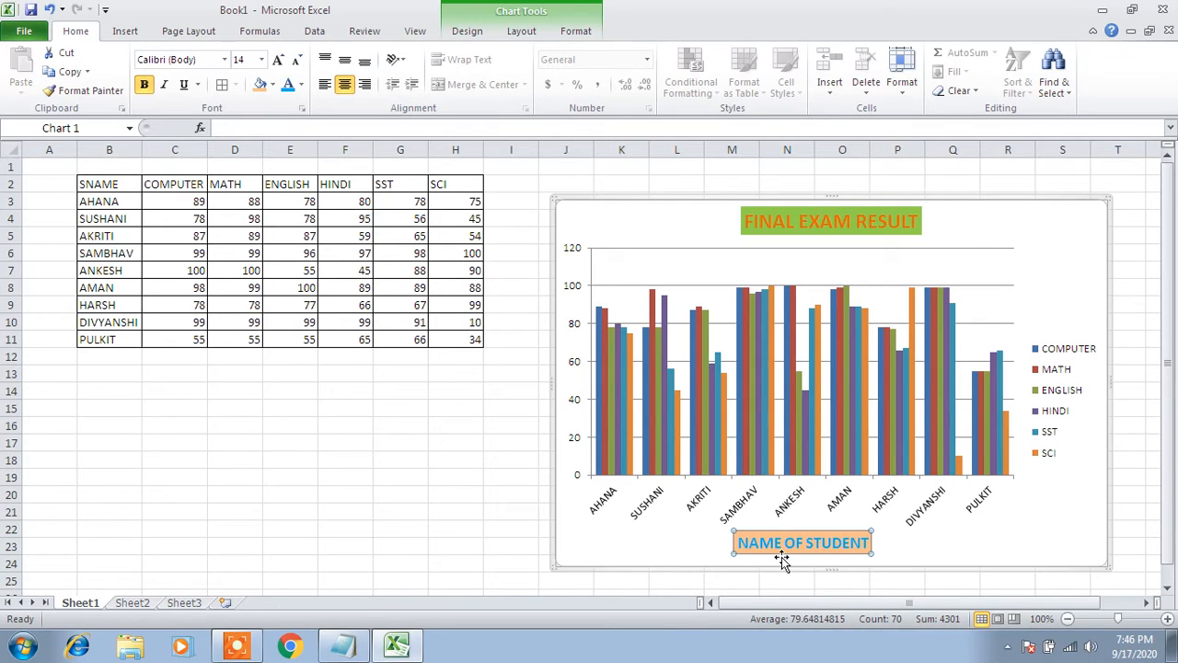
left_click(920, 551)
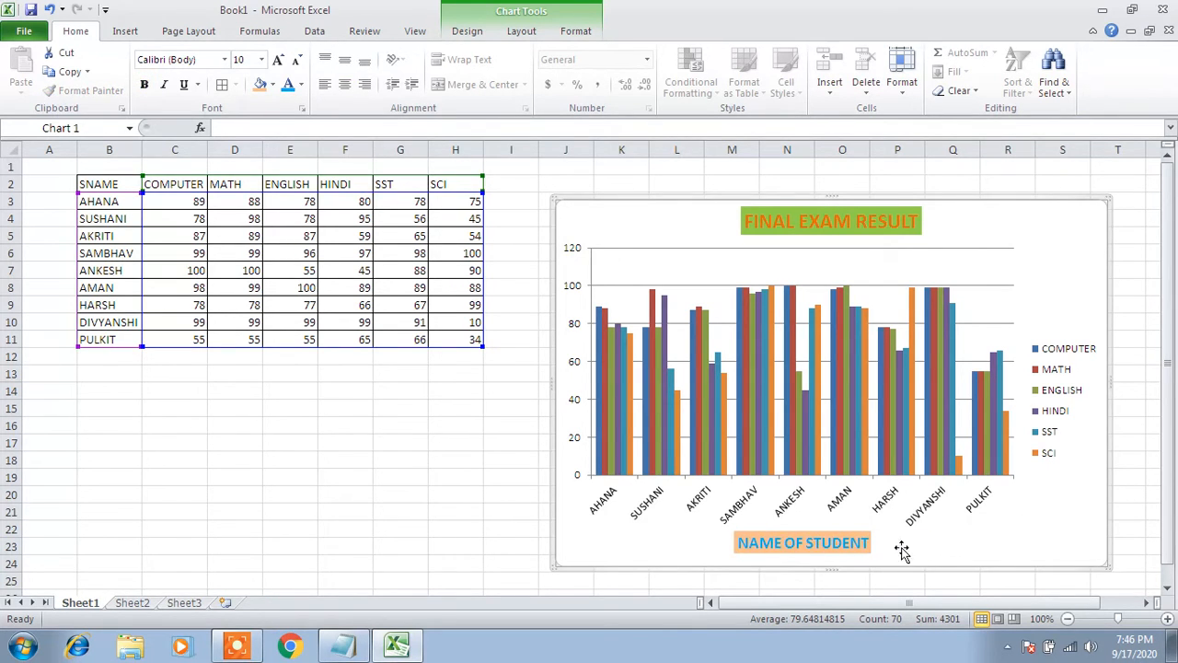
- Add a primary vertical axis title to the chart with the Rotated Title option
left_click(830, 543)
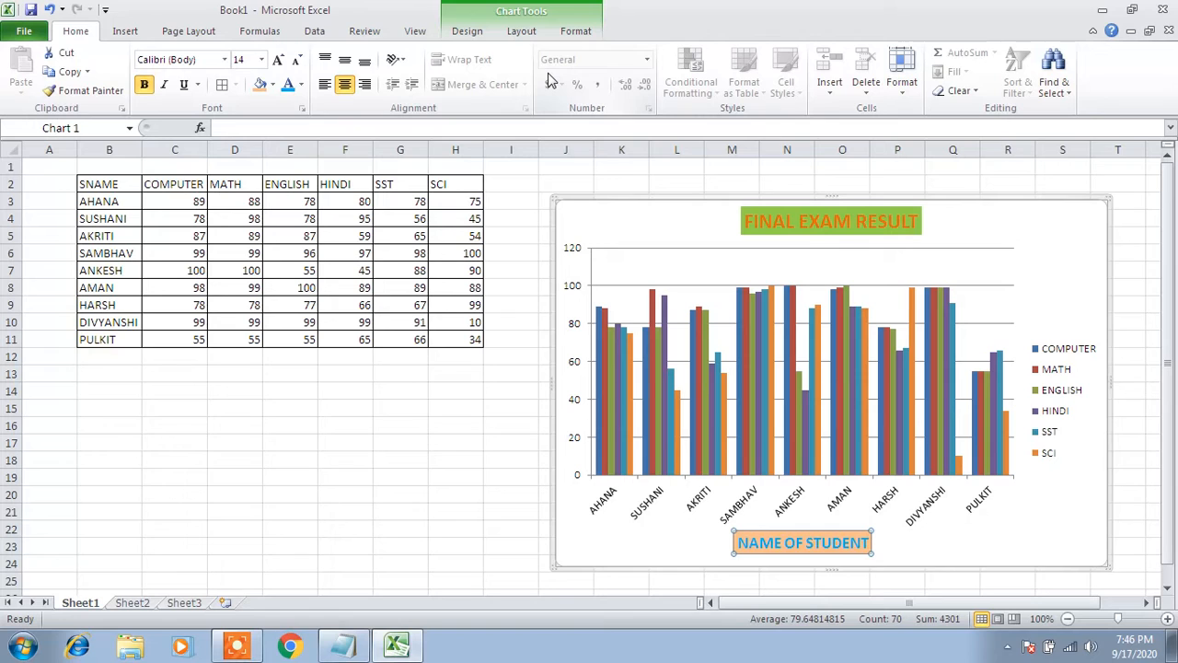
left_click(521, 31)
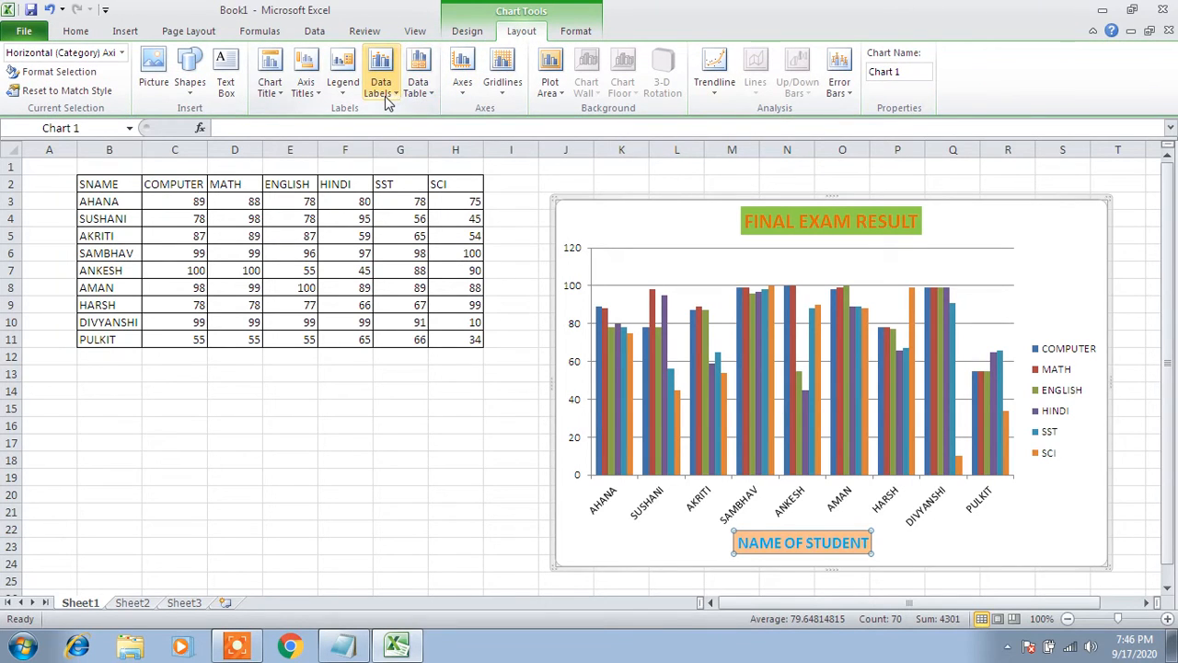
left_click(316, 96)
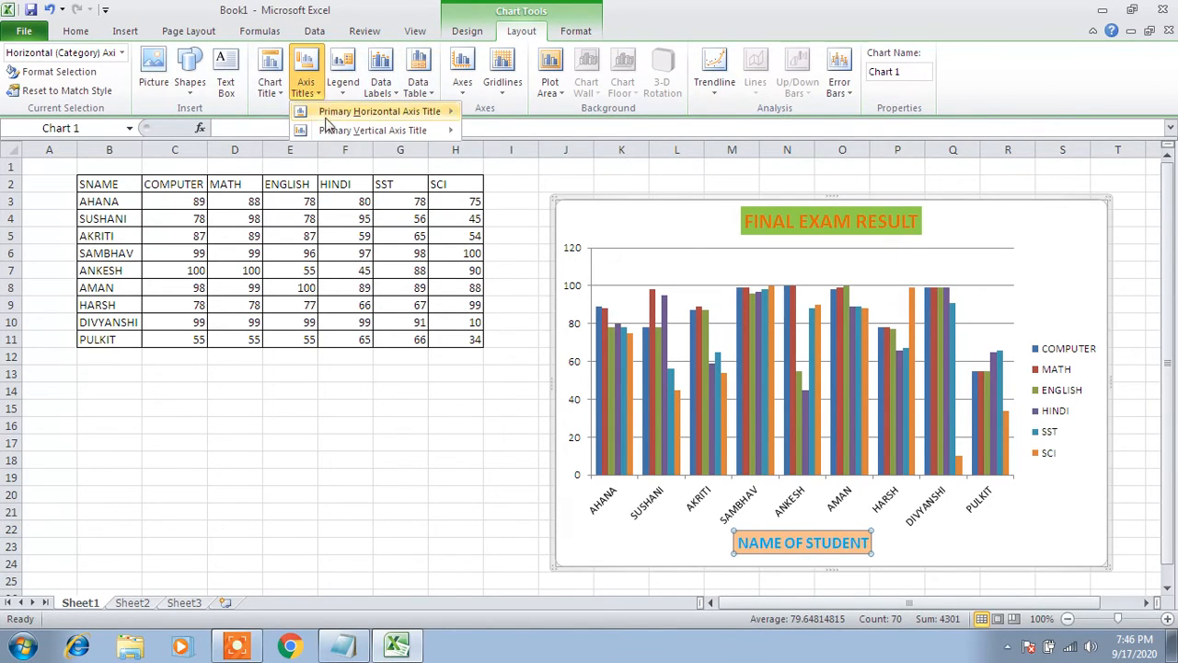
mouse_move(349, 131)
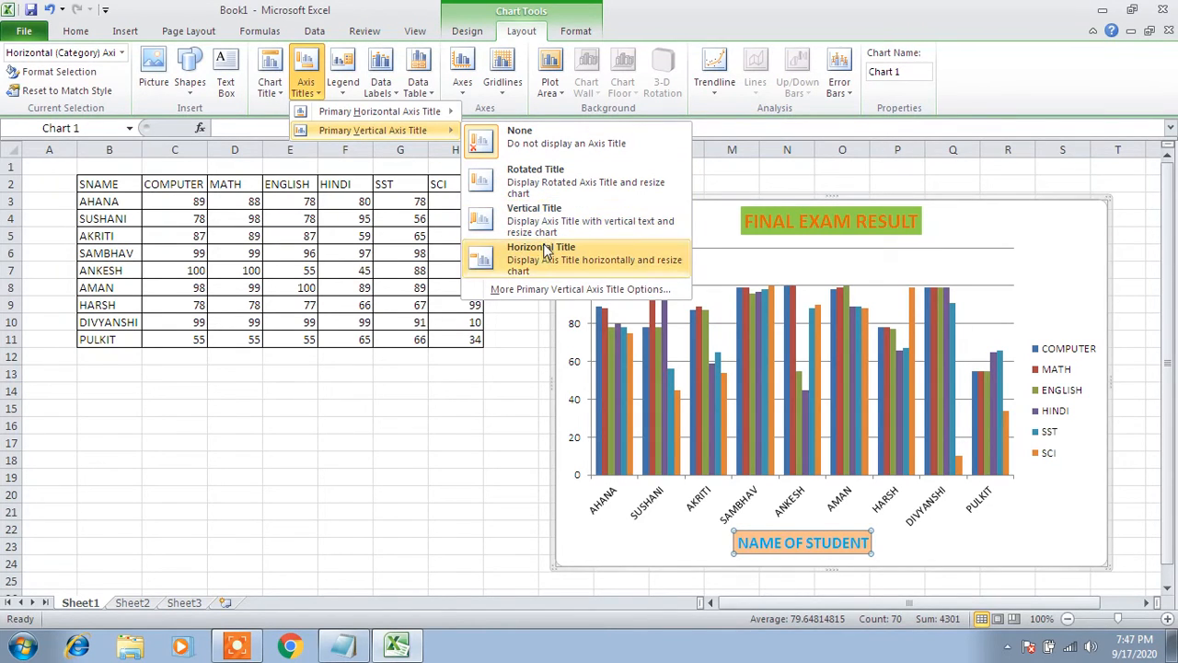
left_click(542, 183)
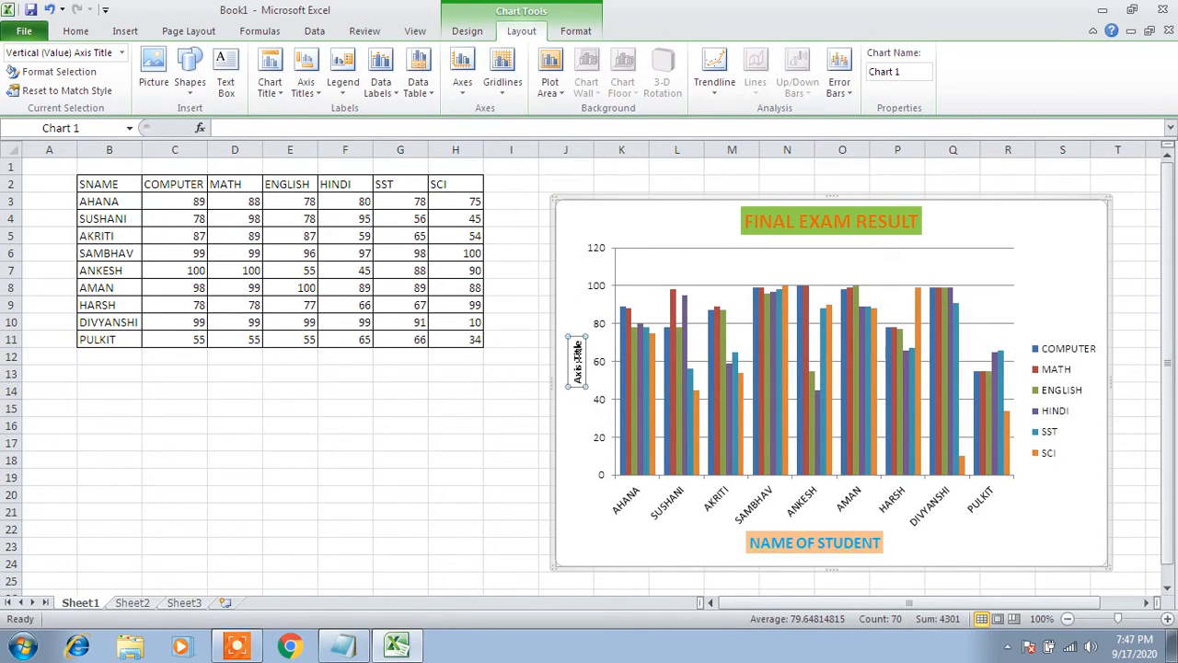
- Replace the placeholder text of the vertical axis title with MARKS
triple_click(577, 356)
key("Delete")
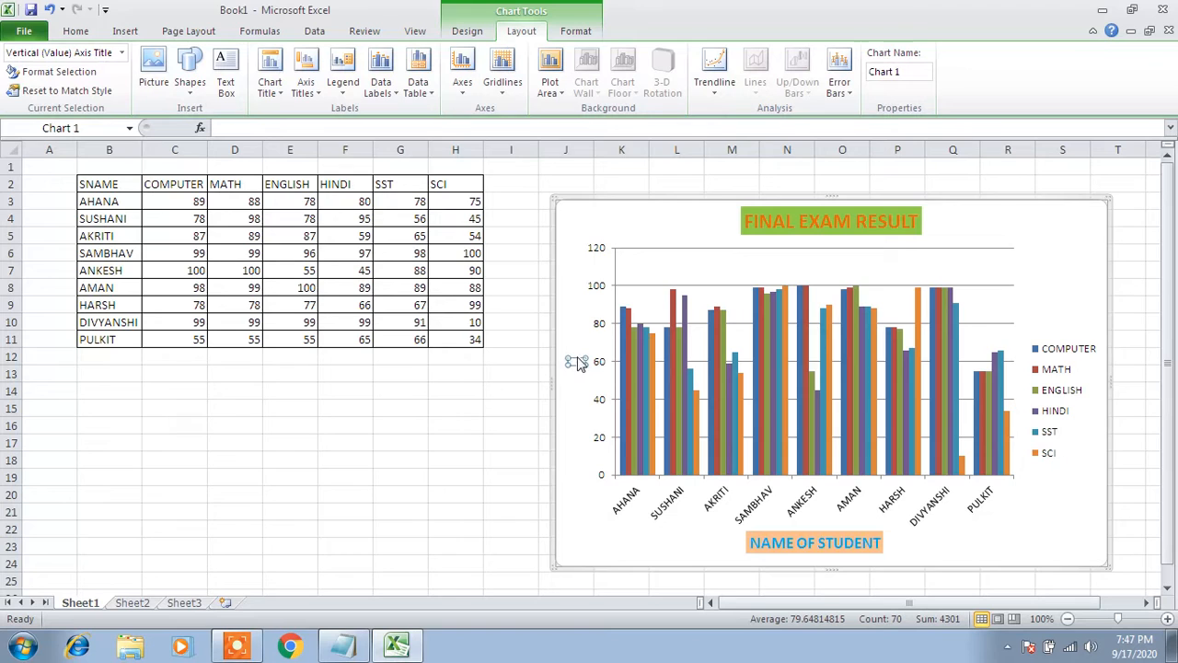
type("MARKS")
- Increase the font size of the MARKS axis title to 18
key("ctrl+a")
left_click(81, 34)
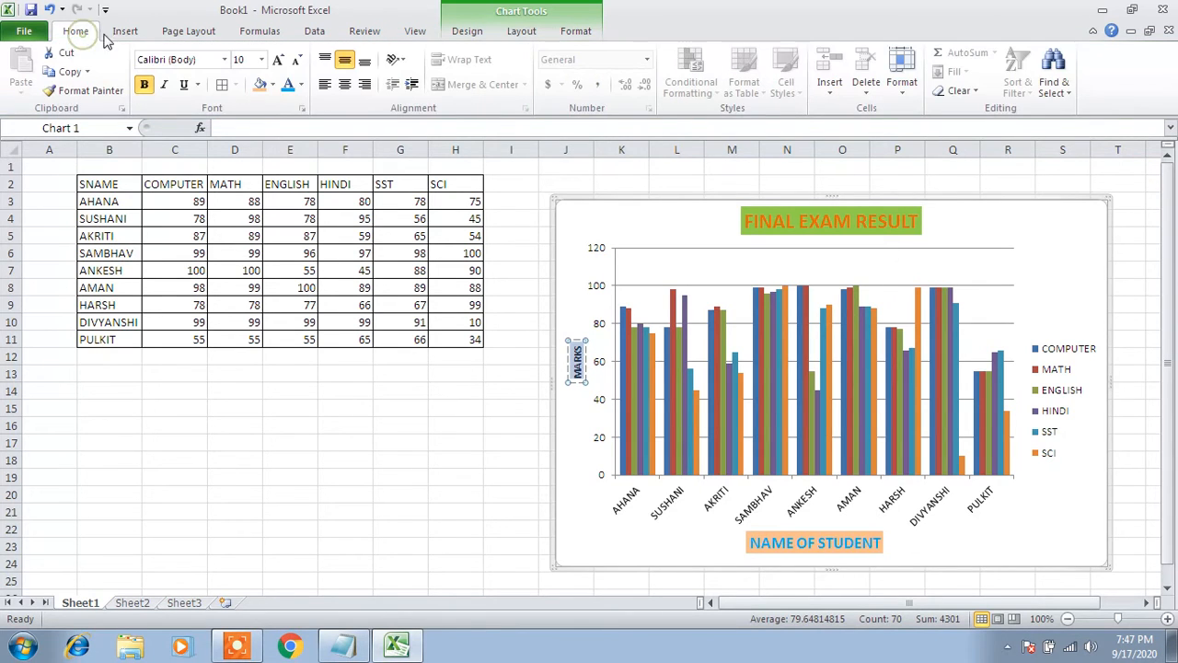
left_click(278, 62)
left_click(279, 62)
left_click(279, 62)
left_click(279, 61)
left_click(278, 61)
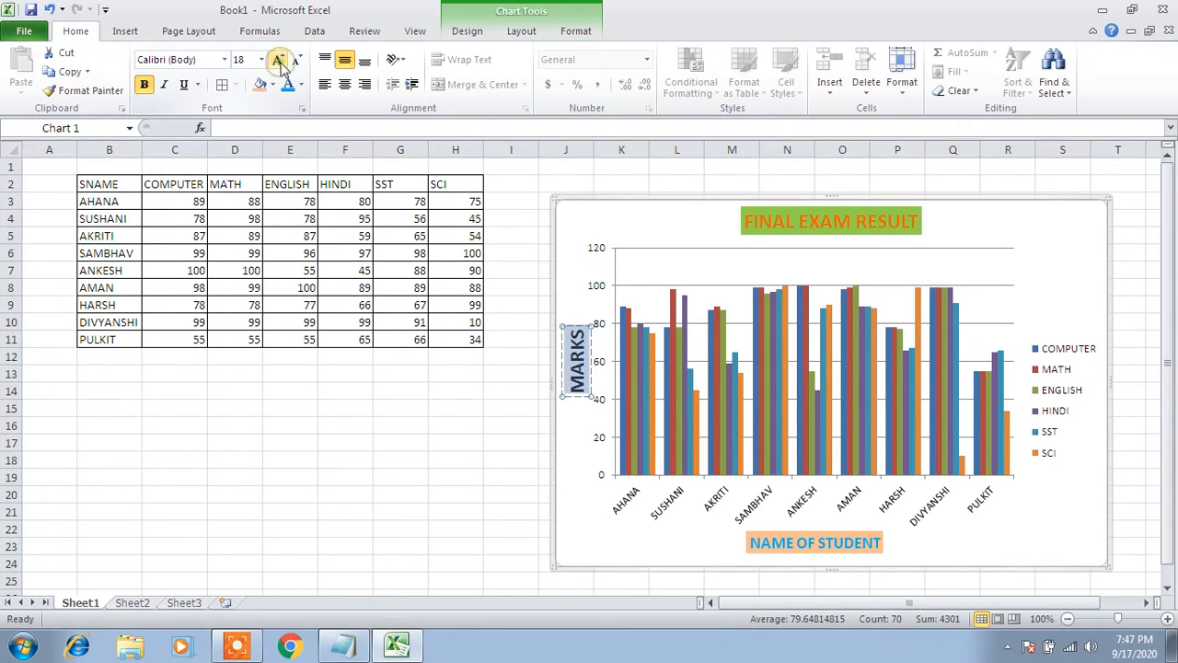
left_click(580, 411)
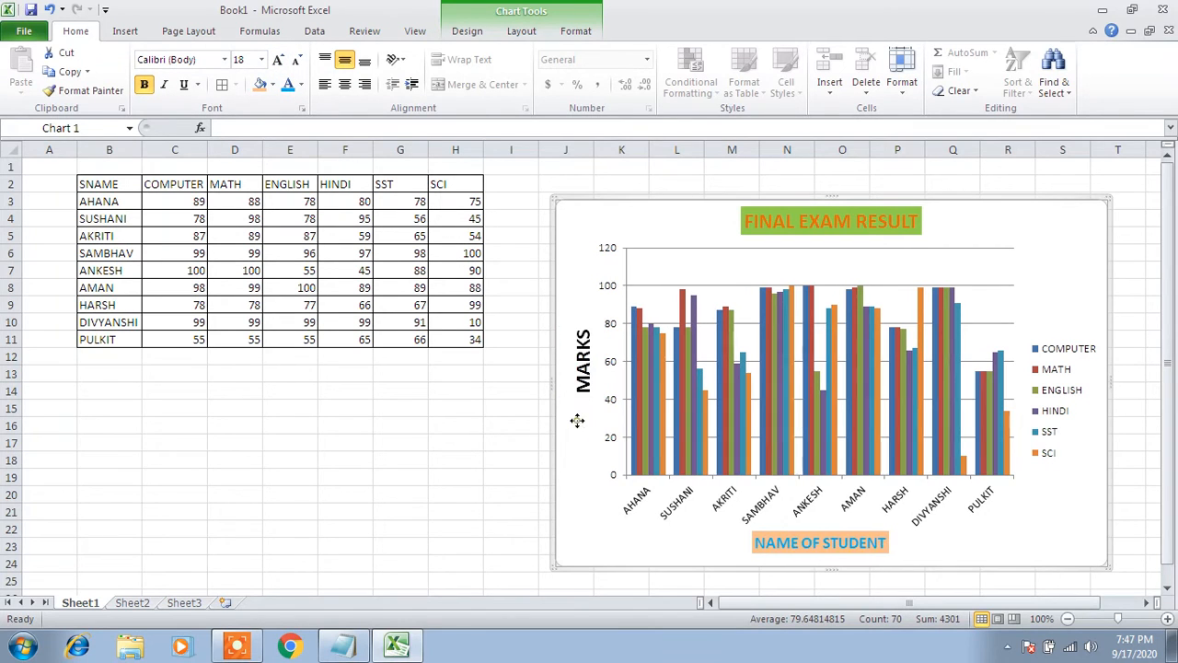
- Try the Vertical Title option on the MARKS axis title and return it to Rotated Title
left_click(584, 365)
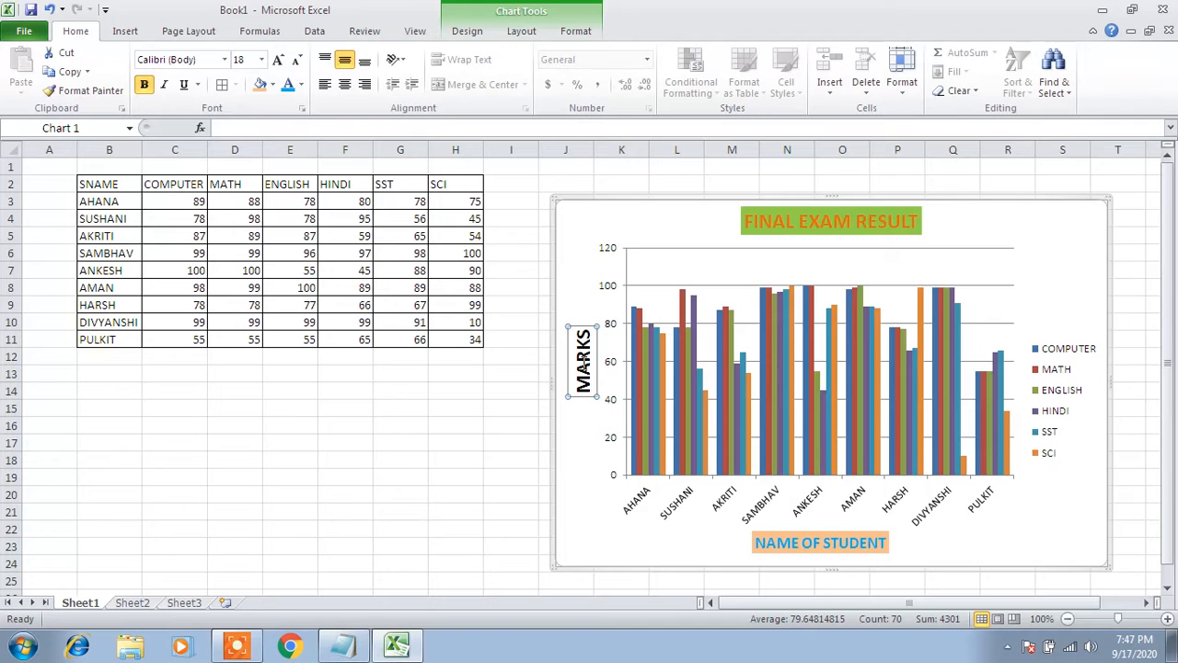
left_click(521, 31)
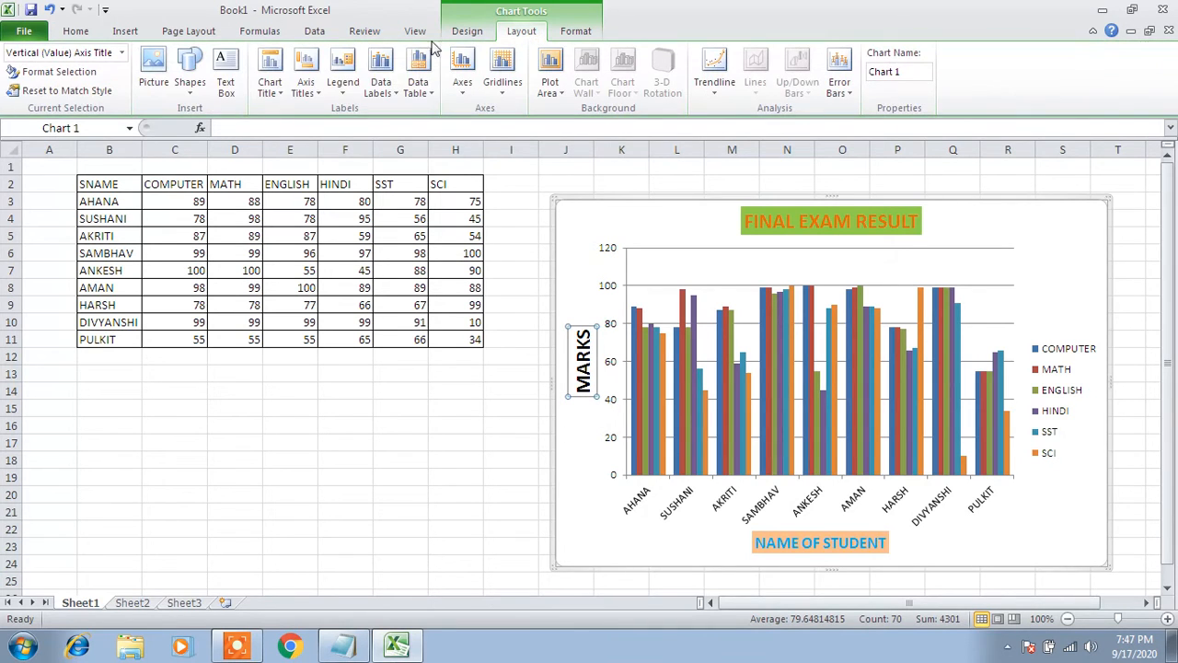
left_click(318, 93)
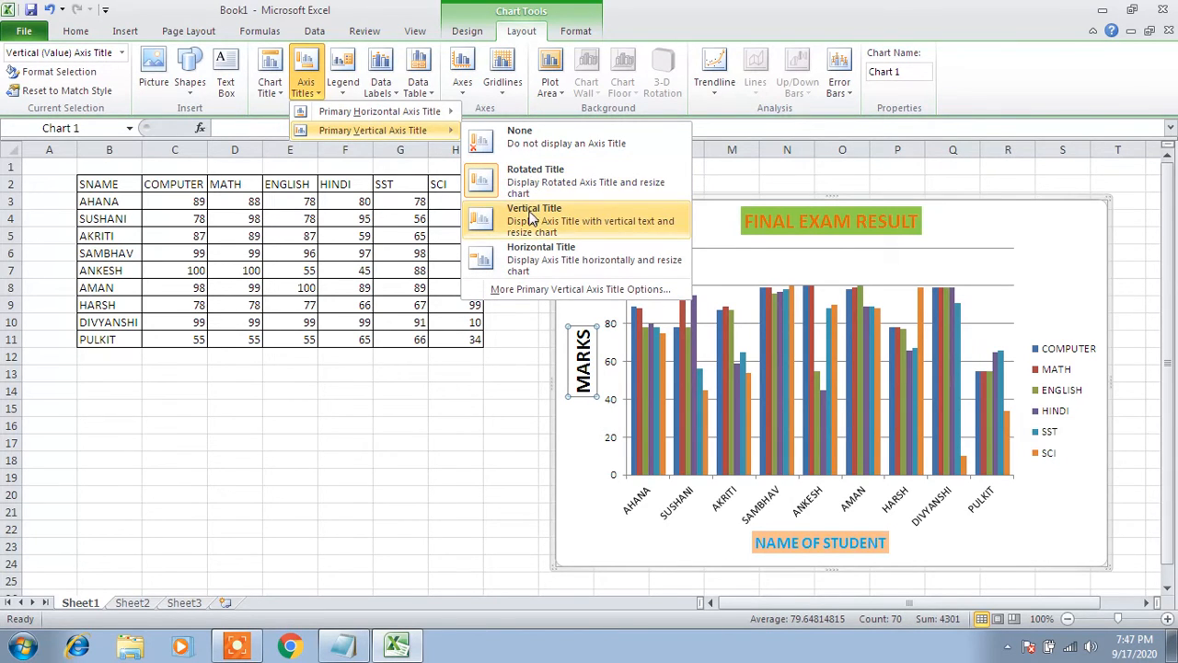
left_click(530, 211)
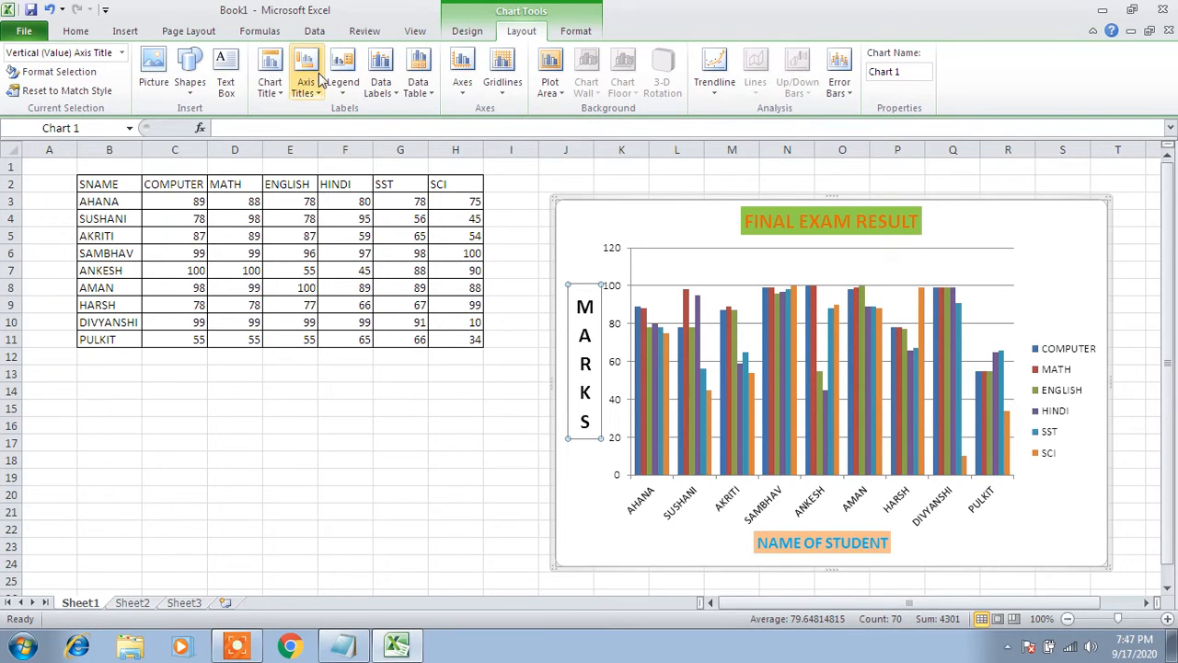
left_click(311, 92)
mouse_move(334, 130)
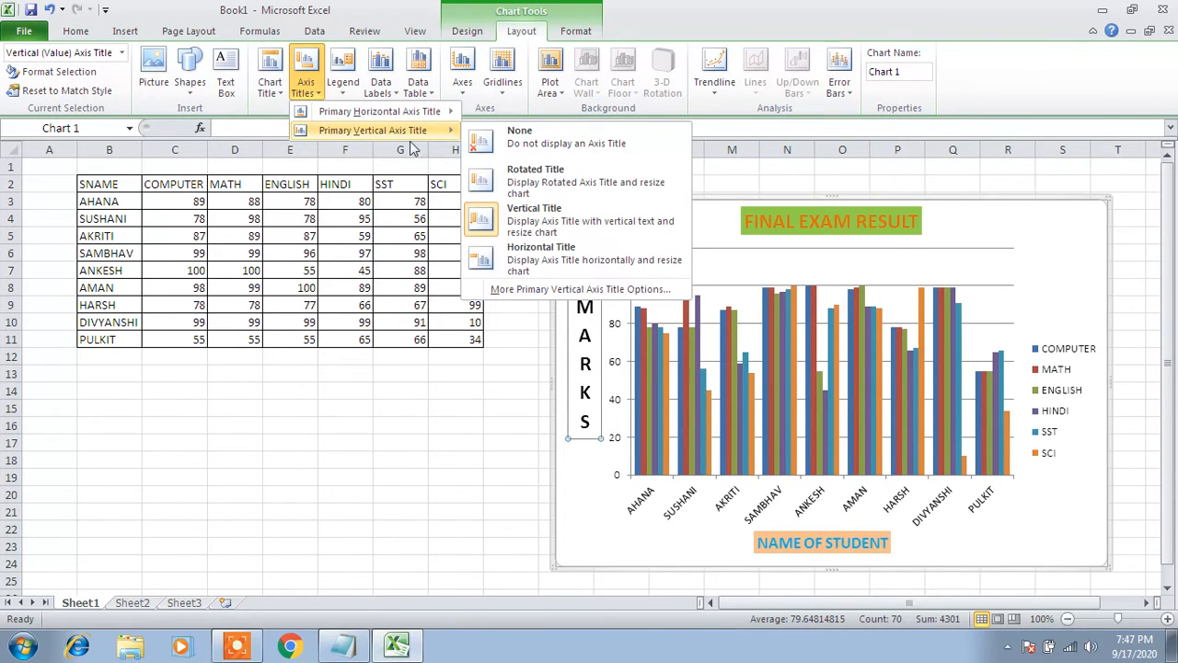
left_click(512, 177)
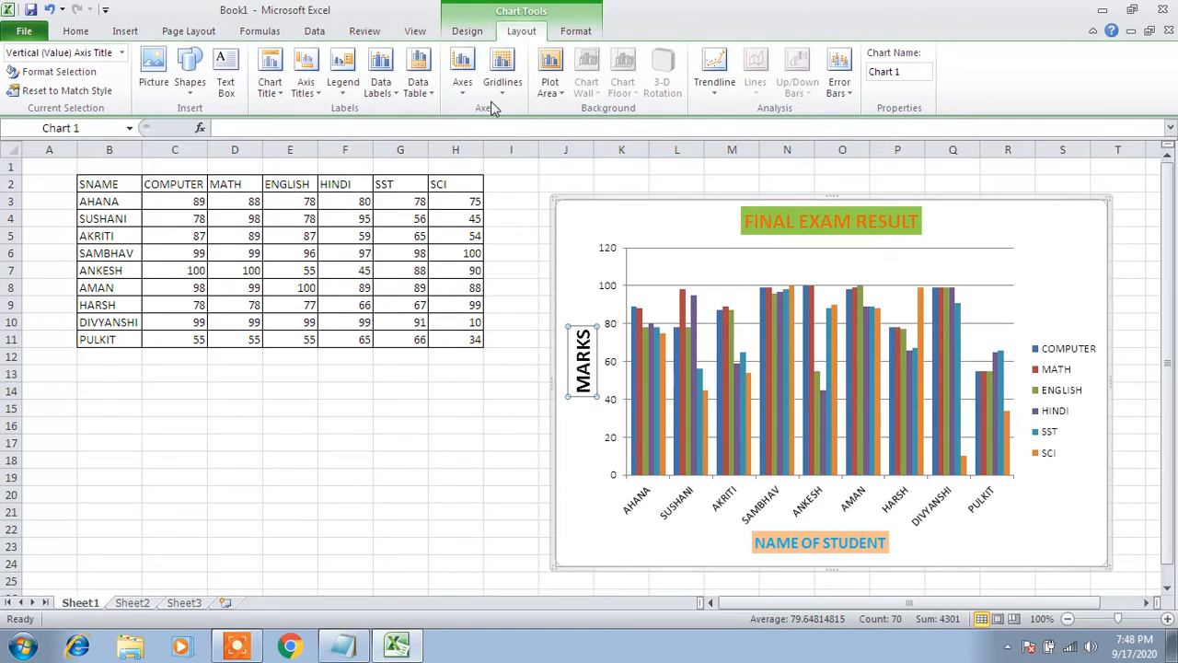
- Change the MARKS vertical axis title to the Horizontal Title option
left_click(313, 92)
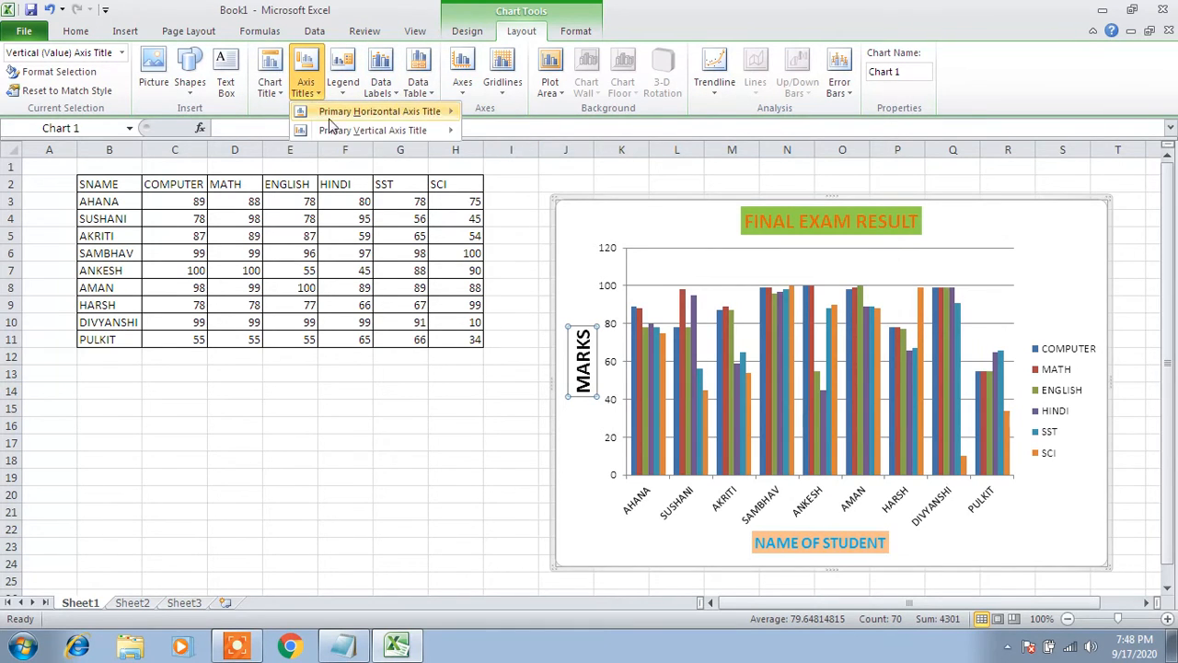
mouse_move(339, 130)
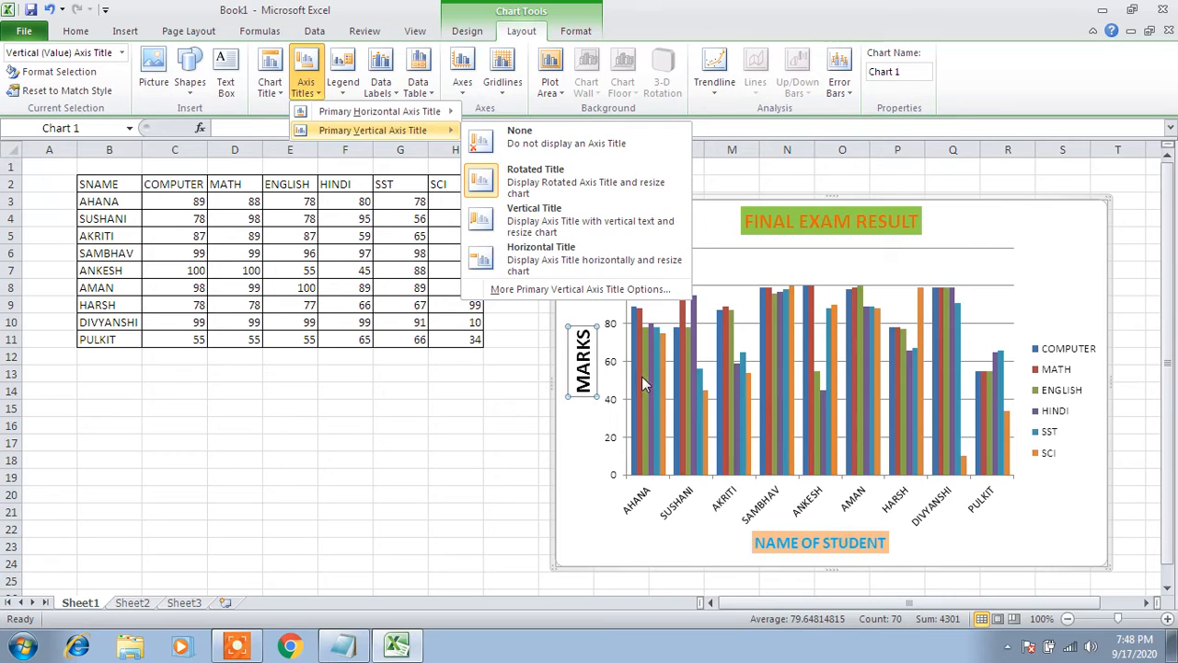
left_click(577, 261)
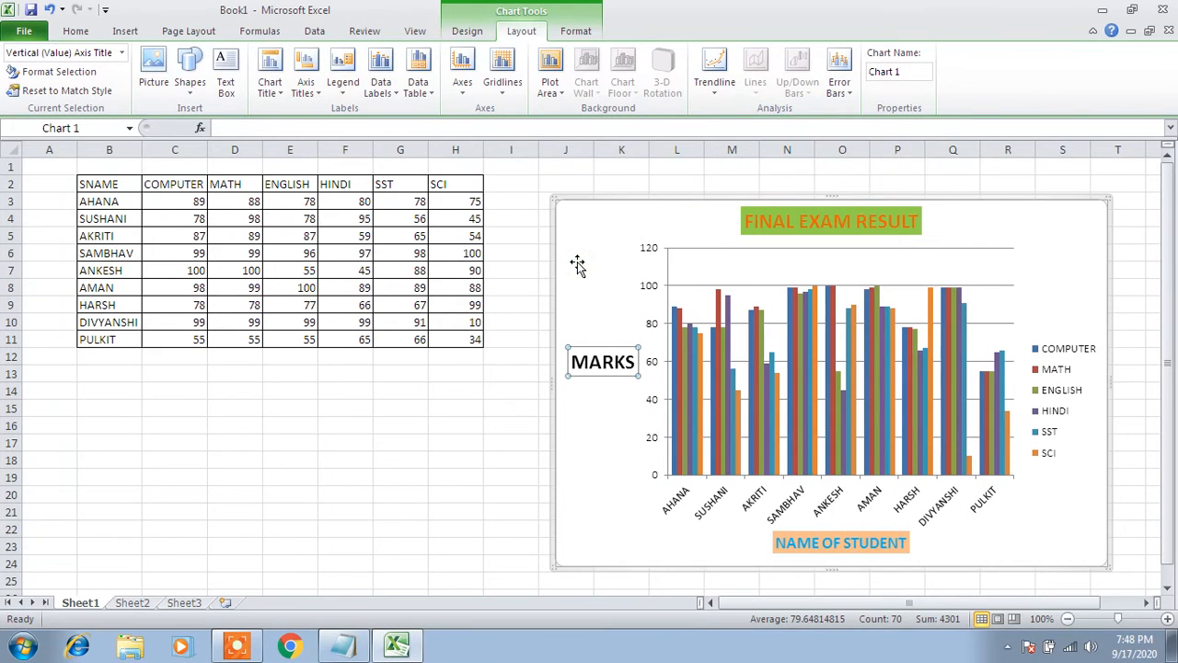
- Give the MARKS axis title a light orange fill and light blue text to match the horizontal axis title
left_click(604, 361)
double_click(604, 362)
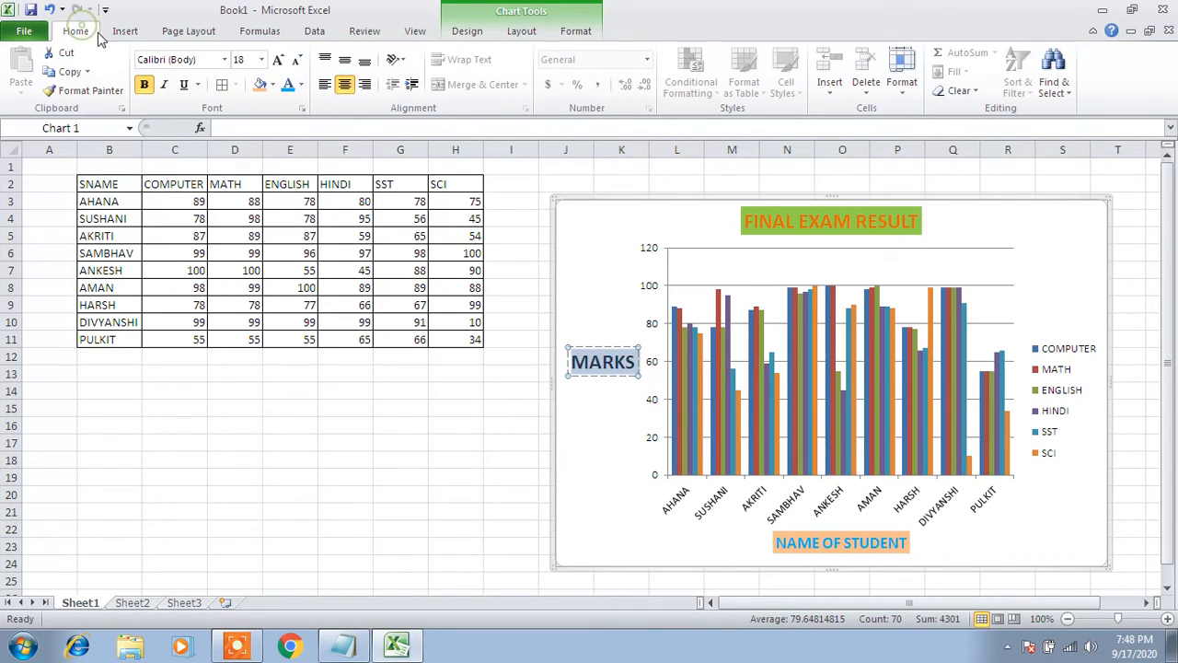
left_click(258, 88)
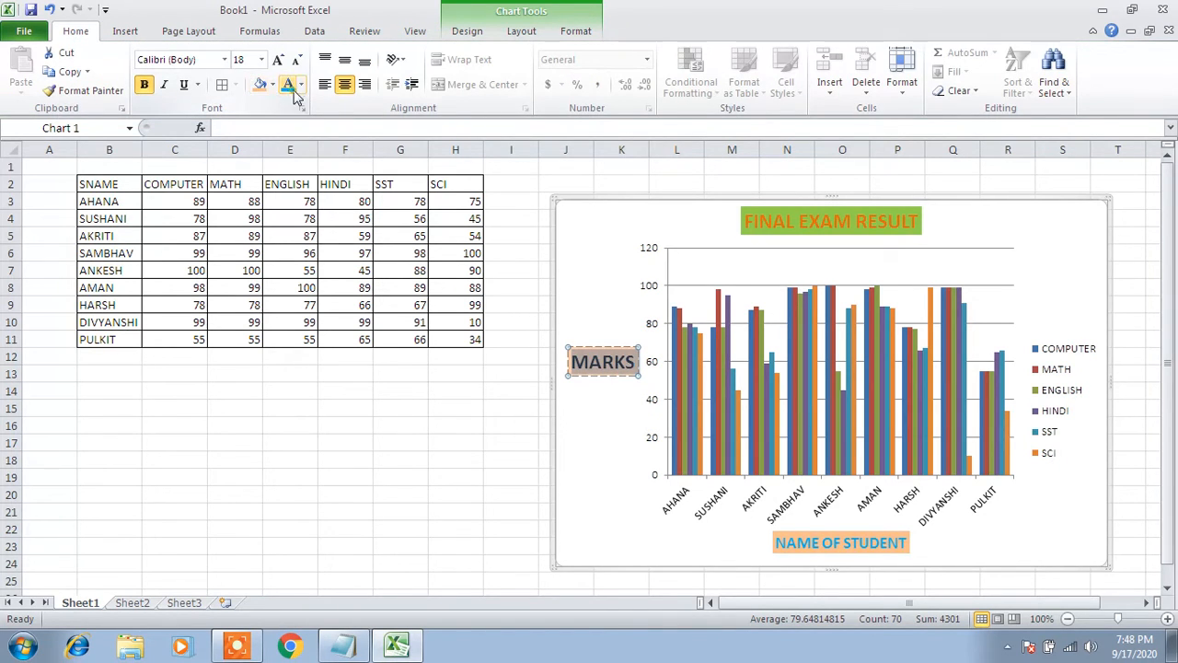
left_click(290, 85)
left_click(609, 476)
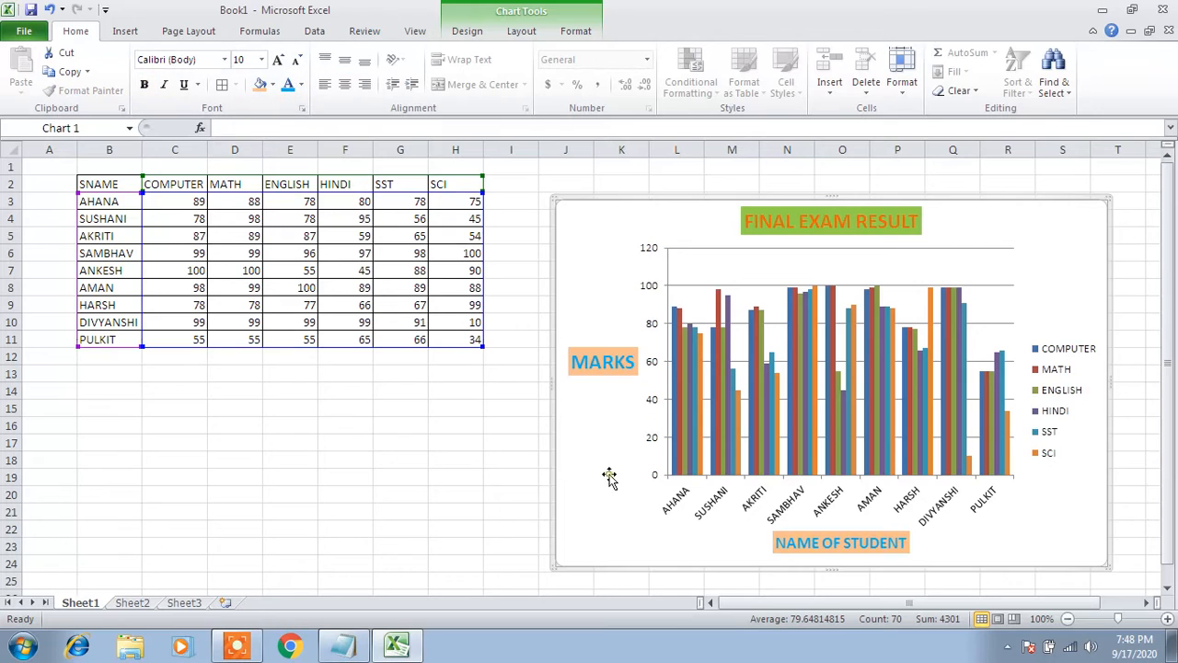
left_click(830, 544)
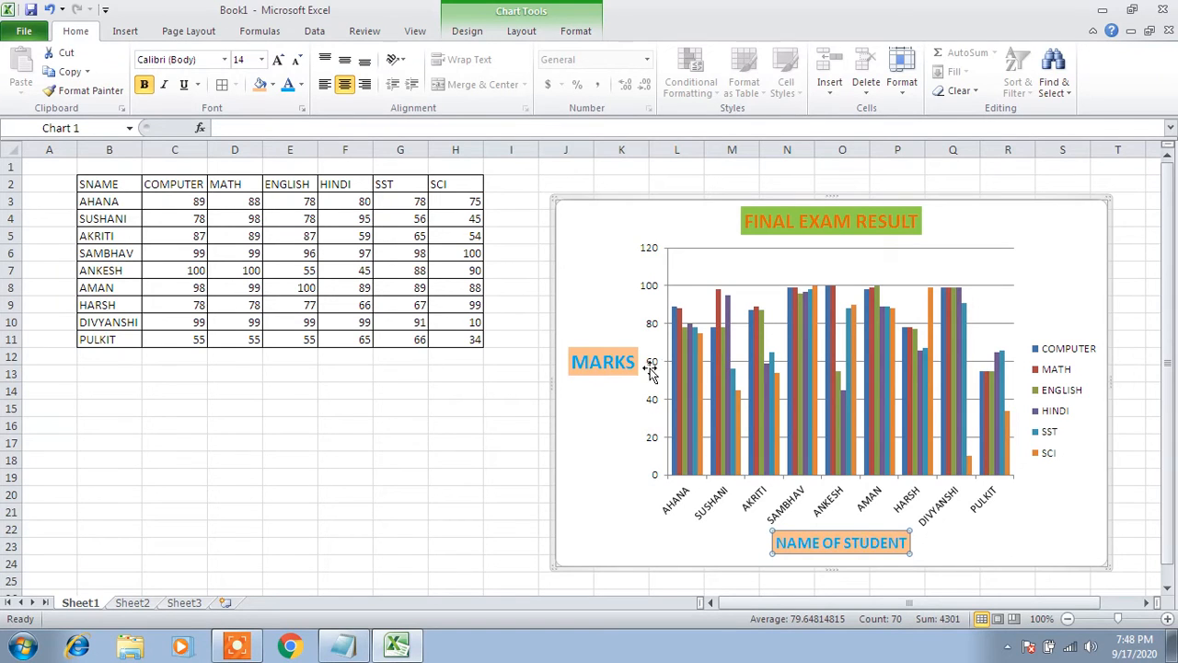
left_click(613, 360)
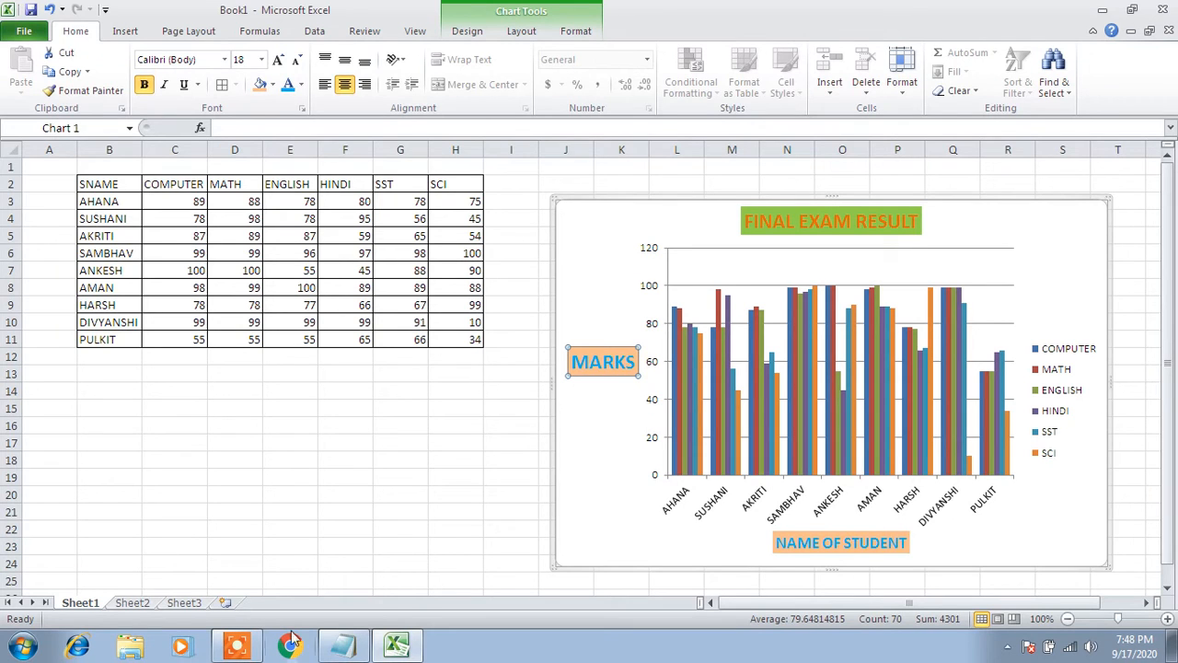
- Switch to Notepad and add a long block of blank lines below the underlined ADDING AXIS TITLE heading
left_click(348, 646)
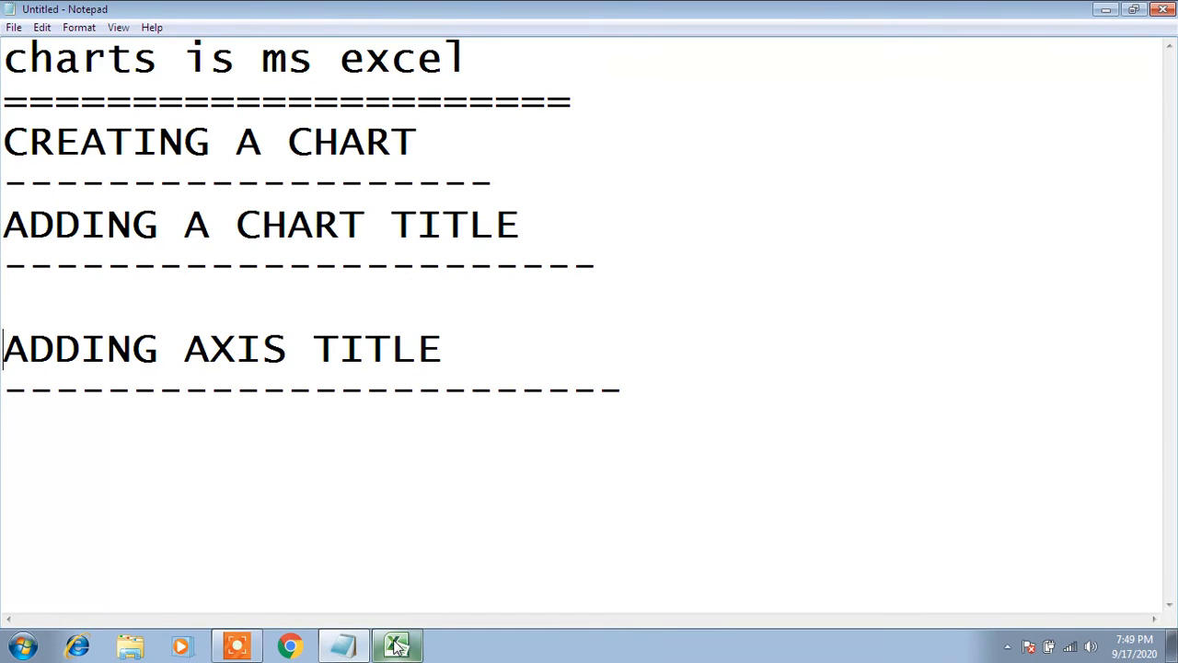
left_click(690, 374)
key("Return")
key("Return")
key("Return")
key("Return")
key("Return")
key("Return")
key("Return")
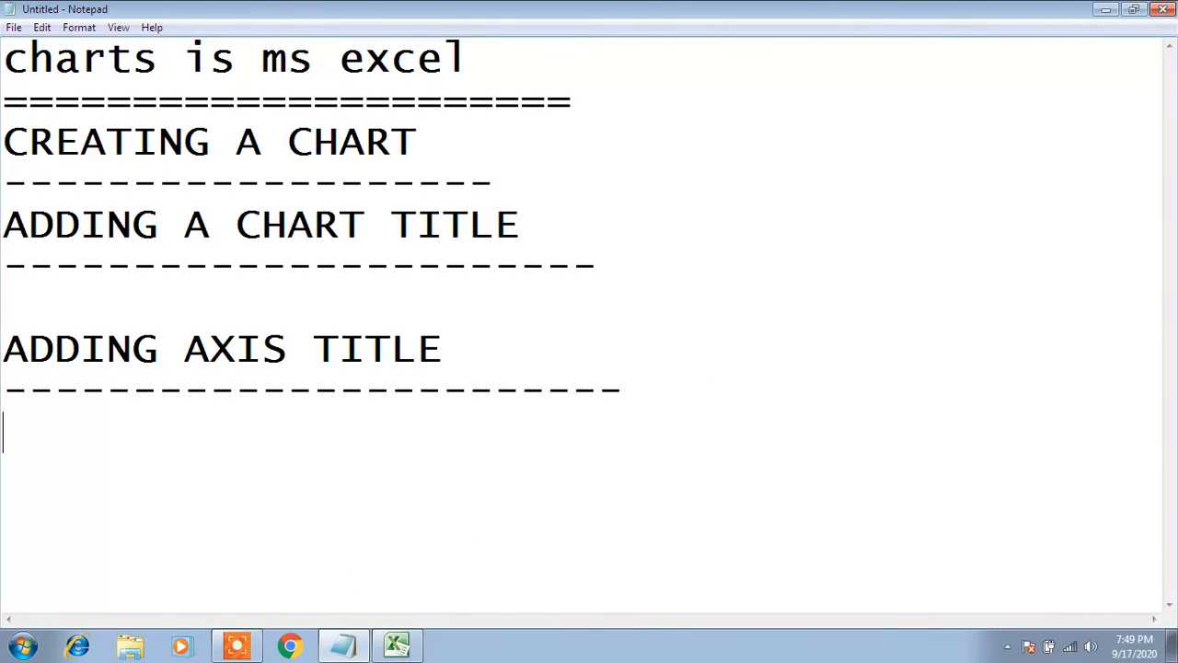
key("Return")
key("Return")
key("Return")
key("Return")
key("Return")
key("Return")
key("Return")
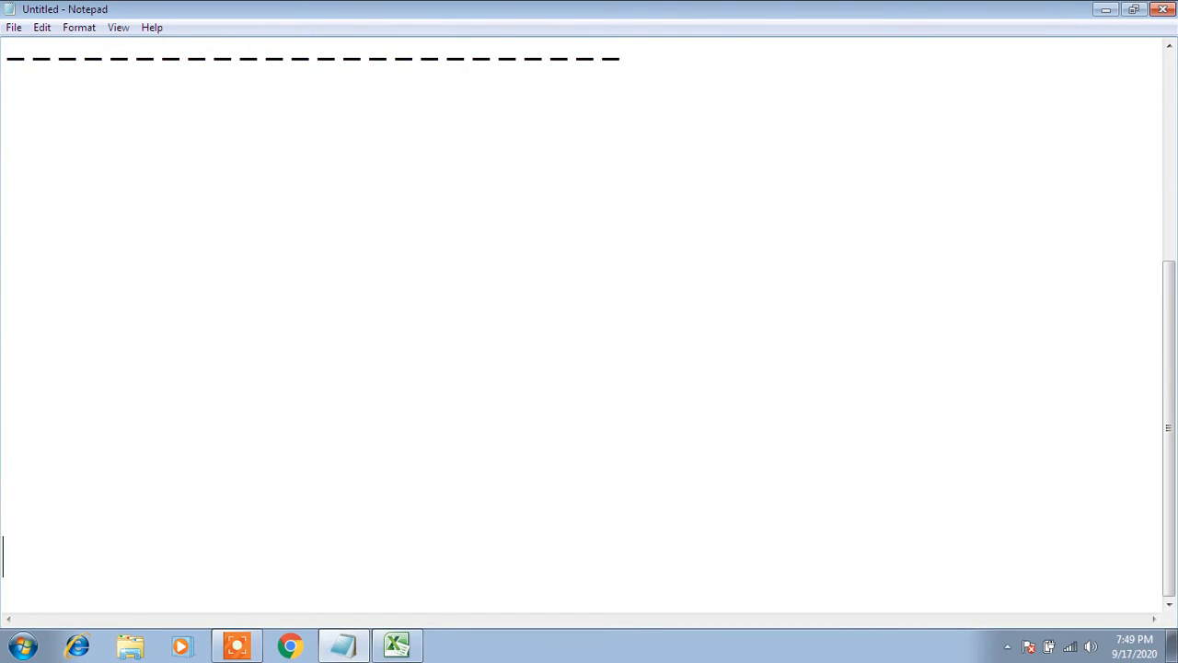
key("Up")
key("Up")
key("Up")
key("Up")
key("Up")
key("Up")
key("Up")
key("Up")
key("Up")
key("Up")
key("Up")
key("Up")
key("Up")
key("Up")
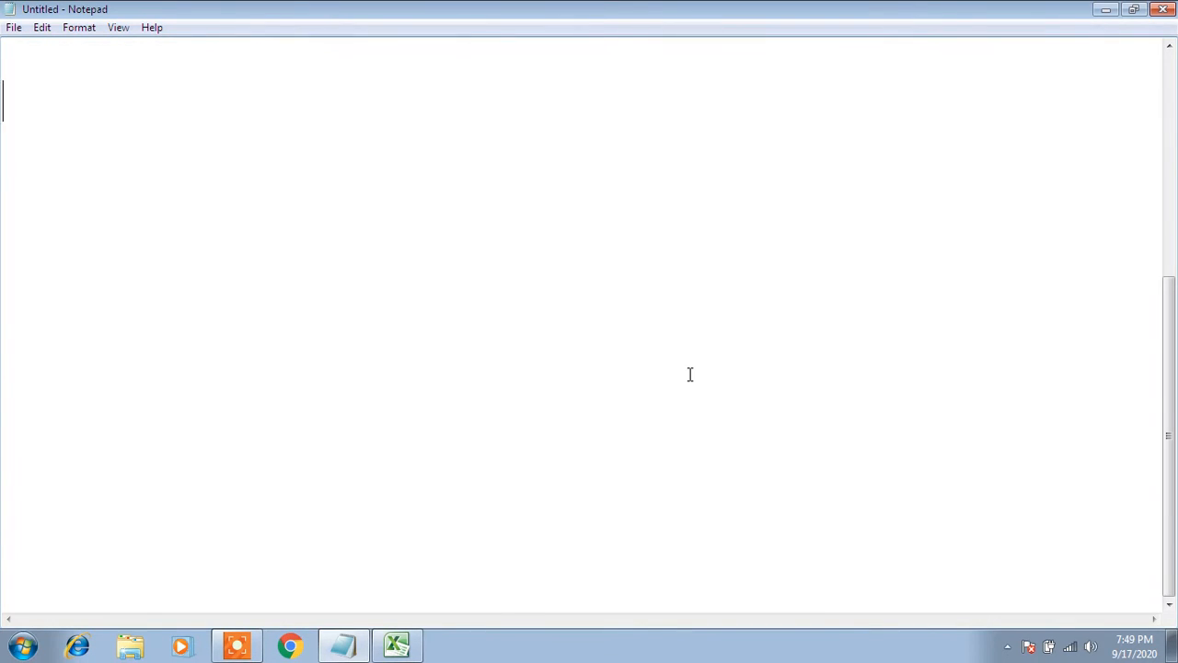
key("Down")
key("Down")
key("Down")
key("Down")
key("Down")
key("Down")
key("Down")
key("Down")
key("Down")
key("Down")
key("Down")
key("Down")
key("Down")
key("Down")
key("Return")
key("Return")
key("Return")
key("Return")
key("Return")
key("Return")
key("Return")
key("Return")
- Write "ADDING DATA LABELS IN" as the start of a new heading among the blank lines below ADDING AXIS TITLE
key("Up")
key("Up")
key("Up")
key("Up")
key("Up")
key("Up")
key("Up")
key("Up")
key("Up")
key("Up")
key("Up")
type("ADDING ")
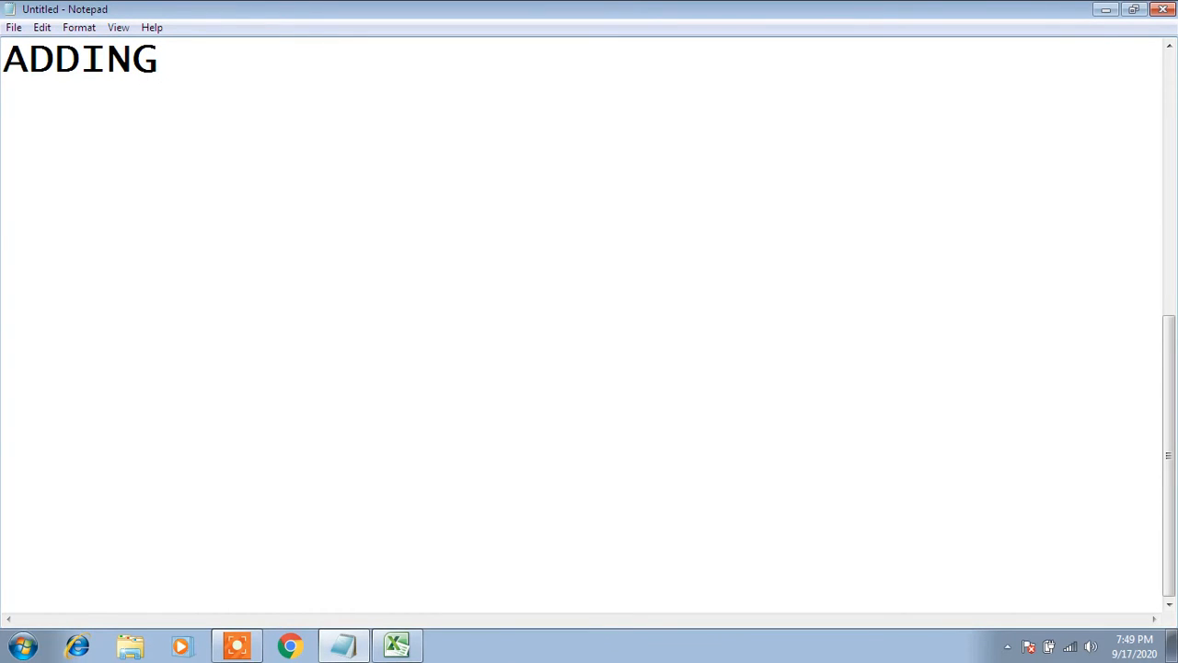
type("DATA LE")
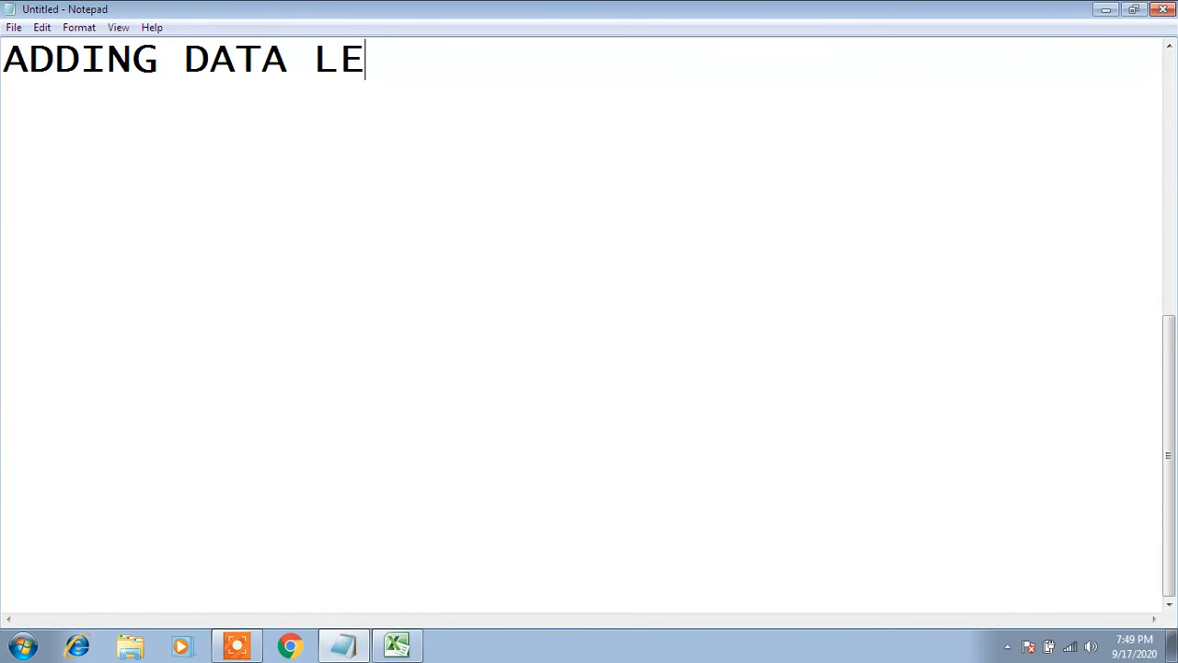
key("BackSpace")
type("ABELS ")
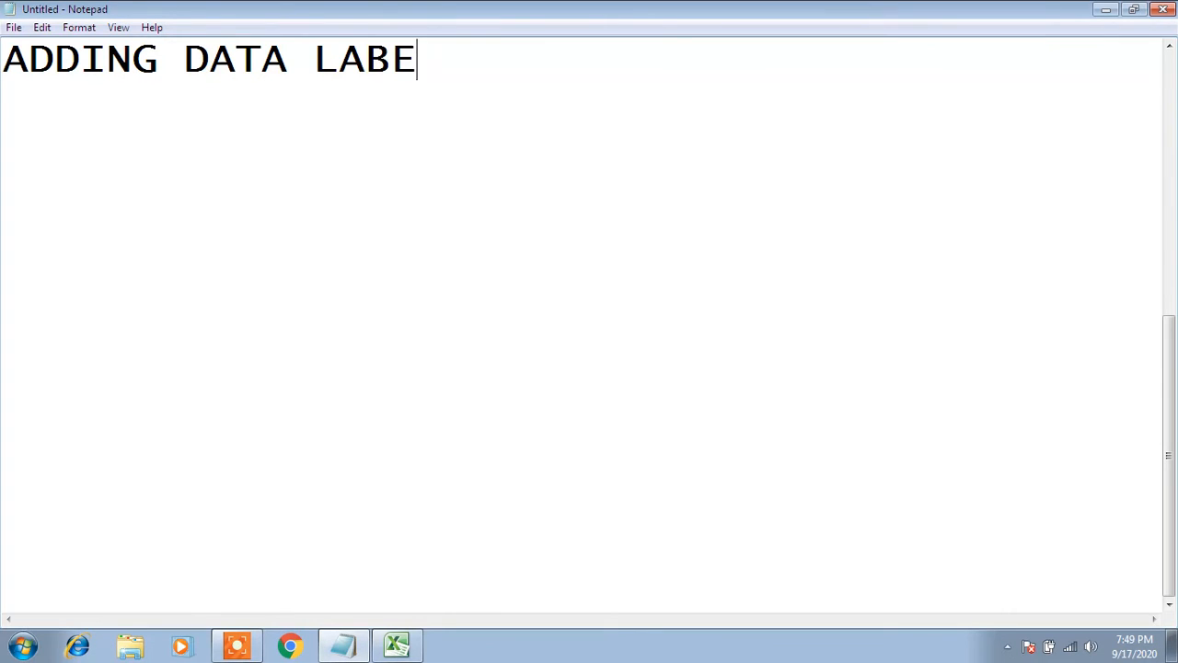
type("IN")
- Remove the blank lines above the ADDING DATA LABELS IN heading so it sits directly below the dashed underline
left_click(690, 377)
type("V")
key("BackSpace")
key("BackSpace")
key("BackSpace")
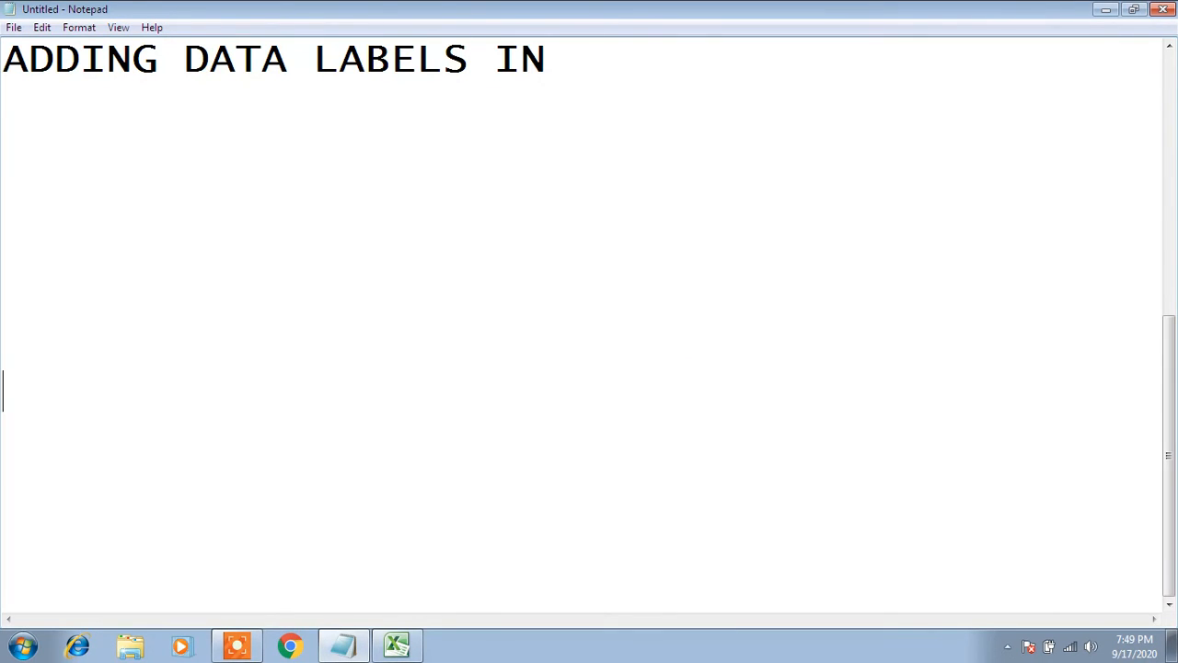
key("Up")
key("Up")
key("Up")
key("Up")
key("Up")
key("Up")
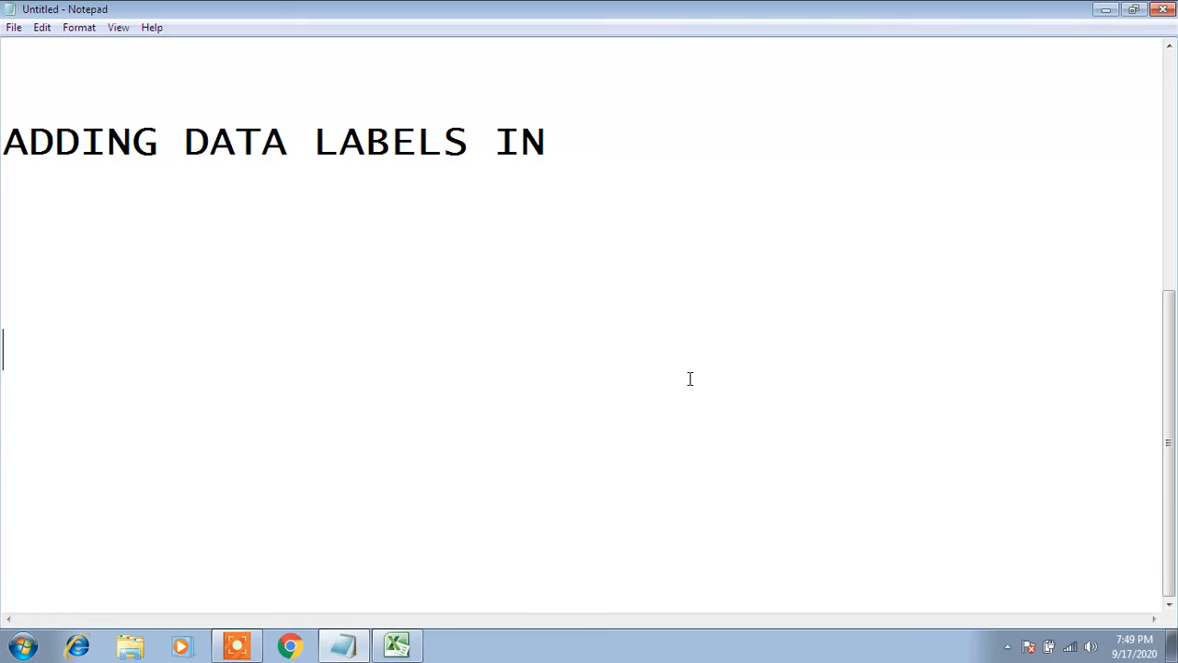
key("BackSpace")
key("BackSpace")
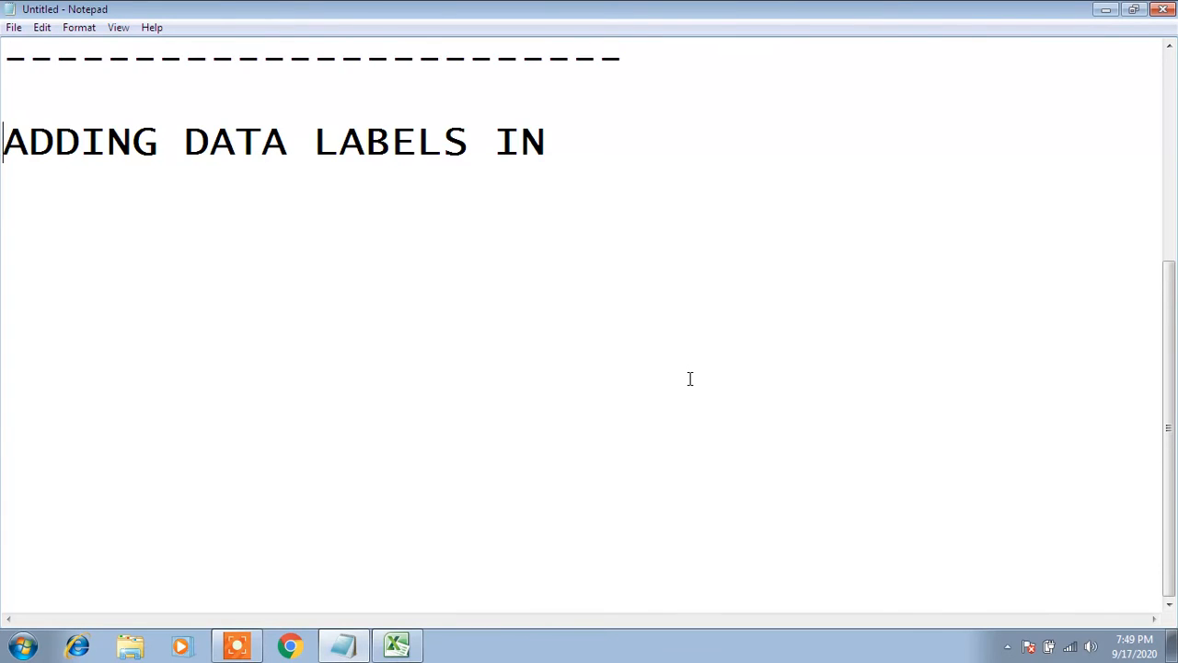
key("BackSpace")
key("BackSpace")
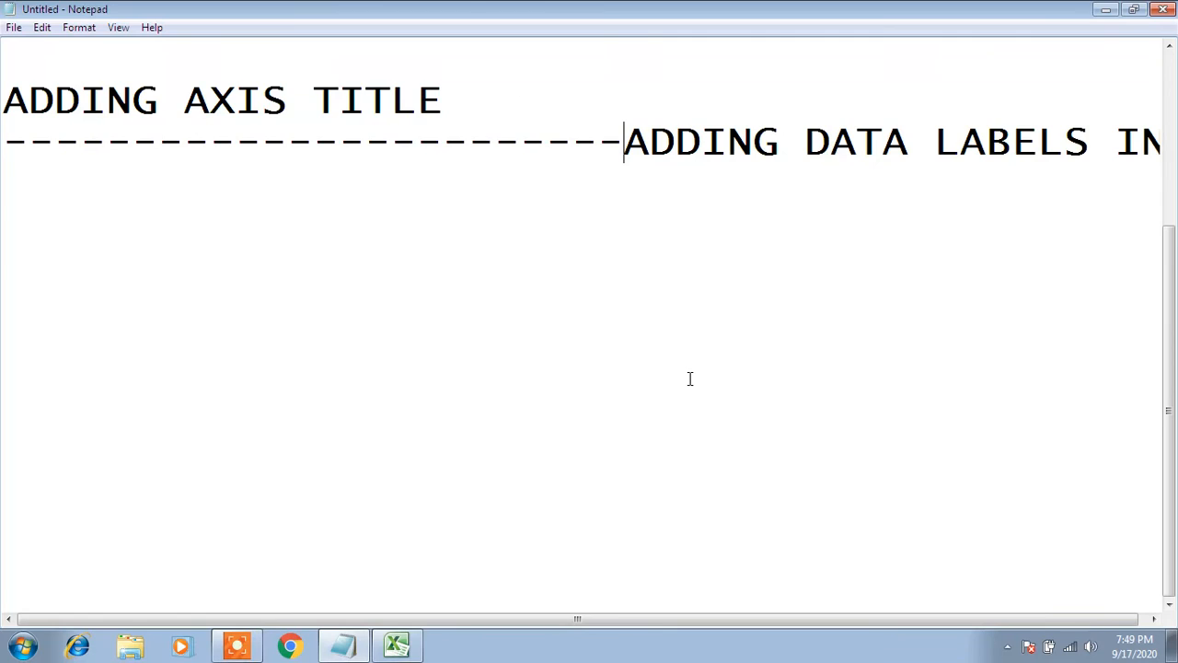
key("Return")
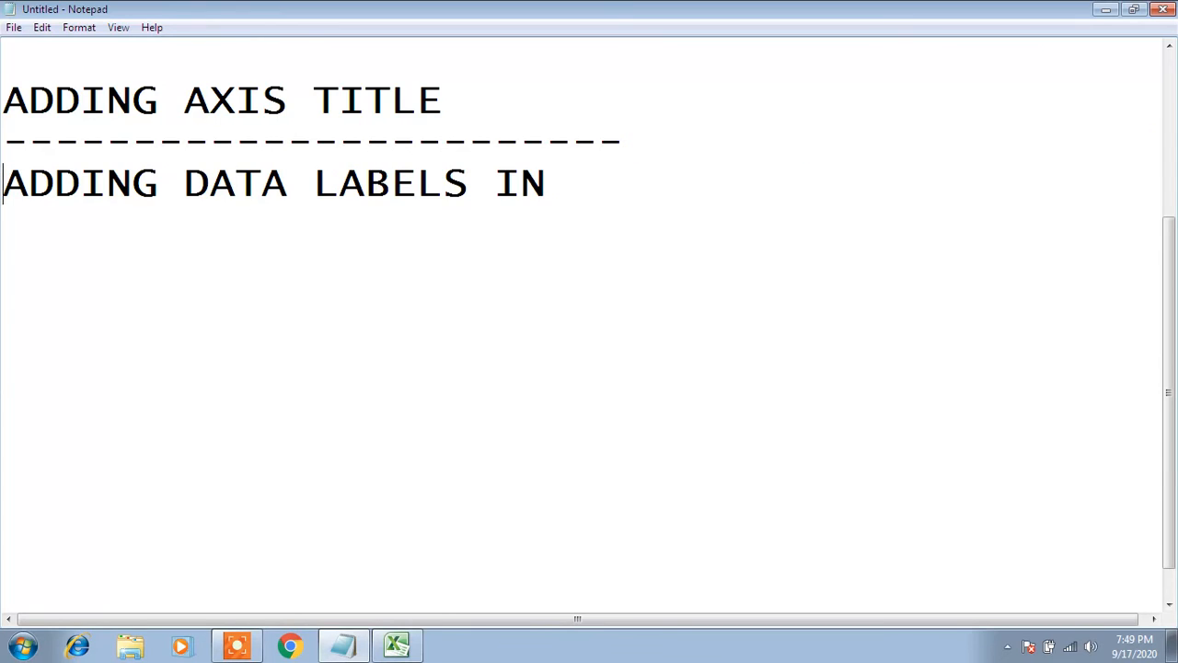
- Complete the heading as "ADDING DATA LABELS IN CHART" and underline it with a row of equals signs
key("Down")
key("Down")
key("Down")
key("Down")
key("Down")
key("Down")
key("Down")
key("Down")
key("Down")
key("Down")
key("Down")
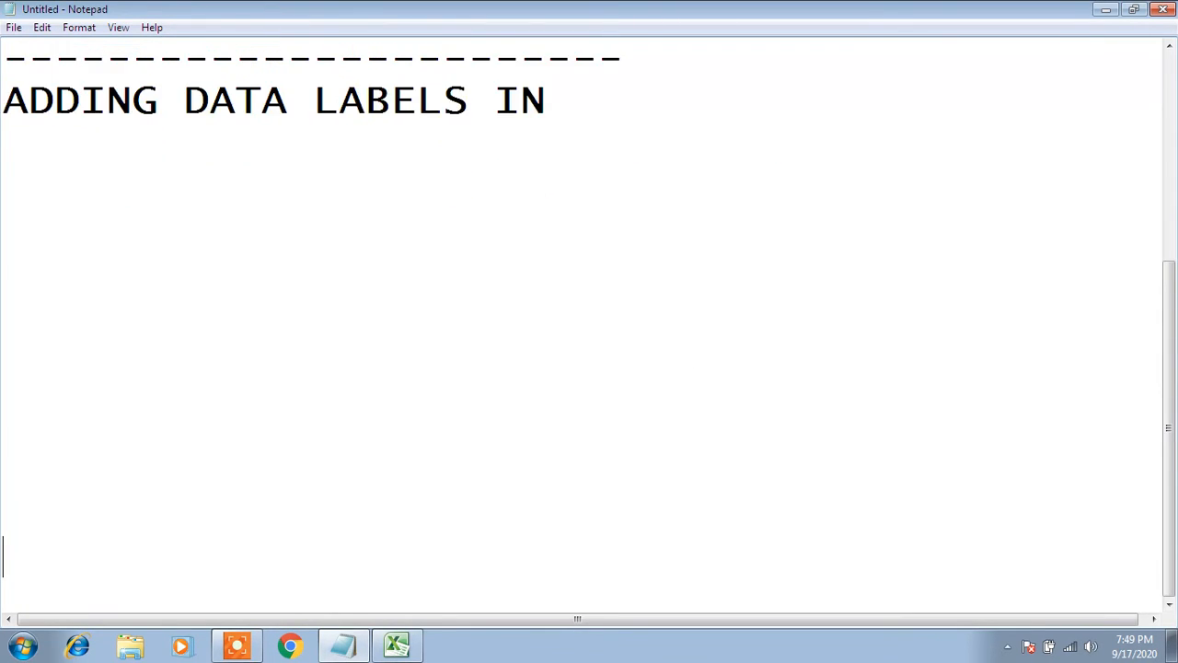
key("Down")
key("Down")
key("BackSpace")
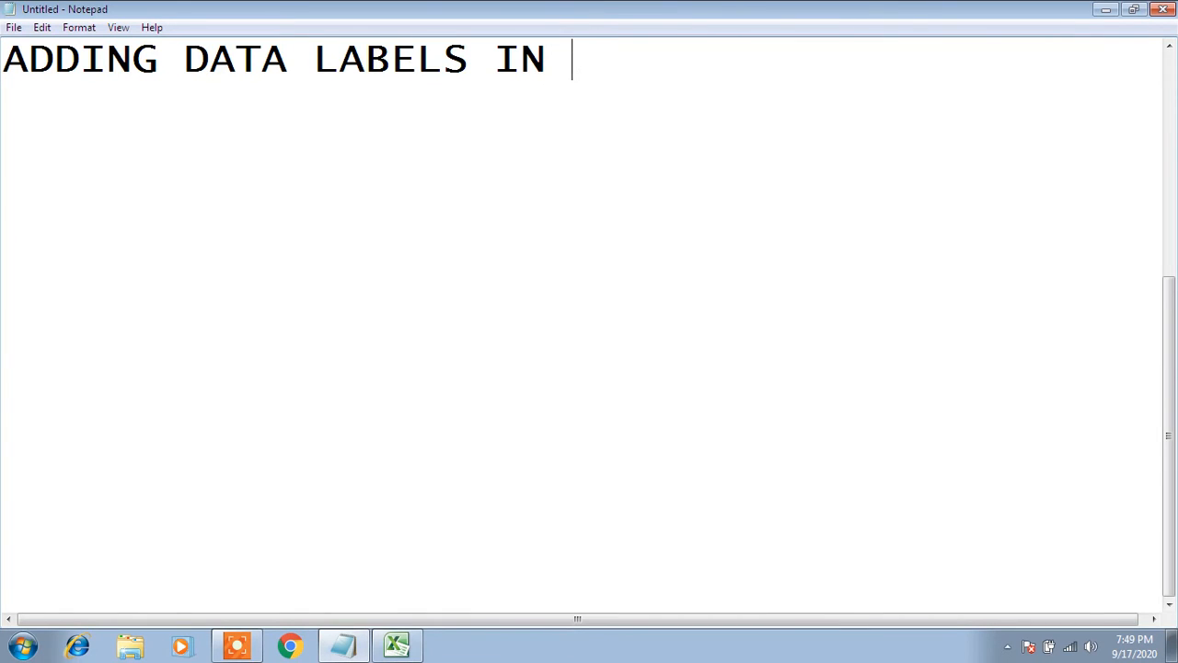
type("CHART")
key("Return")
type("=")
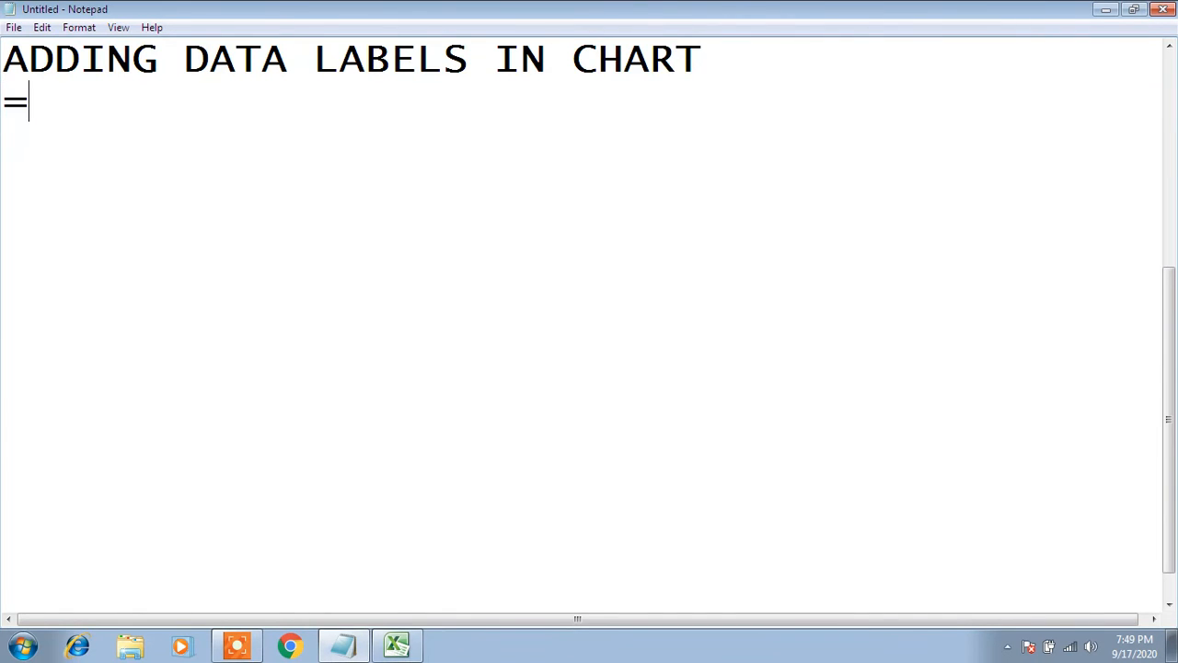
type("=============================")
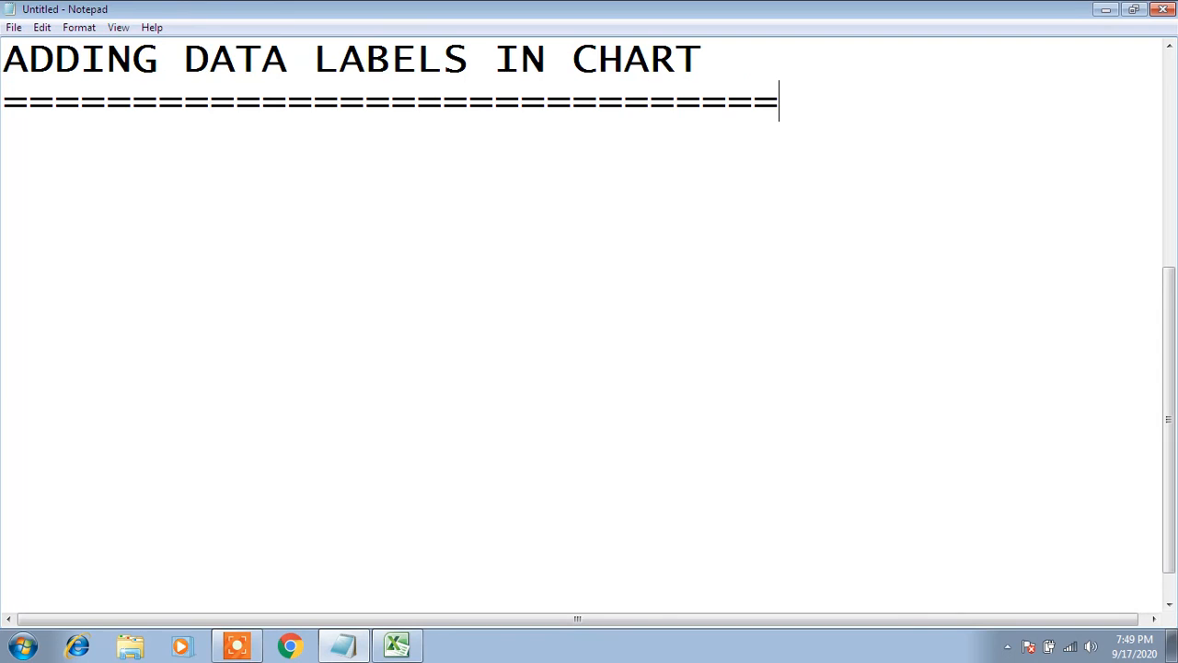
- Switch to Excel and show data labels on all series of the chart with the Center option
left_click(416, 647)
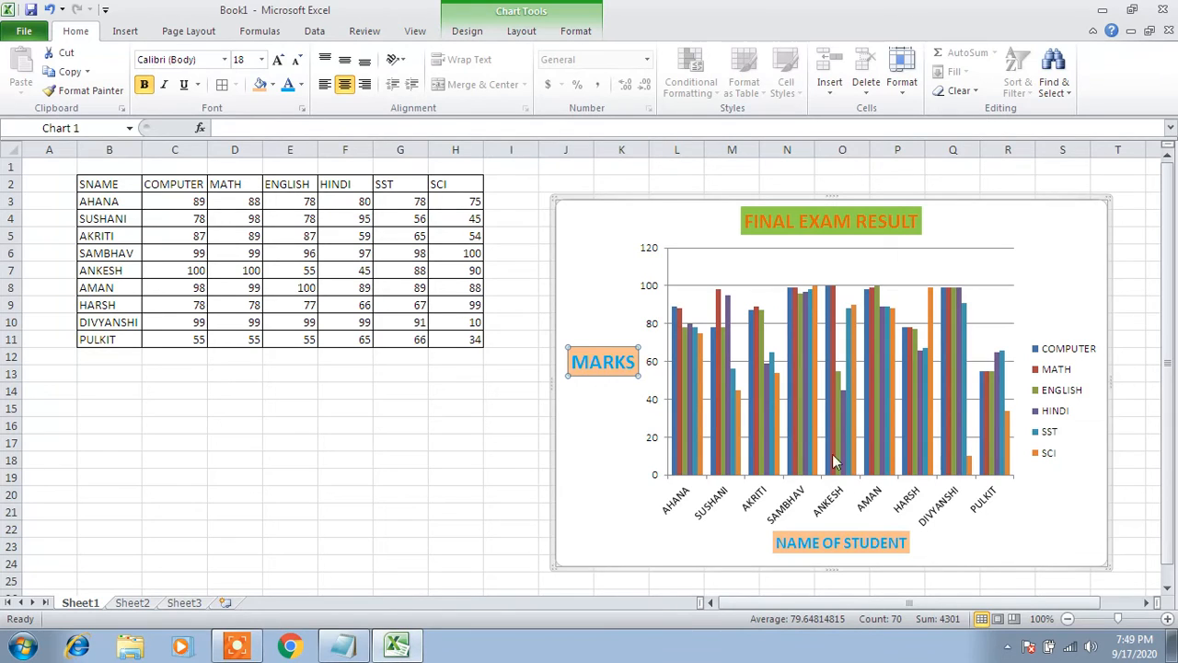
left_click(524, 32)
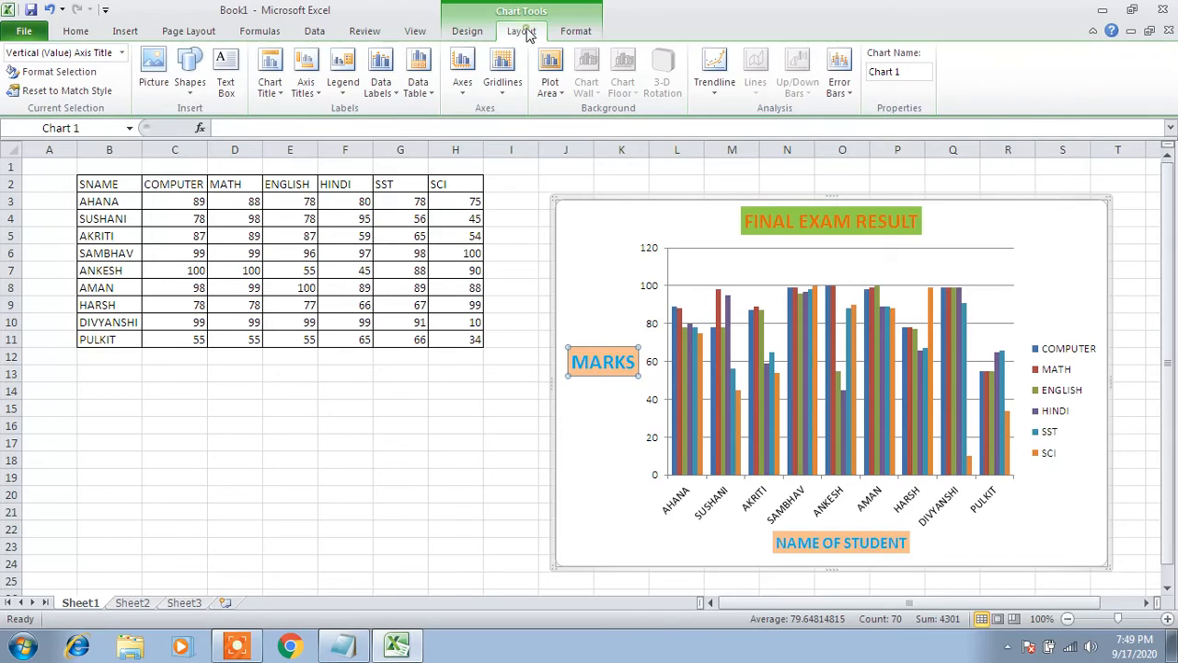
left_click(394, 94)
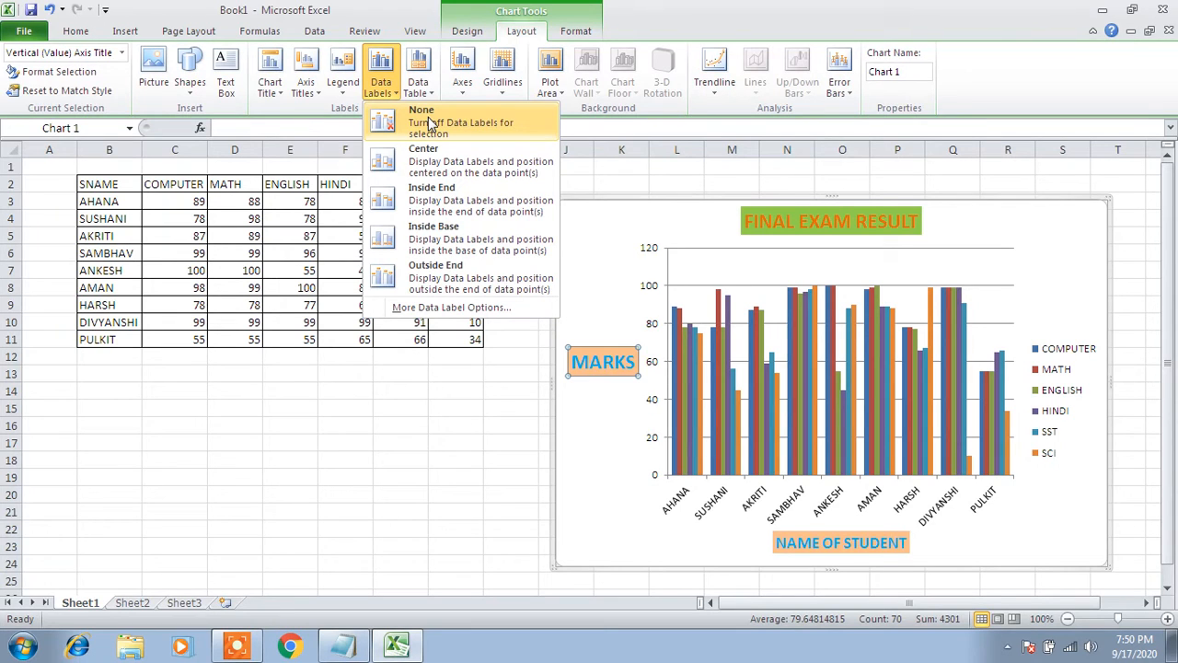
left_click(430, 163)
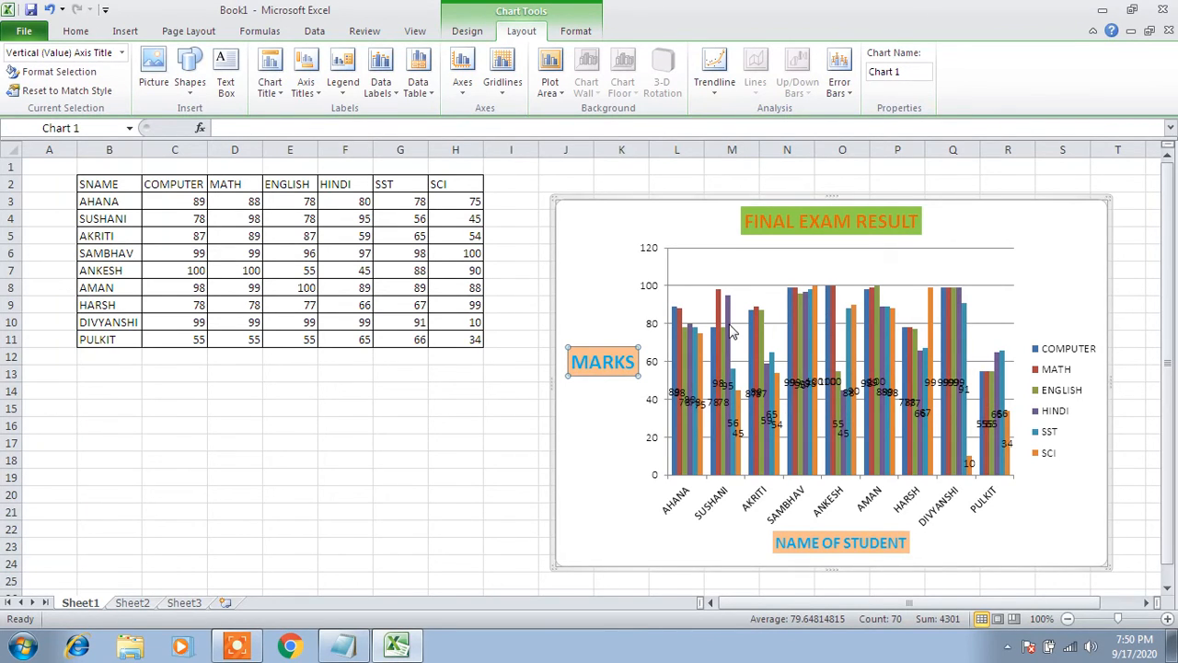
- Try the Outside End position for the SST series' data labels, and undo this and the centered labels
left_click(687, 402)
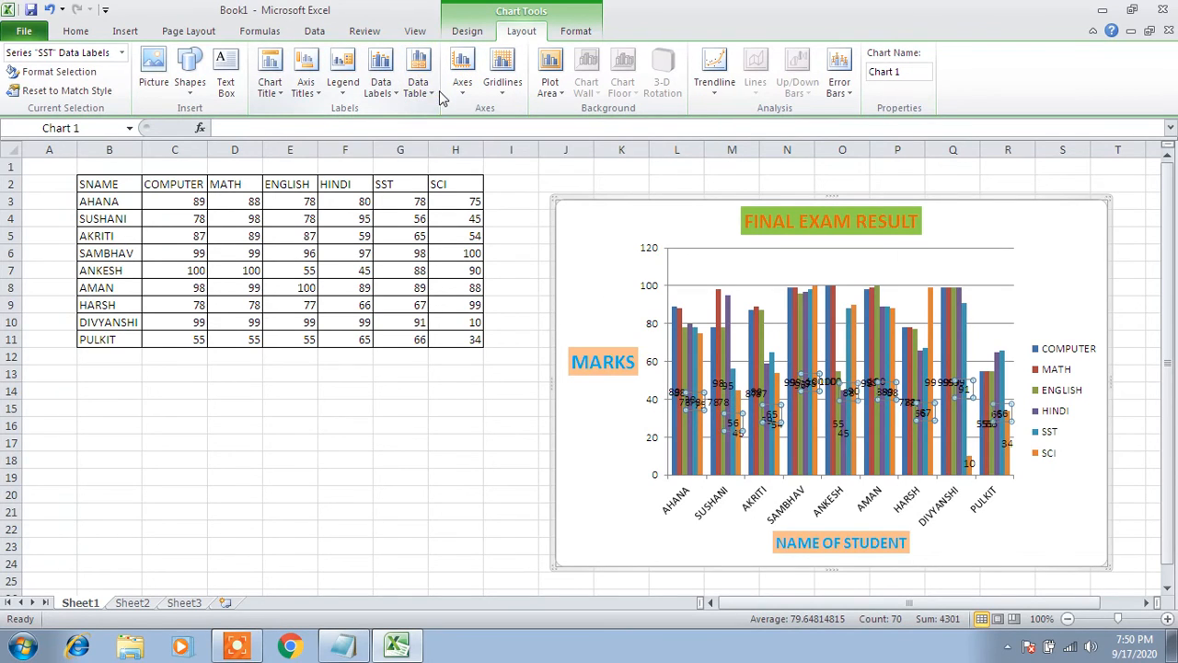
left_click(394, 90)
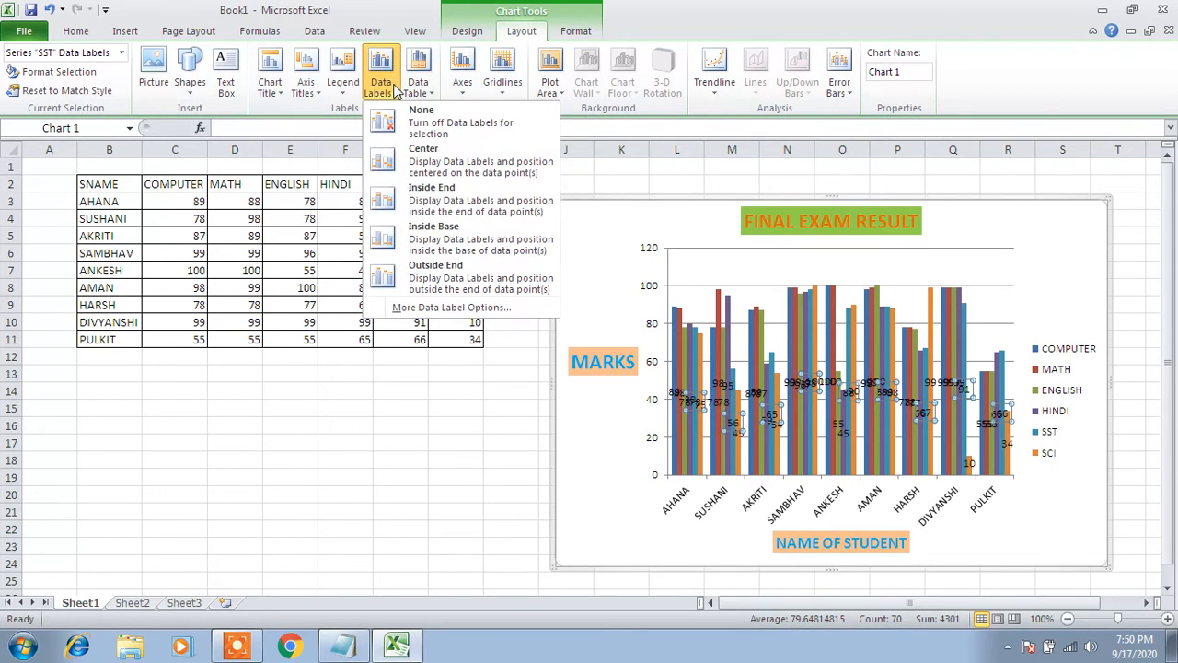
left_click(445, 269)
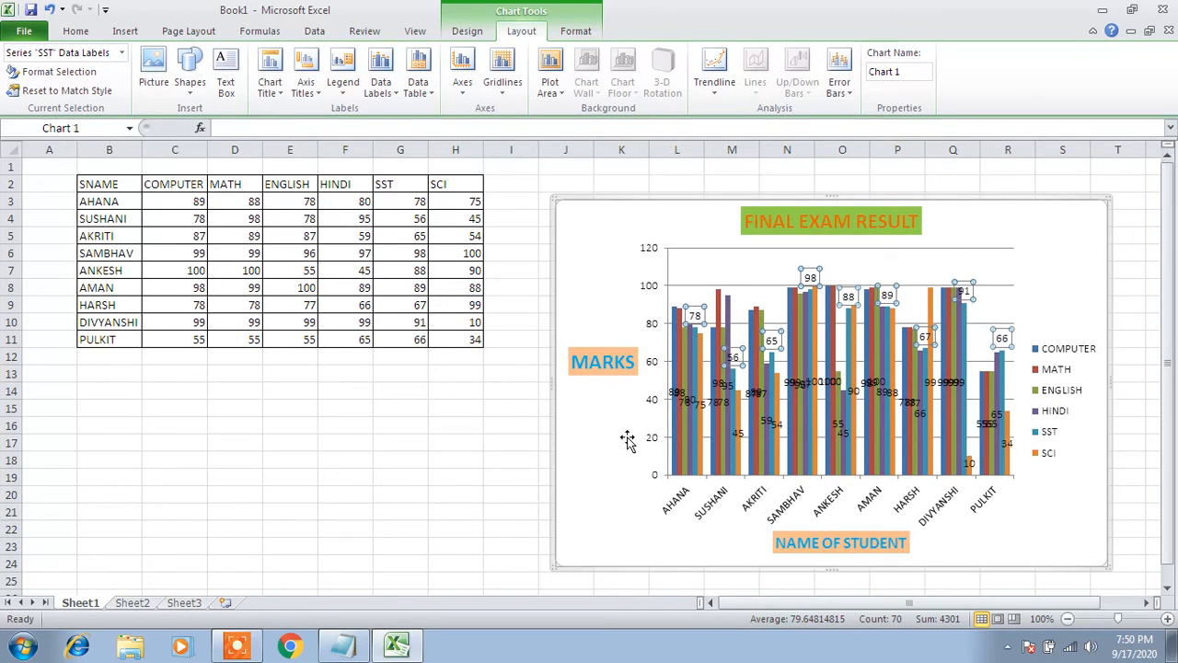
key("ctrl+z")
key("ctrl+z")
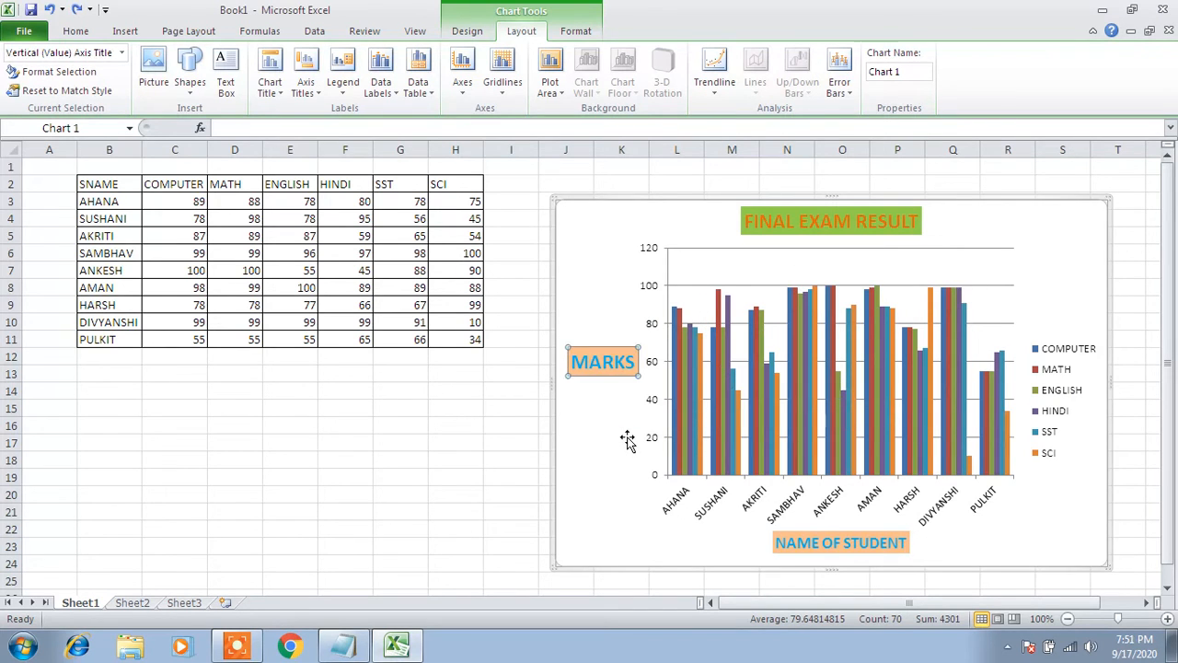
- Try Outside End data labels on all series of the chart and turn them off with the None option
left_click(398, 90)
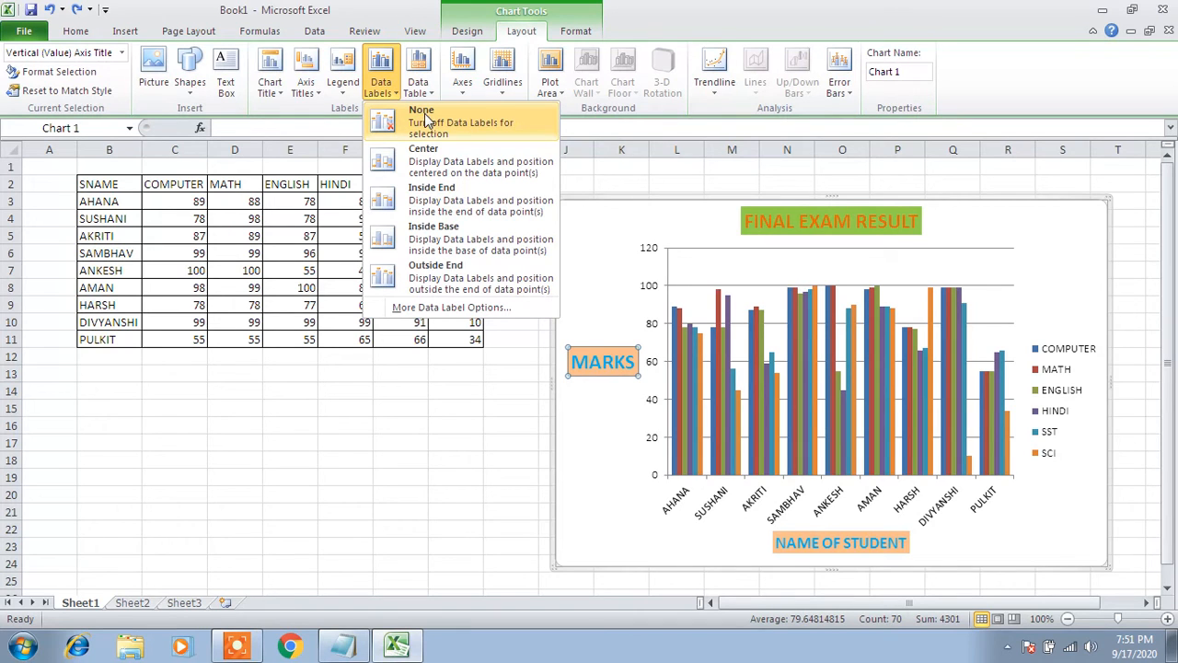
left_click(445, 267)
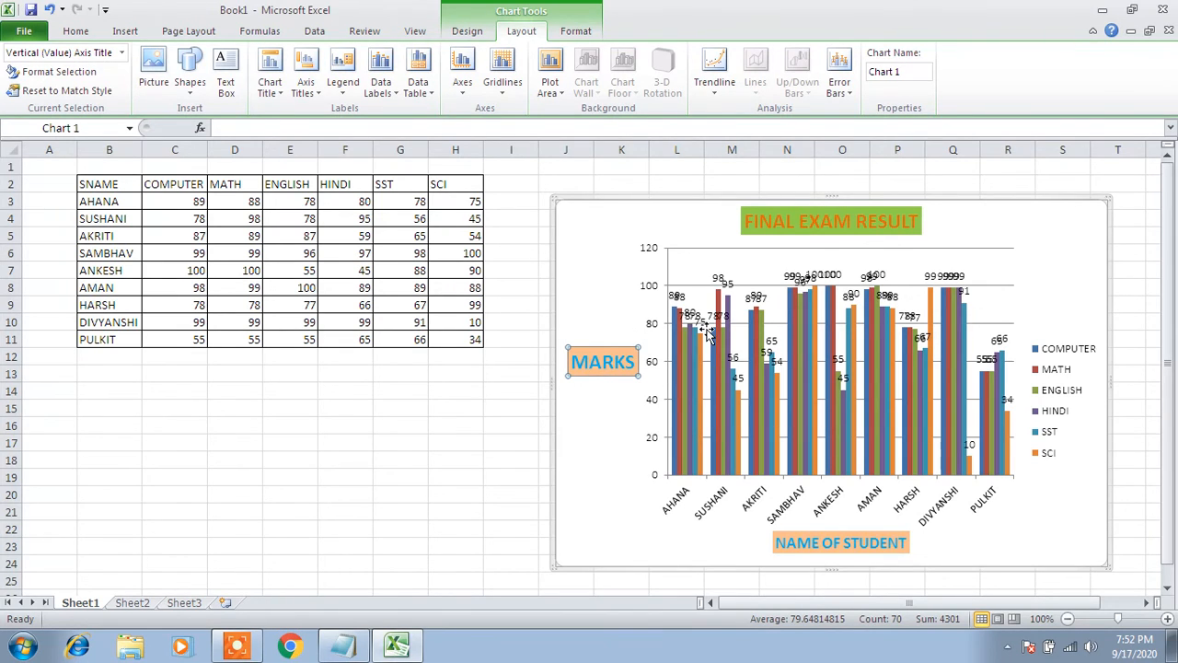
left_click(386, 88)
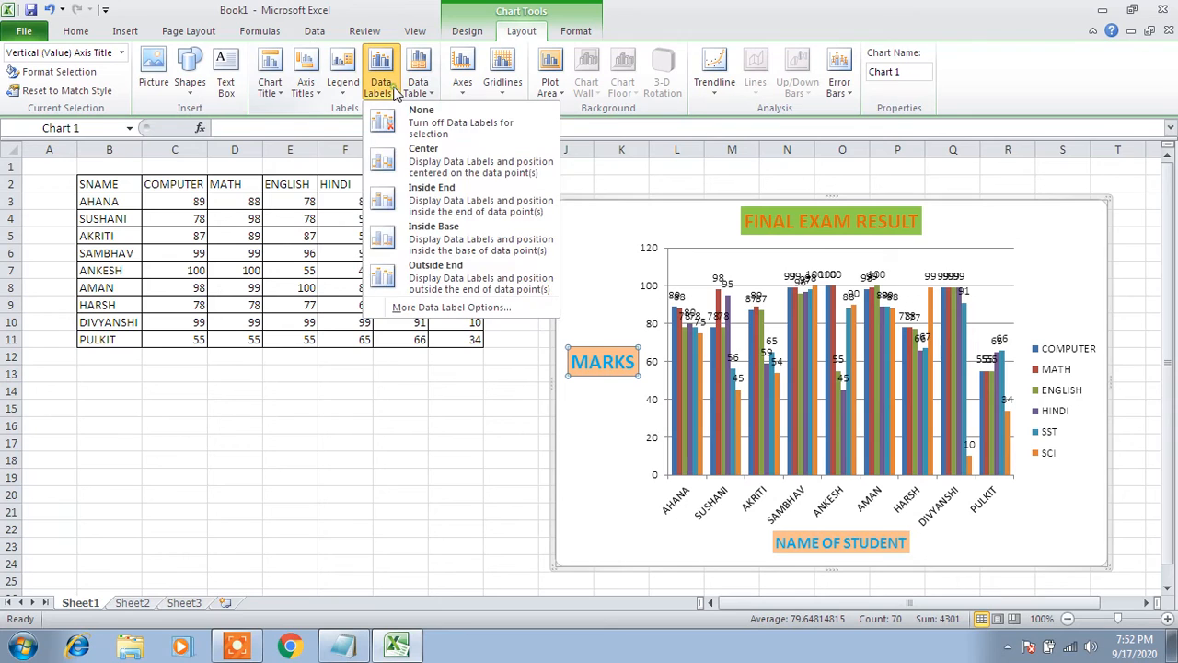
left_click(417, 114)
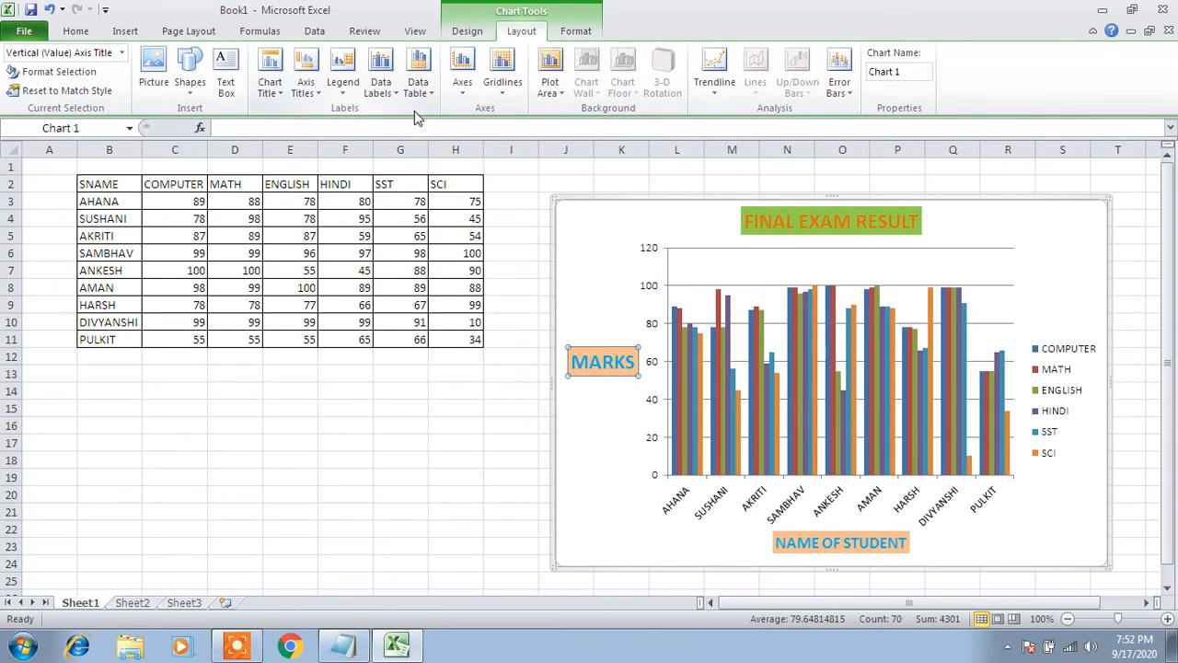
left_click(394, 90)
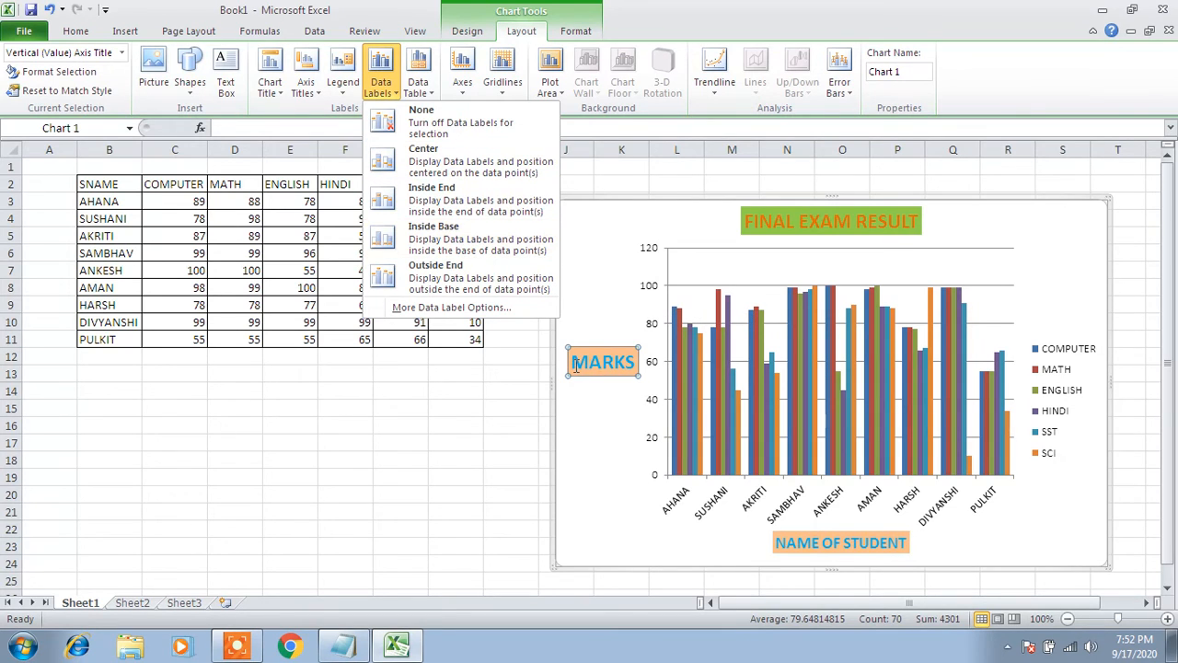
left_click(580, 497)
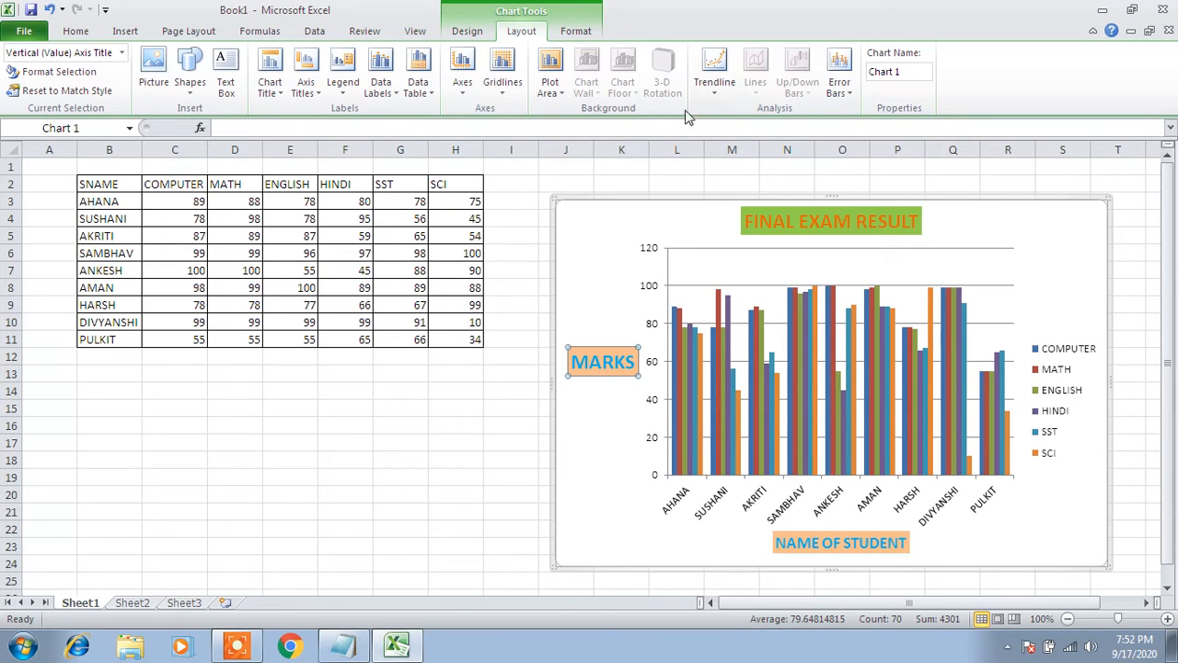
left_click(576, 32)
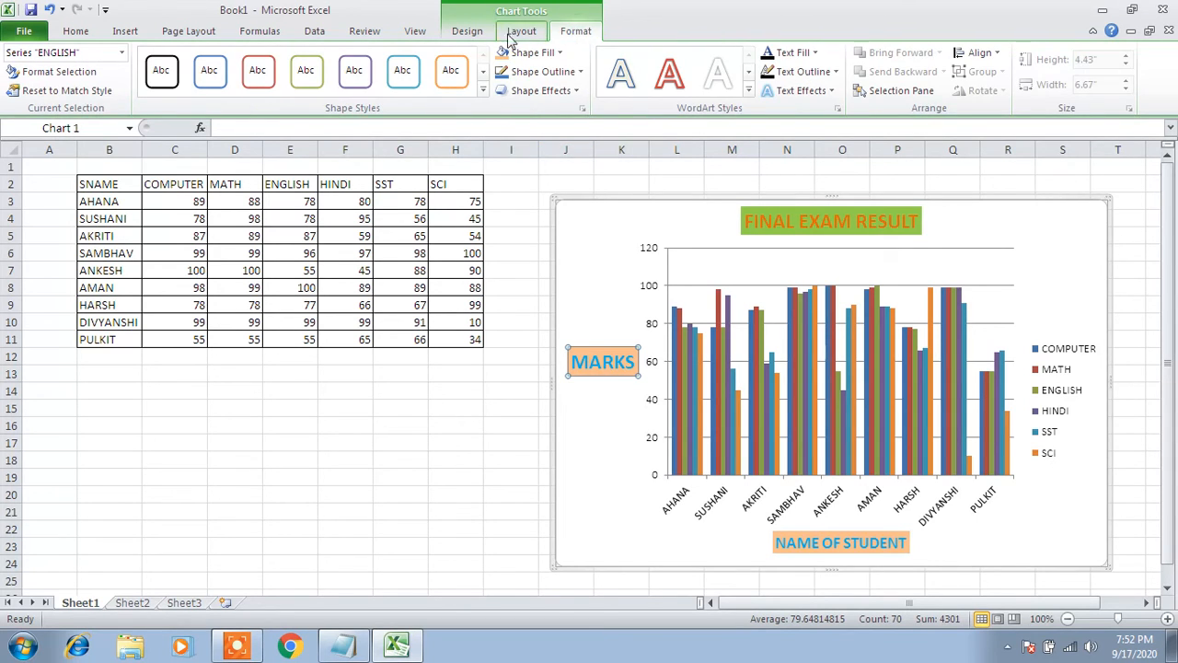
left_click(470, 33)
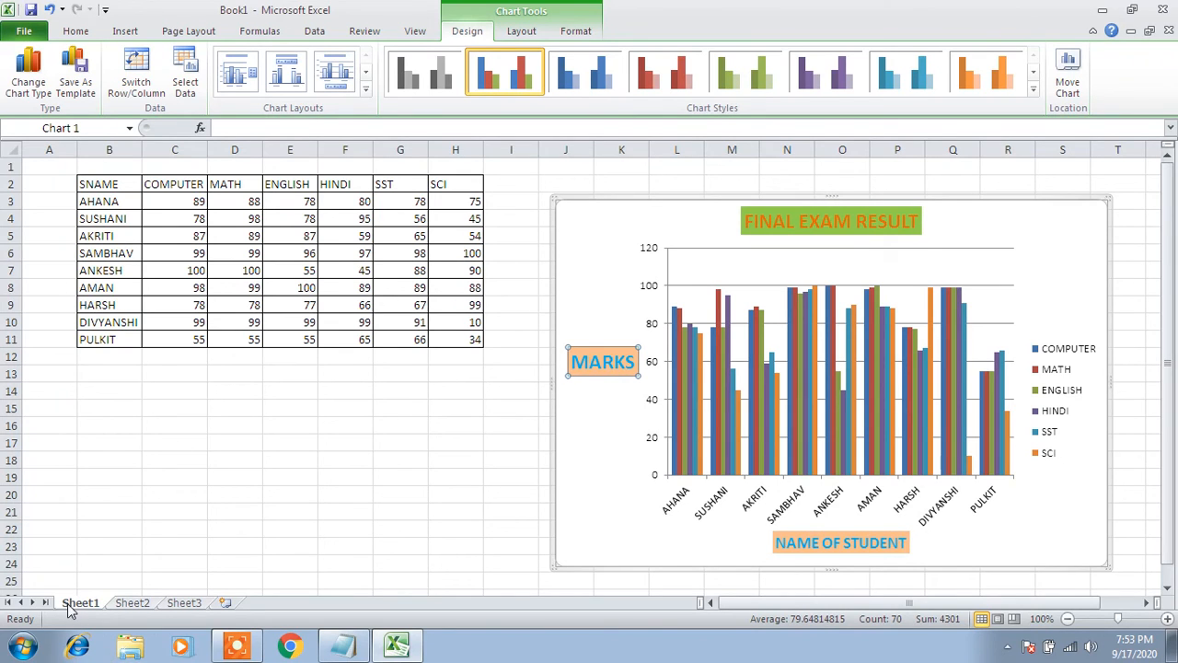
- Switch to Notepad and add a run of blank lines below the data labels heading, with the cursor directly under its underline
left_click(341, 649)
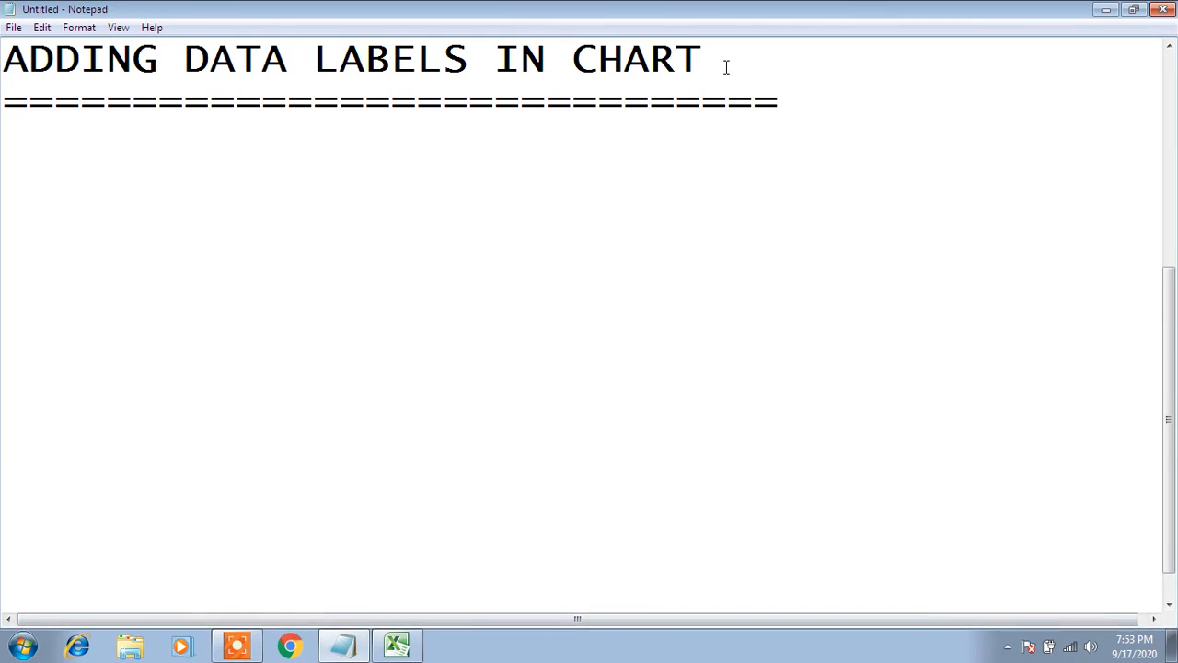
key("Return")
key("Return")
key("Return")
key("Return")
key("Return")
key("Return")
key("Return")
key("Return")
key("Return")
key("Return")
key("Return")
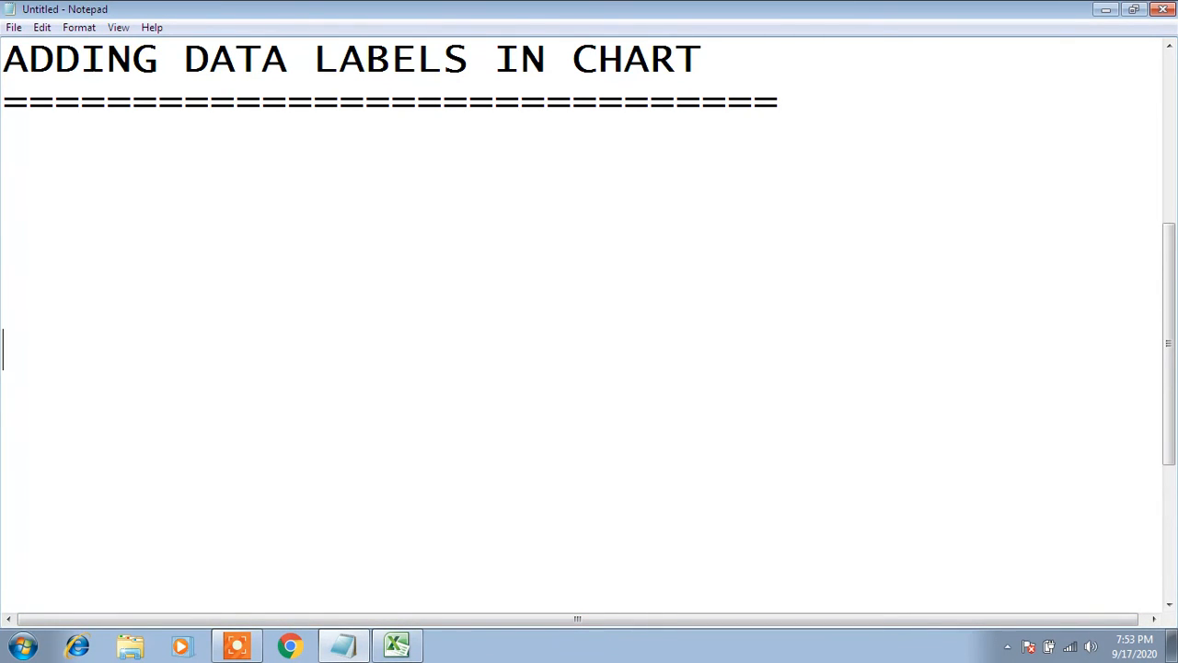
key("Return")
key("Return")
key("Return")
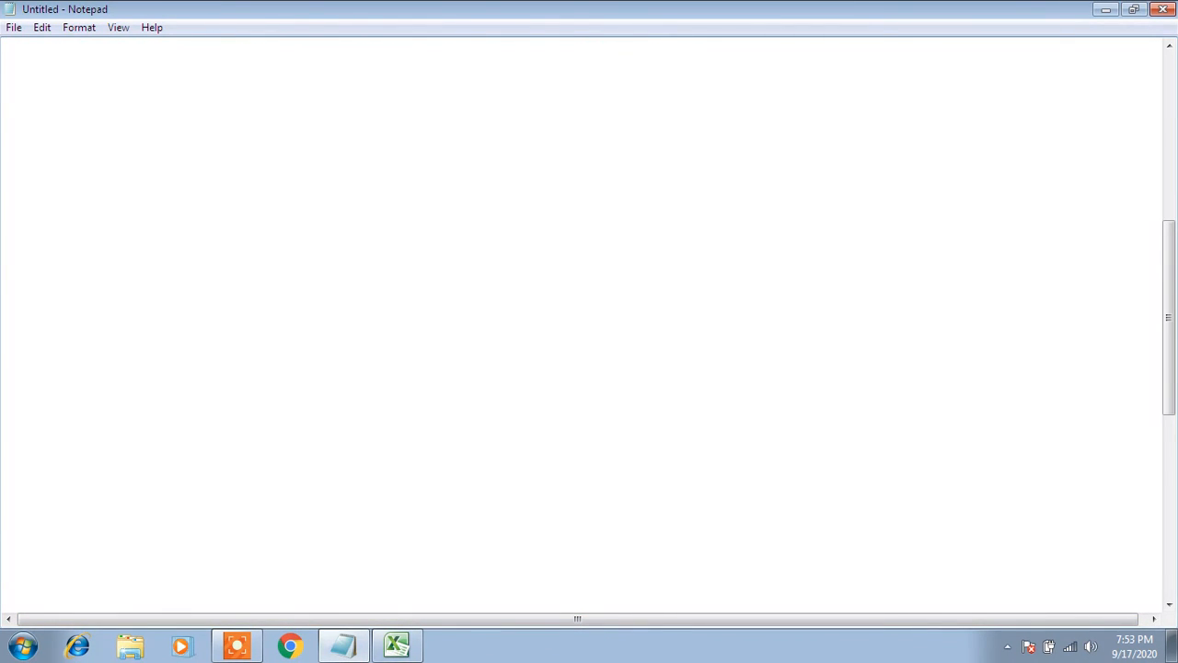
key("Up")
key("Up")
key("Up")
key("Up")
key("Up")
key("Up")
key("Up")
key("Up")
key("Up")
key("Up")
key("Up")
key("Up")
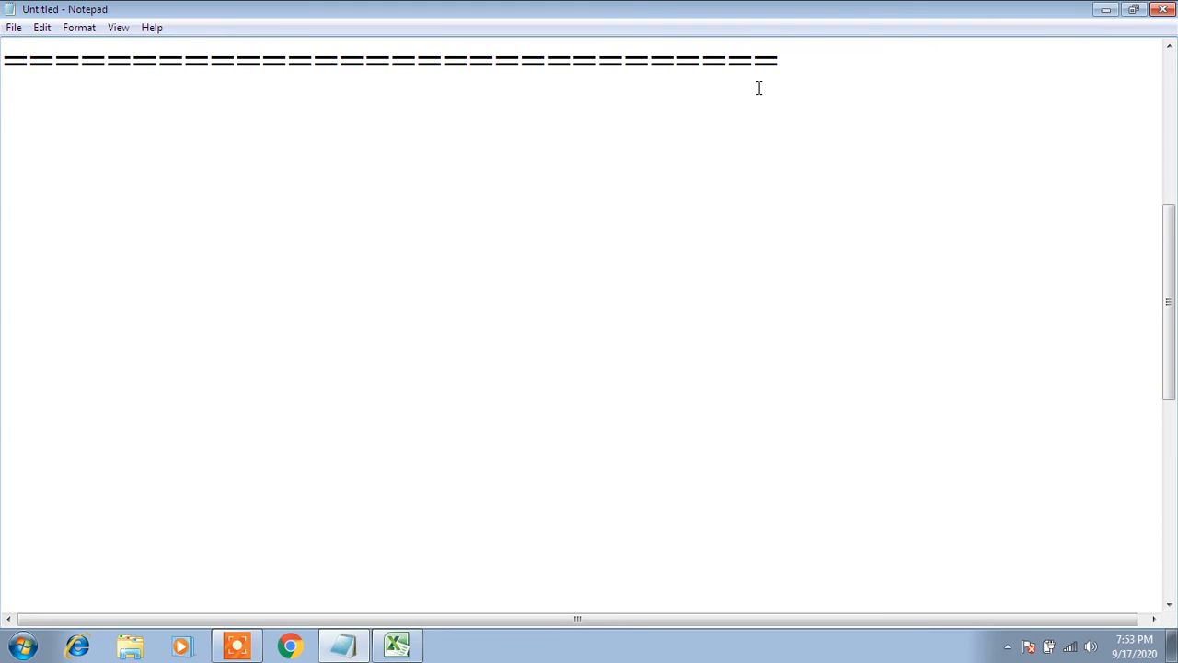
key("Down")
- Write "MOVING A CHART FROM ONE SHEET TO ANOTHER SH" as the start of a new heading below the underline
type("MOVING A C")
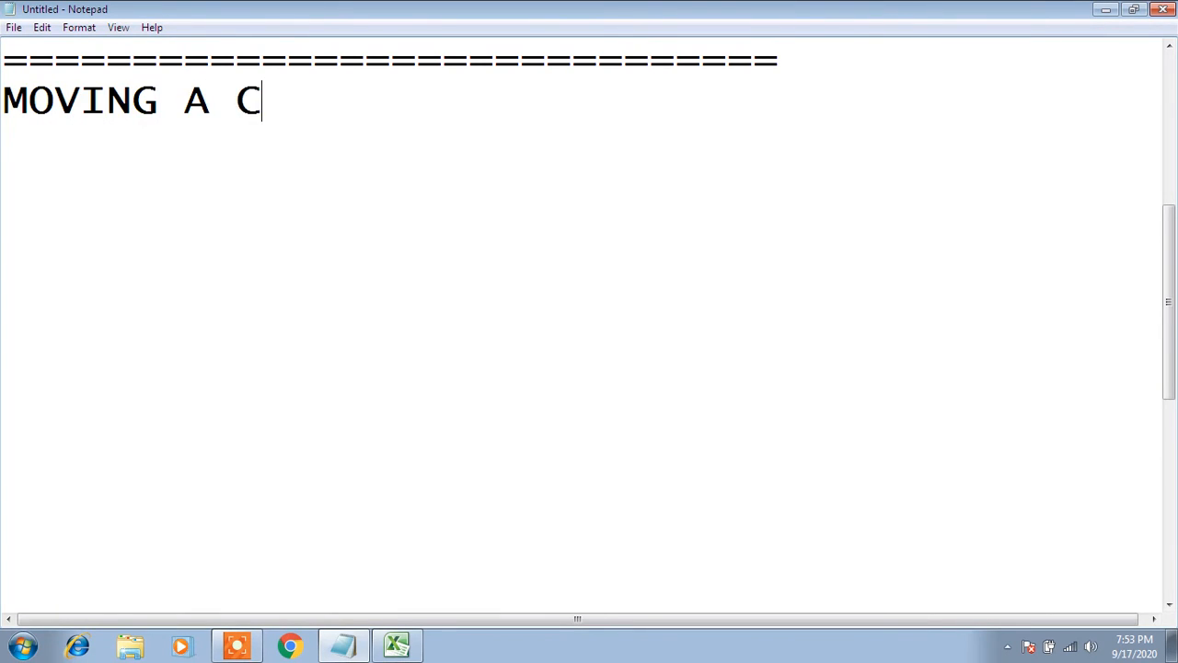
type("HART FR")
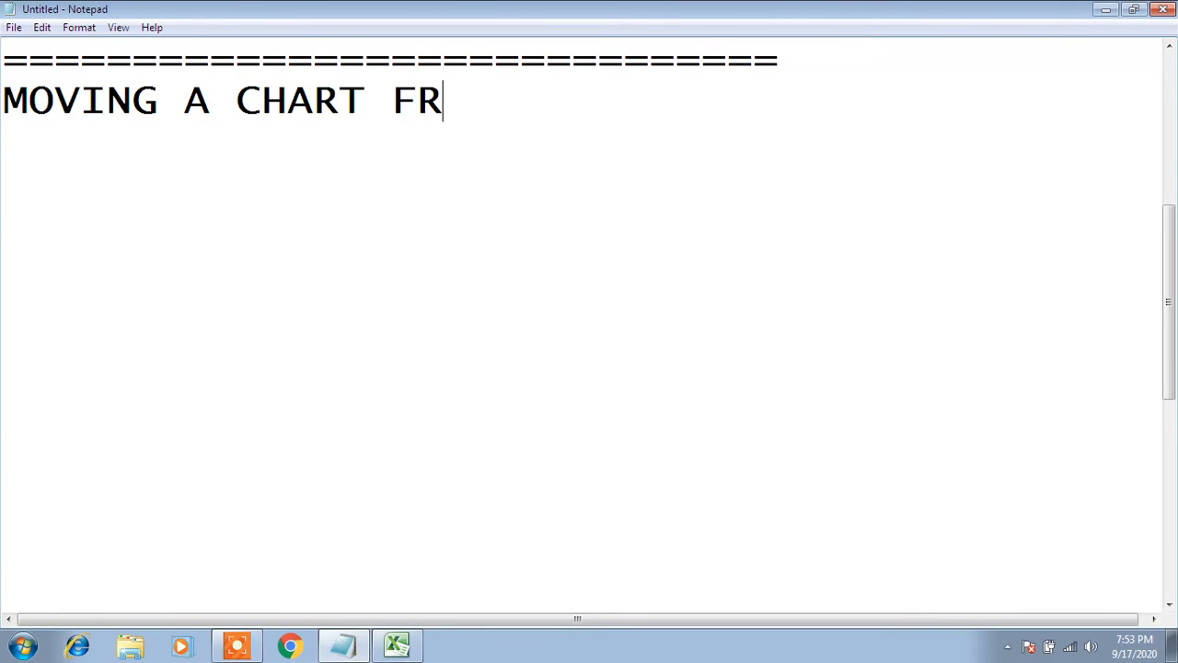
type("OM ONE SH")
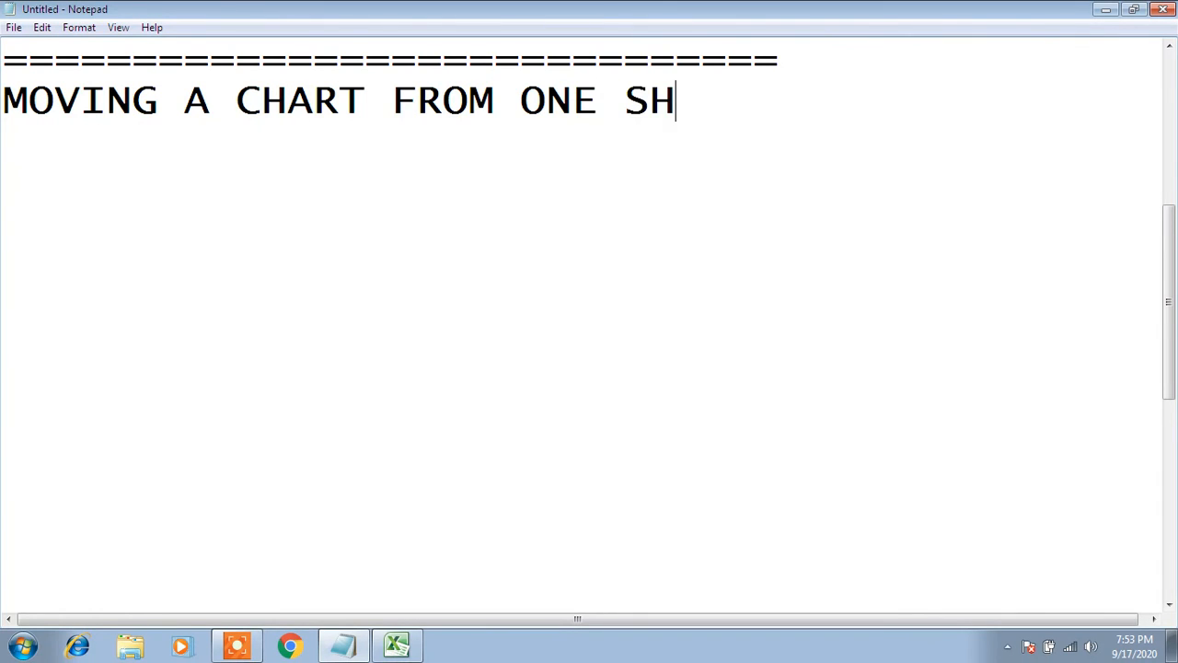
type("EET TO AN")
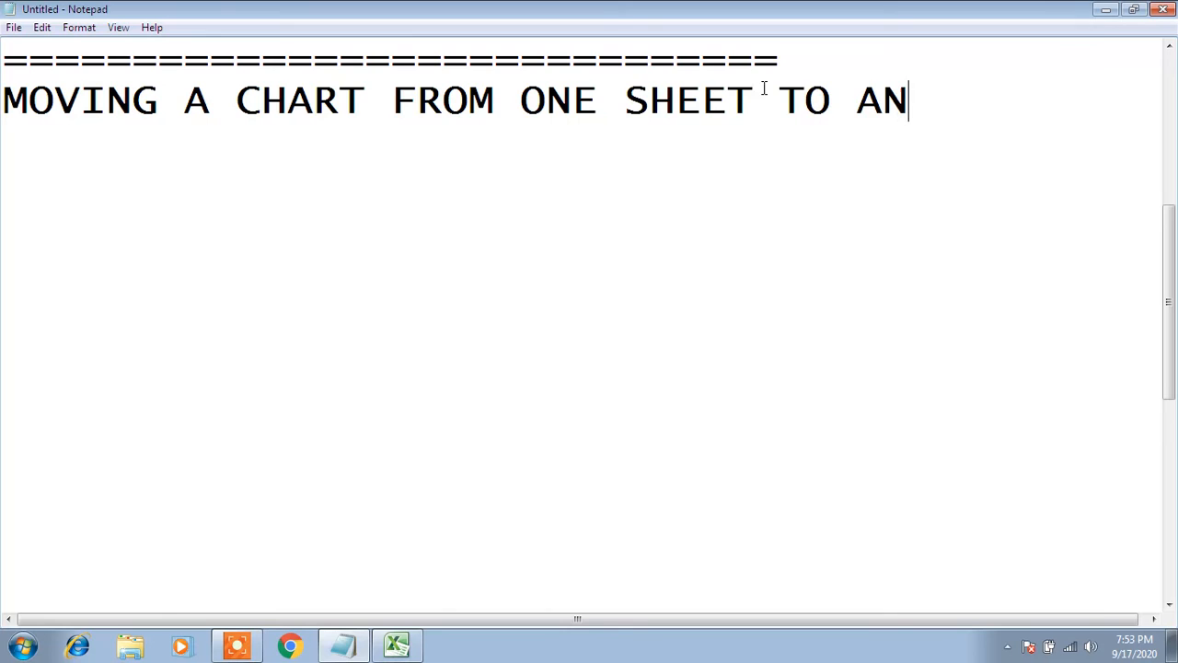
type("OTJ")
key("BackSpace")
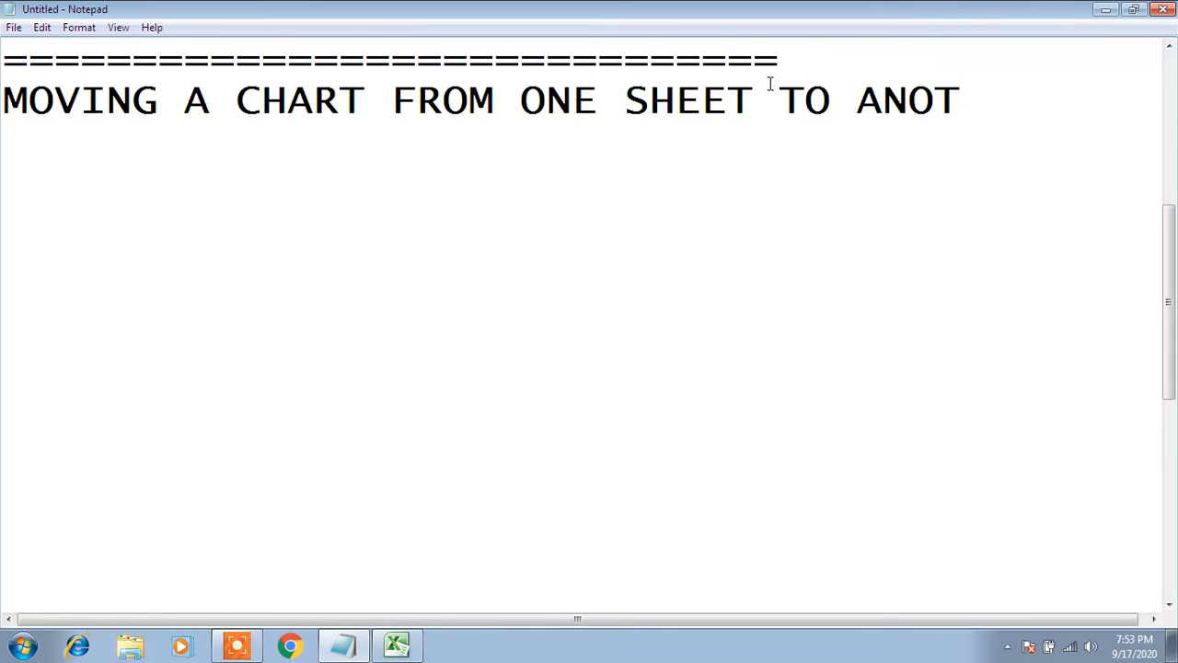
type("HER SH")
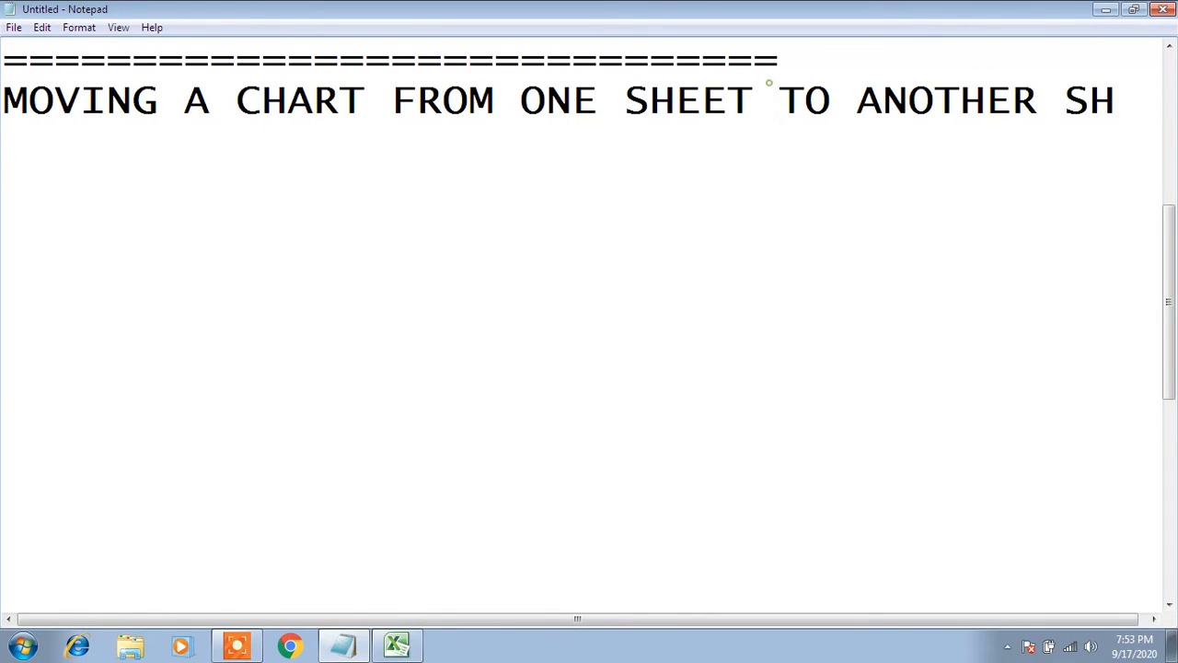
- Break the new heading before "TO ANOTHER" so that this part starts a second line without a leading space
left_click(768, 83)
type("EE")
key("BackSpace")
key("BackSpace")
key("Right")
key("Right")
key("Left")
key("Left")
key("Left")
key("Return")
key("Right")
key("BackSpace")
key("Right")
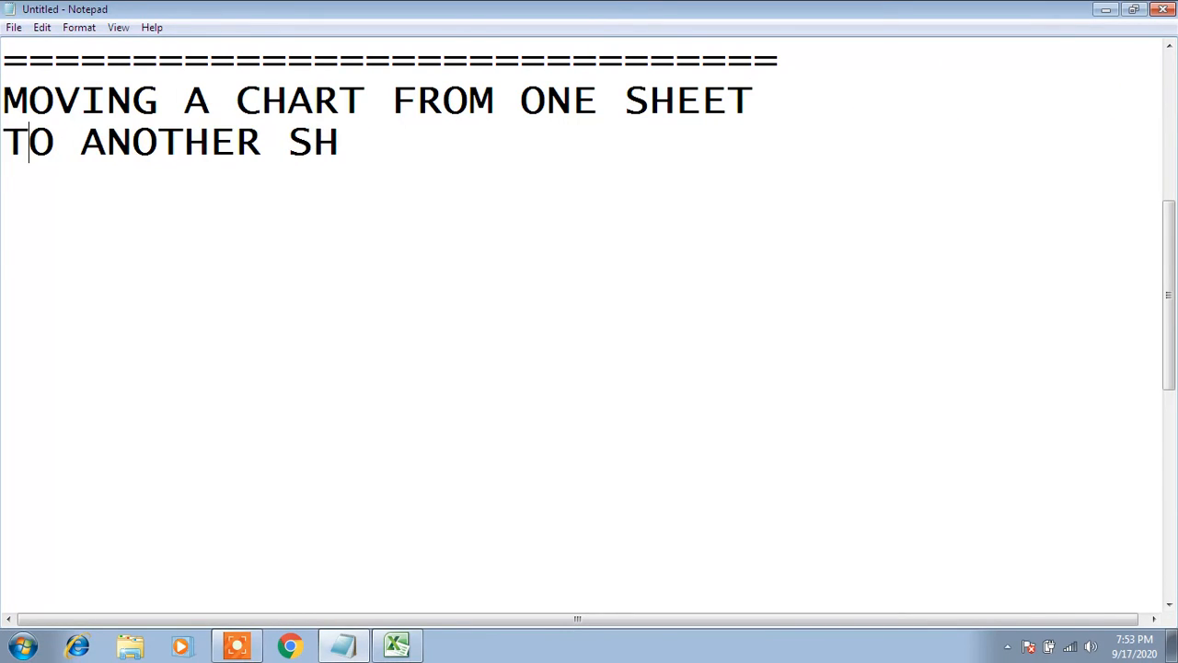
- Complete the heading's second line as "TO ANOTHER SHEET" and start a new line below it
key("Right")
key("Right")
key("Right")
key("Right")
key("Right")
key("Right")
key("Right")
key("Right")
key("Right")
key("Right")
key("Right")
key("Right")
type("EET")
key("Return")
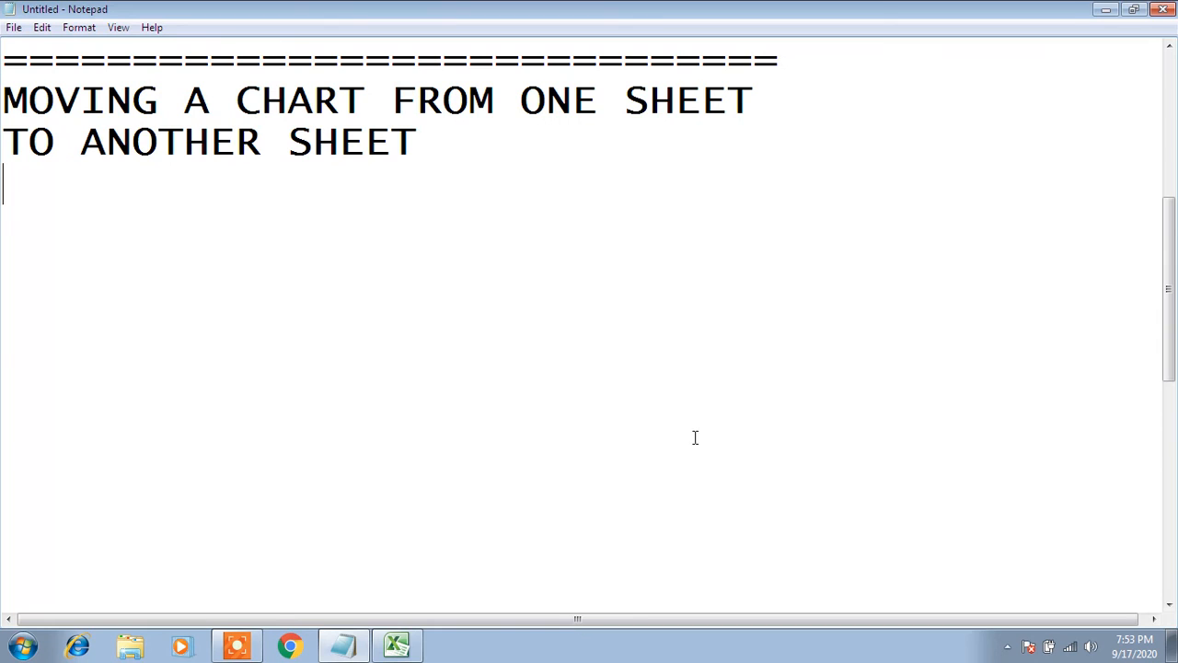
- Switch to Excel and move the FINAL EXAM RESULT chart to a new sheet named RESULT
left_click(398, 645)
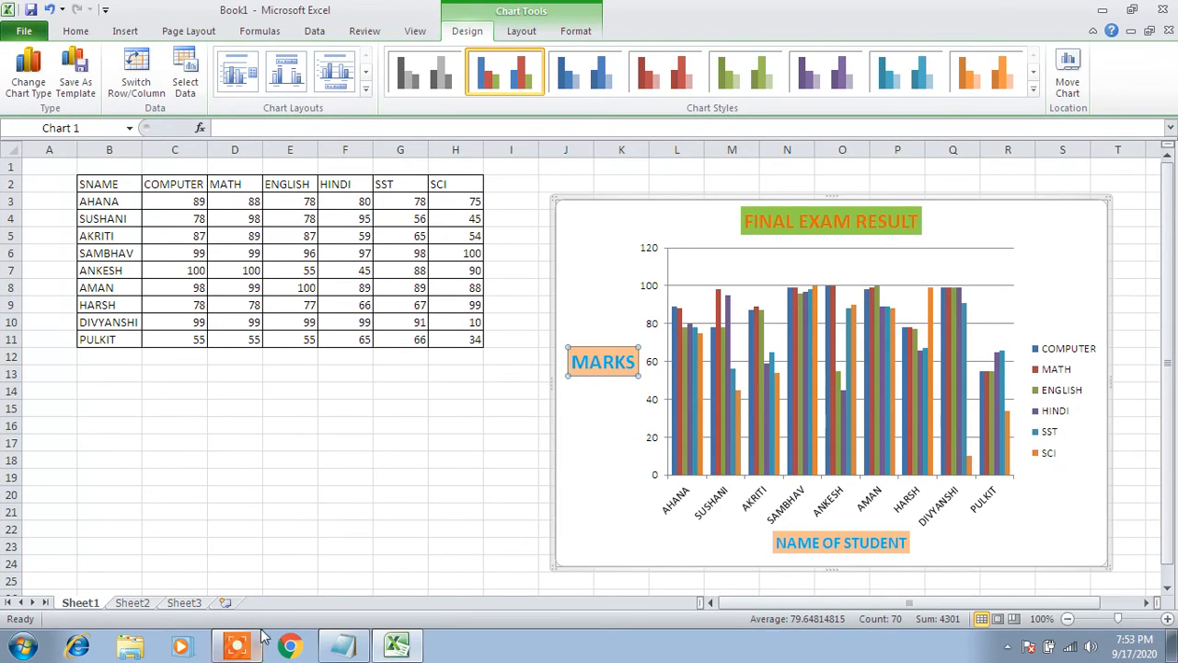
left_click(241, 646)
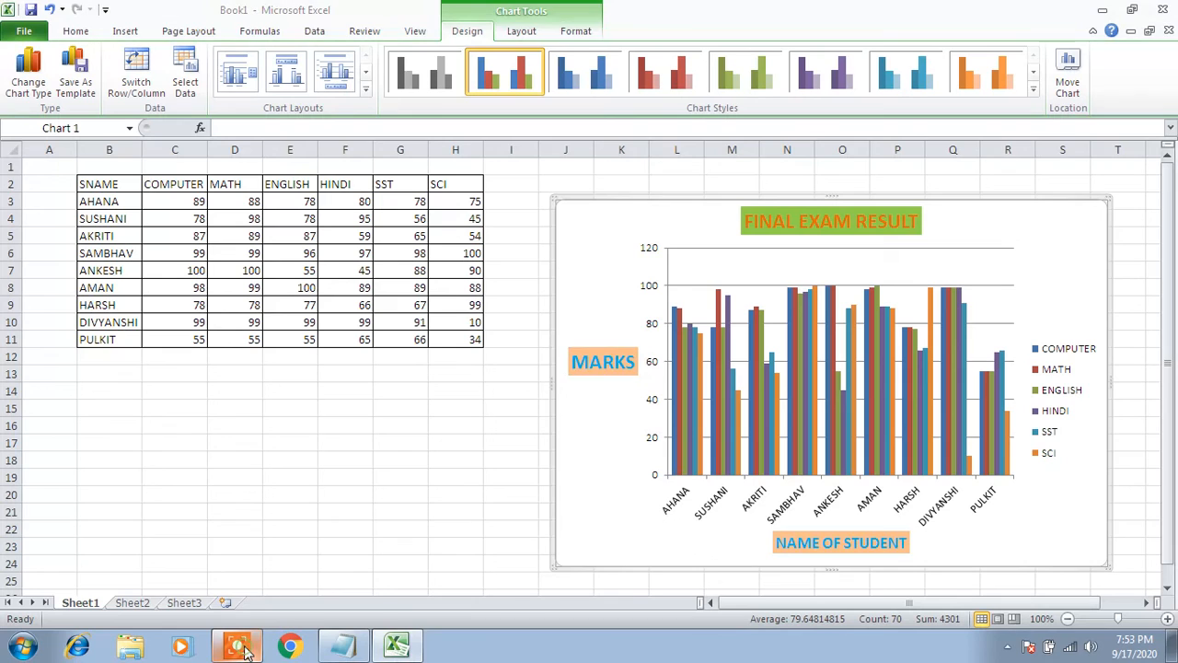
left_click(1092, 584)
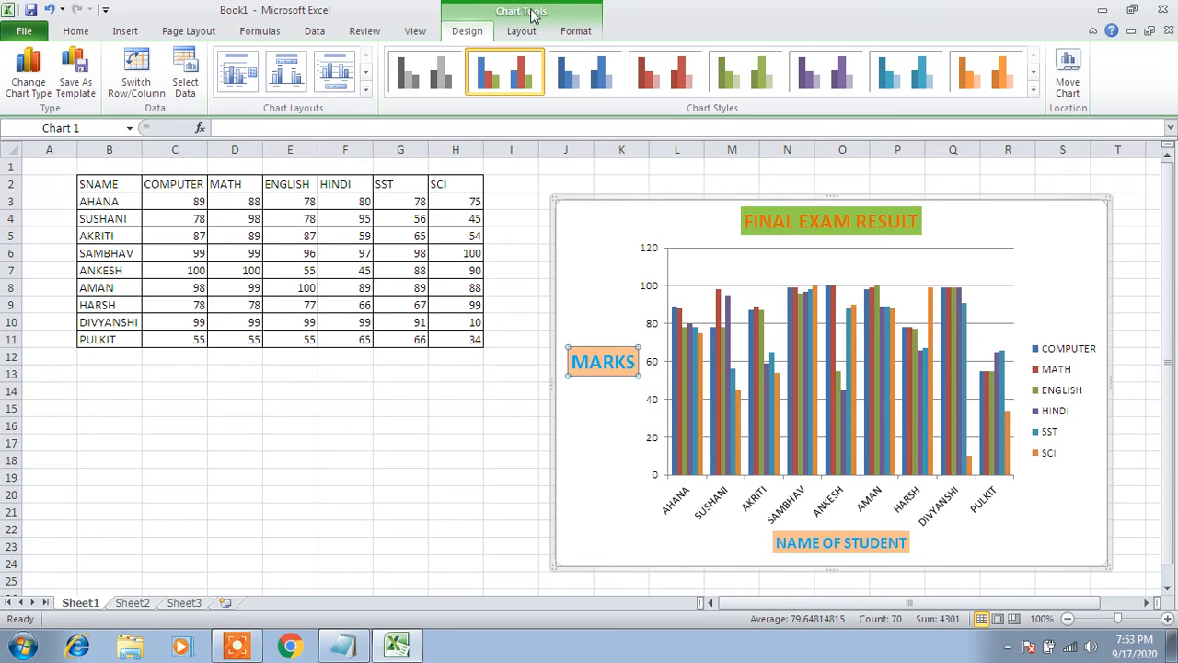
double_click(474, 33)
left_click(474, 34)
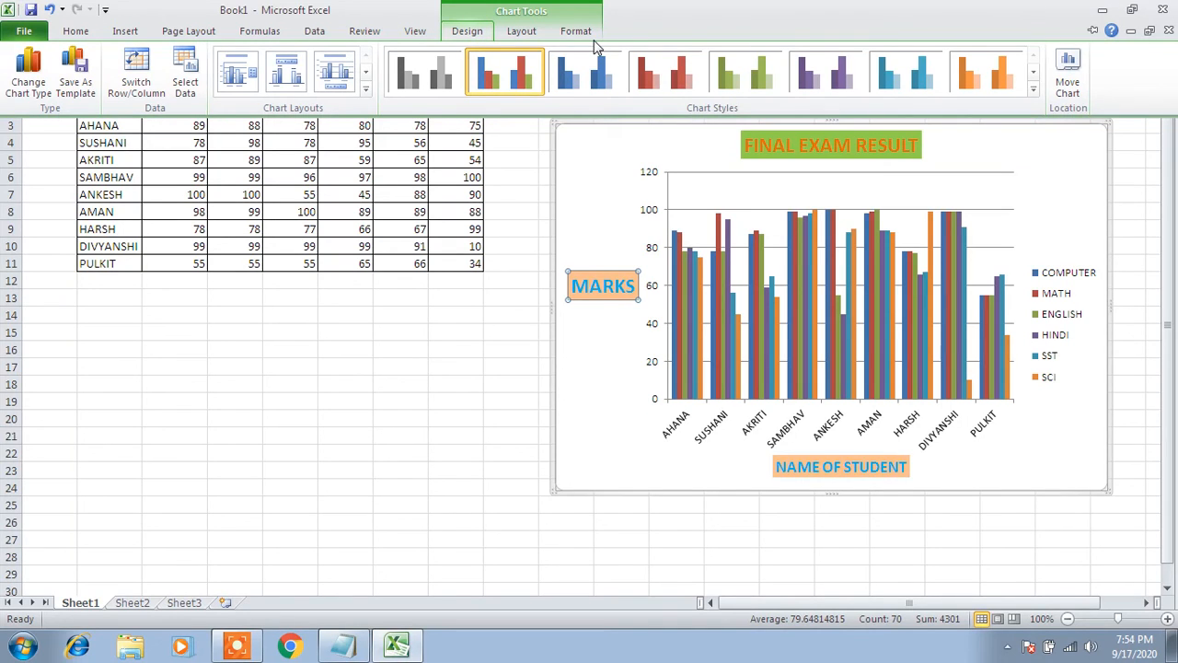
left_click(1068, 81)
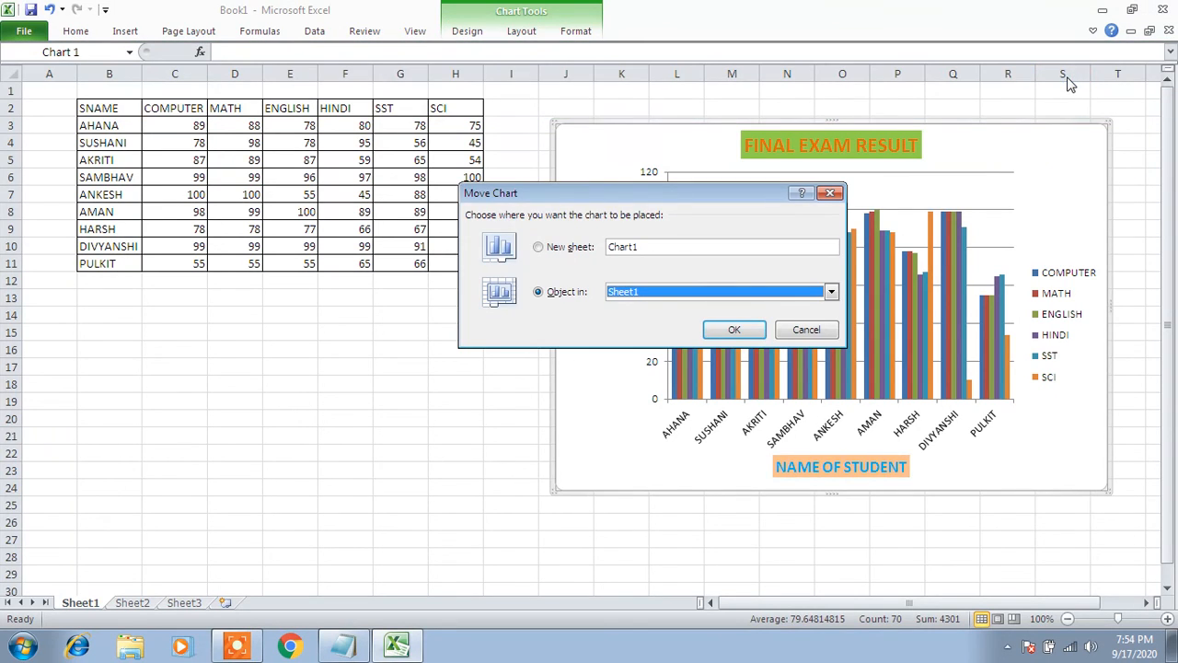
left_click(545, 249)
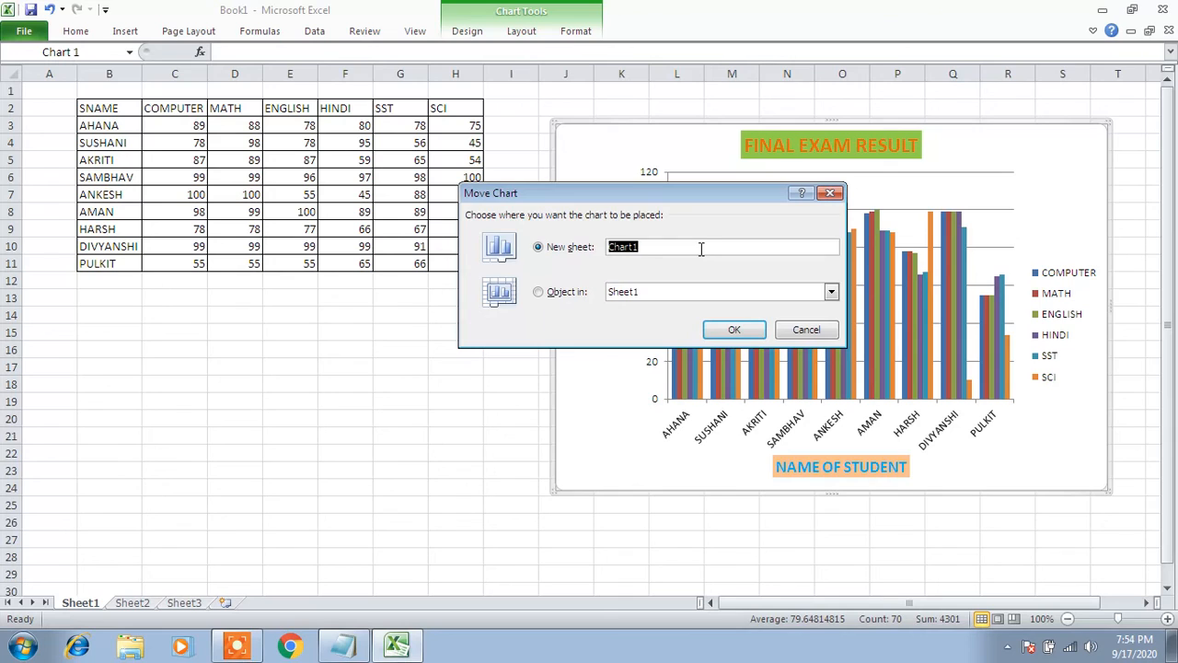
type("RESULT")
left_click(733, 329)
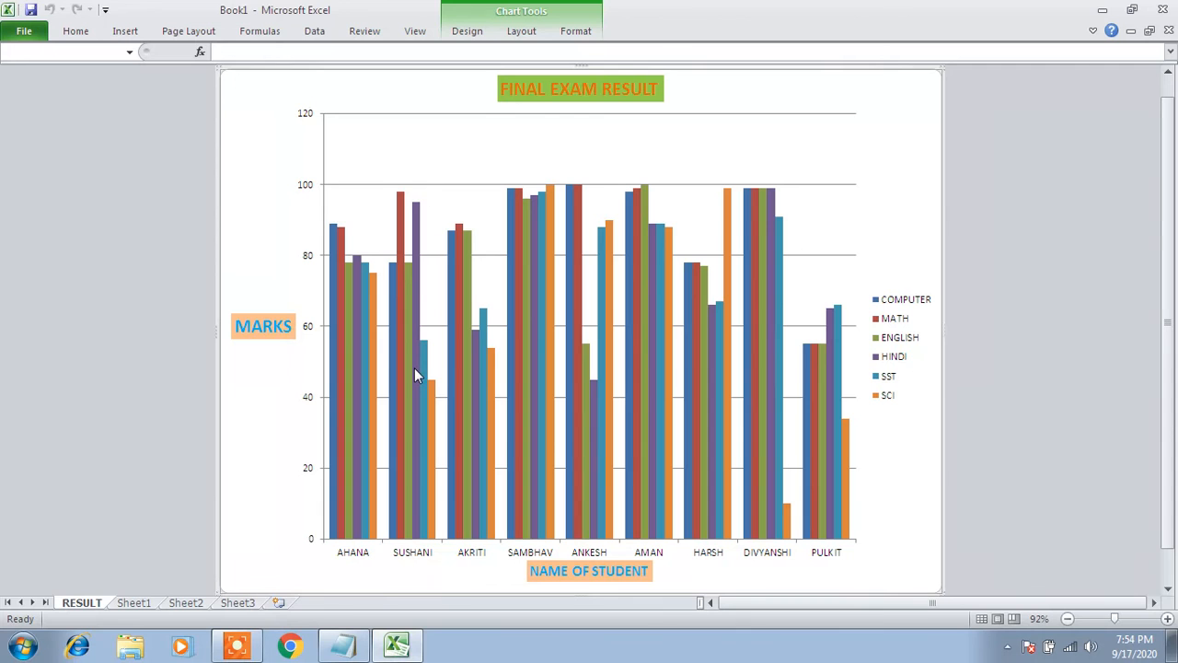
- Examine the moved chart on the RESULT sheet alongside its source marks table on Sheet1
left_click(141, 587)
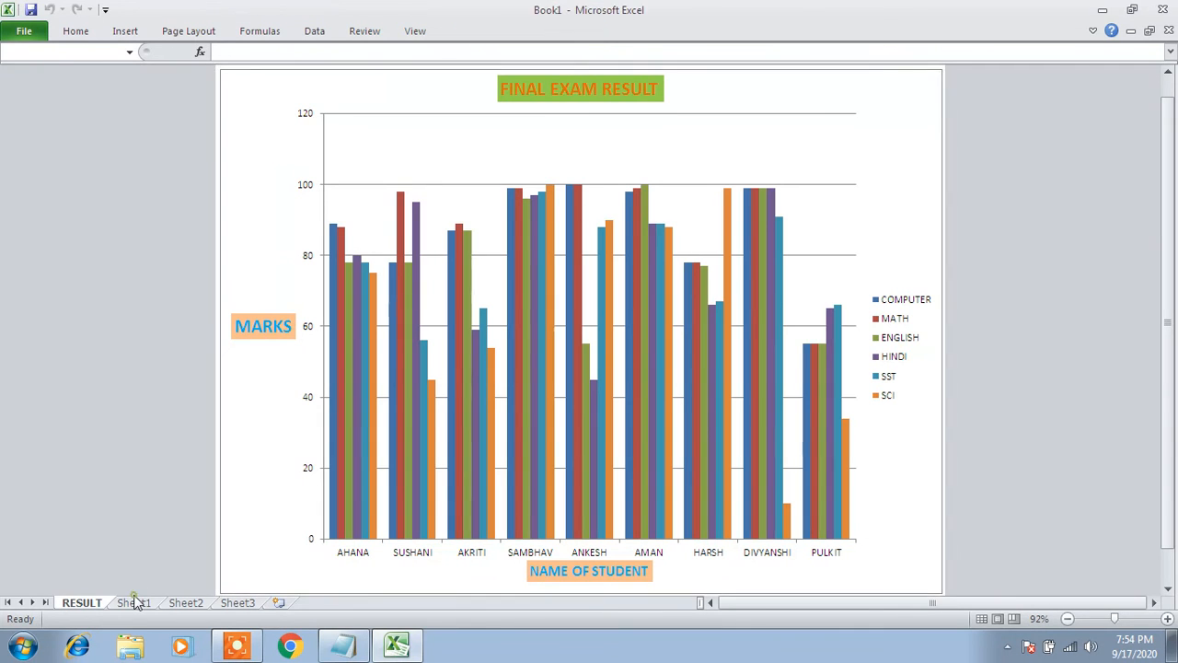
left_click(134, 602)
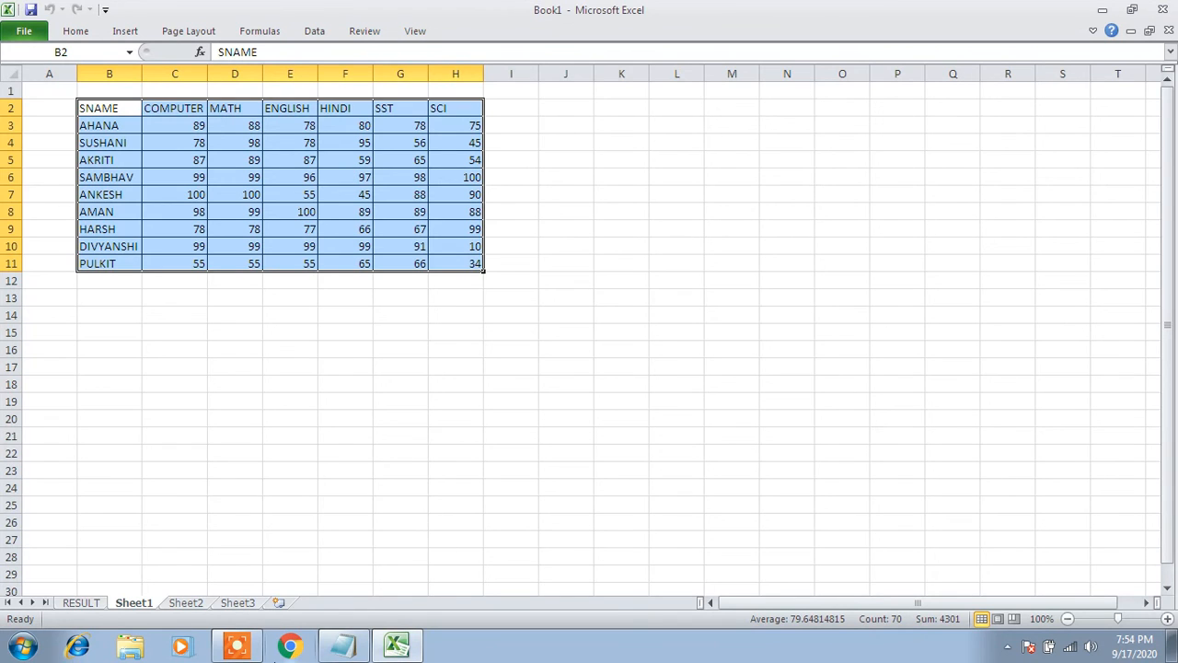
left_click(81, 604)
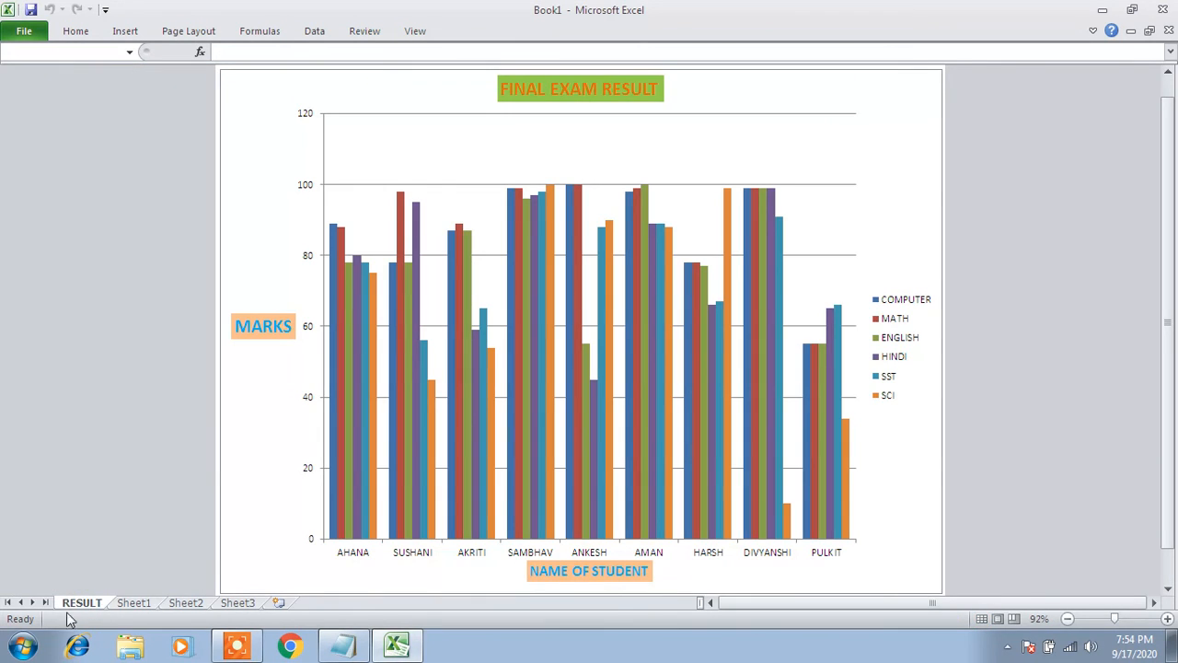
left_click(123, 603)
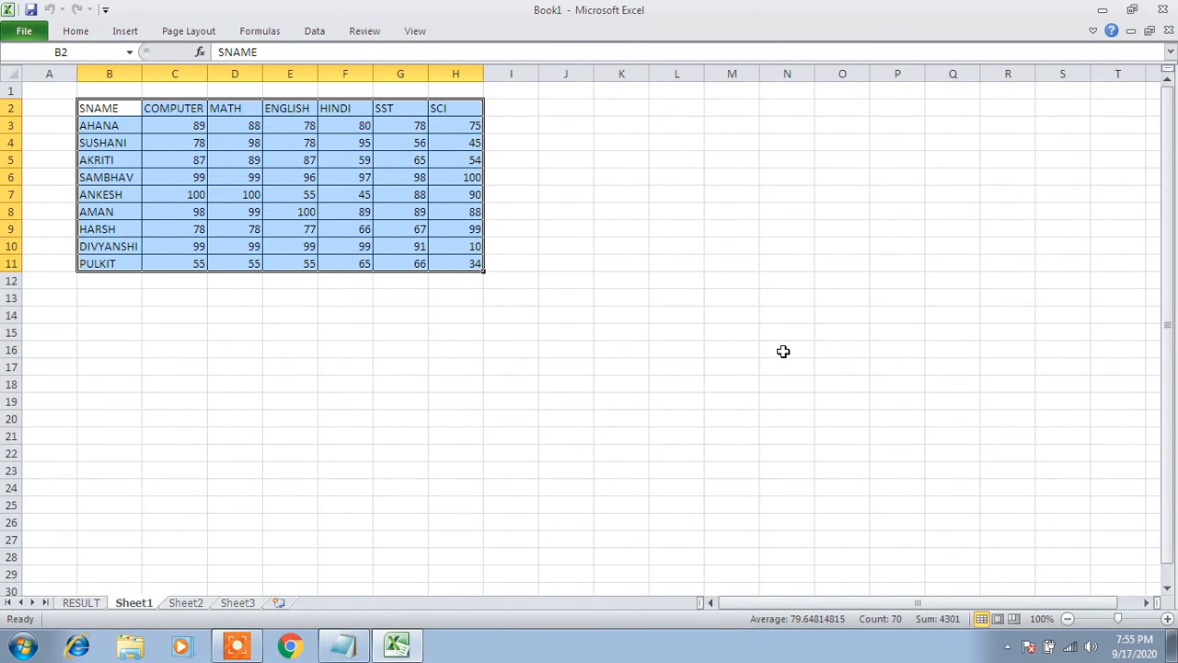
left_click(87, 606)
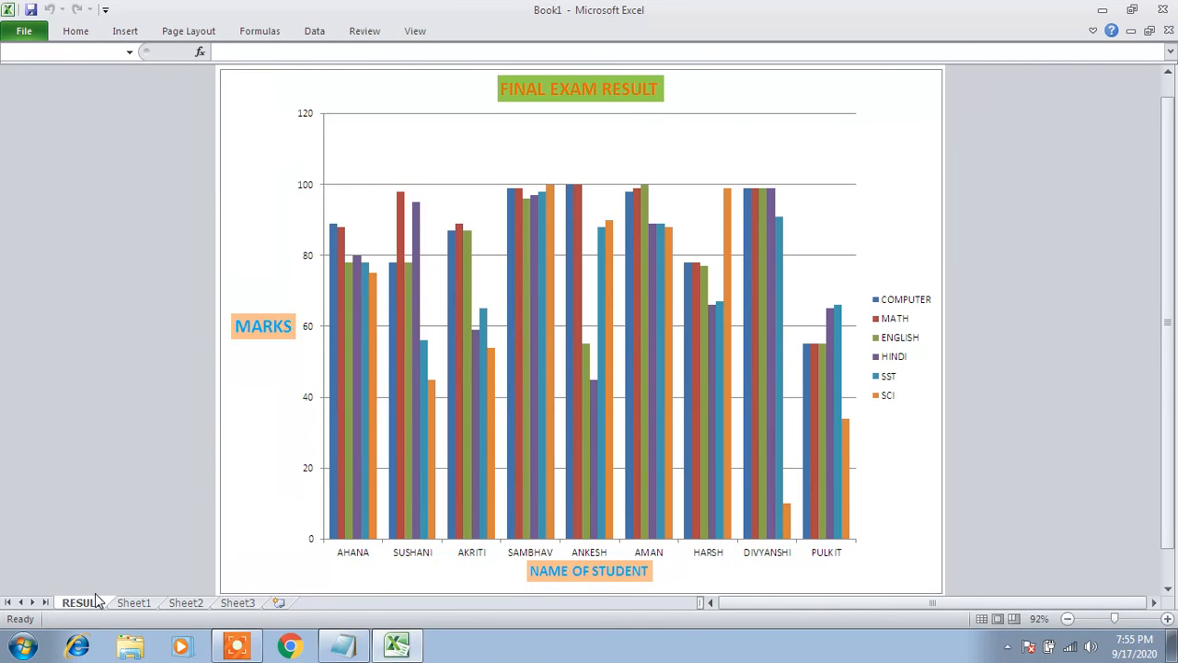
left_click(140, 604)
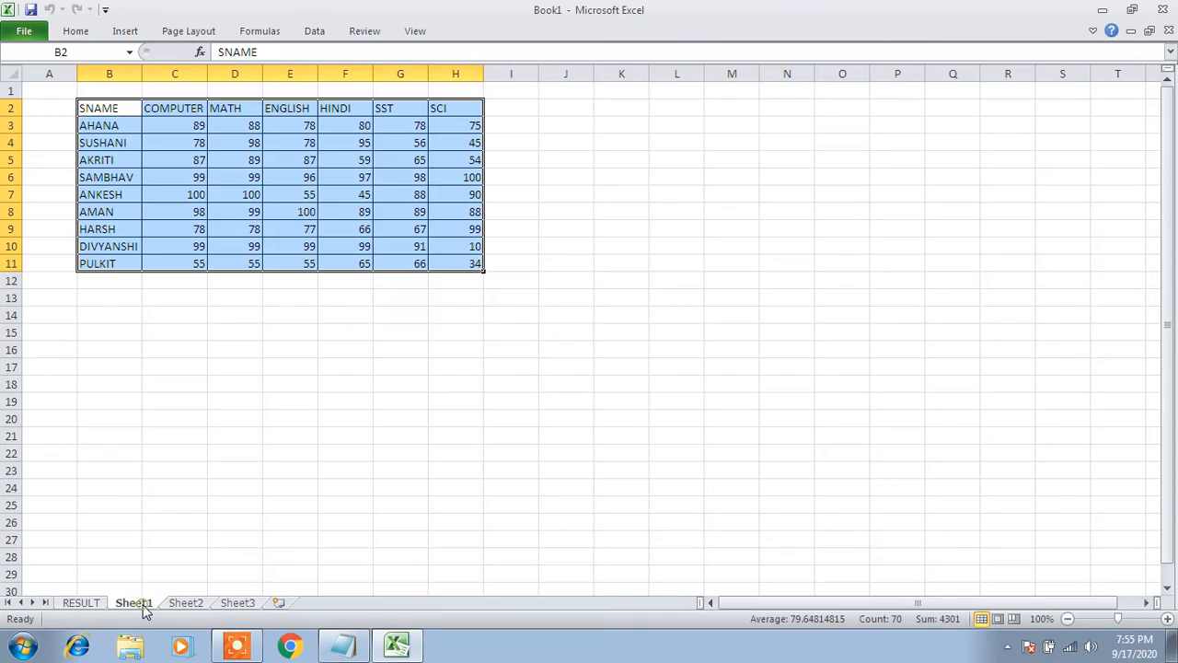
left_click(420, 437)
left_click(66, 600)
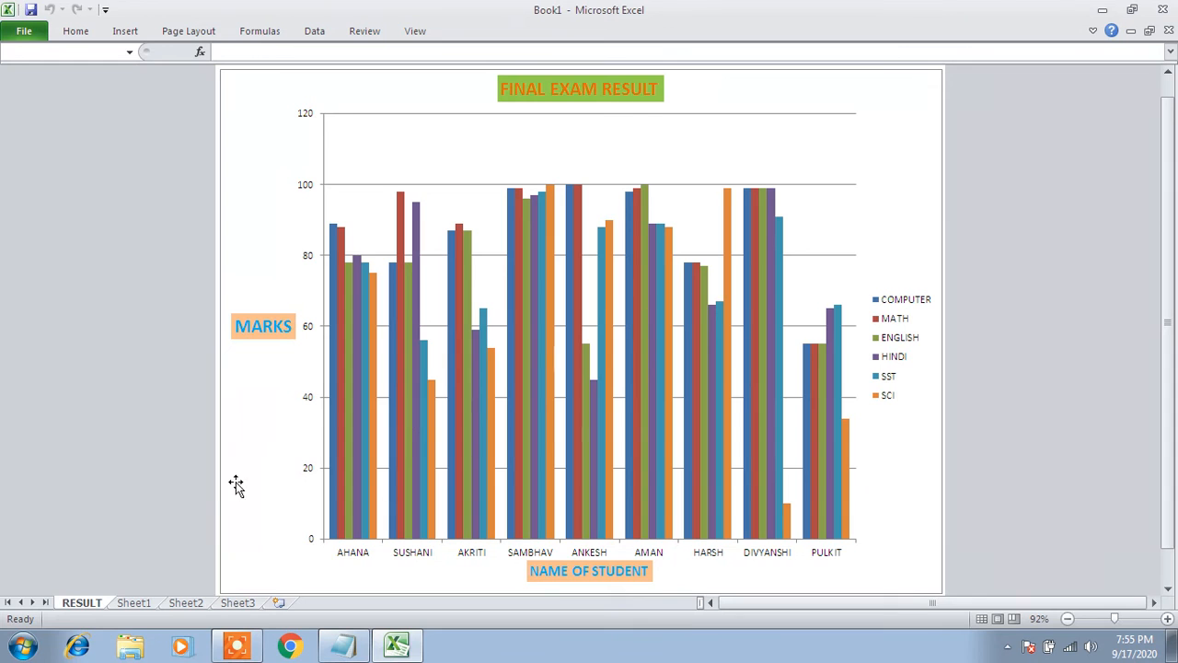
left_click(133, 604)
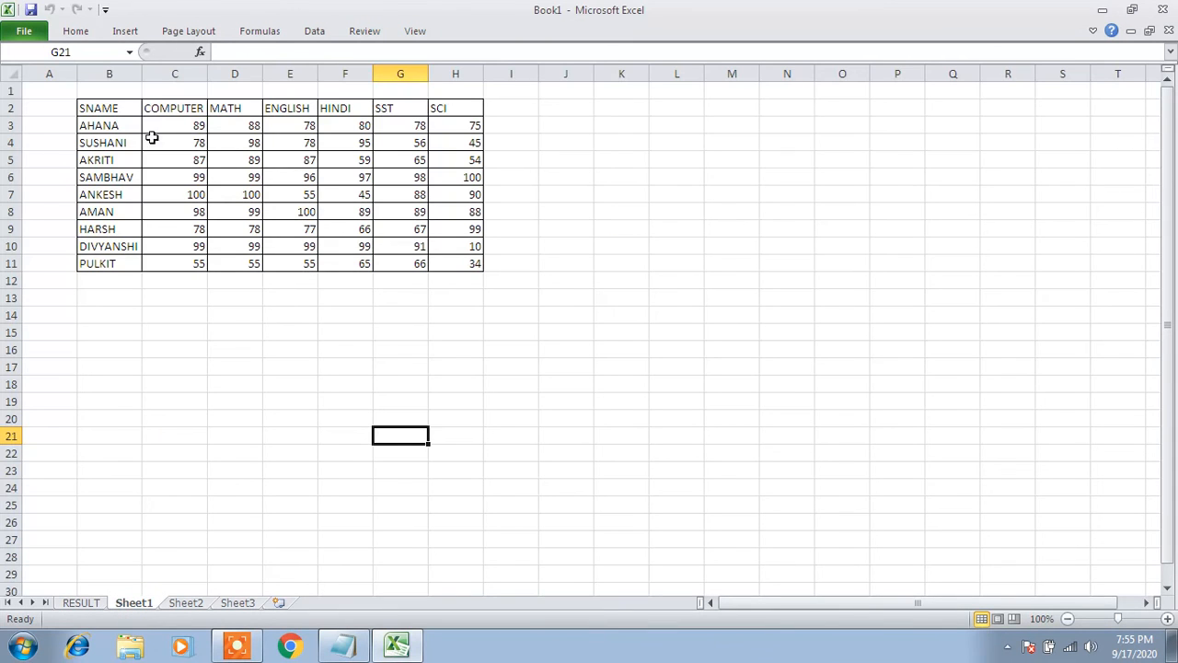
- Clear the marks table in B2:H11 on Sheet1 to check its effect on the RESULT chart, and undo the deletion
left_click_drag(97, 110, 476, 264)
key("Delete")
left_click(613, 333)
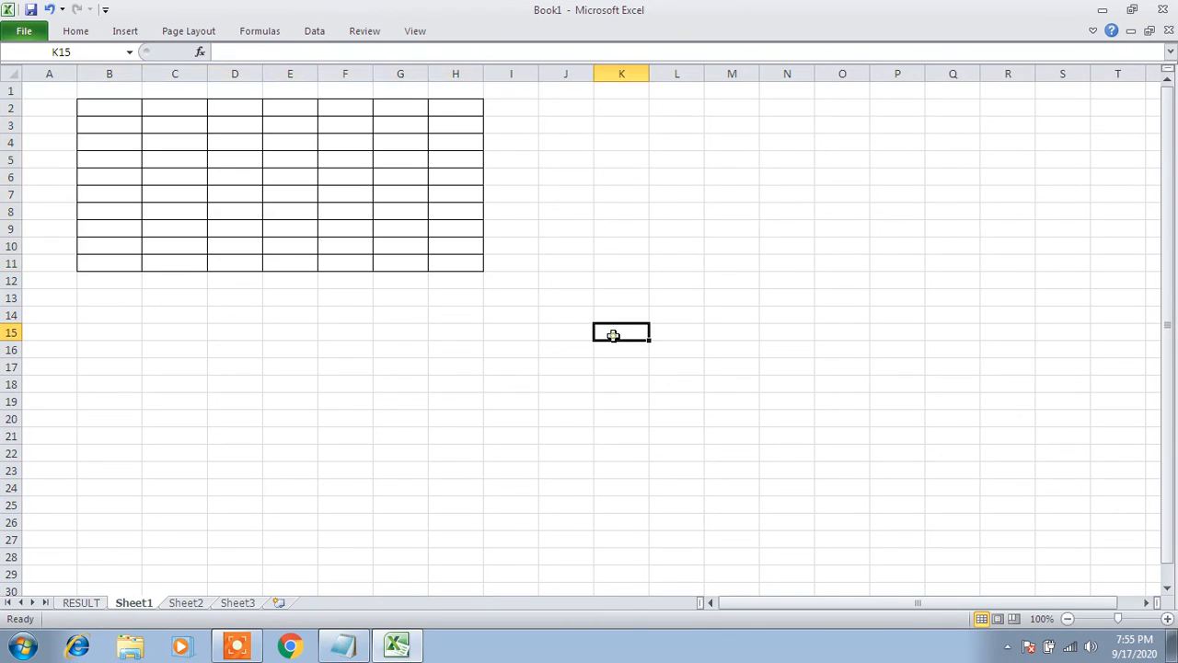
left_click(81, 603)
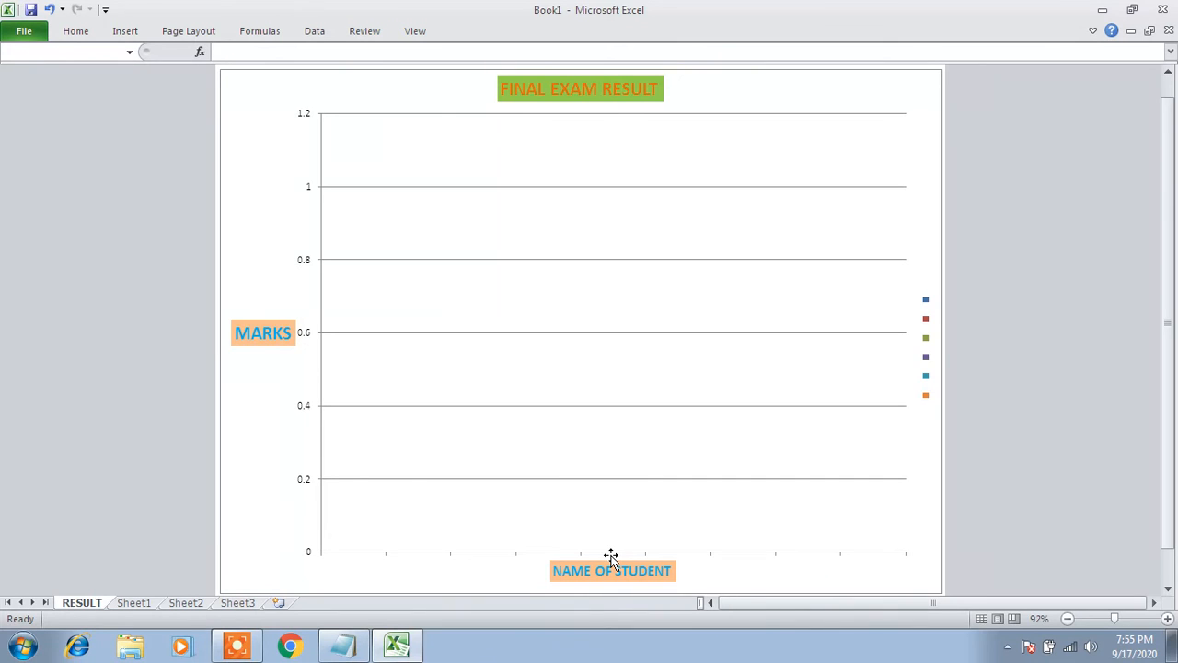
left_click(134, 603)
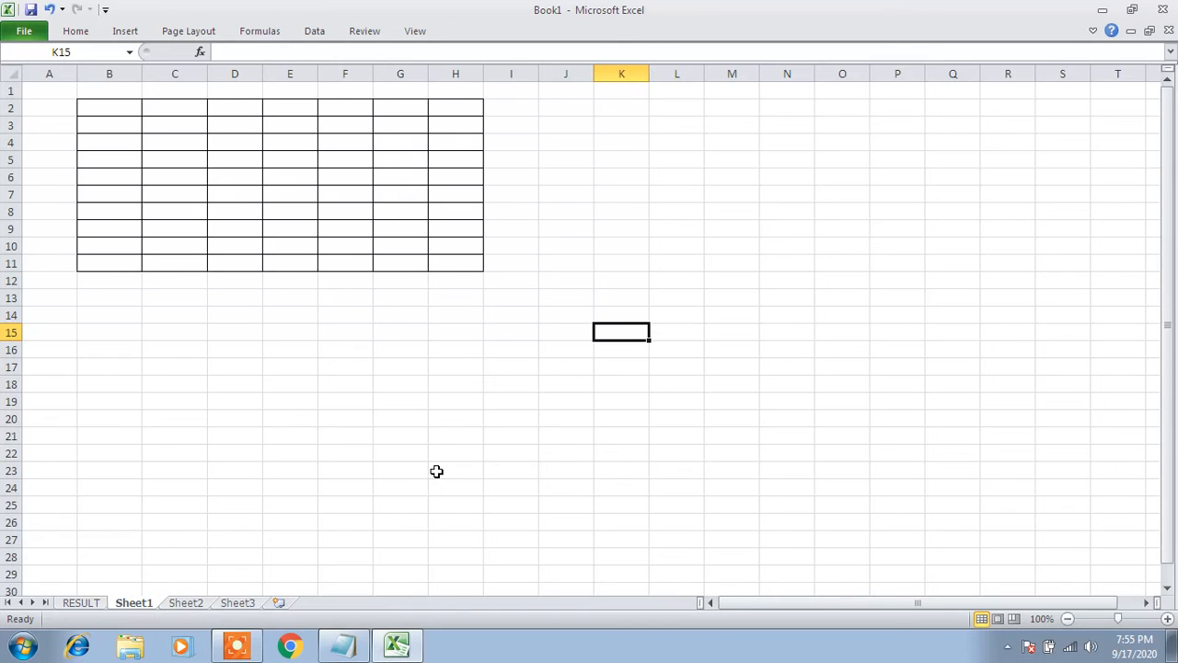
key("ctrl+z")
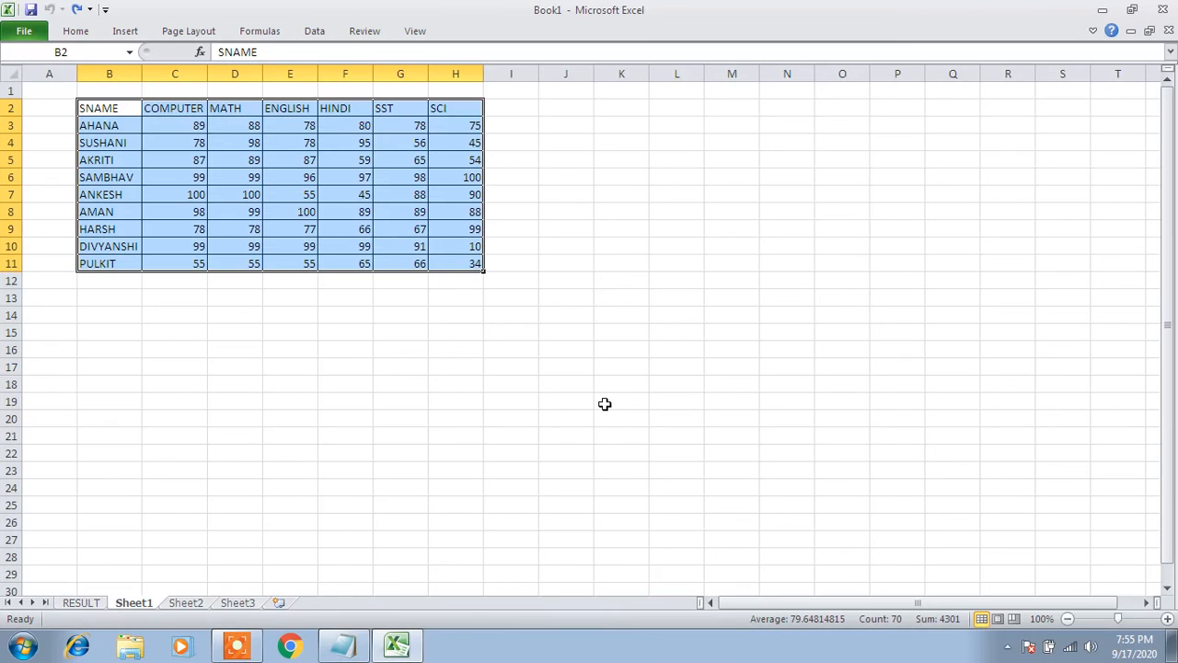
- Review the RESULT chart against the Sheet1 table again and look at the chart-moving heading in Notepad
left_click(93, 606)
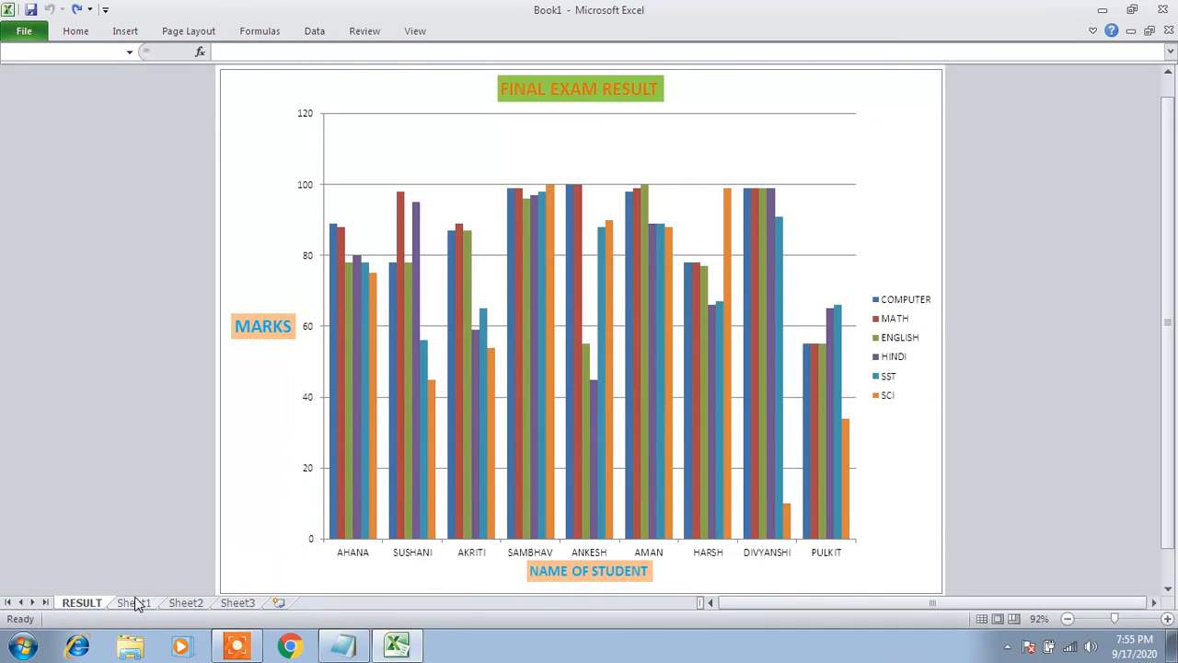
left_click(136, 600)
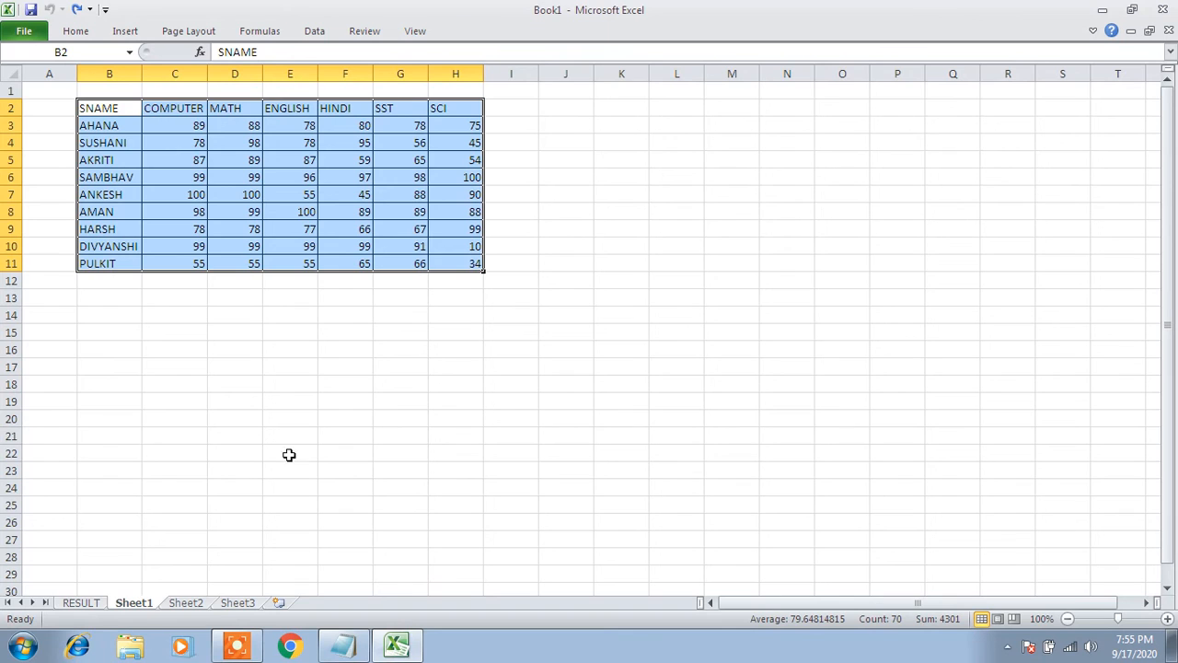
left_click(81, 603)
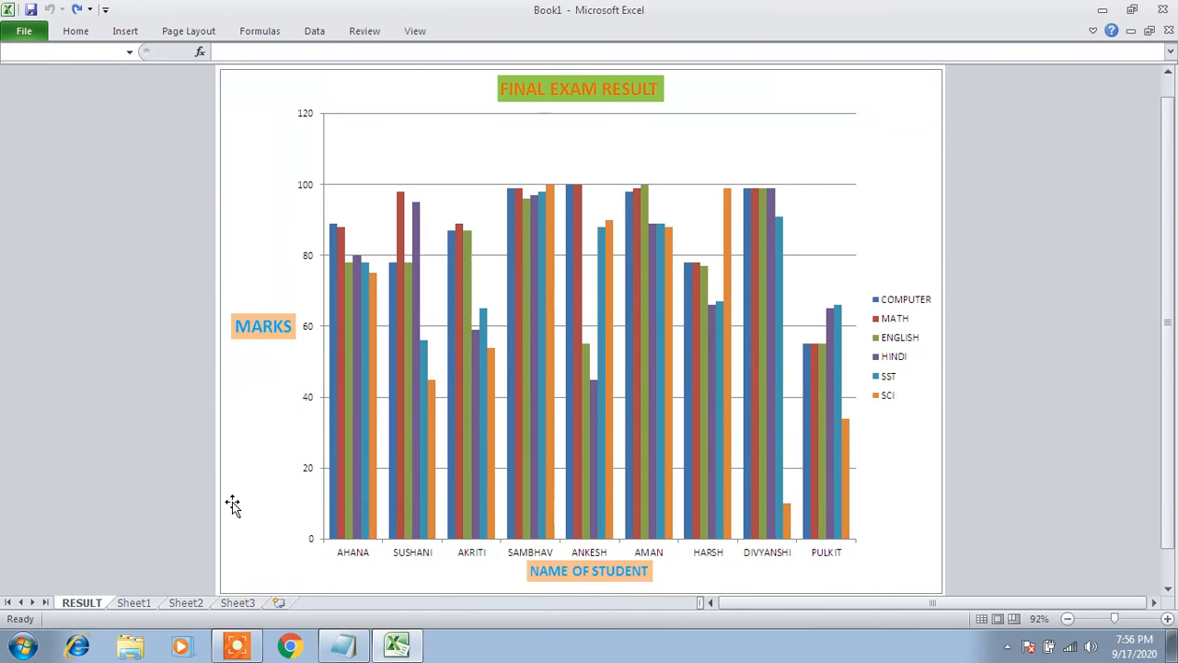
left_click(133, 603)
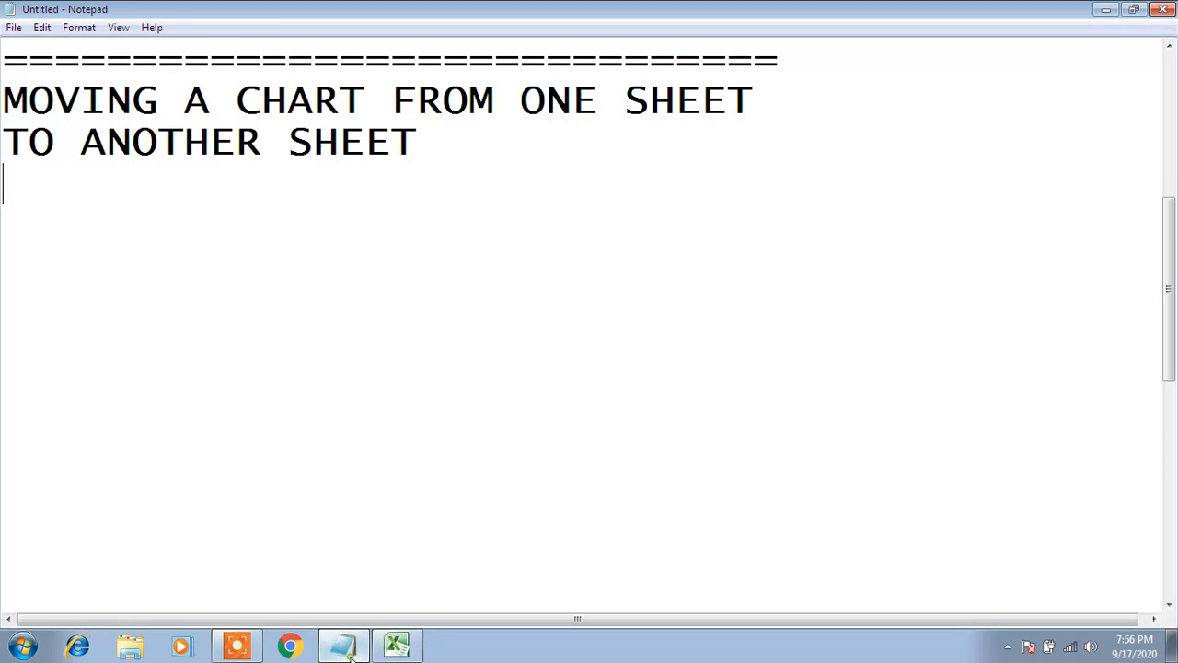
left_click(348, 652)
left_click(351, 652)
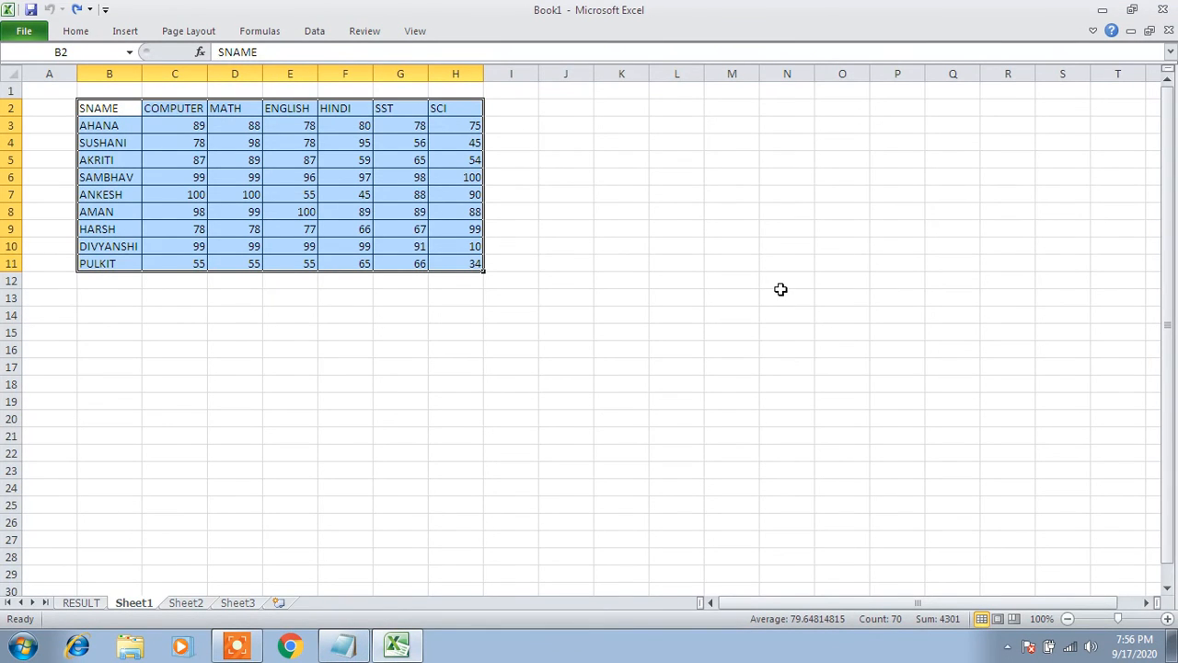
left_click(81, 603)
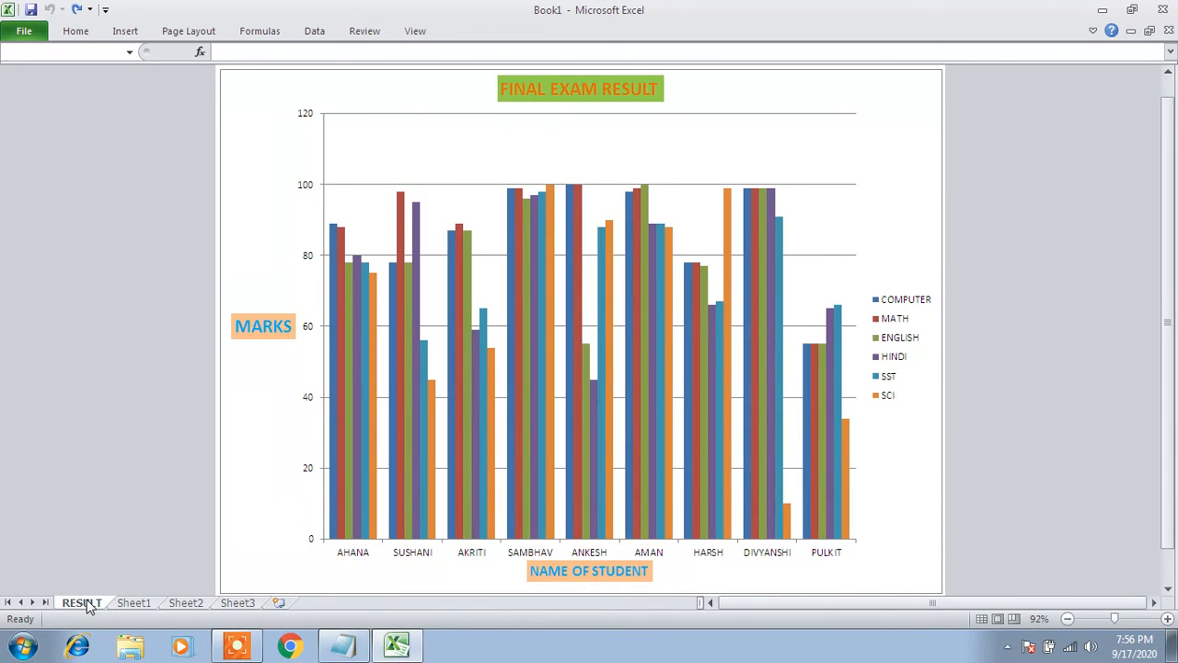
left_click(245, 643)
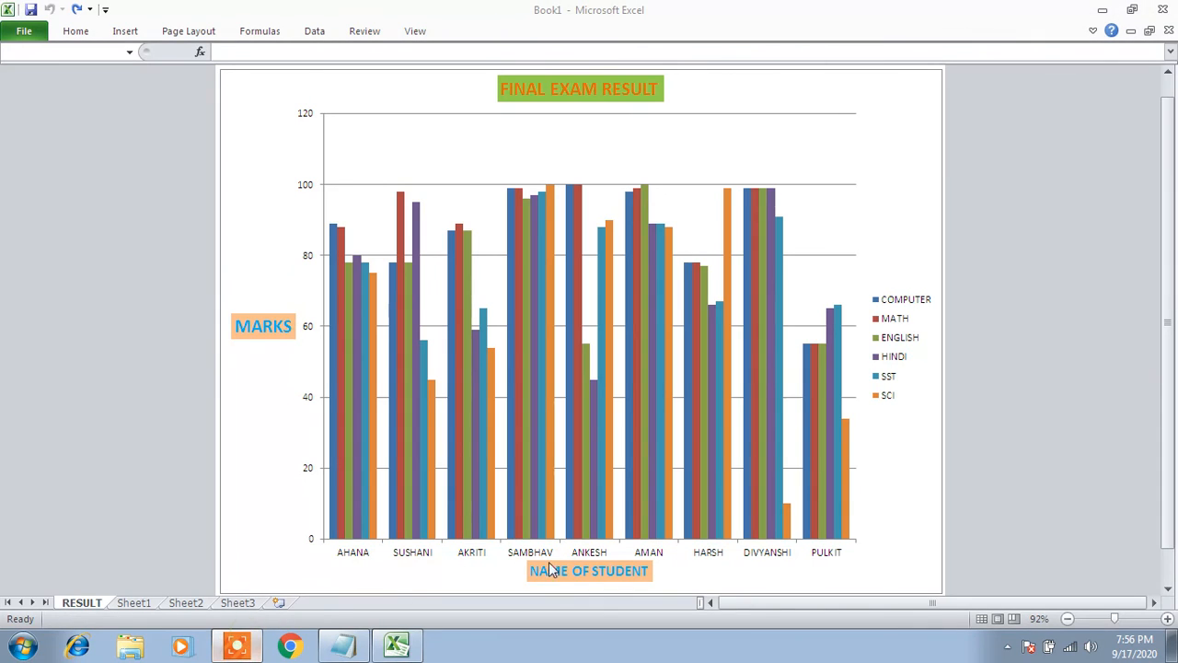